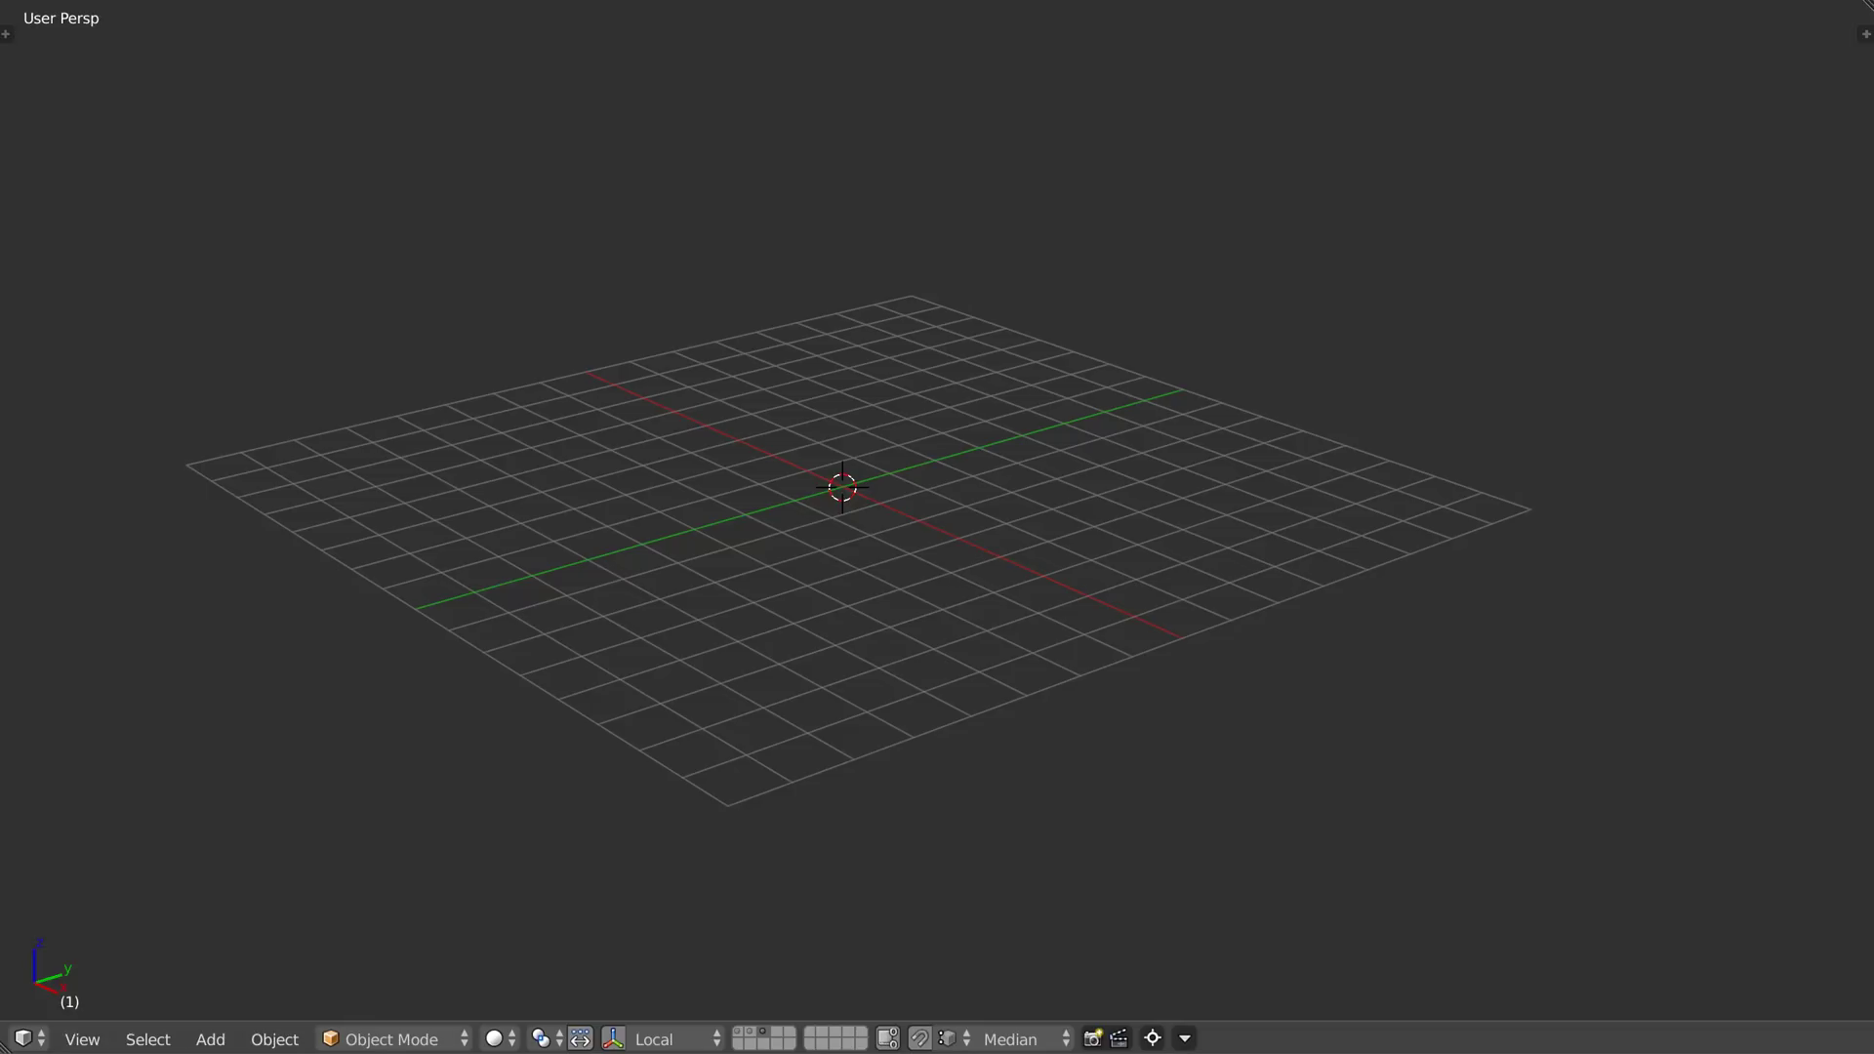
- Delete the small leftover curve above the Y axis, working in the right orthographic view
{"action": "middle_click_drag", "start_coordinate": [900, 563], "coordinate": [918, 523]}
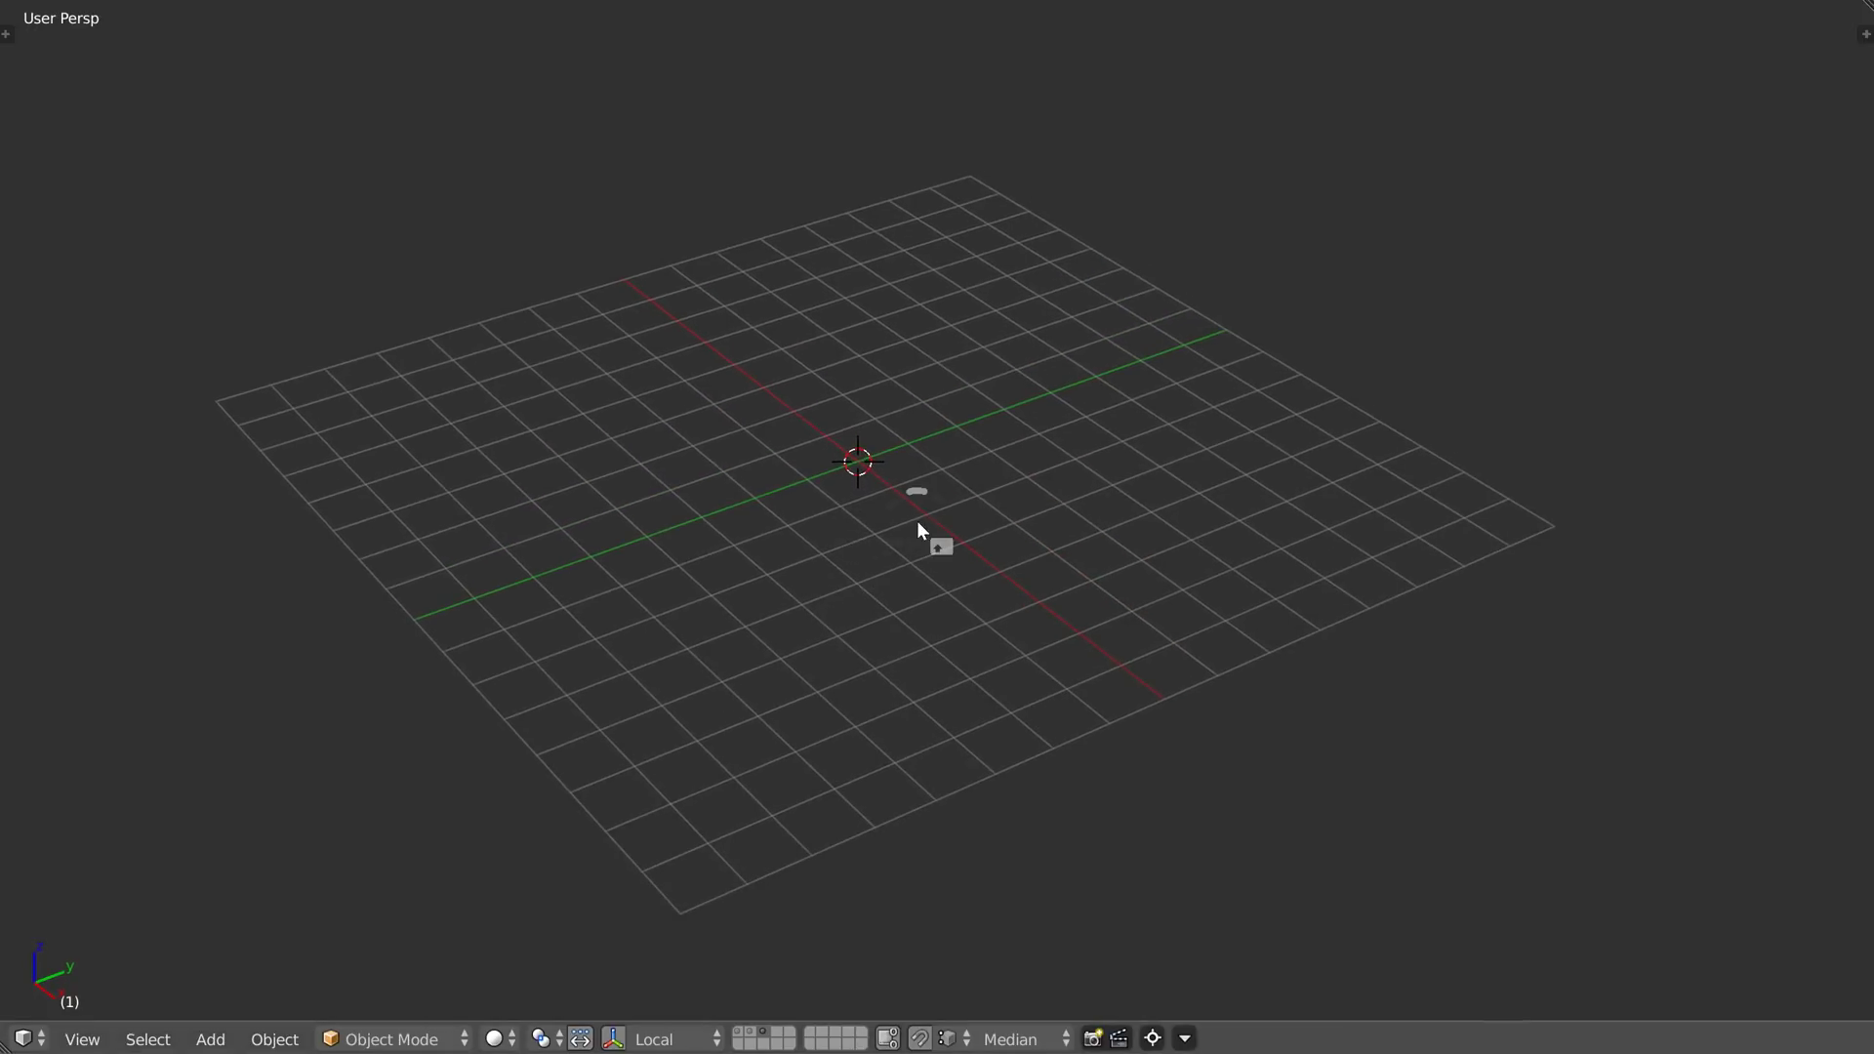
{"action": "middle_click_drag", "start_coordinate": [795, 473], "coordinate": [708, 527]}
{"action": "key", "text": "q"}
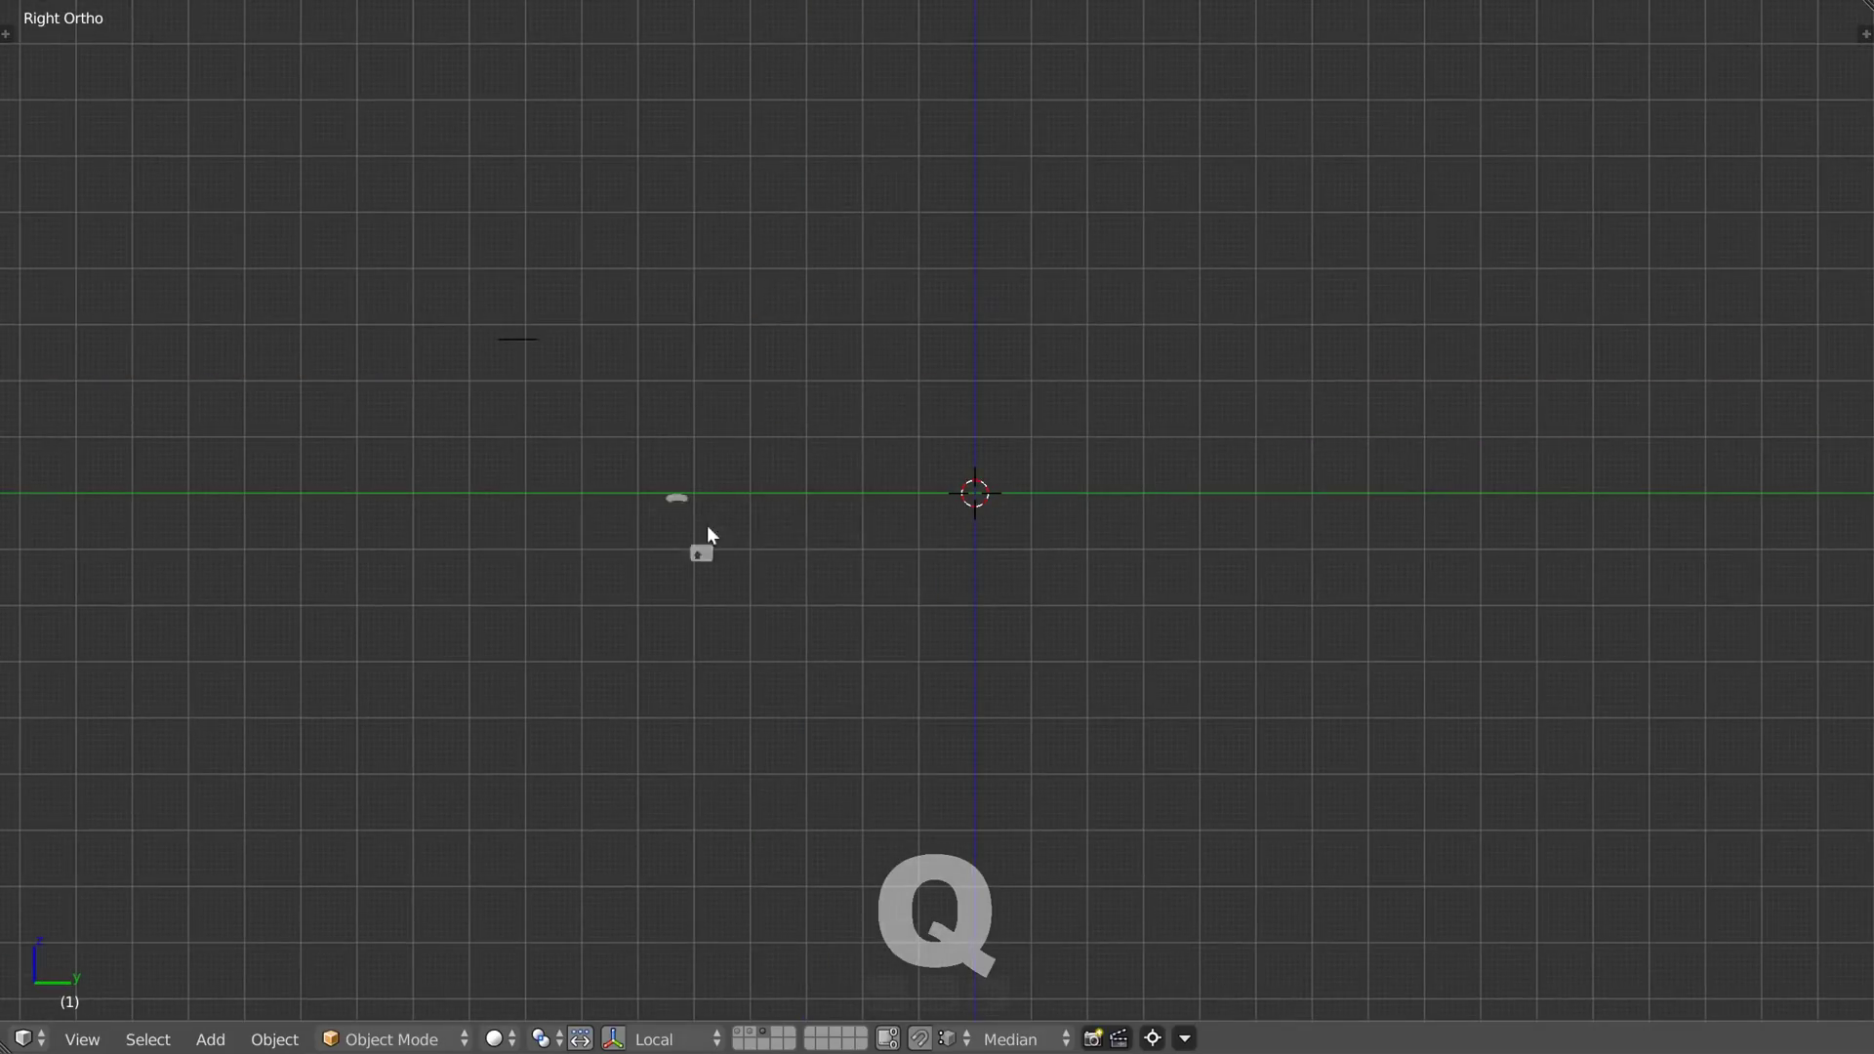
{"action": "left_click", "coordinate": [533, 338]}
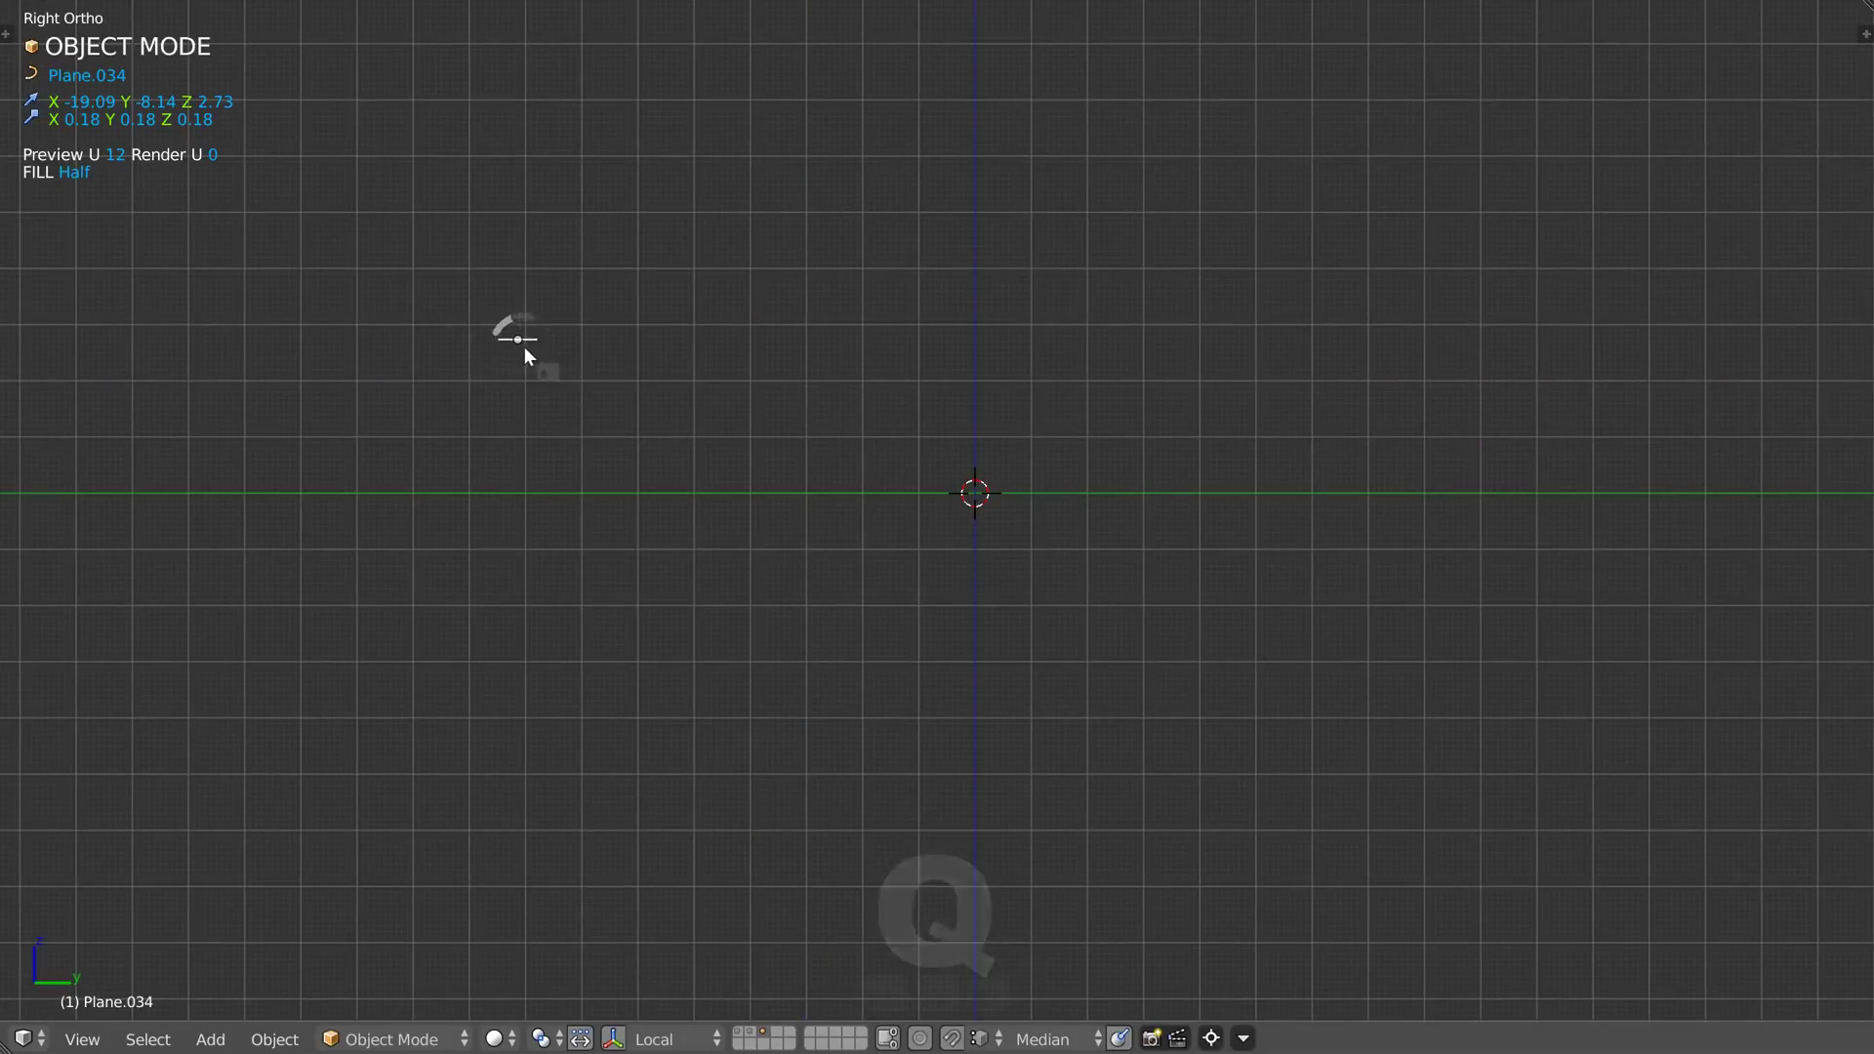
{"action": "key", "text": "x"}
{"action": "left_click", "coordinate": [524, 348]}
- Add a single-vertex mesh at about Y -8.46, Z 0.1, then extrude it straight up and horizontally along Y past the origin
{"action": "right_click", "coordinate": [953, 455]}
{"action": "left_click", "coordinate": [769, 785]}
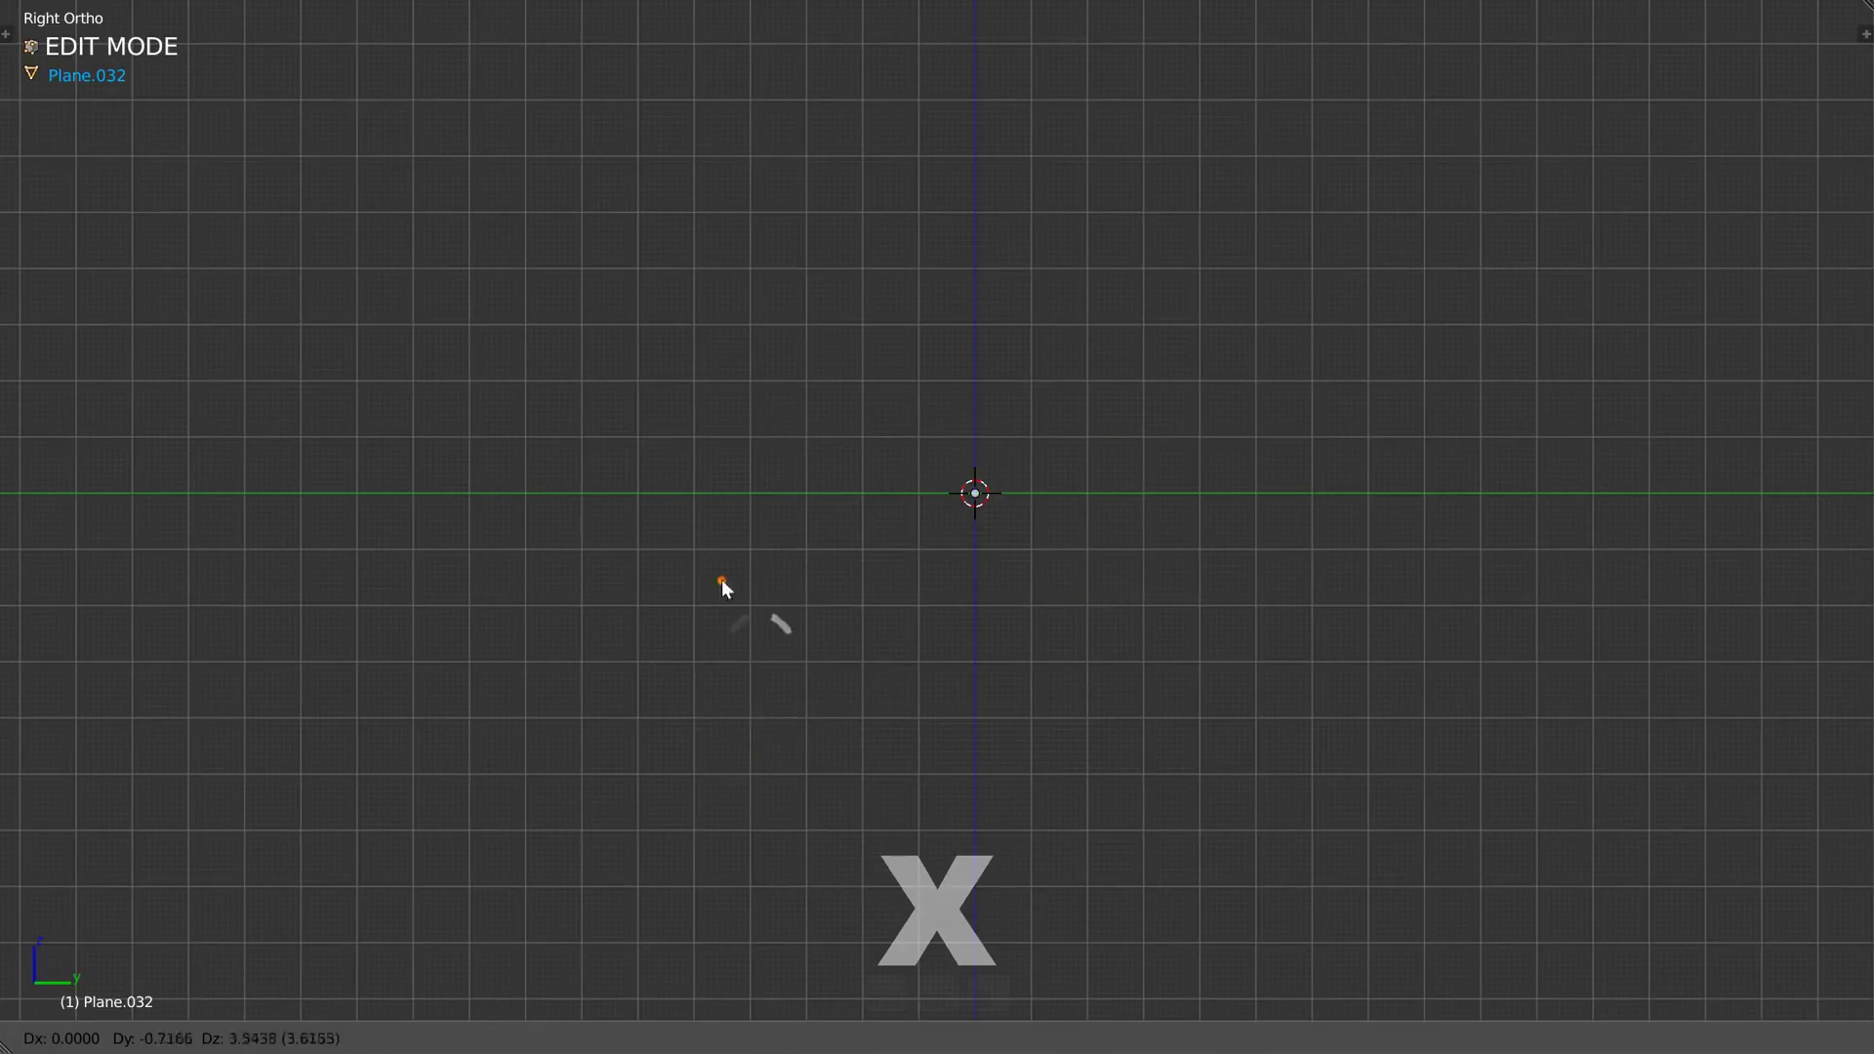
{"action": "left_click", "coordinate": [497, 494]}
{"action": "key", "text": "e"}
{"action": "left_click", "coordinate": [520, 185]}
{"action": "key", "text": "e"}
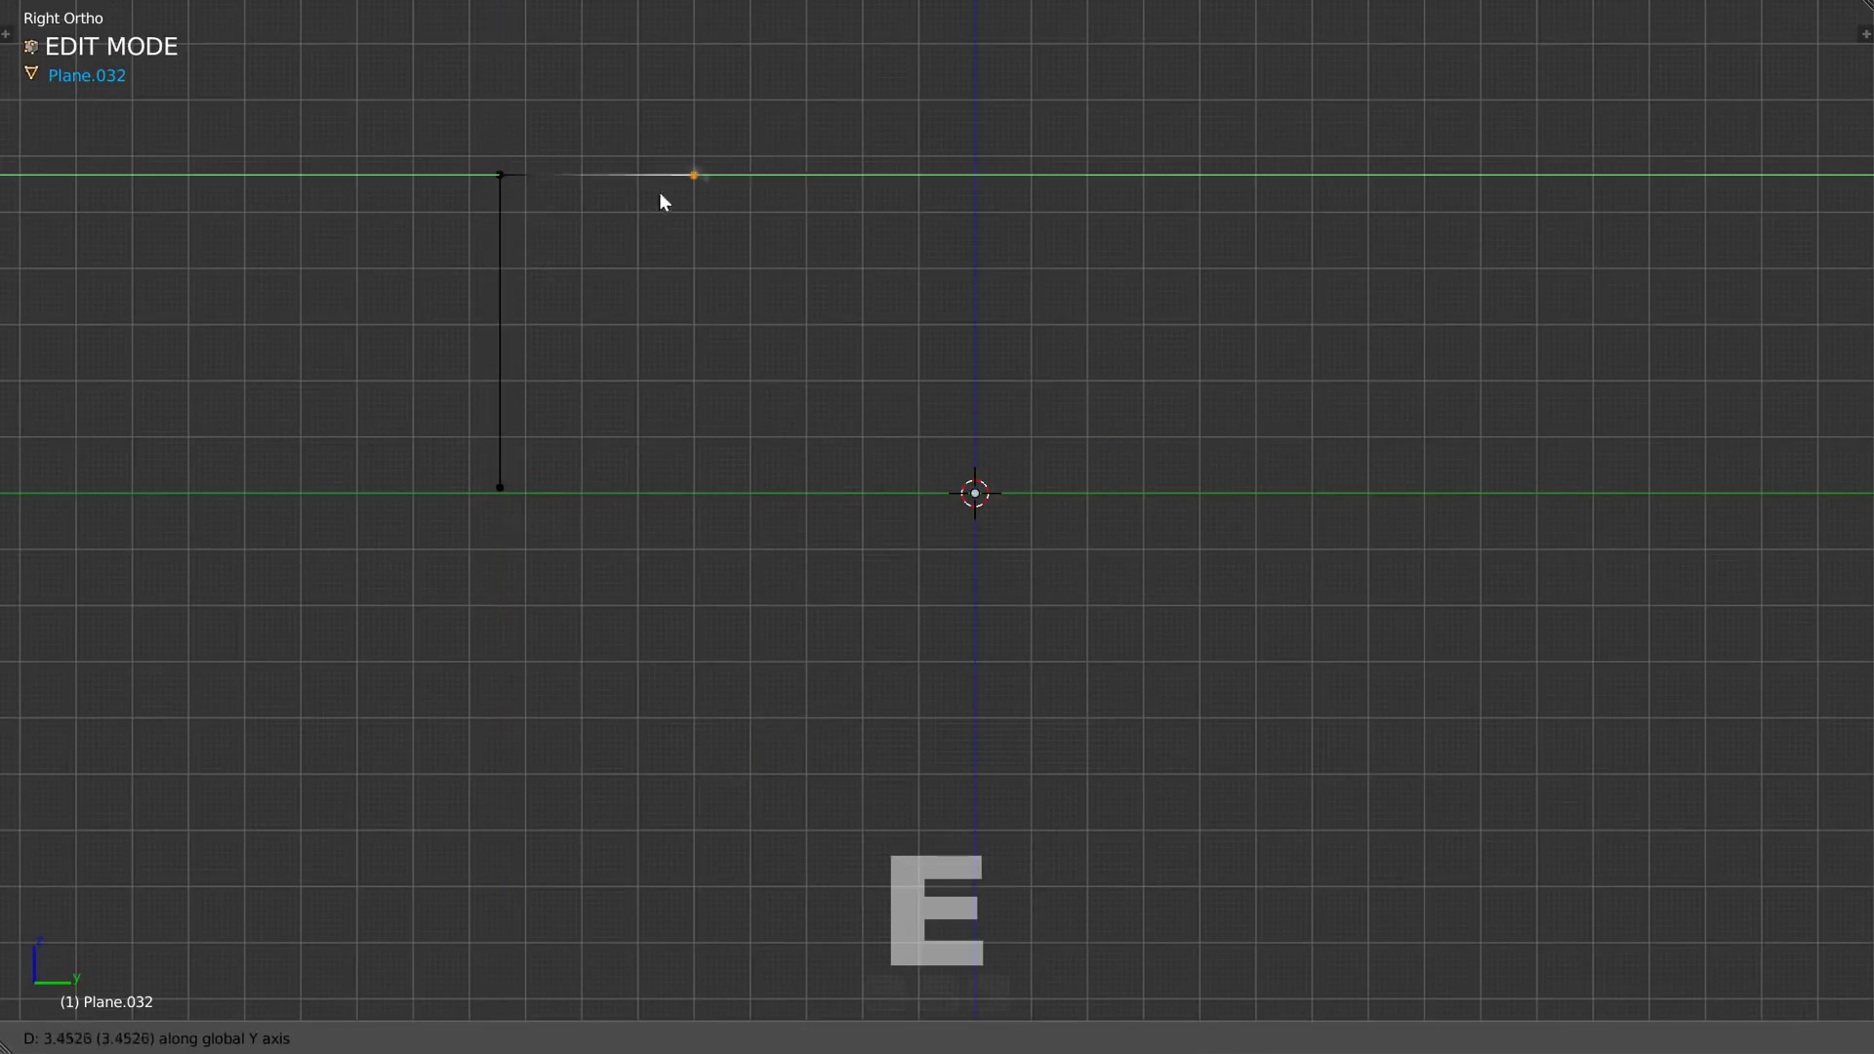
{"action": "left_click", "coordinate": [1074, 195]}
- Continue the path with a diagonal downward segment followed by a short horizontal segment along Y
{"action": "middle_click_drag", "start_coordinate": [1072, 188], "coordinate": [722, 327]}
{"action": "key", "text": "q"}
{"action": "left_click", "coordinate": [841, 320]}
{"action": "key", "text": "e"}
{"action": "key", "text": "y"}
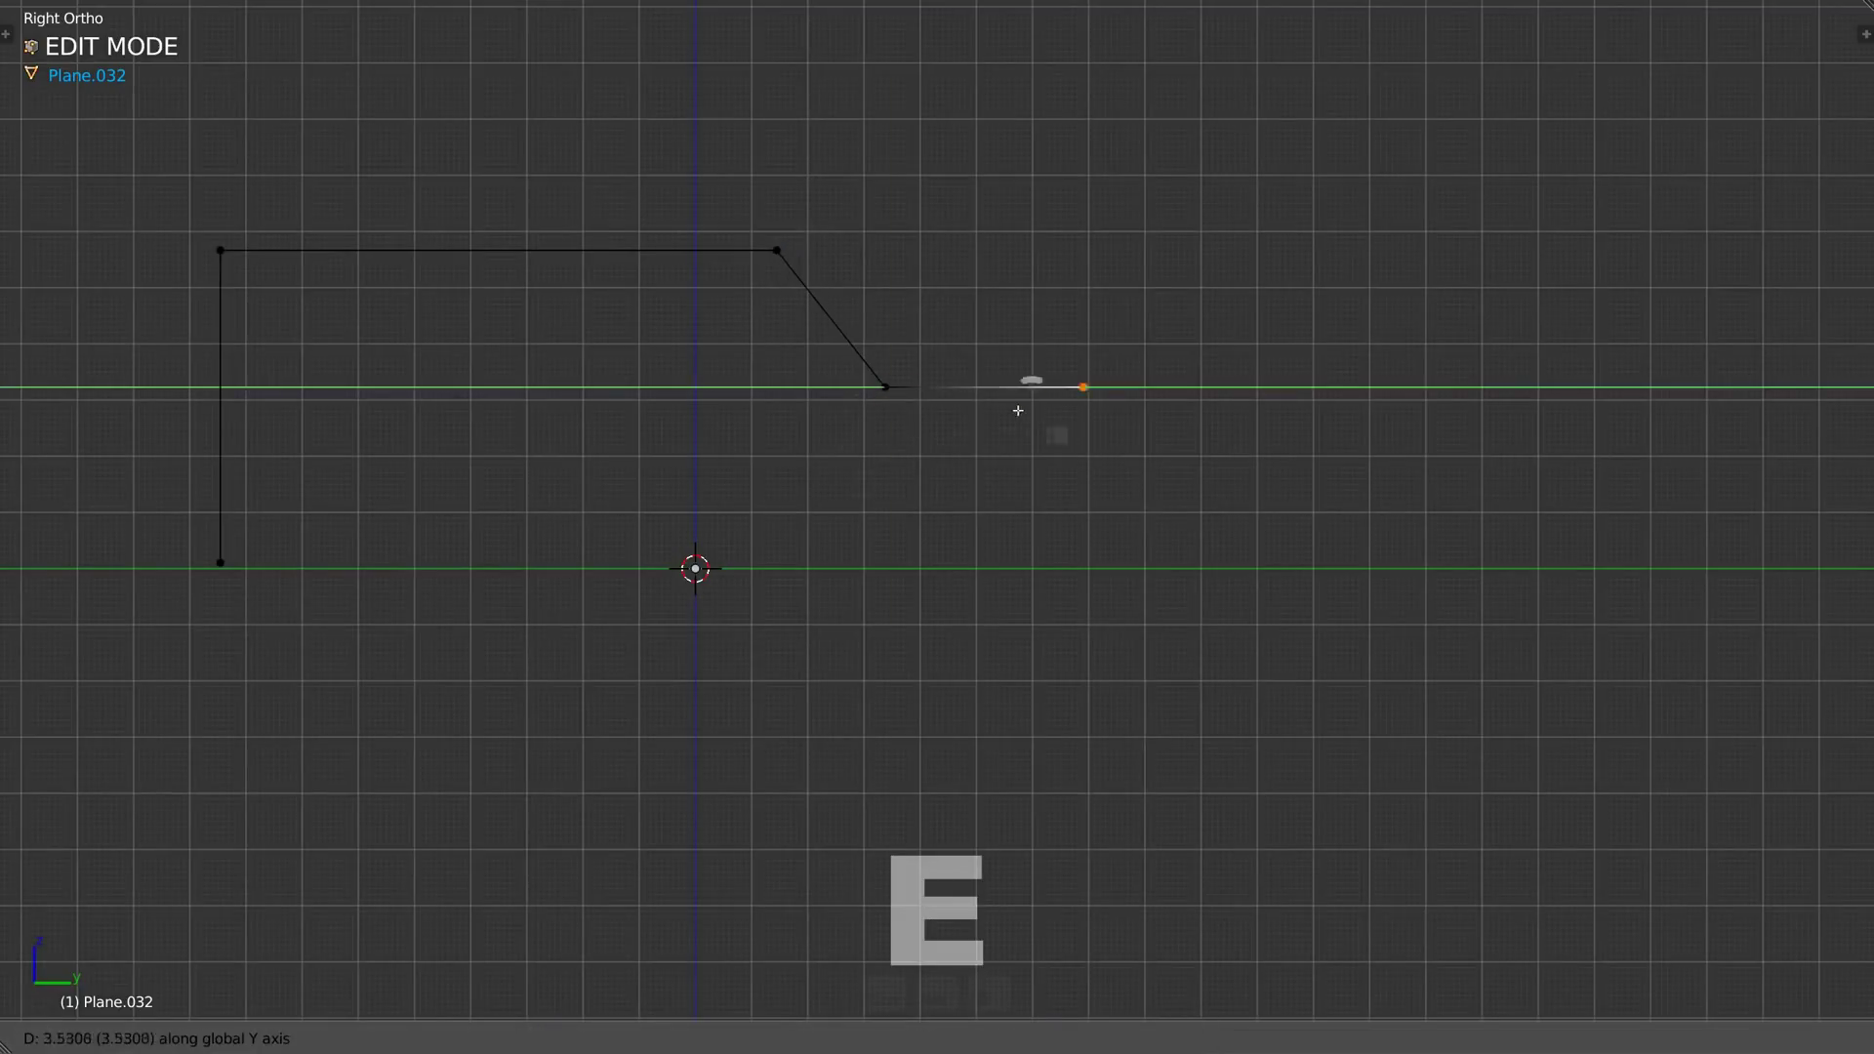
{"action": "left_click", "coordinate": [988, 369]}
- Extrude the path's end vertex along X and then straight down along Z to finish the path
{"action": "middle_click_drag", "start_coordinate": [988, 369], "coordinate": [864, 274]}
{"action": "key", "text": "e"}
{"action": "key", "text": "x"}
{"action": "left_click", "coordinate": [1123, 376]}
{"action": "middle_click_drag", "start_coordinate": [1123, 376], "coordinate": [1075, 299]}
{"action": "key", "text": "e"}
{"action": "key", "text": "z"}
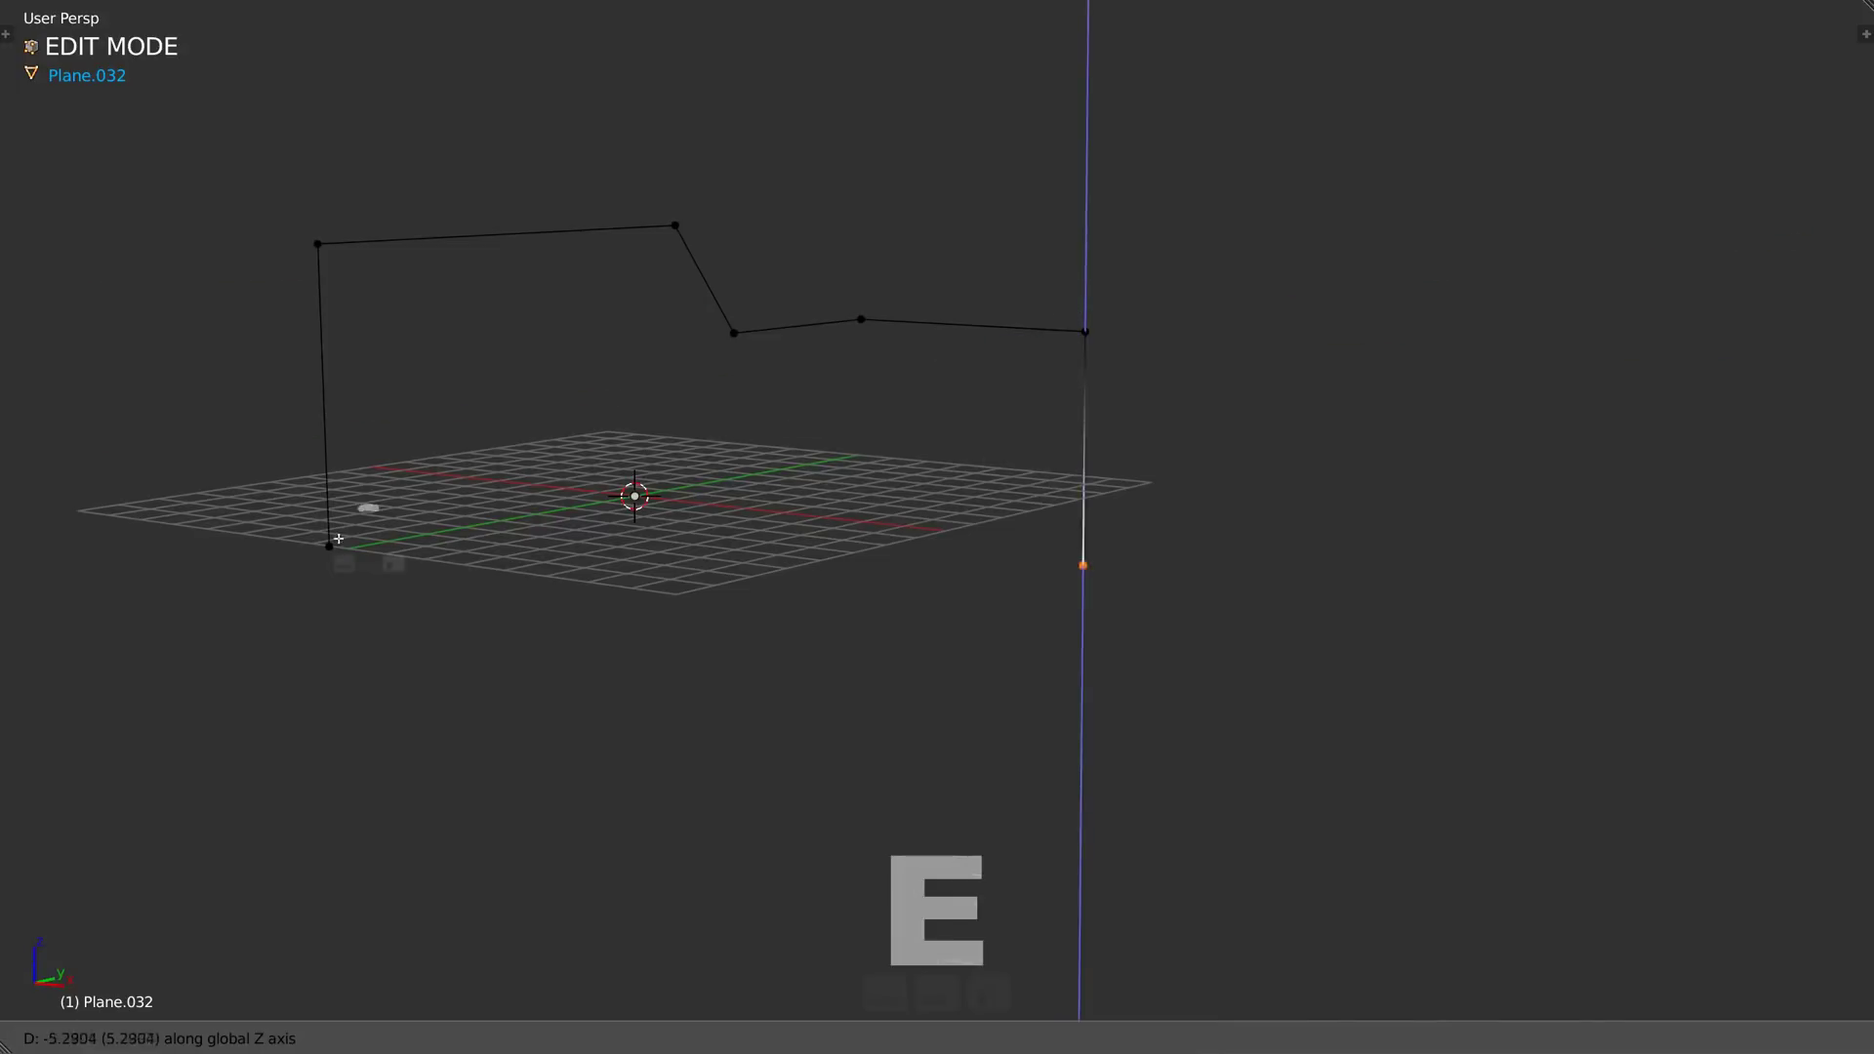
{"action": "left_click", "coordinate": [323, 548]}
{"action": "middle_click_drag", "start_coordinate": [322, 548], "coordinate": [796, 524]}
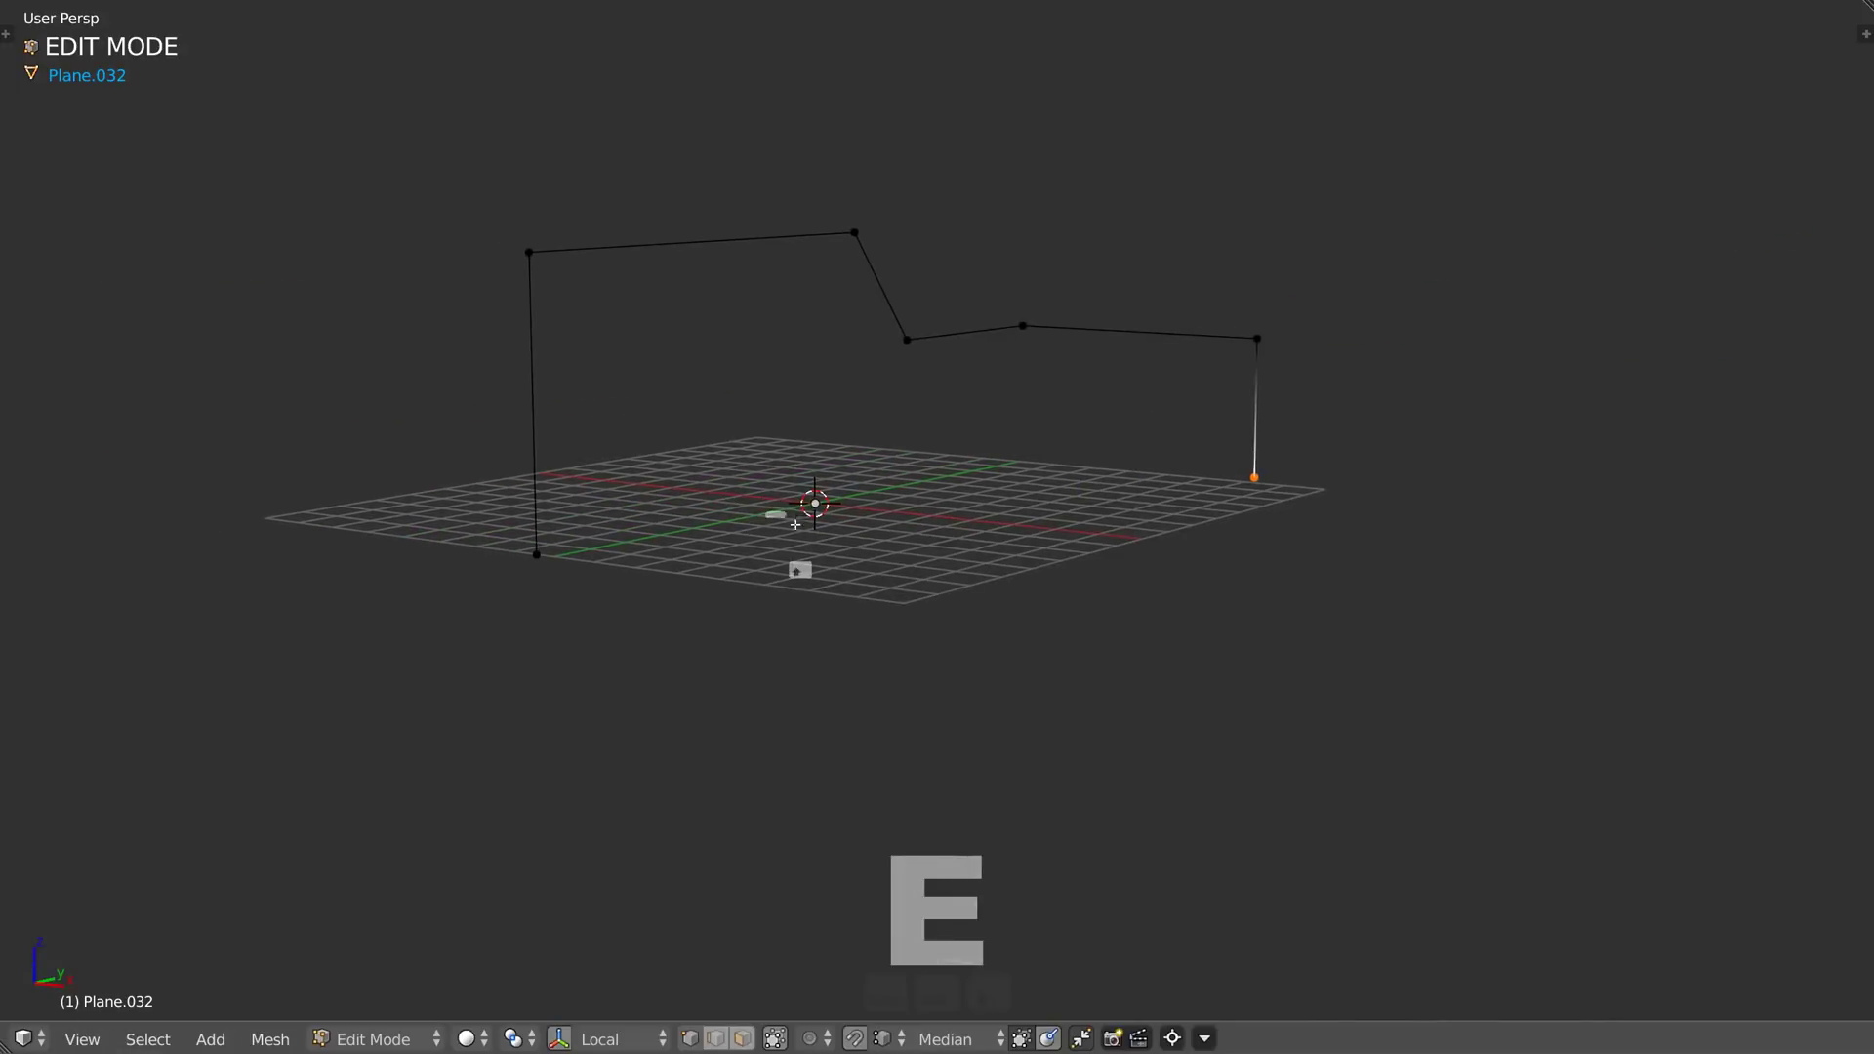
- Set the path object's origin at its first bottom vertex
{"action": "left_click", "coordinate": [536, 555]}
{"action": "right_click", "coordinate": [544, 564]}
{"action": "left_click", "coordinate": [296, 494]}
{"action": "middle_click_drag", "start_coordinate": [687, 510], "coordinate": [490, 553]}
{"action": "key", "text": "Tab"}
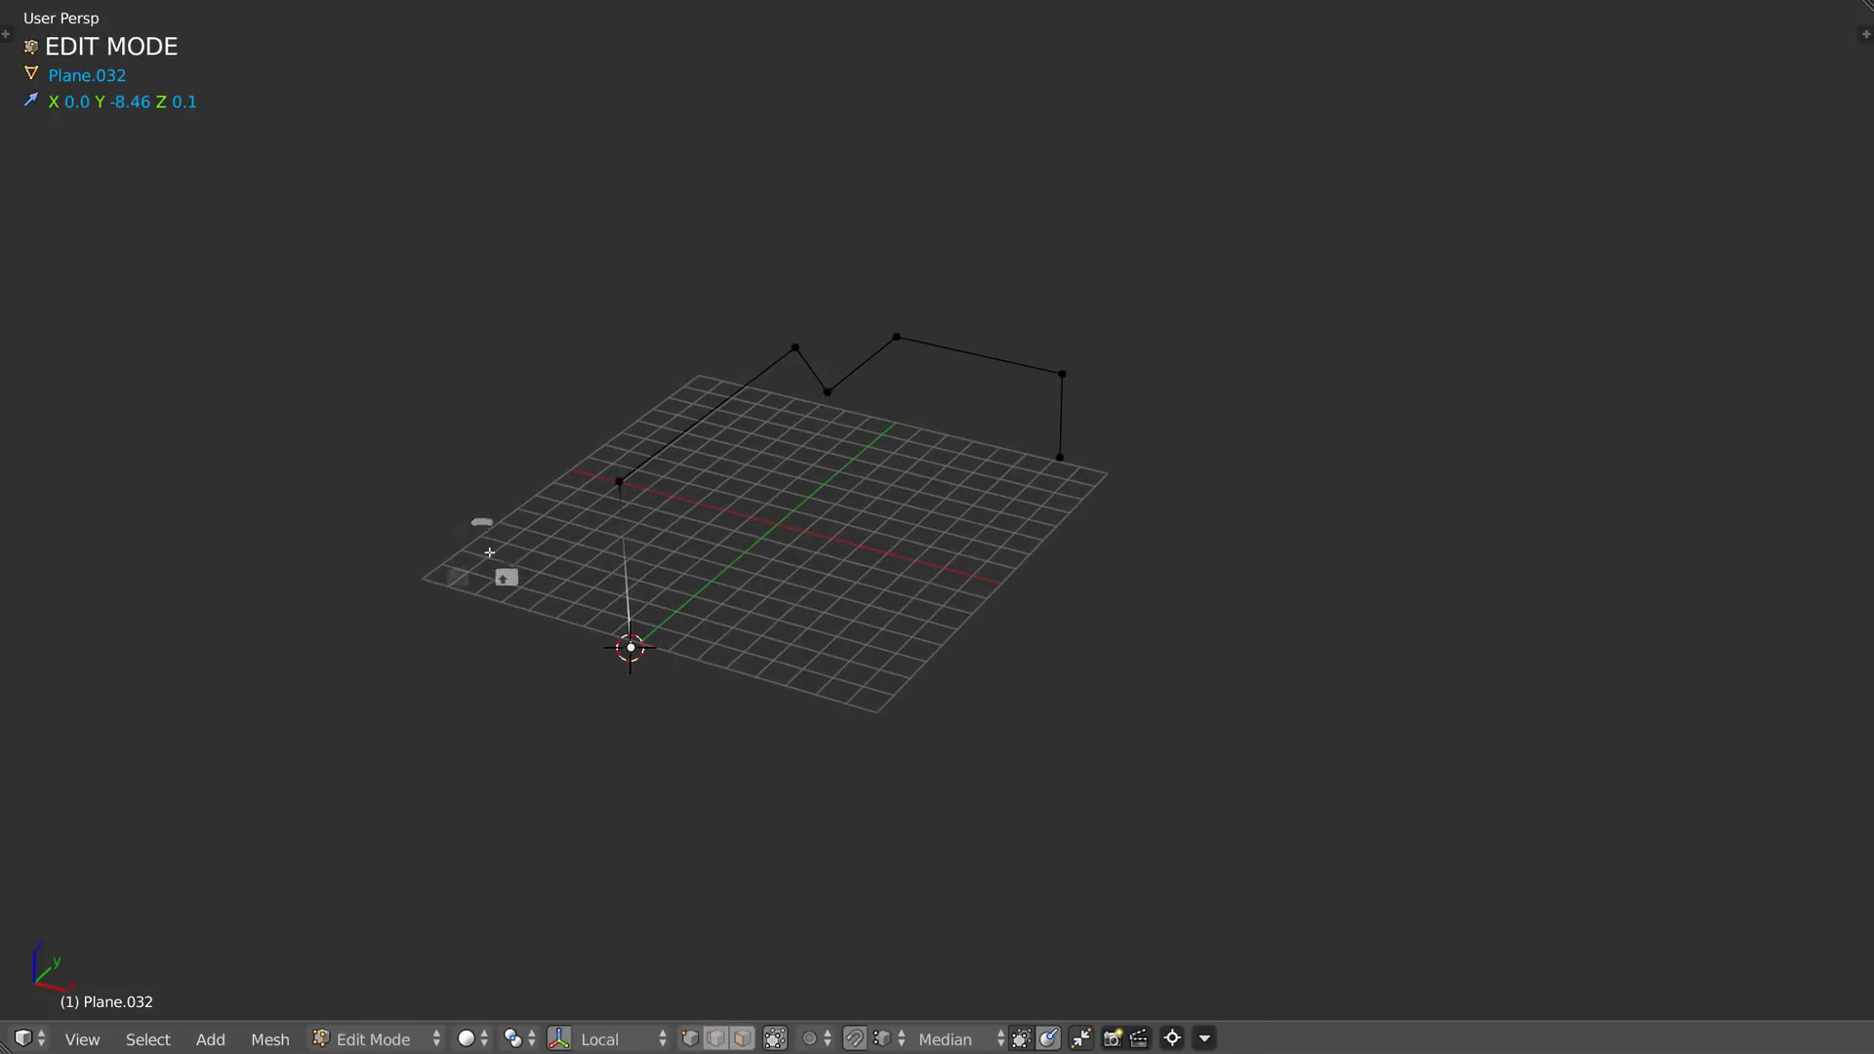
- Round the path's corners with a vertex-only bevel of 6 segments and an offset of about 0.95
{"action": "middle_click_drag", "start_coordinate": [970, 337], "coordinate": [829, 371]}
{"action": "key", "text": "ctrl+shift+b"}
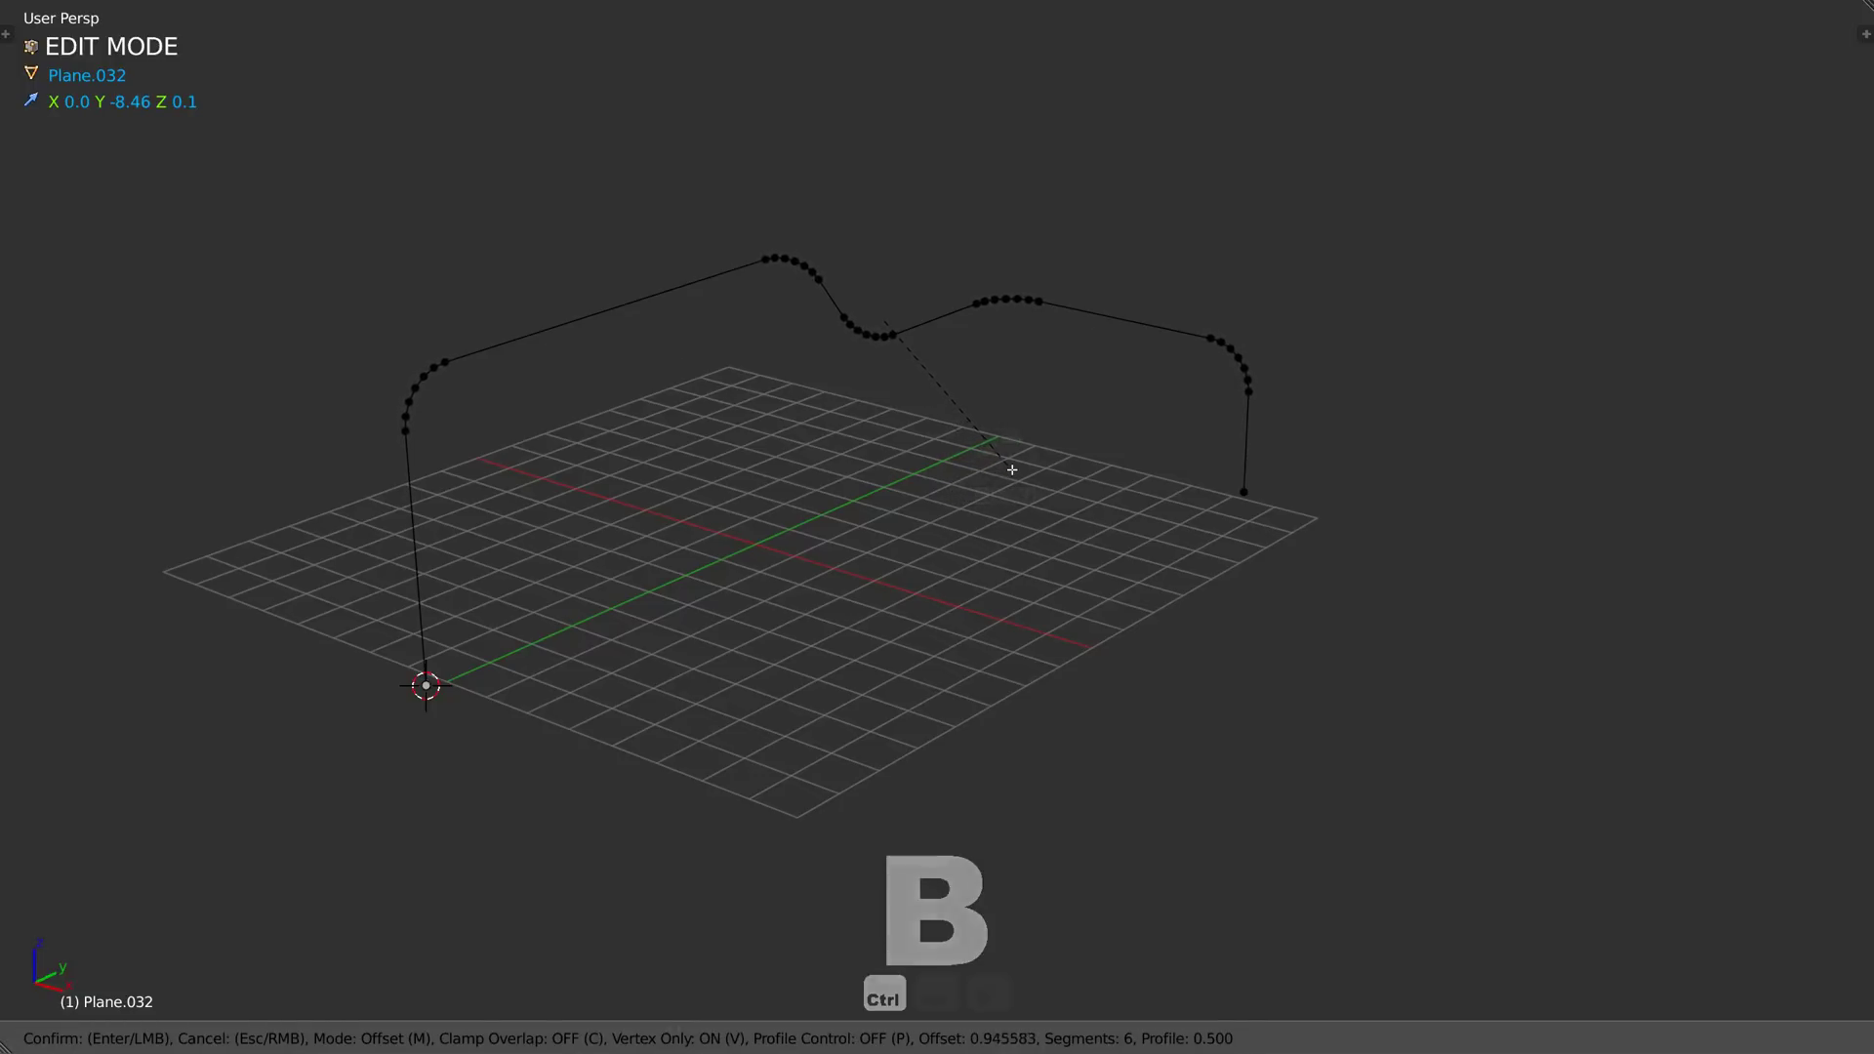
{"action": "left_click", "coordinate": [1012, 470]}
{"action": "middle_click_drag", "start_coordinate": [1112, 363], "coordinate": [807, 512]}
- Duplicate the rounded path in Object Mode and place the copy along X at about -11.39
{"action": "key", "text": "Tab"}
{"action": "key", "text": "shift+d"}
{"action": "middle_click", "coordinate": [586, 513]}
{"action": "left_click", "coordinate": [430, 541]}
{"action": "middle_click_drag", "start_coordinate": [430, 541], "coordinate": [740, 532], "text": "shift"}
{"action": "scroll", "coordinate": [704, 561], "scroll_direction": "up", "scroll_amount": 2}
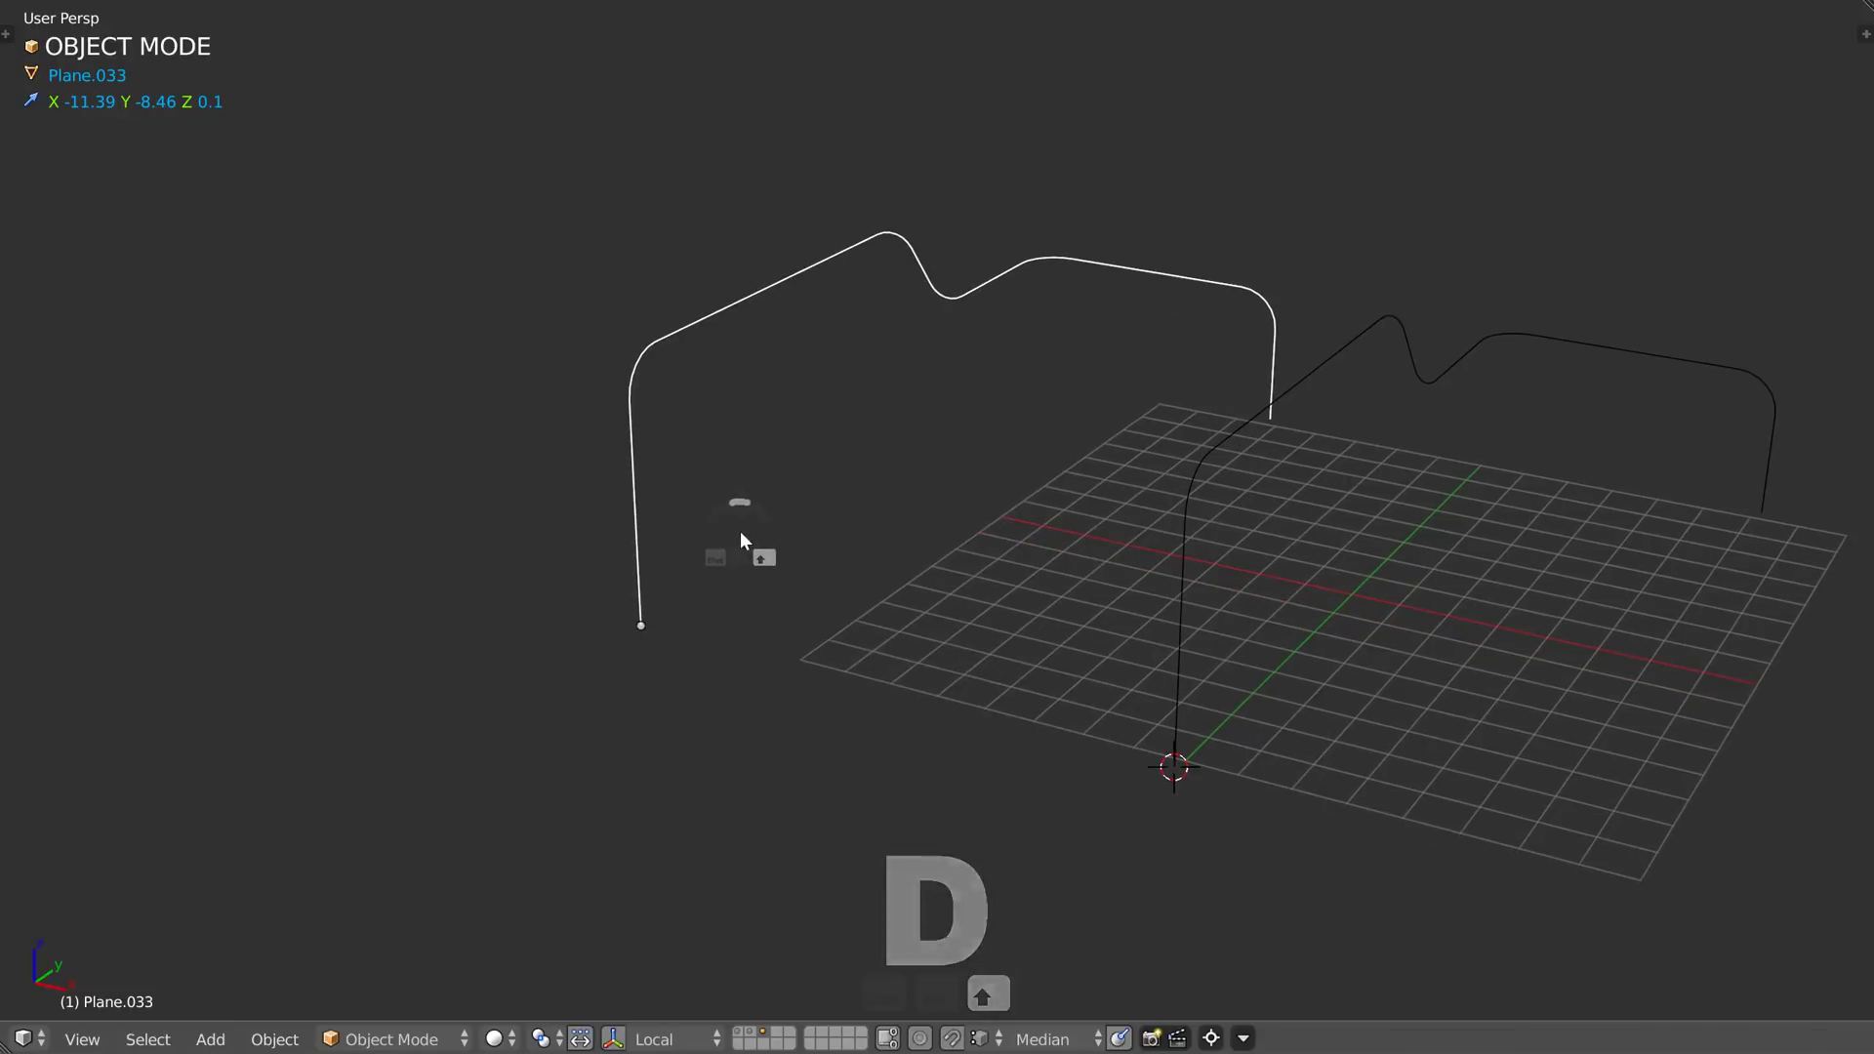
- Turn the duplicated path into a tube with Speedflow Tubify, using a depth of 0.52
{"action": "key", "text": "ctrl+shift+q"}
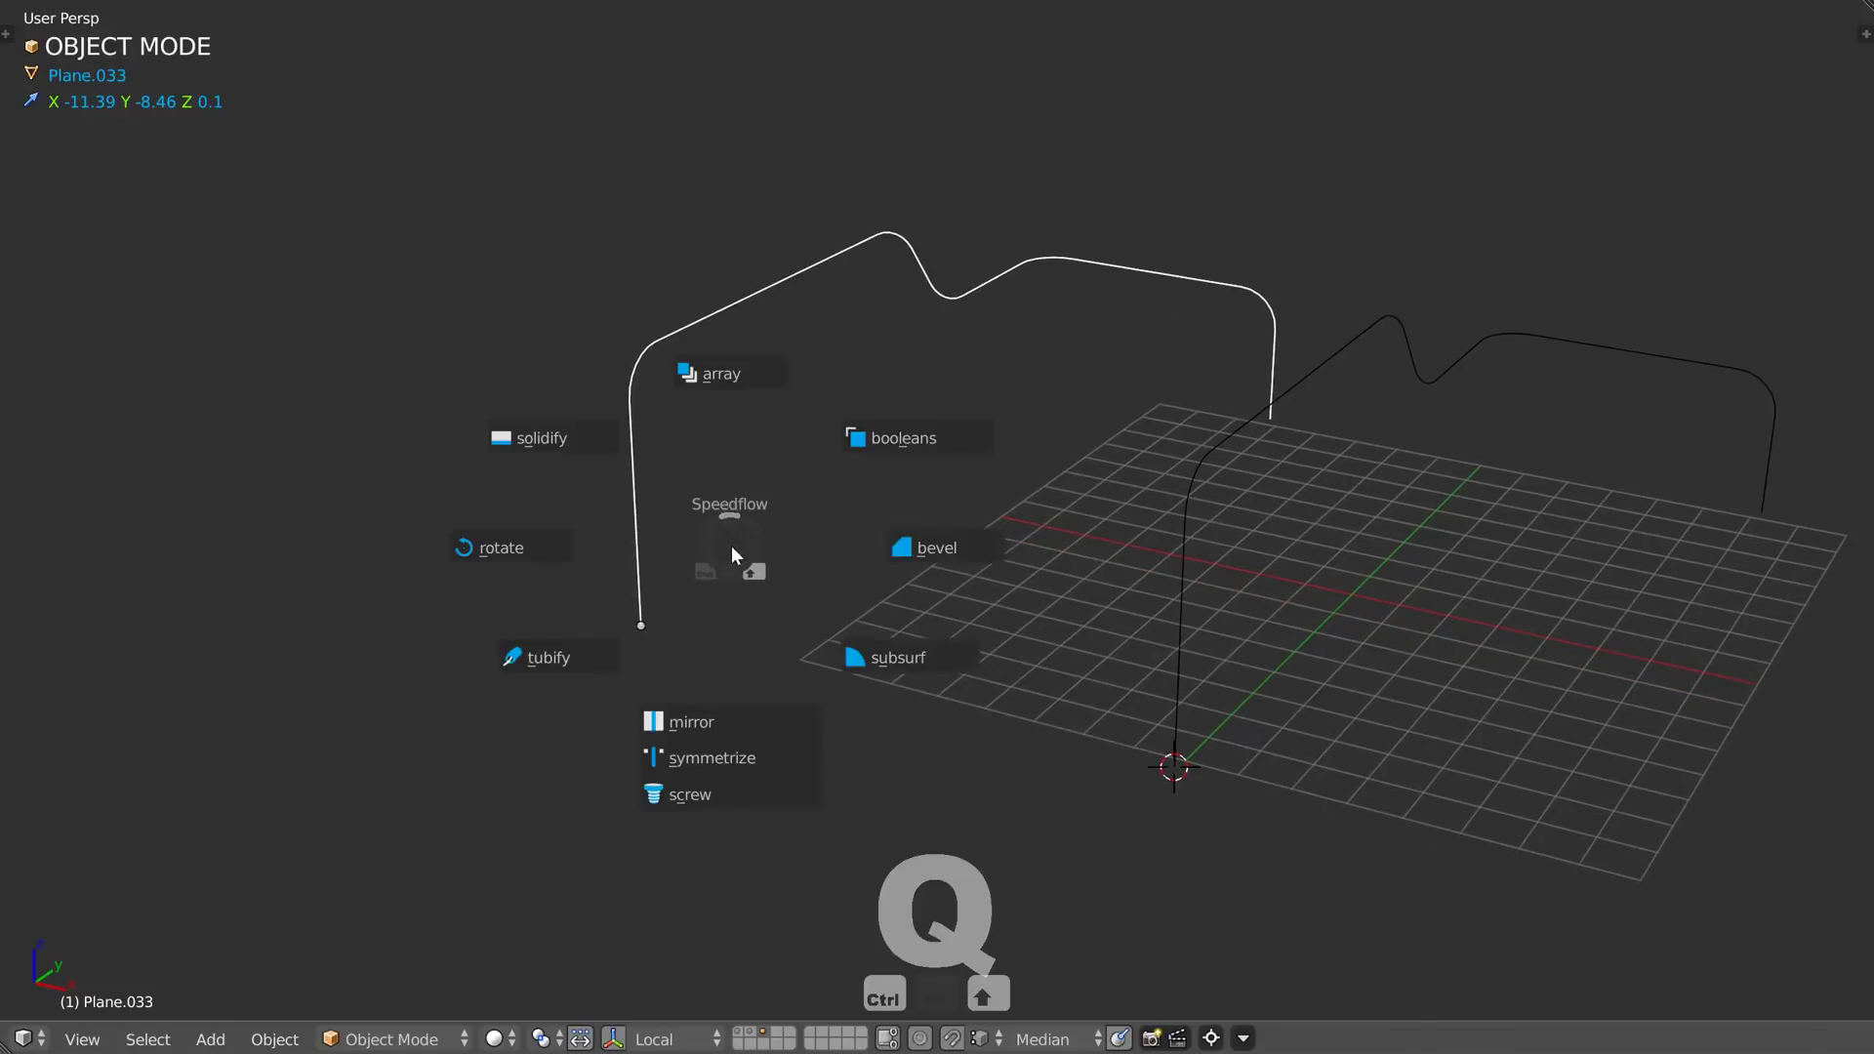
{"action": "left_click", "coordinate": [545, 660]}
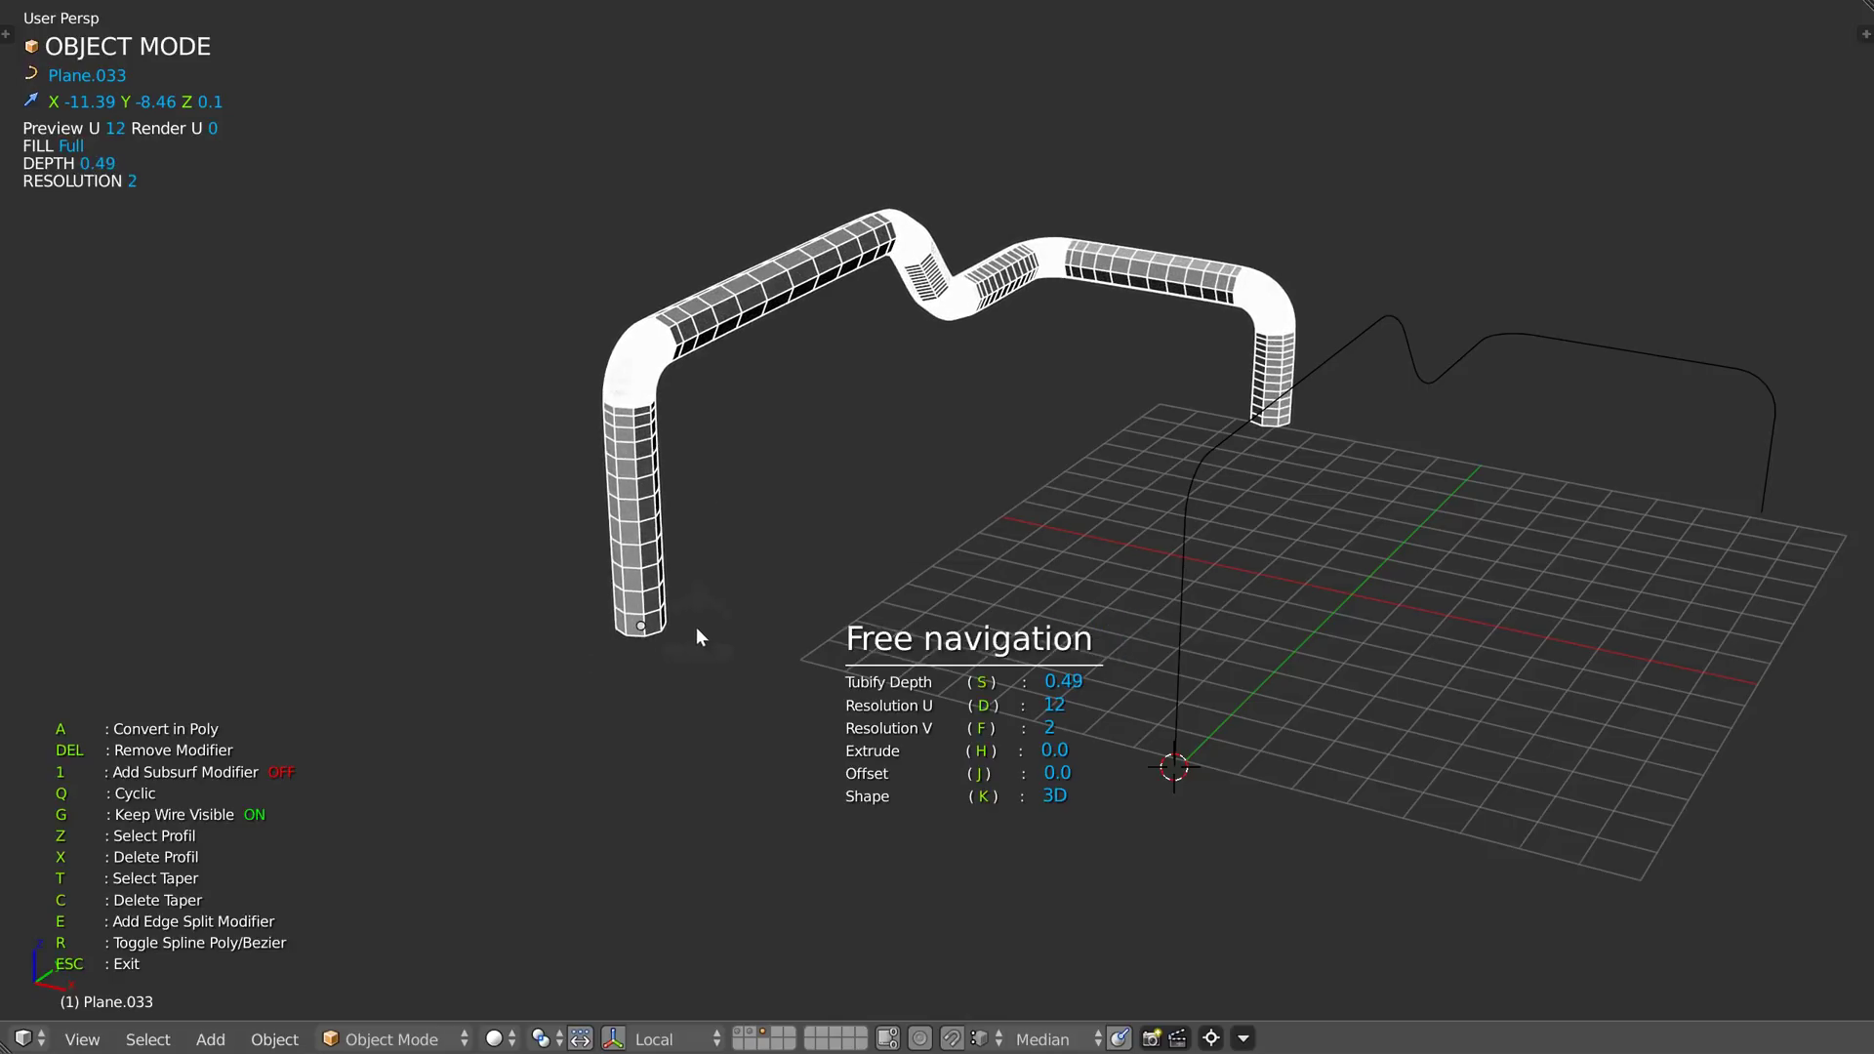
{"action": "left_click", "coordinate": [674, 621]}
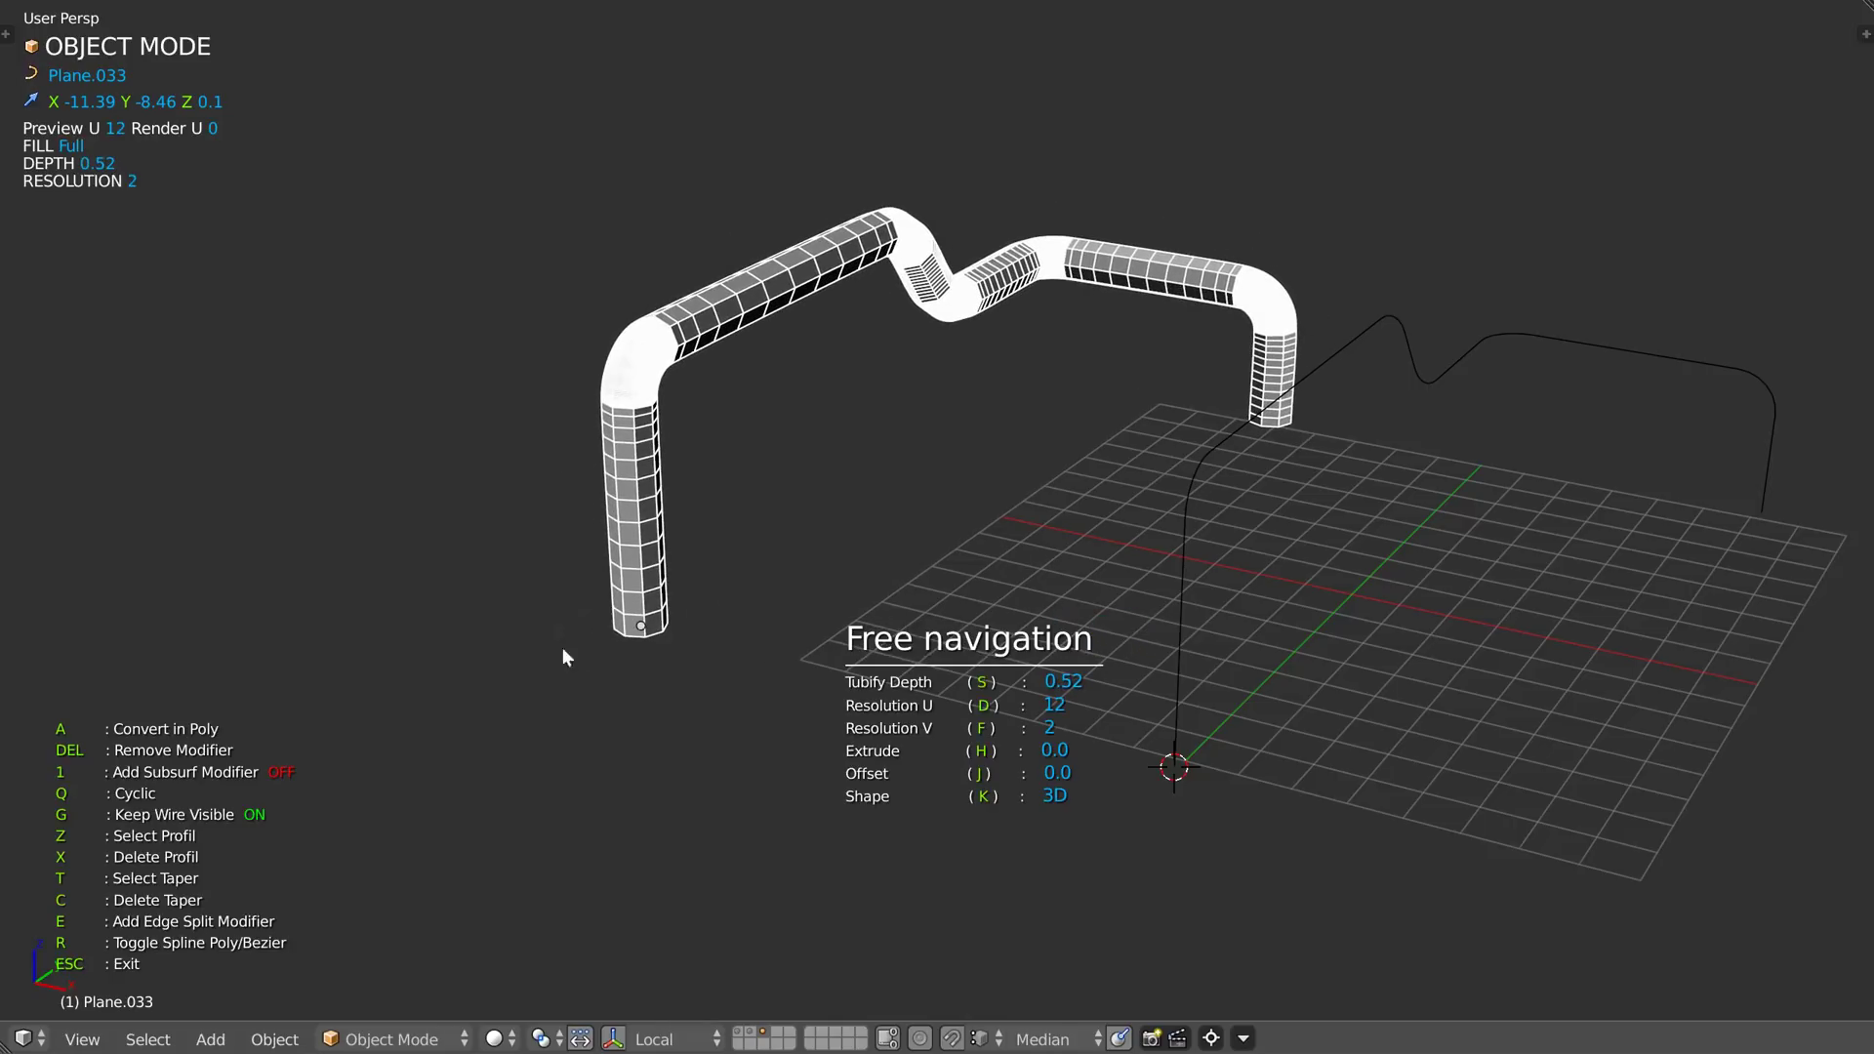
- Set the tube's Resolution U to 5 and Resolution V to 10
{"action": "key", "text": "d"}
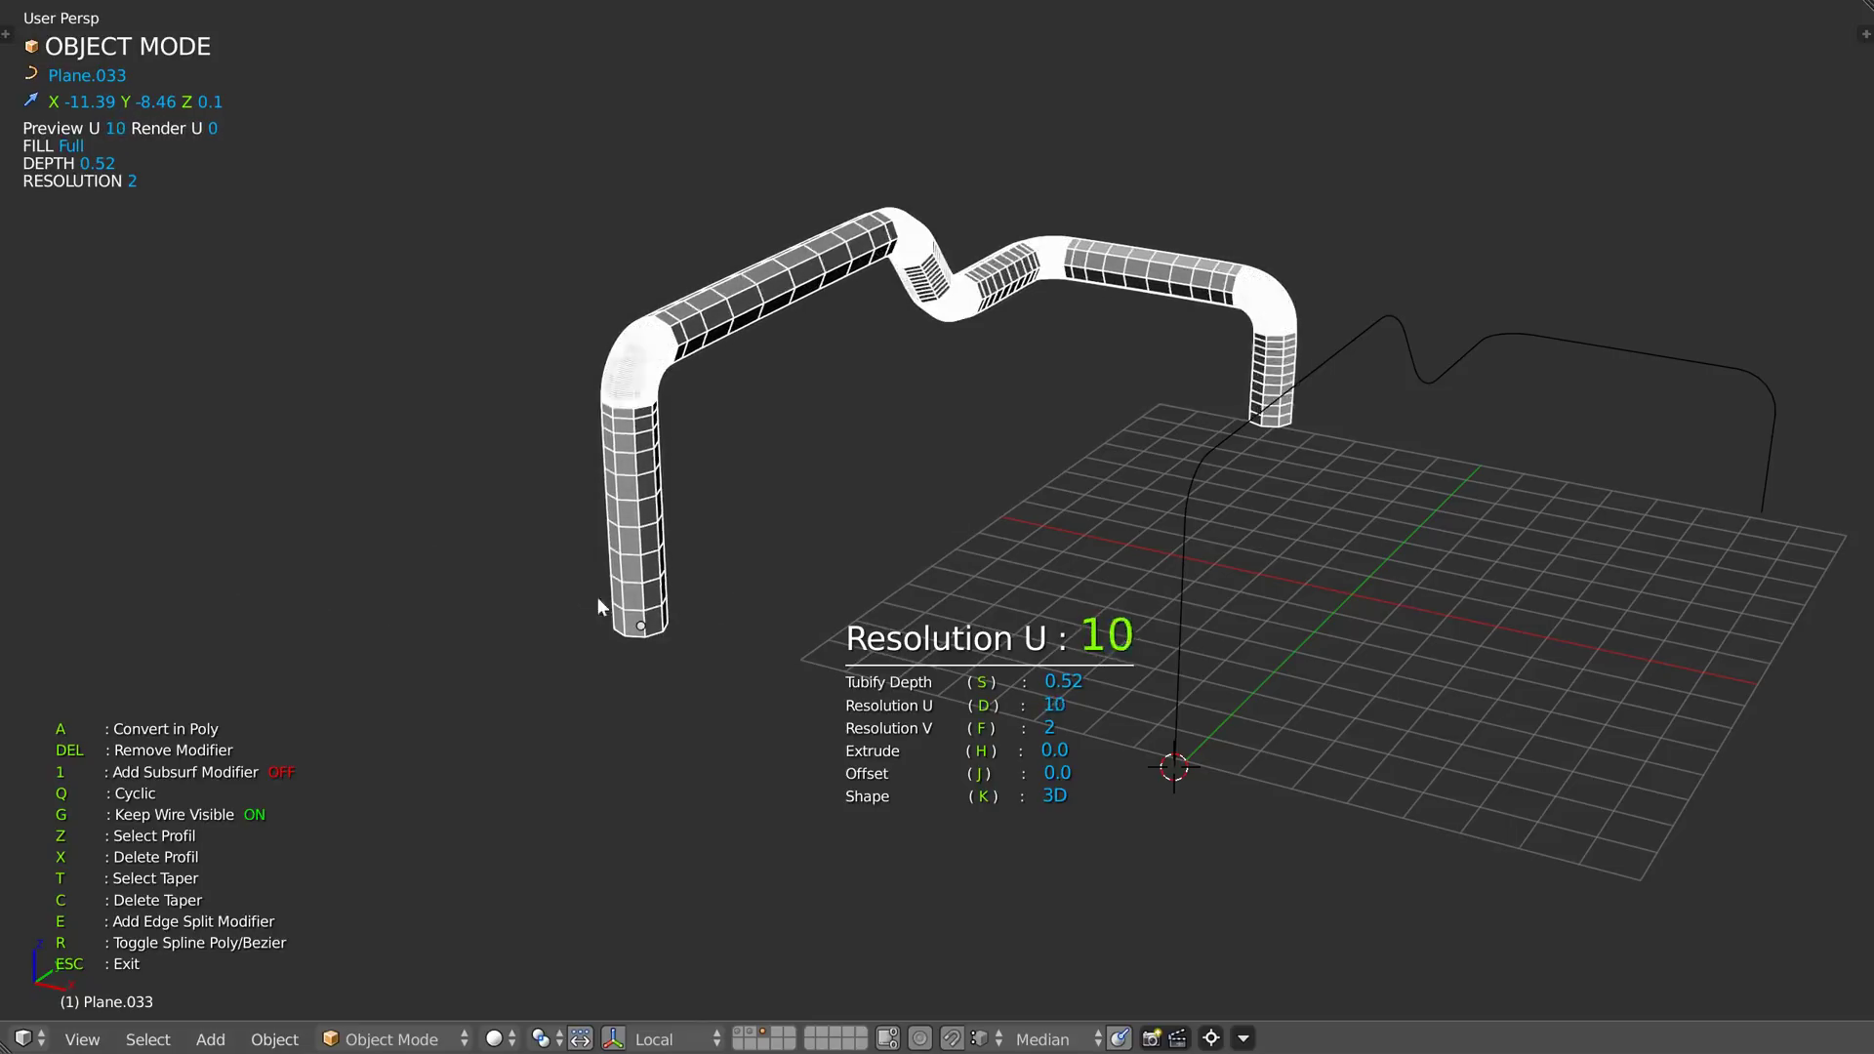
{"action": "left_click", "coordinate": [408, 620]}
{"action": "key", "text": "f"}
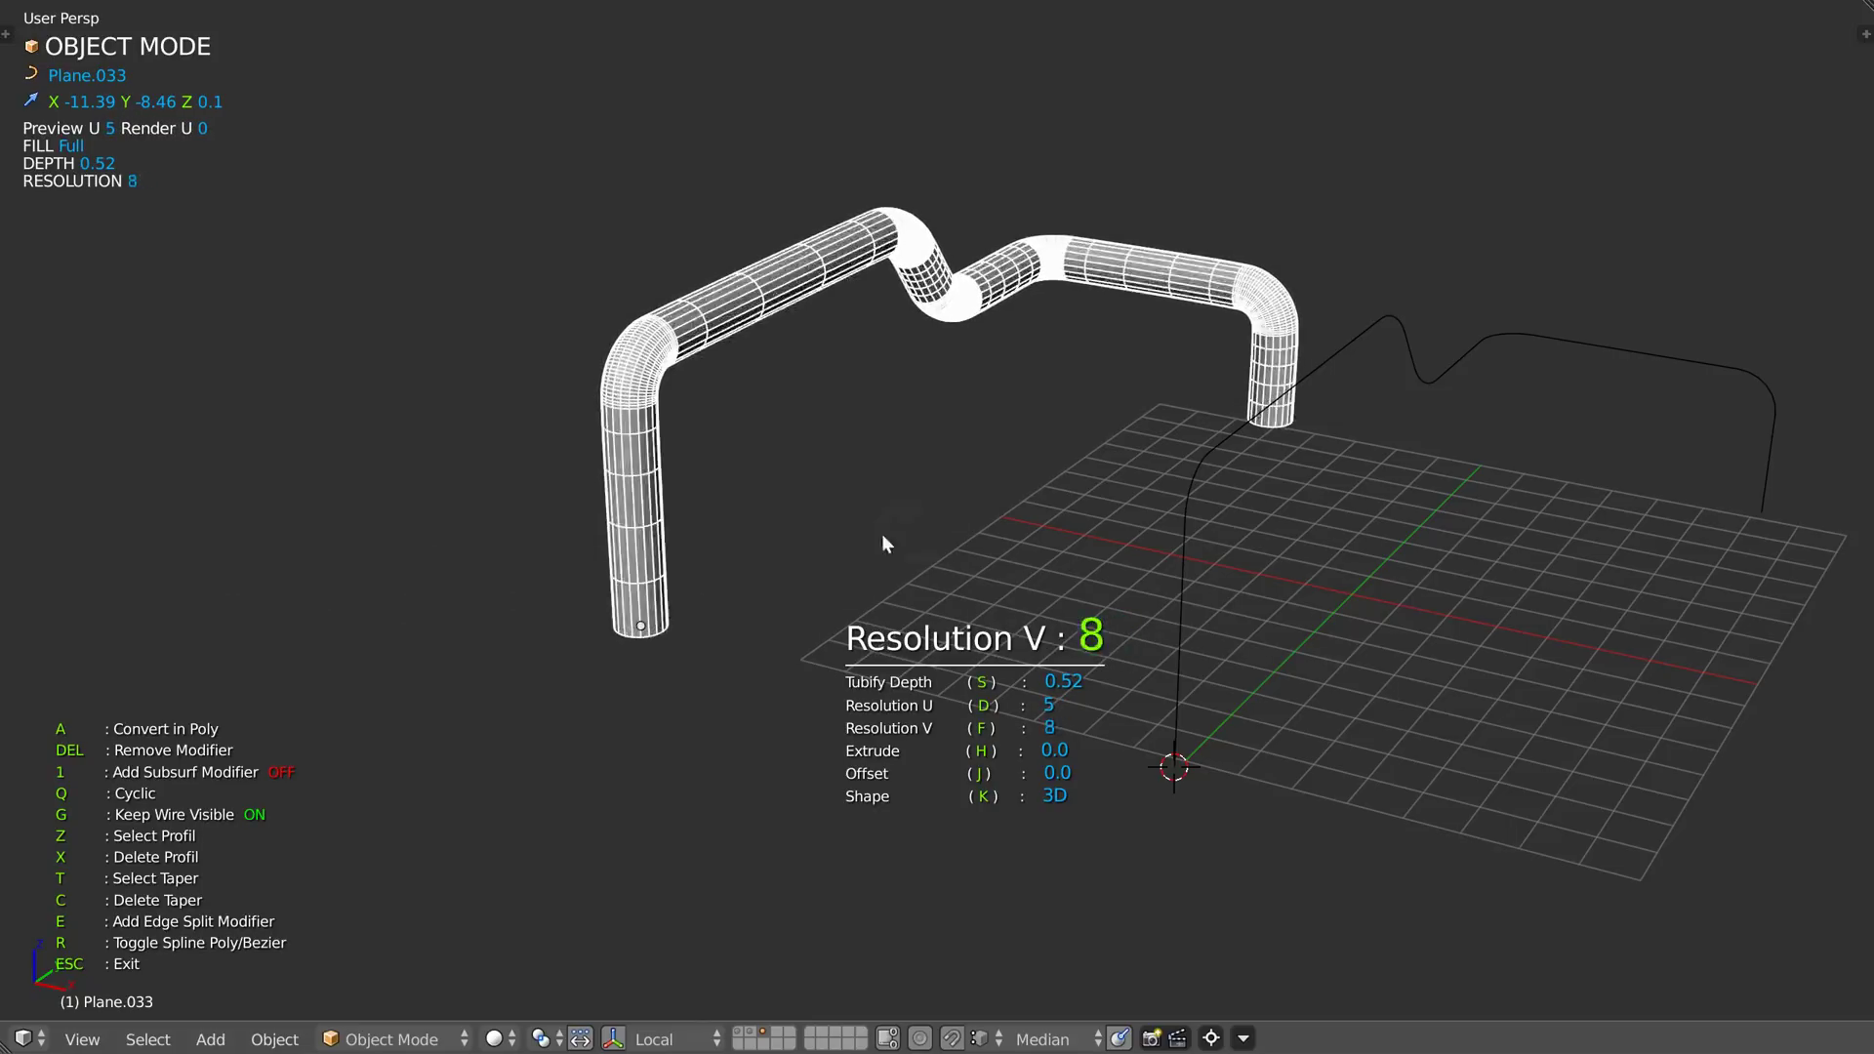
{"action": "left_click", "coordinate": [1006, 563]}
- Exit Tubify and turn off the tube's wire display
{"action": "middle_click_drag", "start_coordinate": [1005, 562], "coordinate": [797, 535]}
{"action": "middle_click_drag", "start_coordinate": [651, 390], "coordinate": [977, 369]}
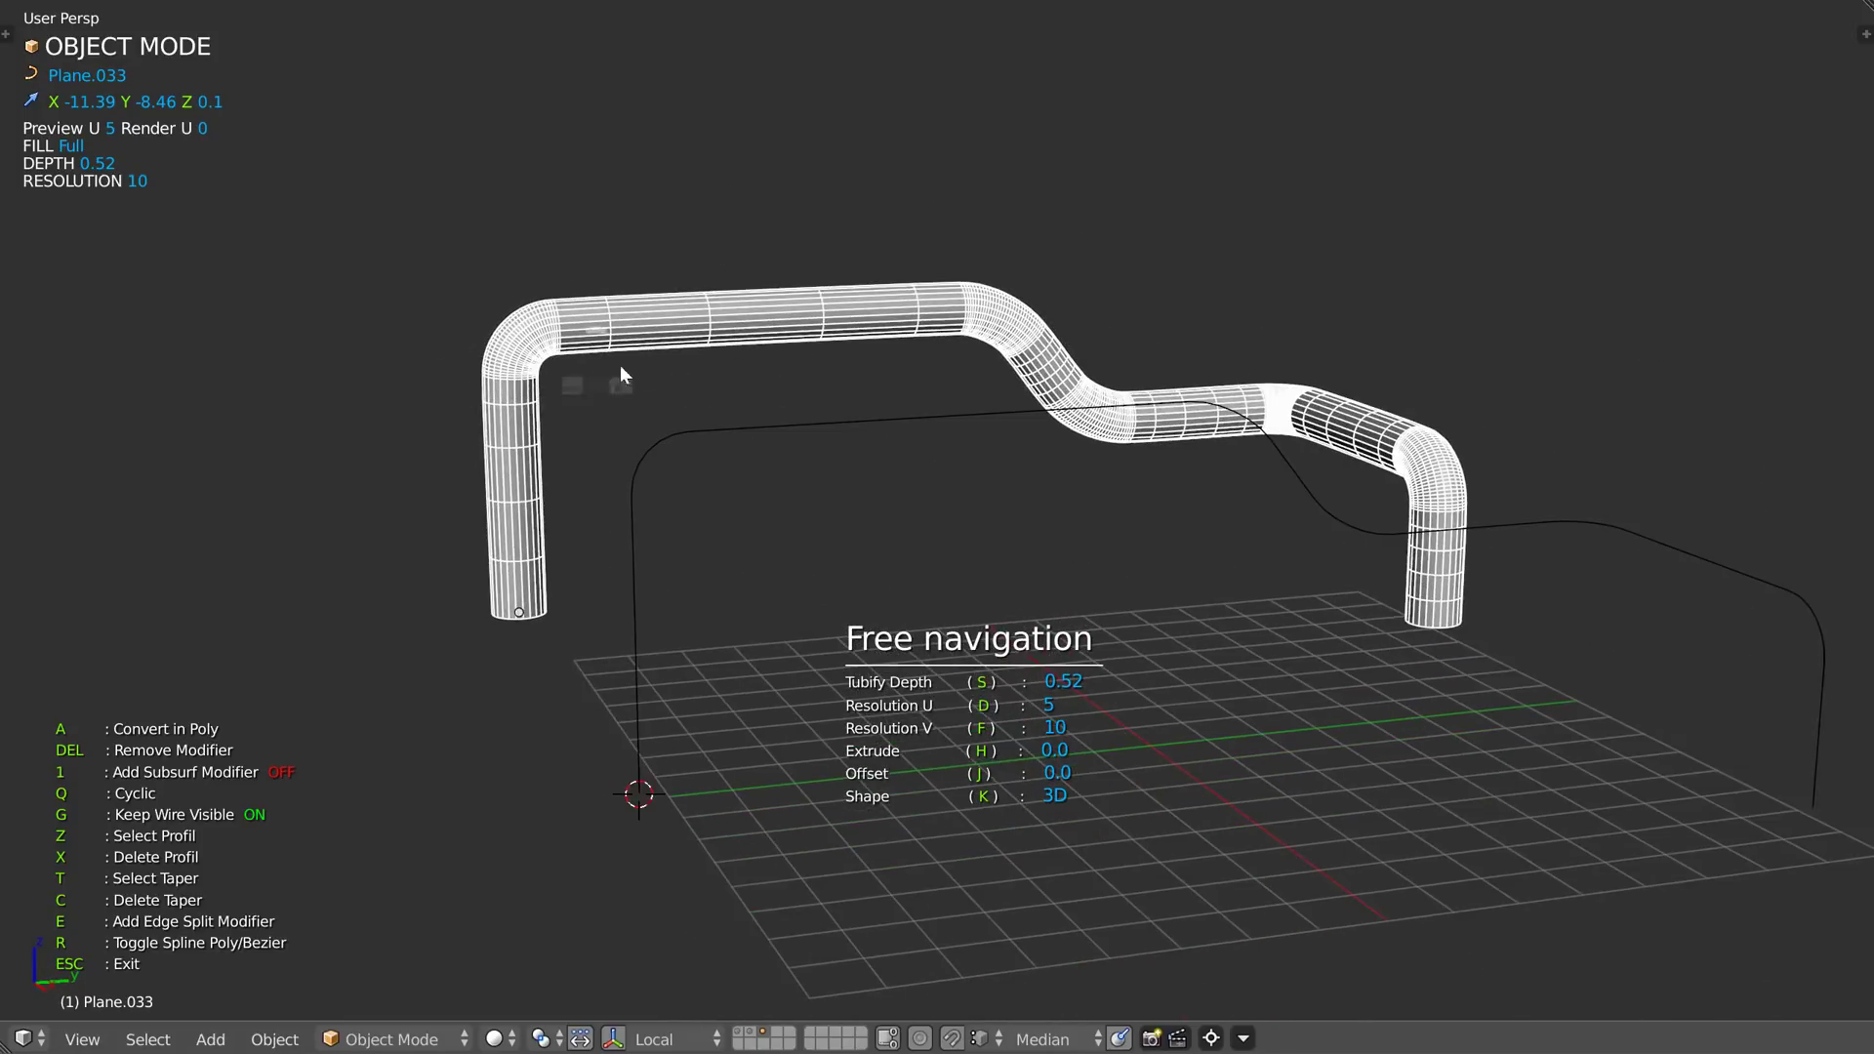
{"action": "middle_click_drag", "start_coordinate": [620, 373], "coordinate": [697, 407]}
{"action": "mouse_move", "coordinate": [1121, 434]}
{"action": "middle_mouse_down"}
{"action": "mouse_move", "coordinate": [765, 436]}
{"action": "mouse_move", "coordinate": [752, 465]}
{"action": "middle_mouse_up"}
{"action": "key", "text": "Escape"}
{"action": "key", "text": "z"}
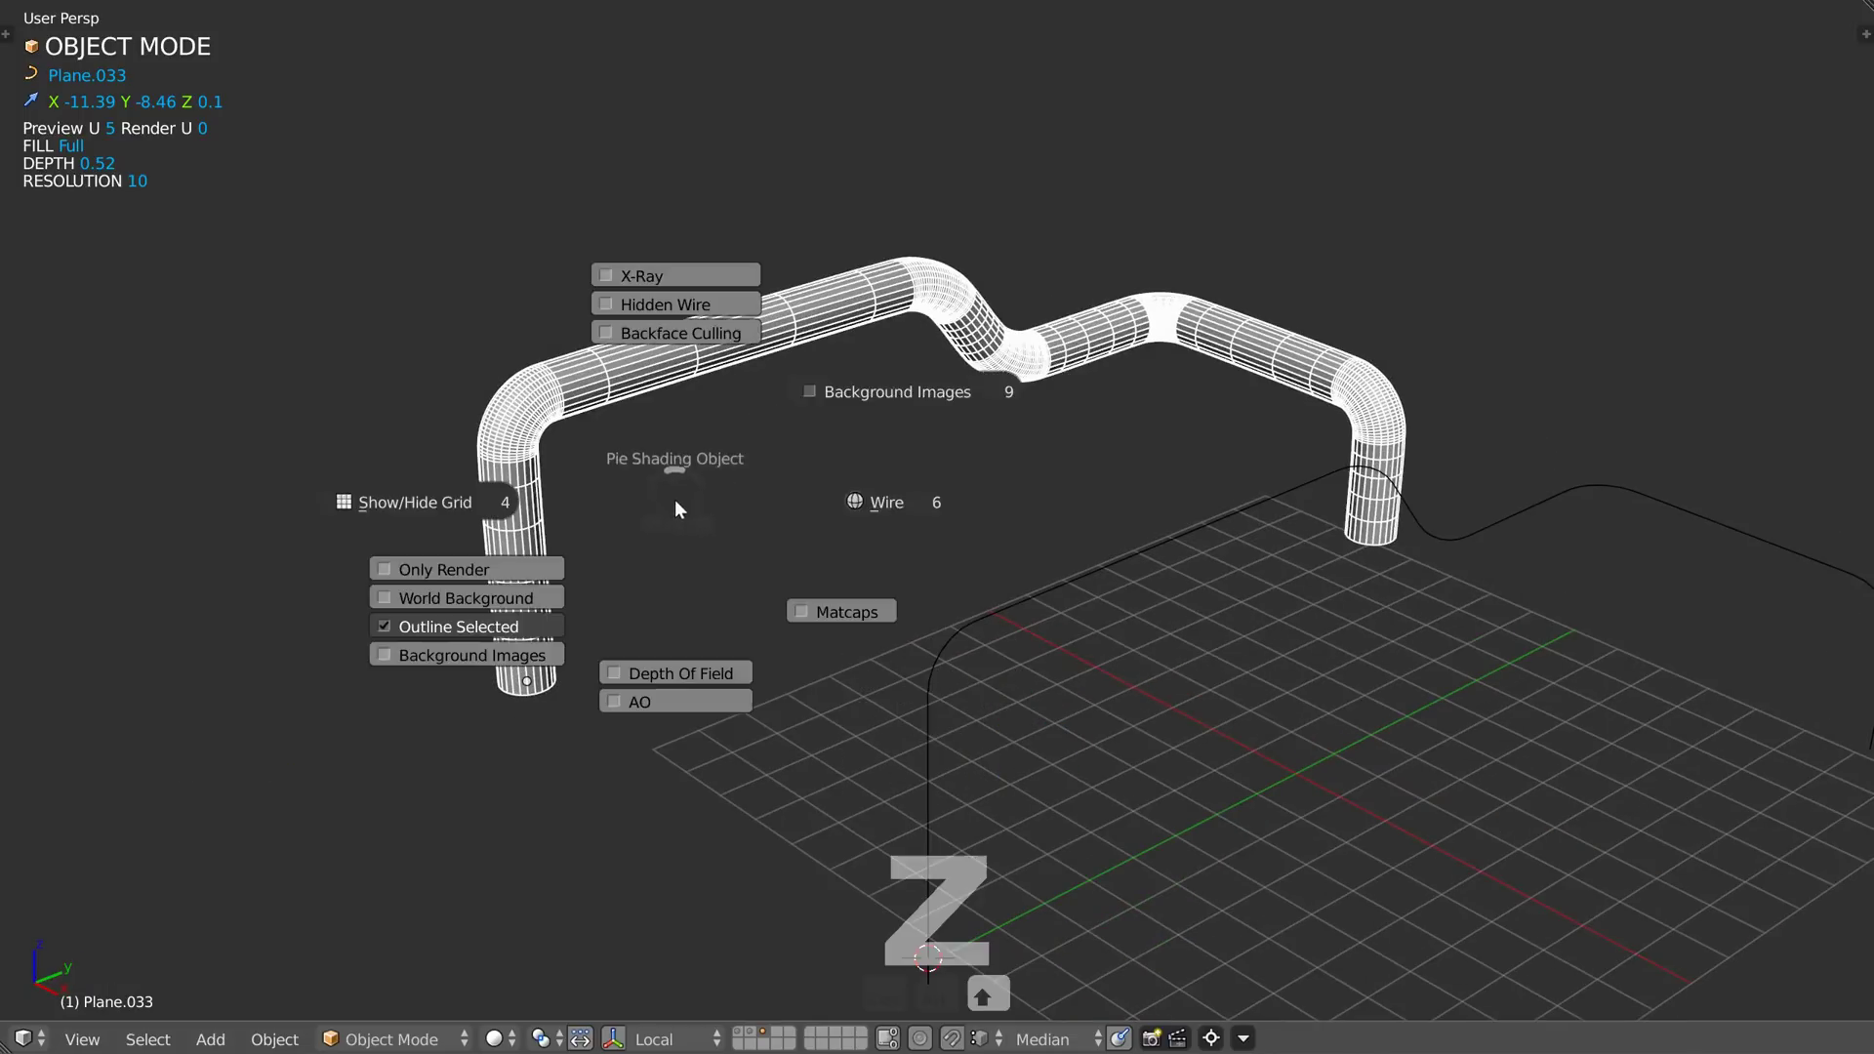
{"action": "left_click", "coordinate": [886, 504]}
- Give the tube wall thickness with a Solidify modifier and add a Bevel modifier after it
{"action": "middle_click_drag", "start_coordinate": [567, 537], "coordinate": [652, 283]}
{"action": "key", "text": "ctrl+shift+q"}
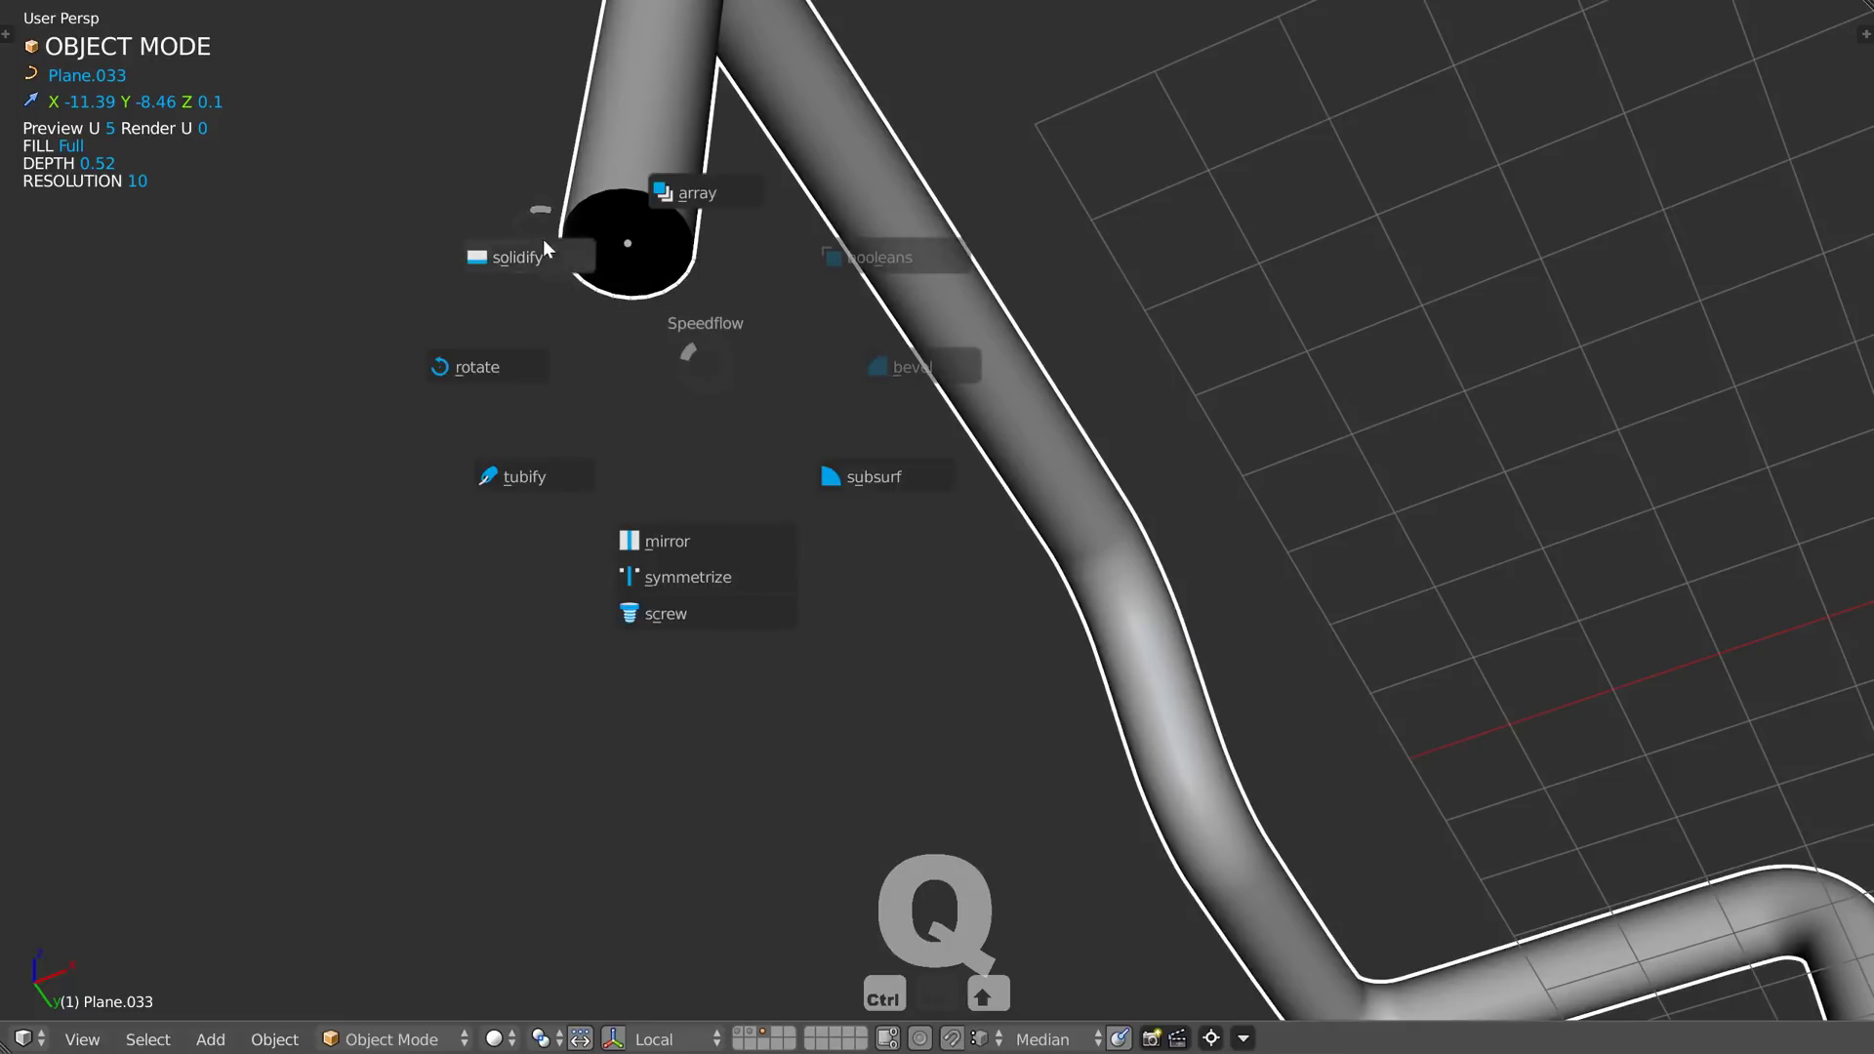
{"action": "left_click", "coordinate": [542, 252]}
{"action": "left_click", "coordinate": [555, 265]}
{"action": "middle_click_drag", "start_coordinate": [604, 221], "coordinate": [703, 525], "text": "shift"}
{"action": "left_click", "coordinate": [760, 619]}
{"action": "key", "text": "shift+q"}
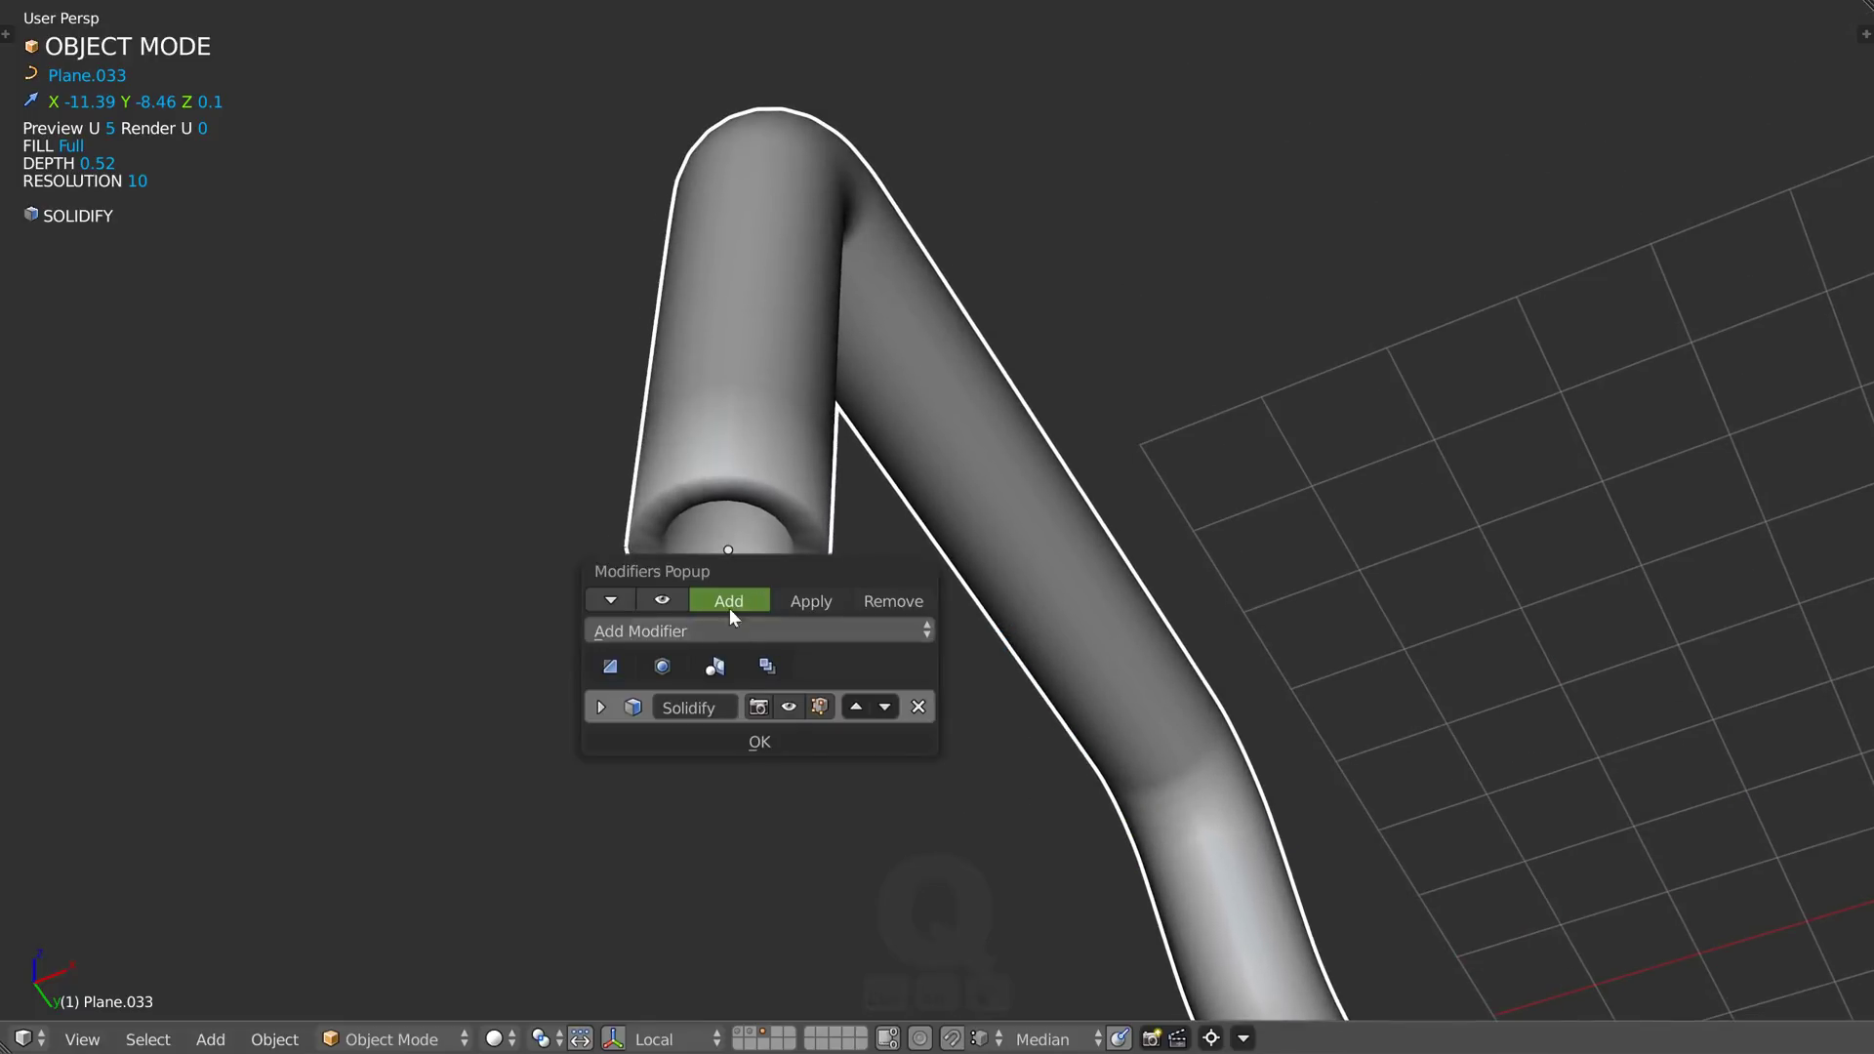
{"action": "left_click", "coordinate": [609, 668]}
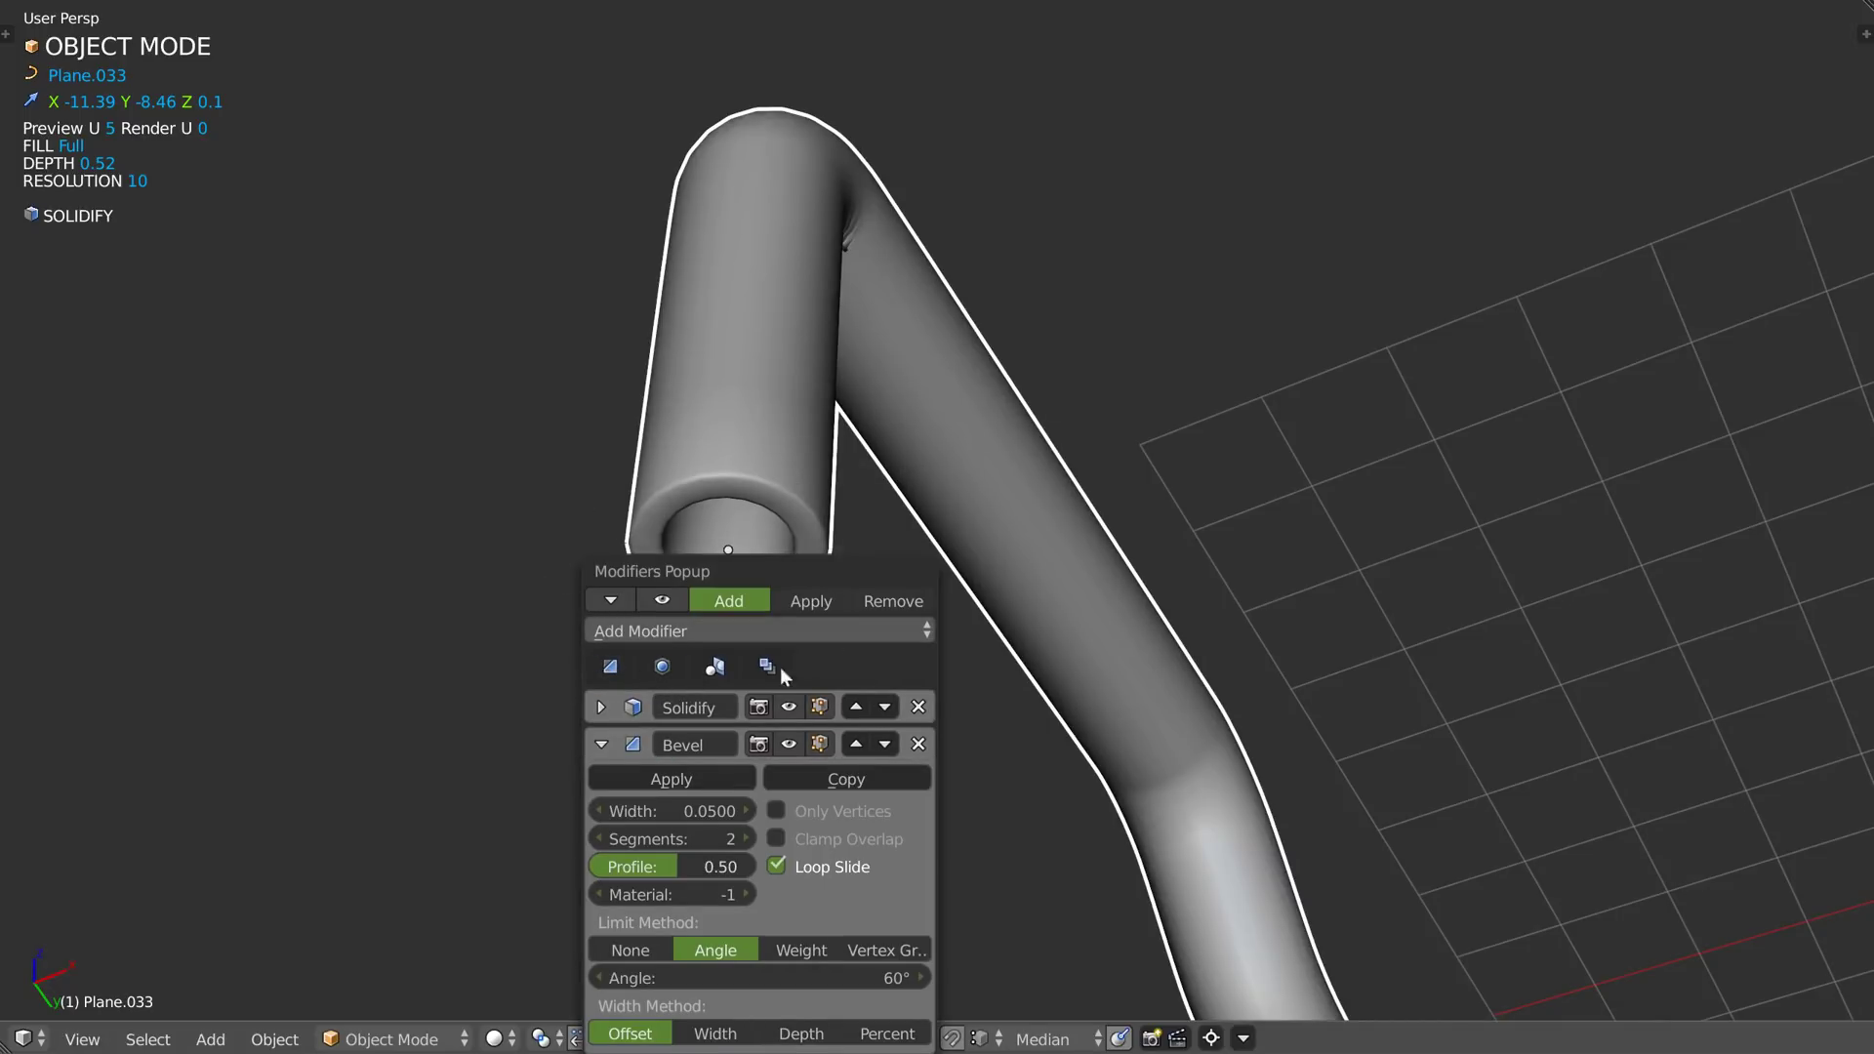
- Remove the Bevel and Solidify modifiers from the tube
{"action": "left_click", "coordinate": [894, 603]}
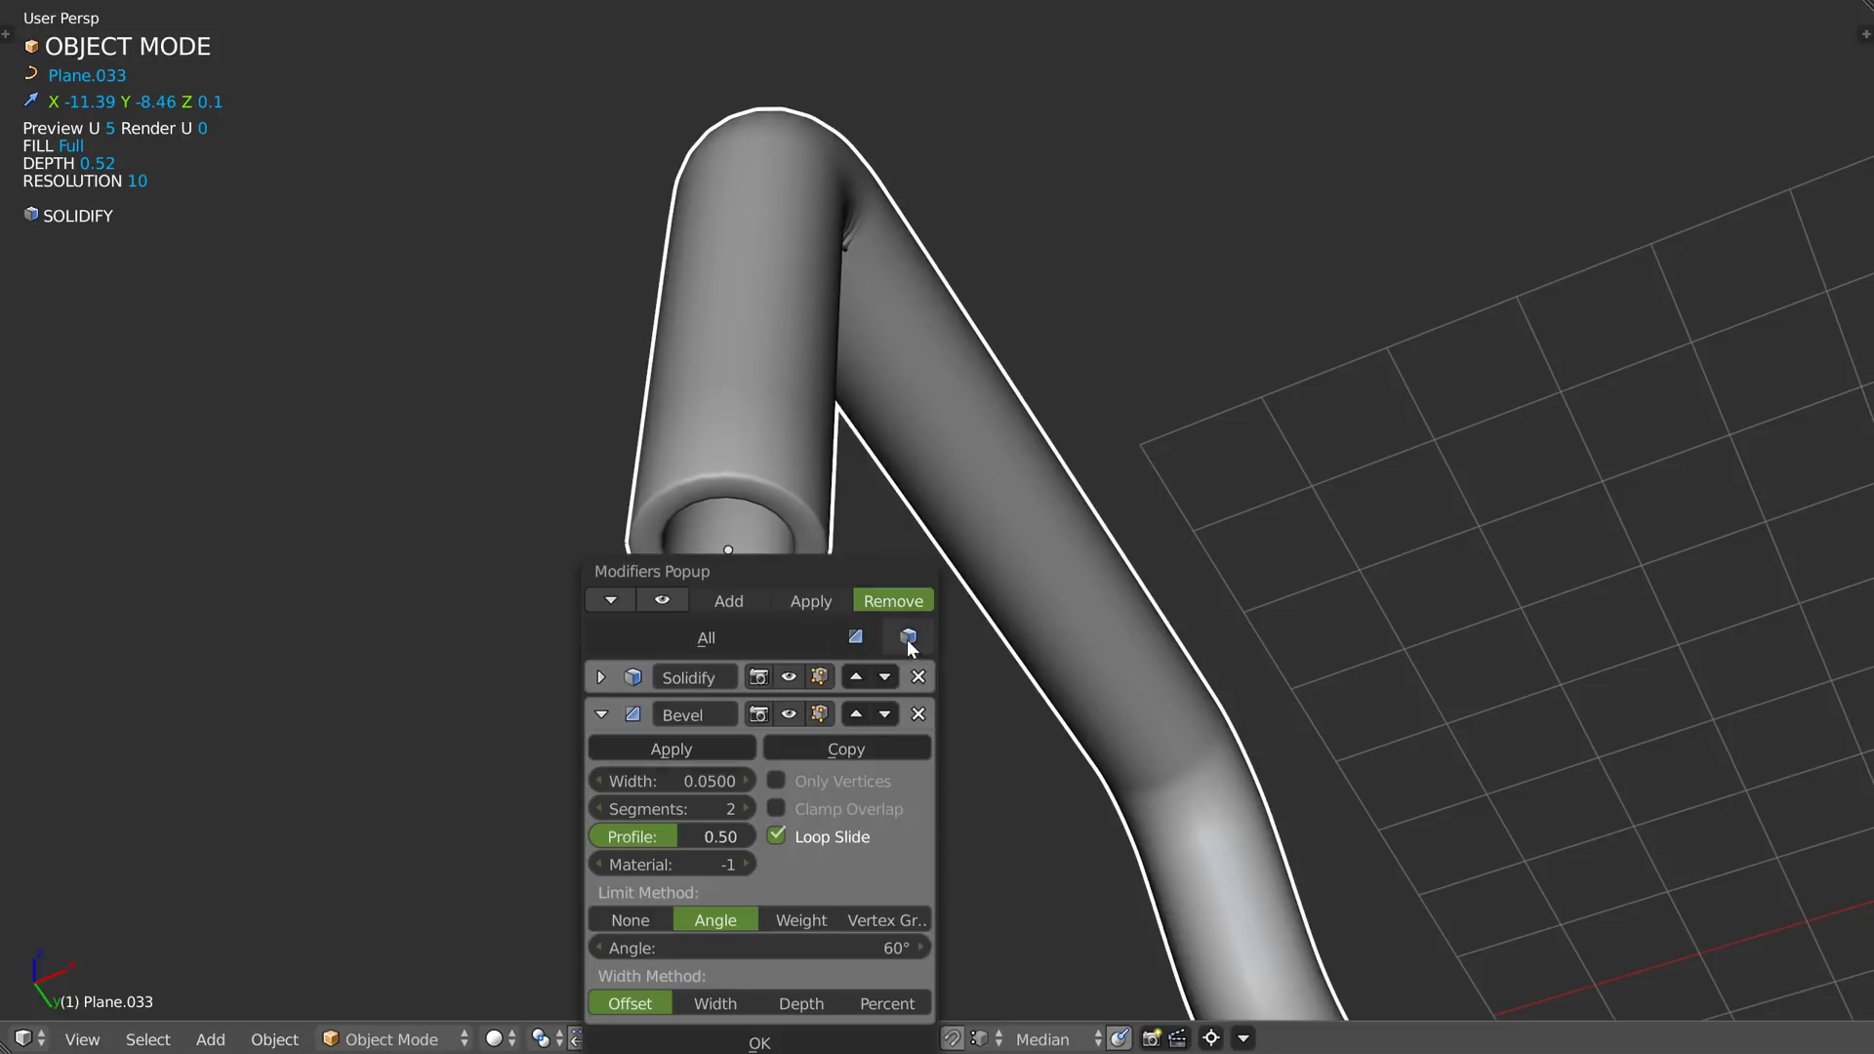
{"action": "left_click", "coordinate": [857, 636]}
{"action": "left_click", "coordinate": [914, 636]}
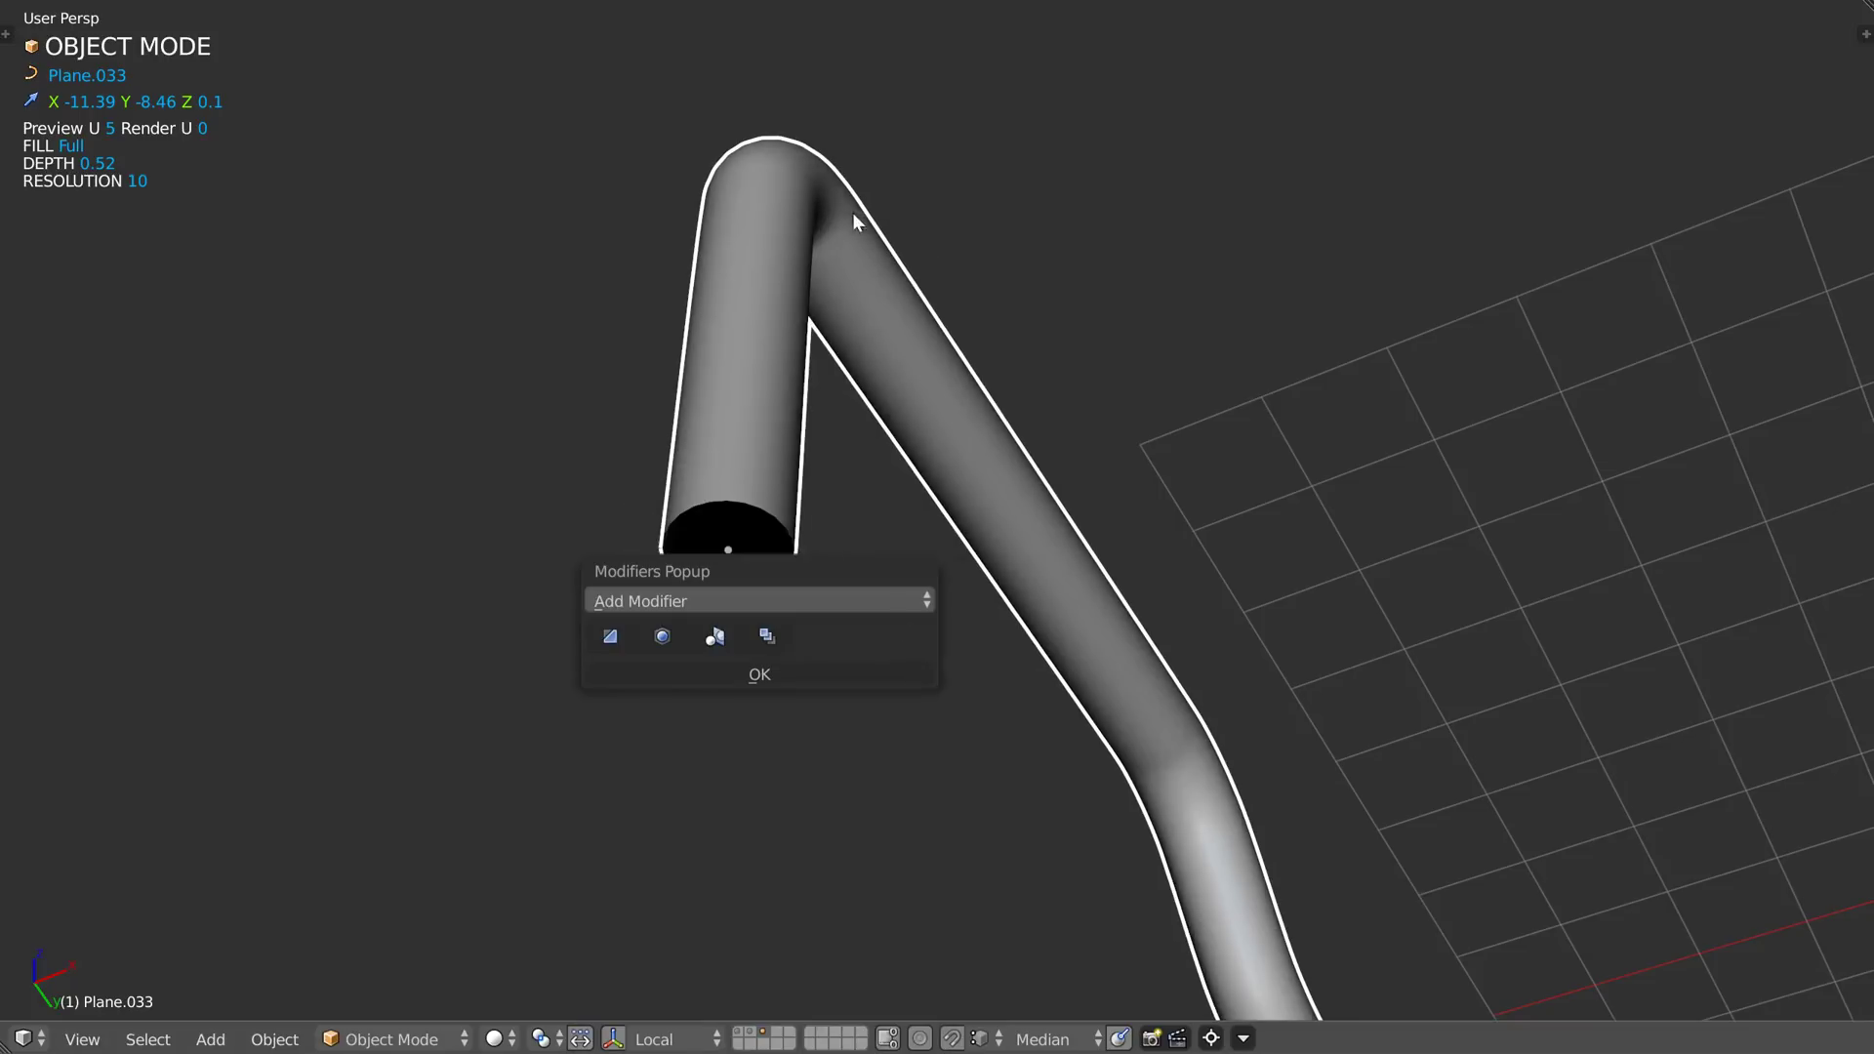
{"action": "left_click", "coordinate": [791, 677]}
- Add a plane in the empty space beside the tube's front leg
{"action": "middle_click_drag", "start_coordinate": [771, 605], "coordinate": [658, 632]}
{"action": "scroll", "coordinate": [657, 632], "scroll_direction": "down", "scroll_amount": 5}
{"action": "middle_click_drag", "start_coordinate": [899, 521], "coordinate": [628, 586]}
{"action": "scroll", "coordinate": [682, 523], "scroll_direction": "up", "scroll_amount": 2}
{"action": "right_click", "coordinate": [623, 586]}
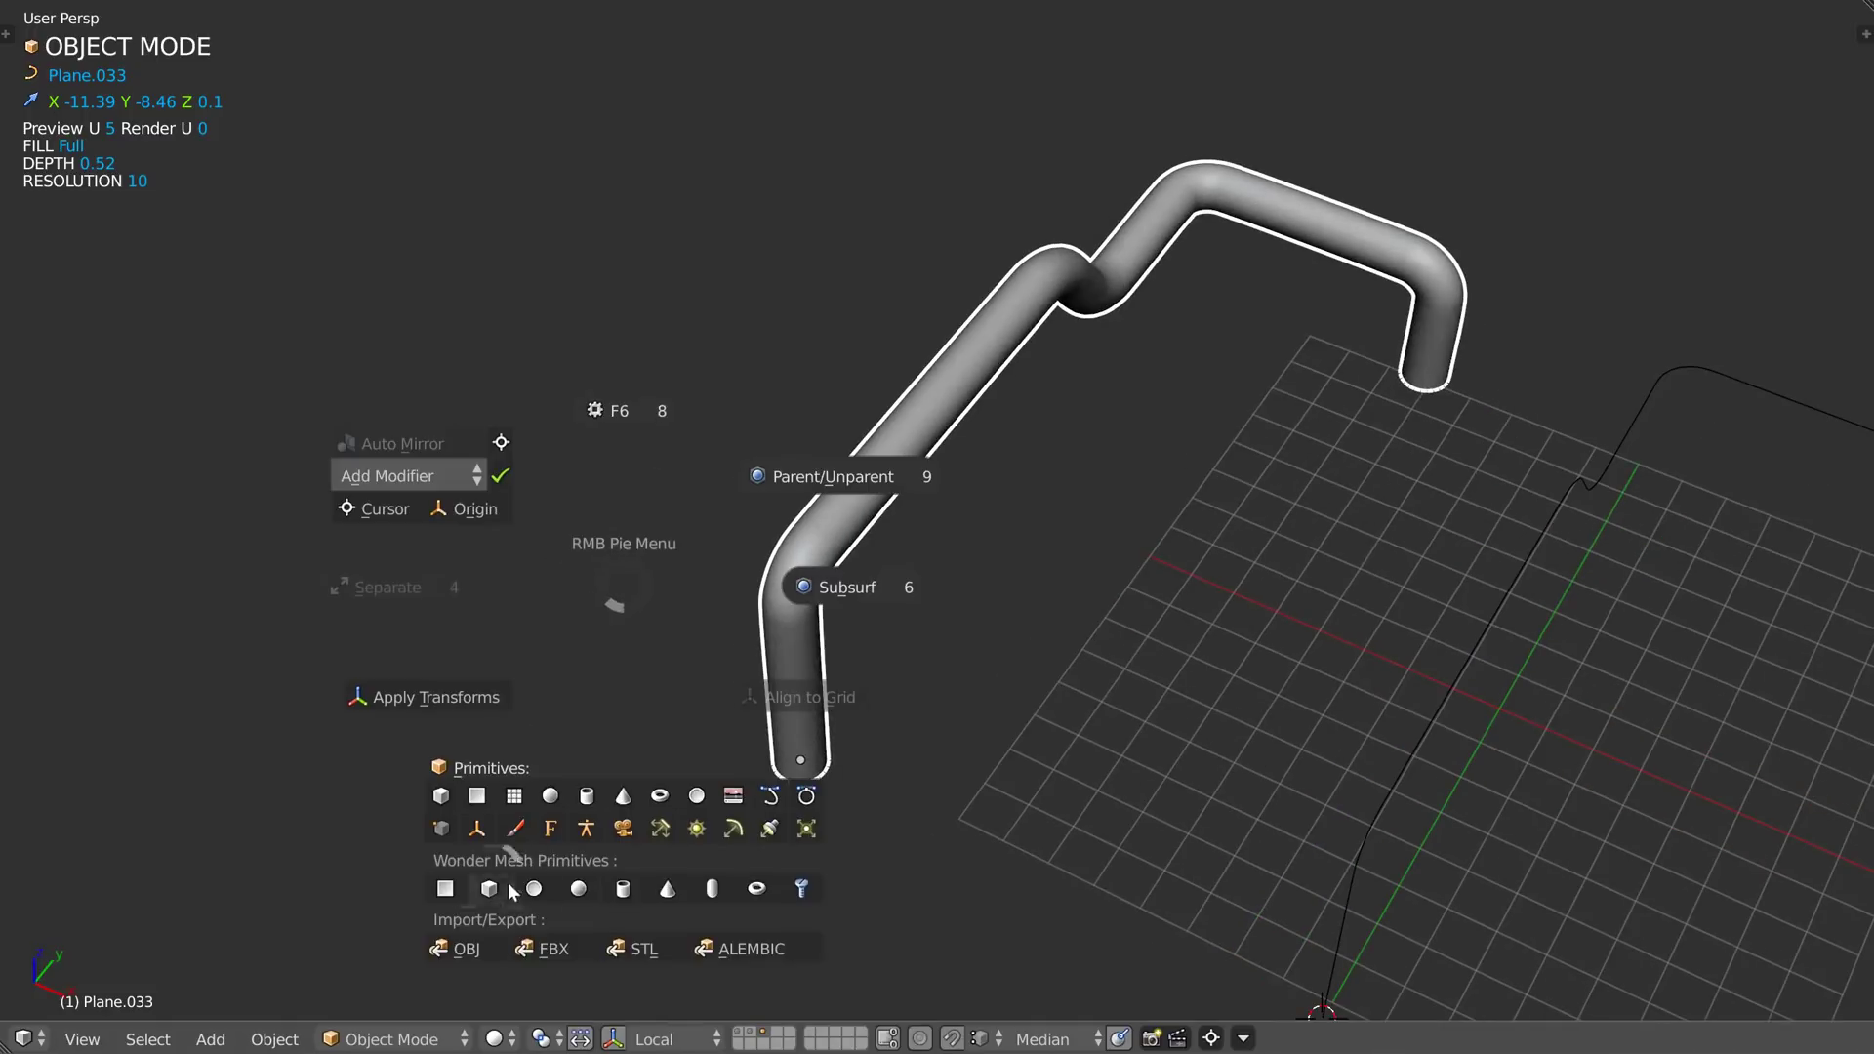
{"action": "left_click", "coordinate": [476, 795]}
{"action": "left_click", "coordinate": [529, 641]}
{"action": "scroll", "coordinate": [529, 641], "scroll_direction": "up", "scroll_amount": 3}
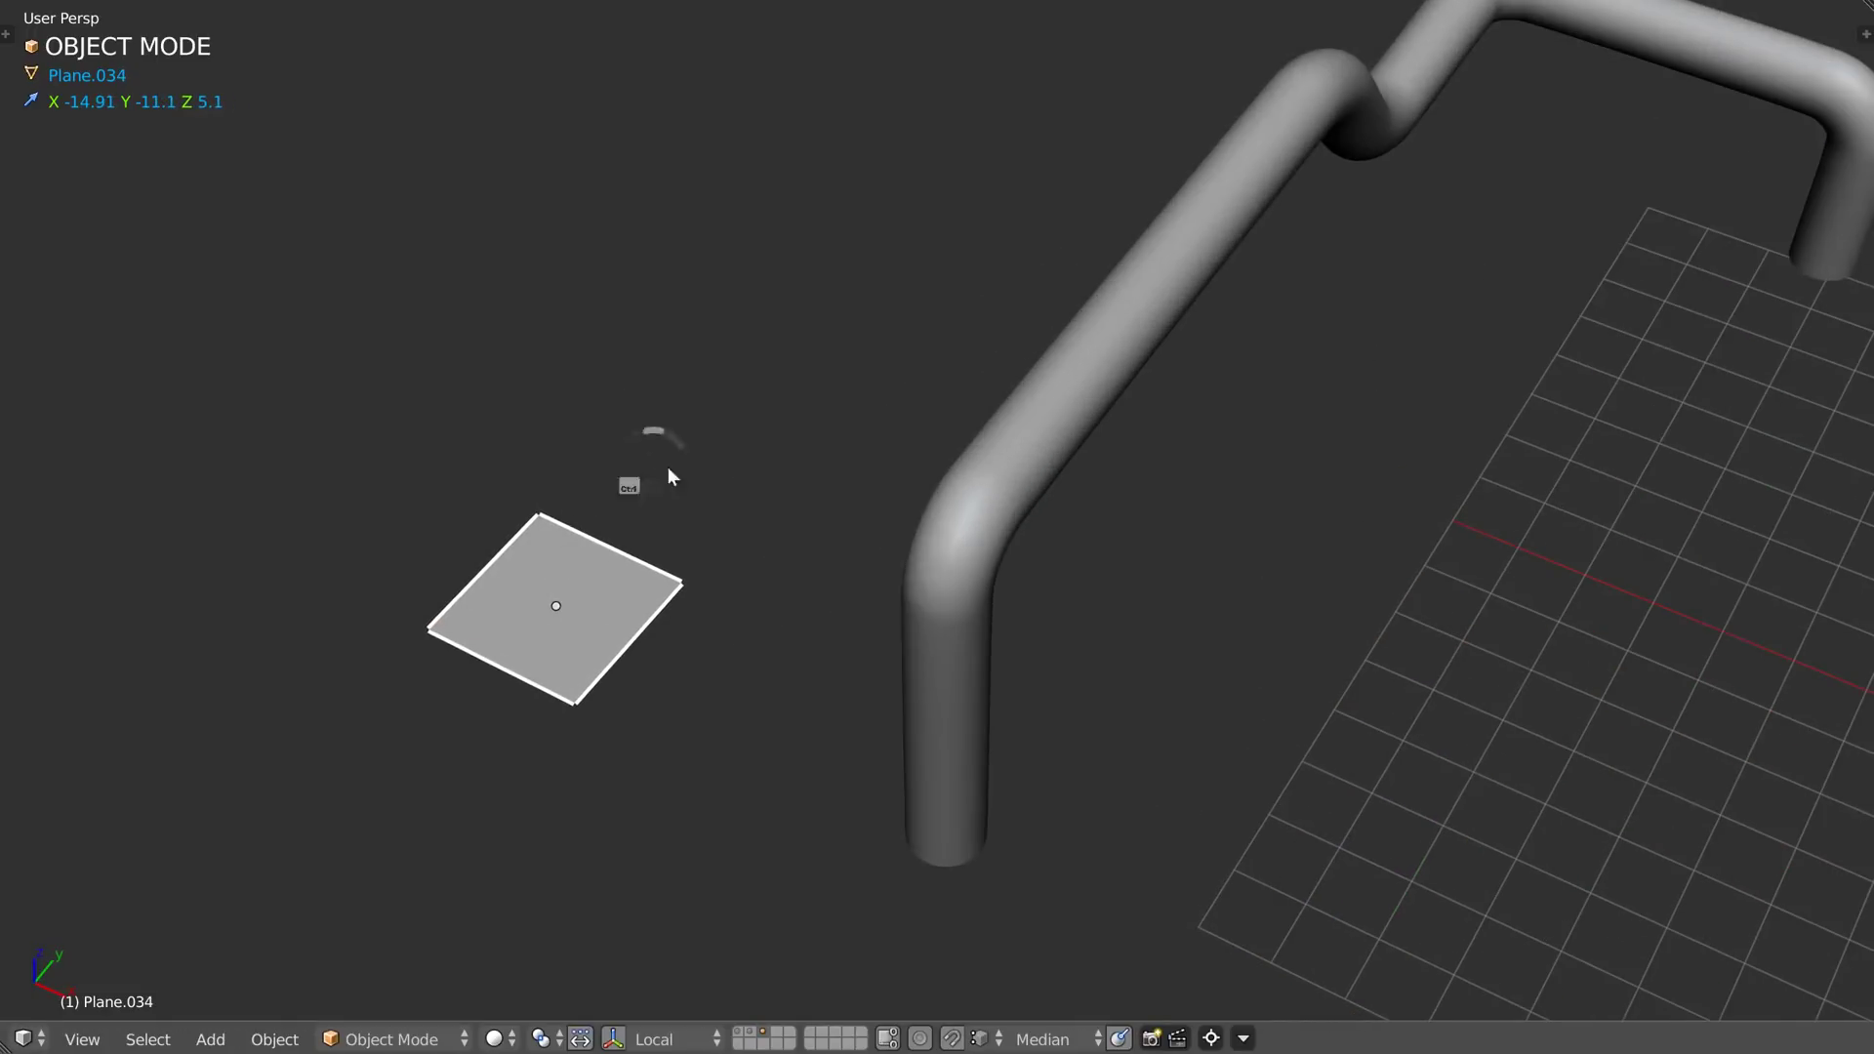
- Scale the plane's geometry along X in Edit Mode to about half its width, making a narrow rectangle
{"action": "key", "text": "Tab"}
{"action": "key", "text": "s"}
{"action": "key", "text": "x"}
{"action": "left_click", "coordinate": [656, 654]}
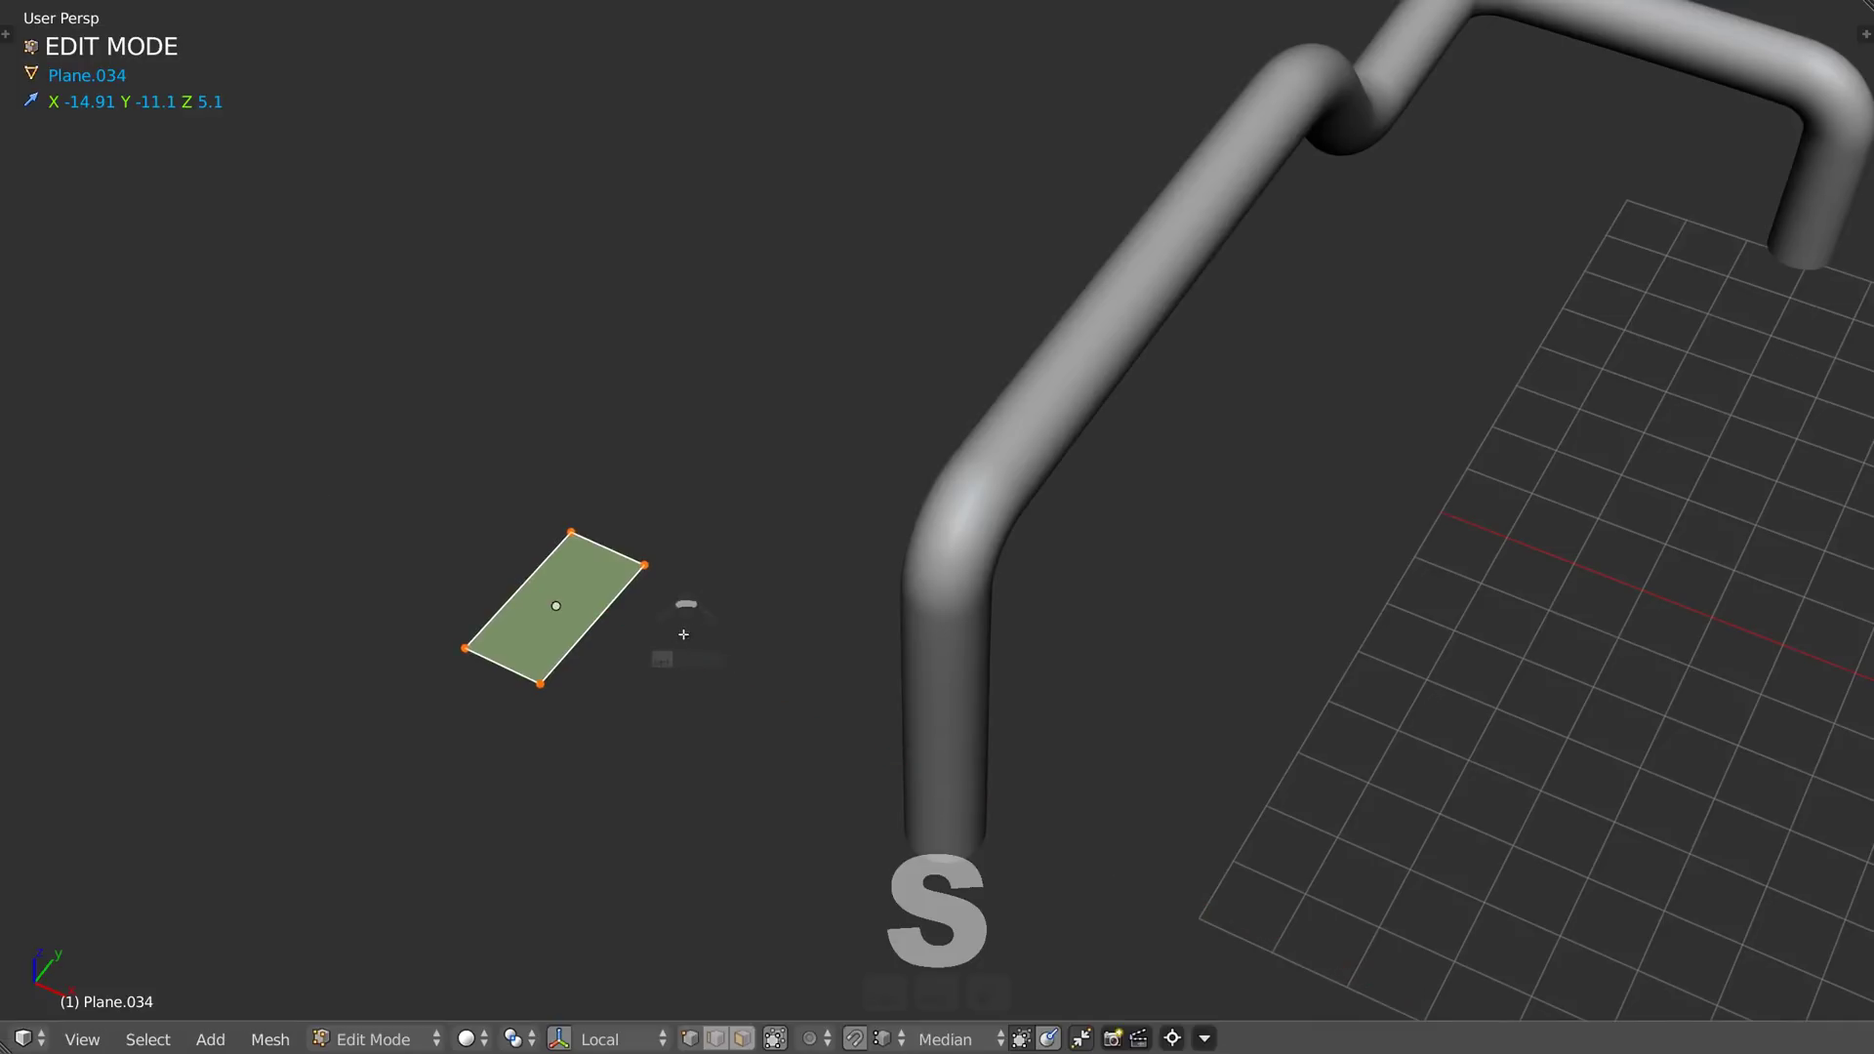
- Round the rectangle's corners with a Speedflow vertex-only bevel of width 0.31
{"action": "middle_click_drag", "start_coordinate": [657, 654], "coordinate": [613, 614]}
{"action": "key", "text": "ctrl+shift+q"}
{"action": "left_click", "coordinate": [817, 637]}
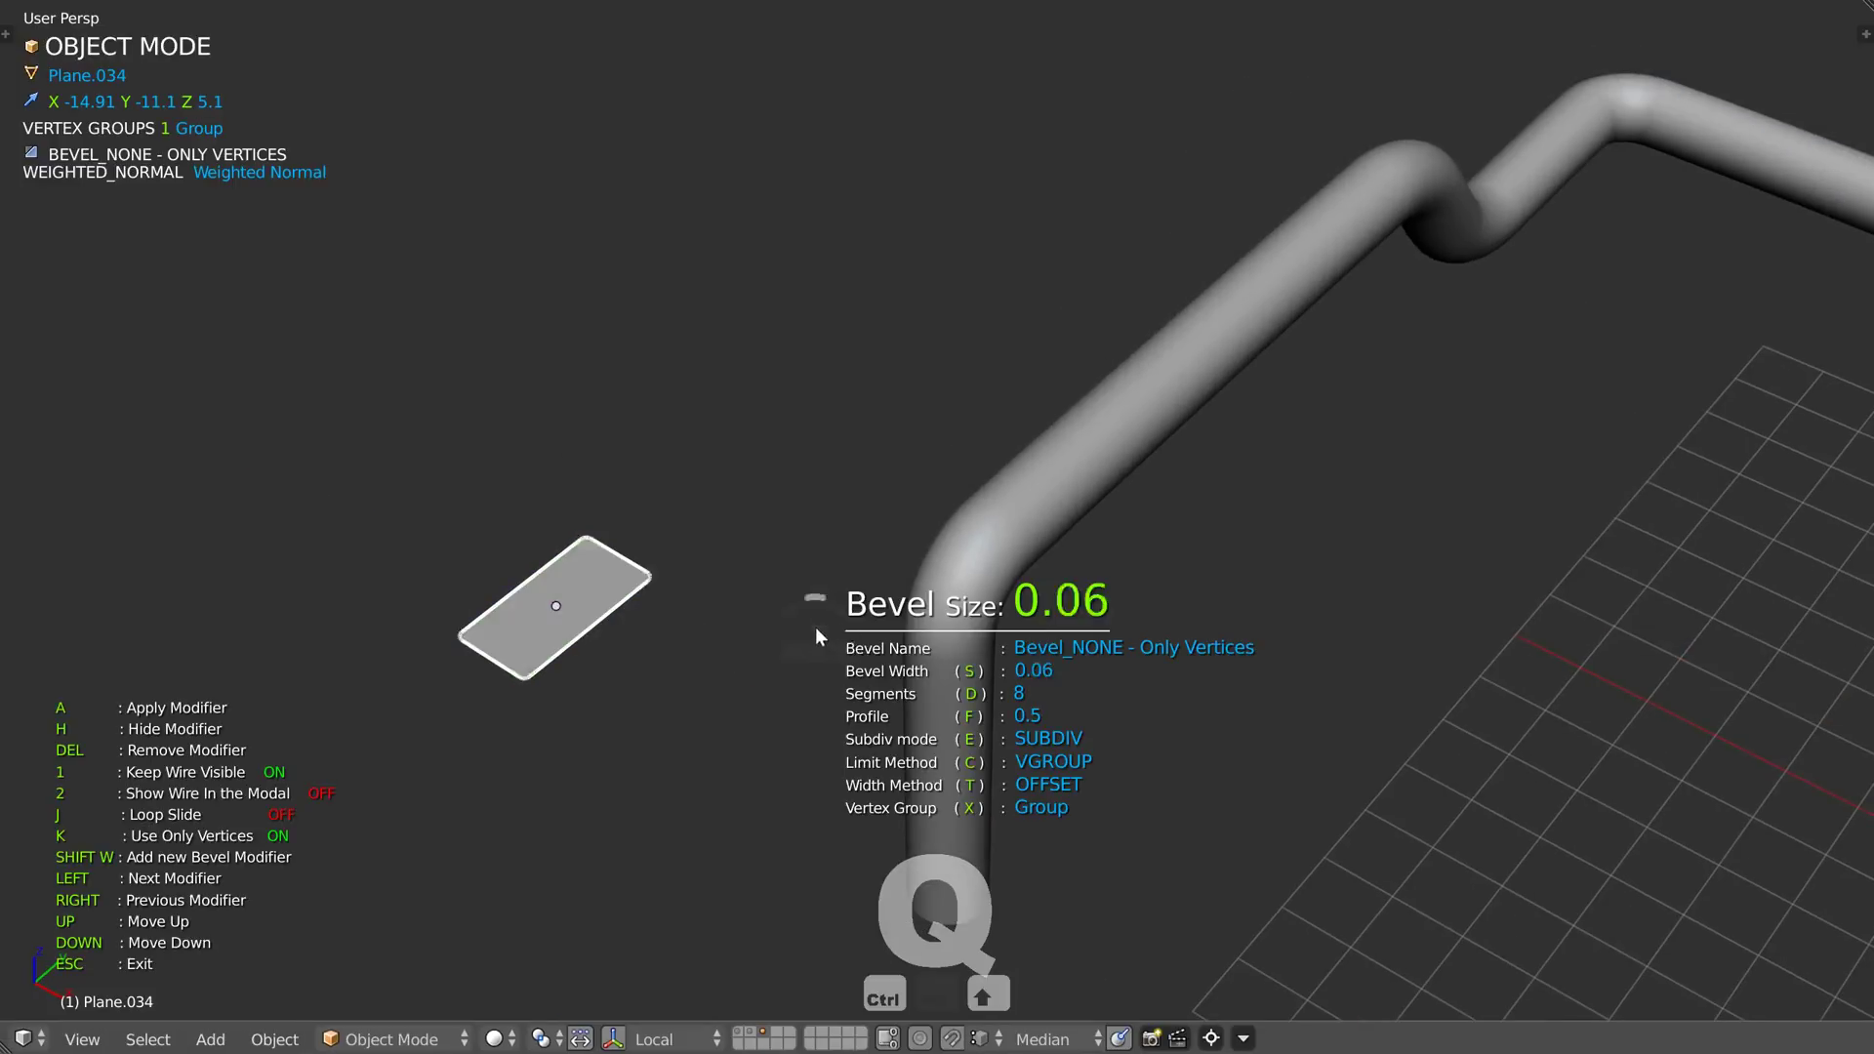
{"action": "left_click", "coordinate": [877, 627]}
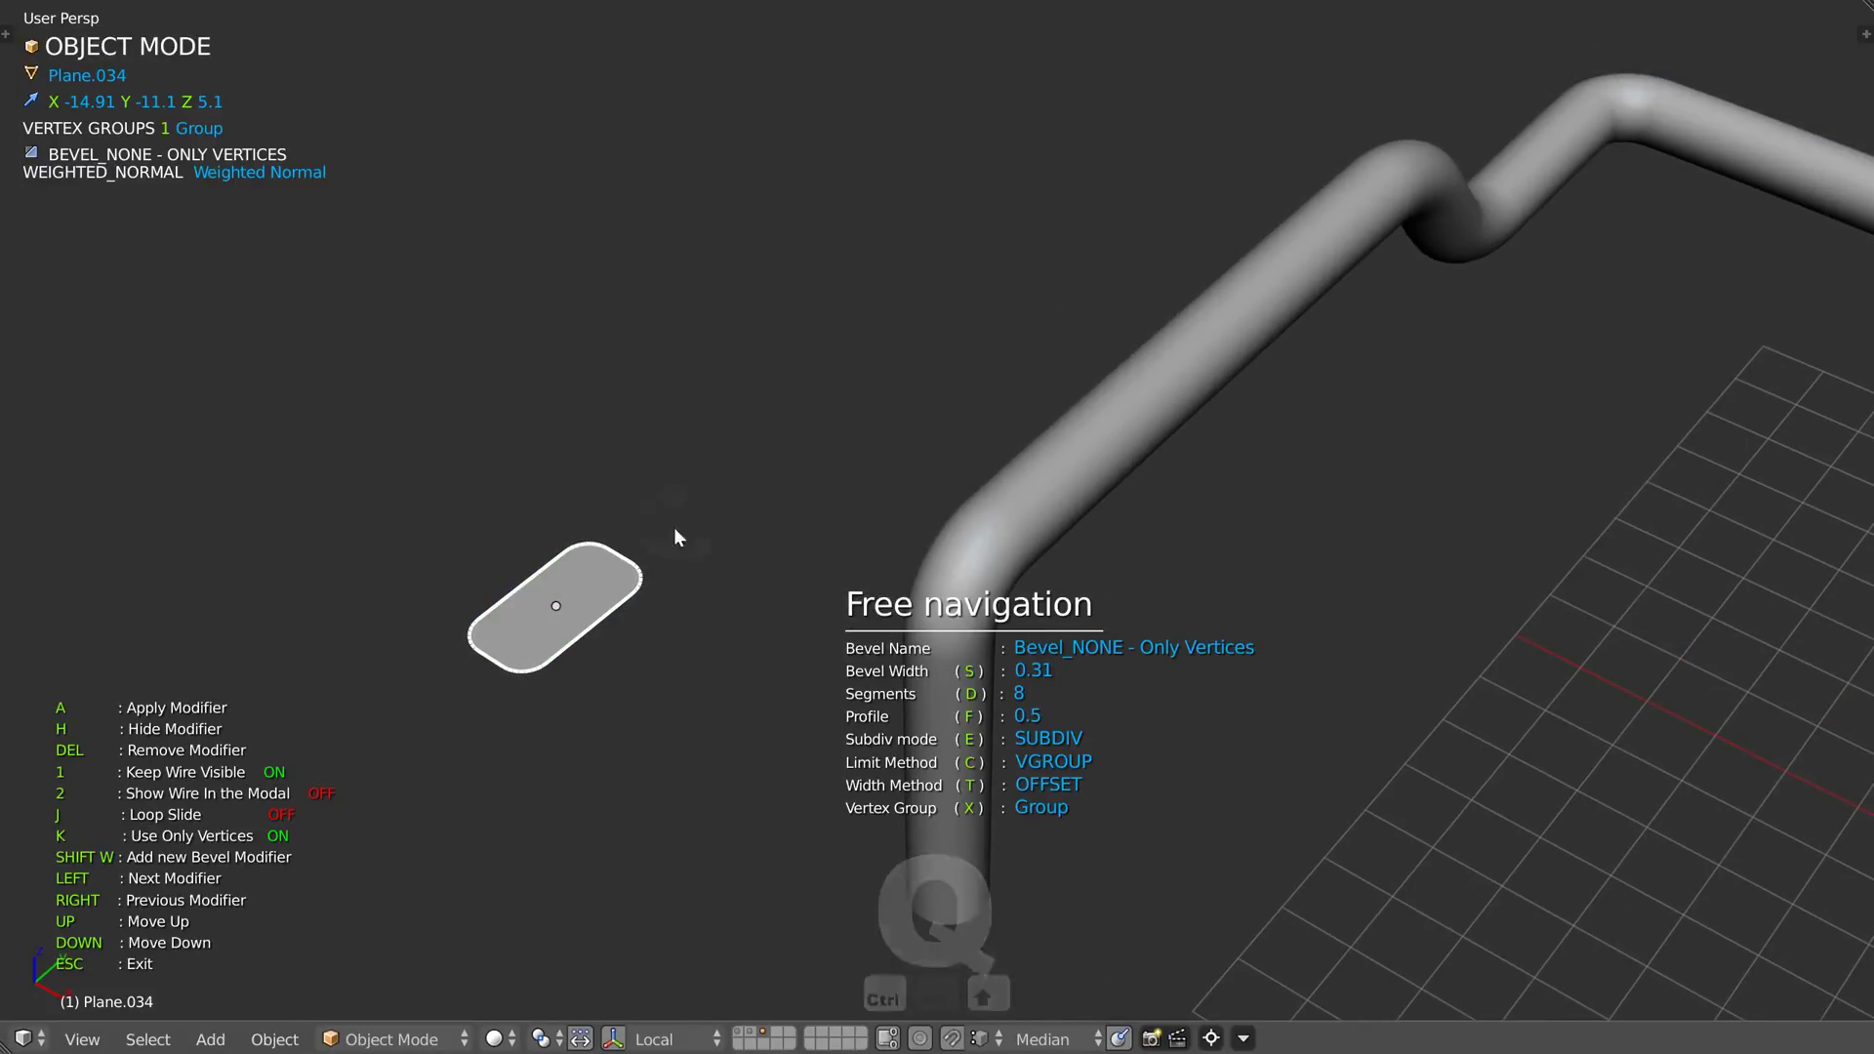
- Convert the rounded rectangle from a mesh to a curve
{"action": "key", "text": "Tab"}
{"action": "key", "text": "Tab"}
{"action": "key", "text": "alt+c"}
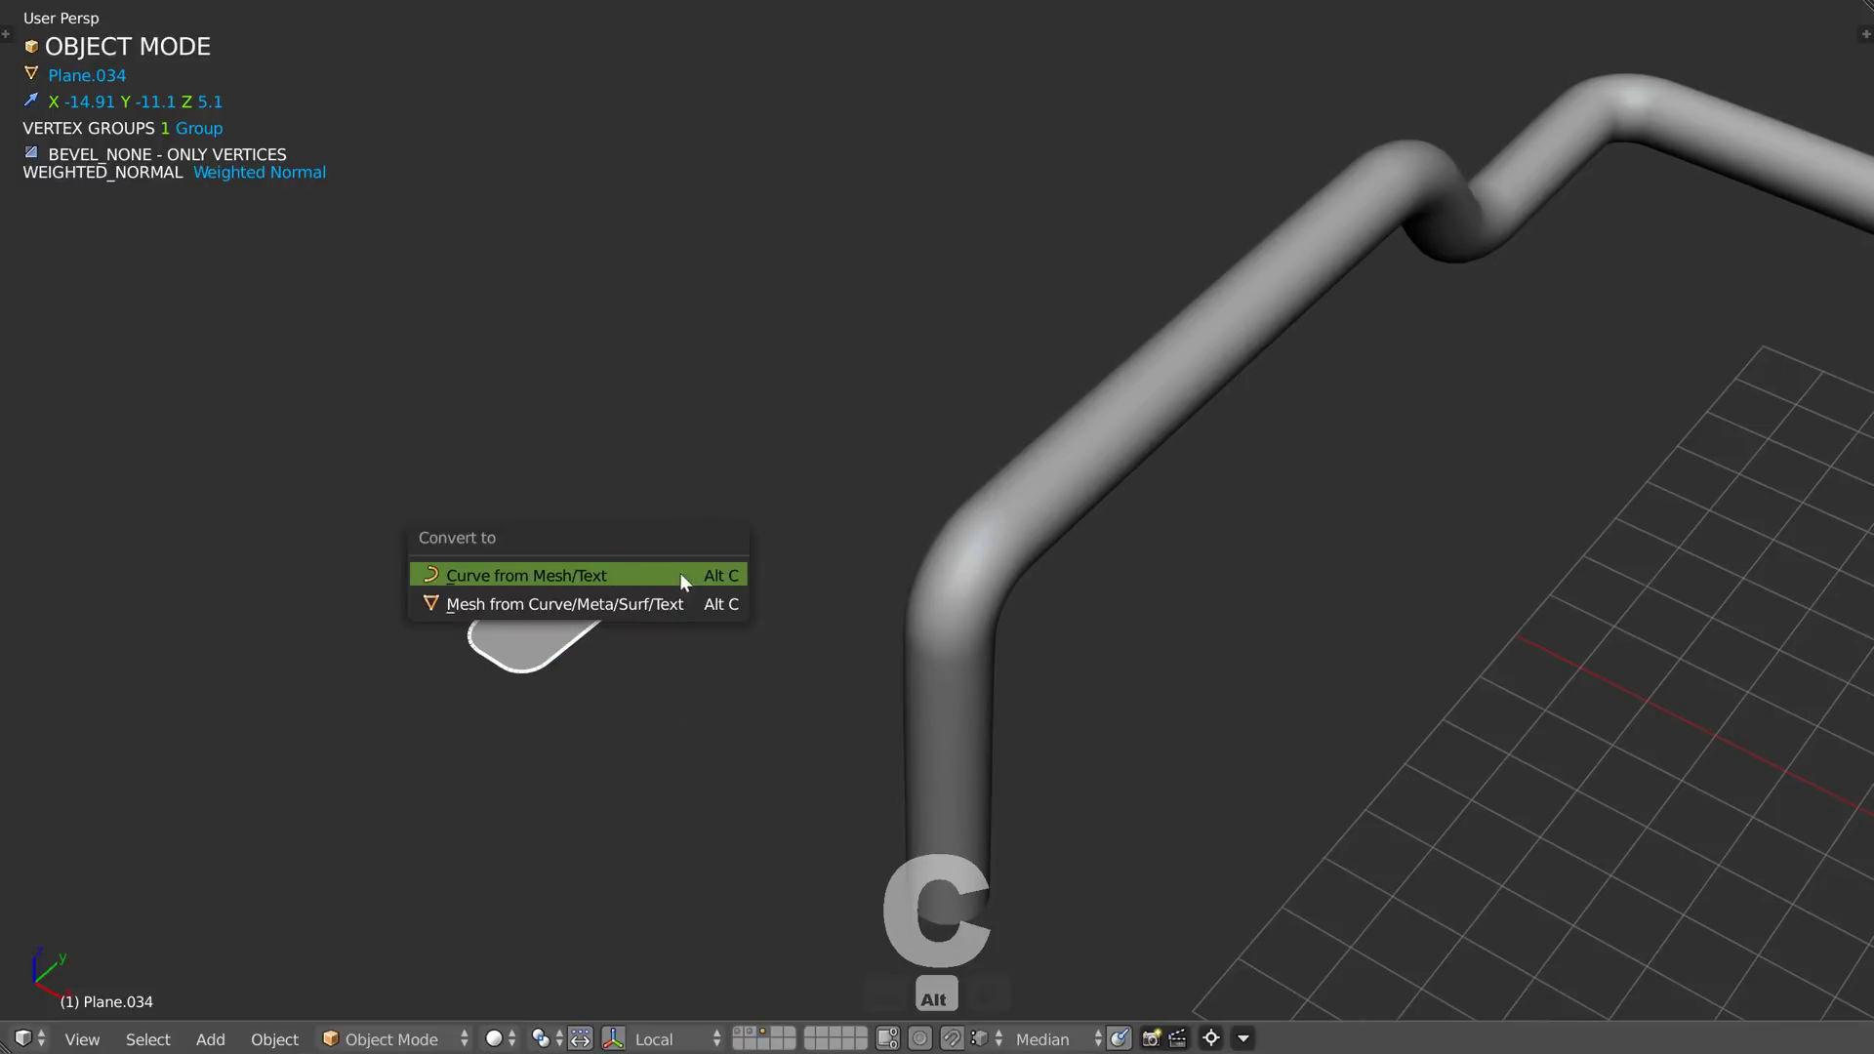
{"action": "left_click", "coordinate": [639, 572]}
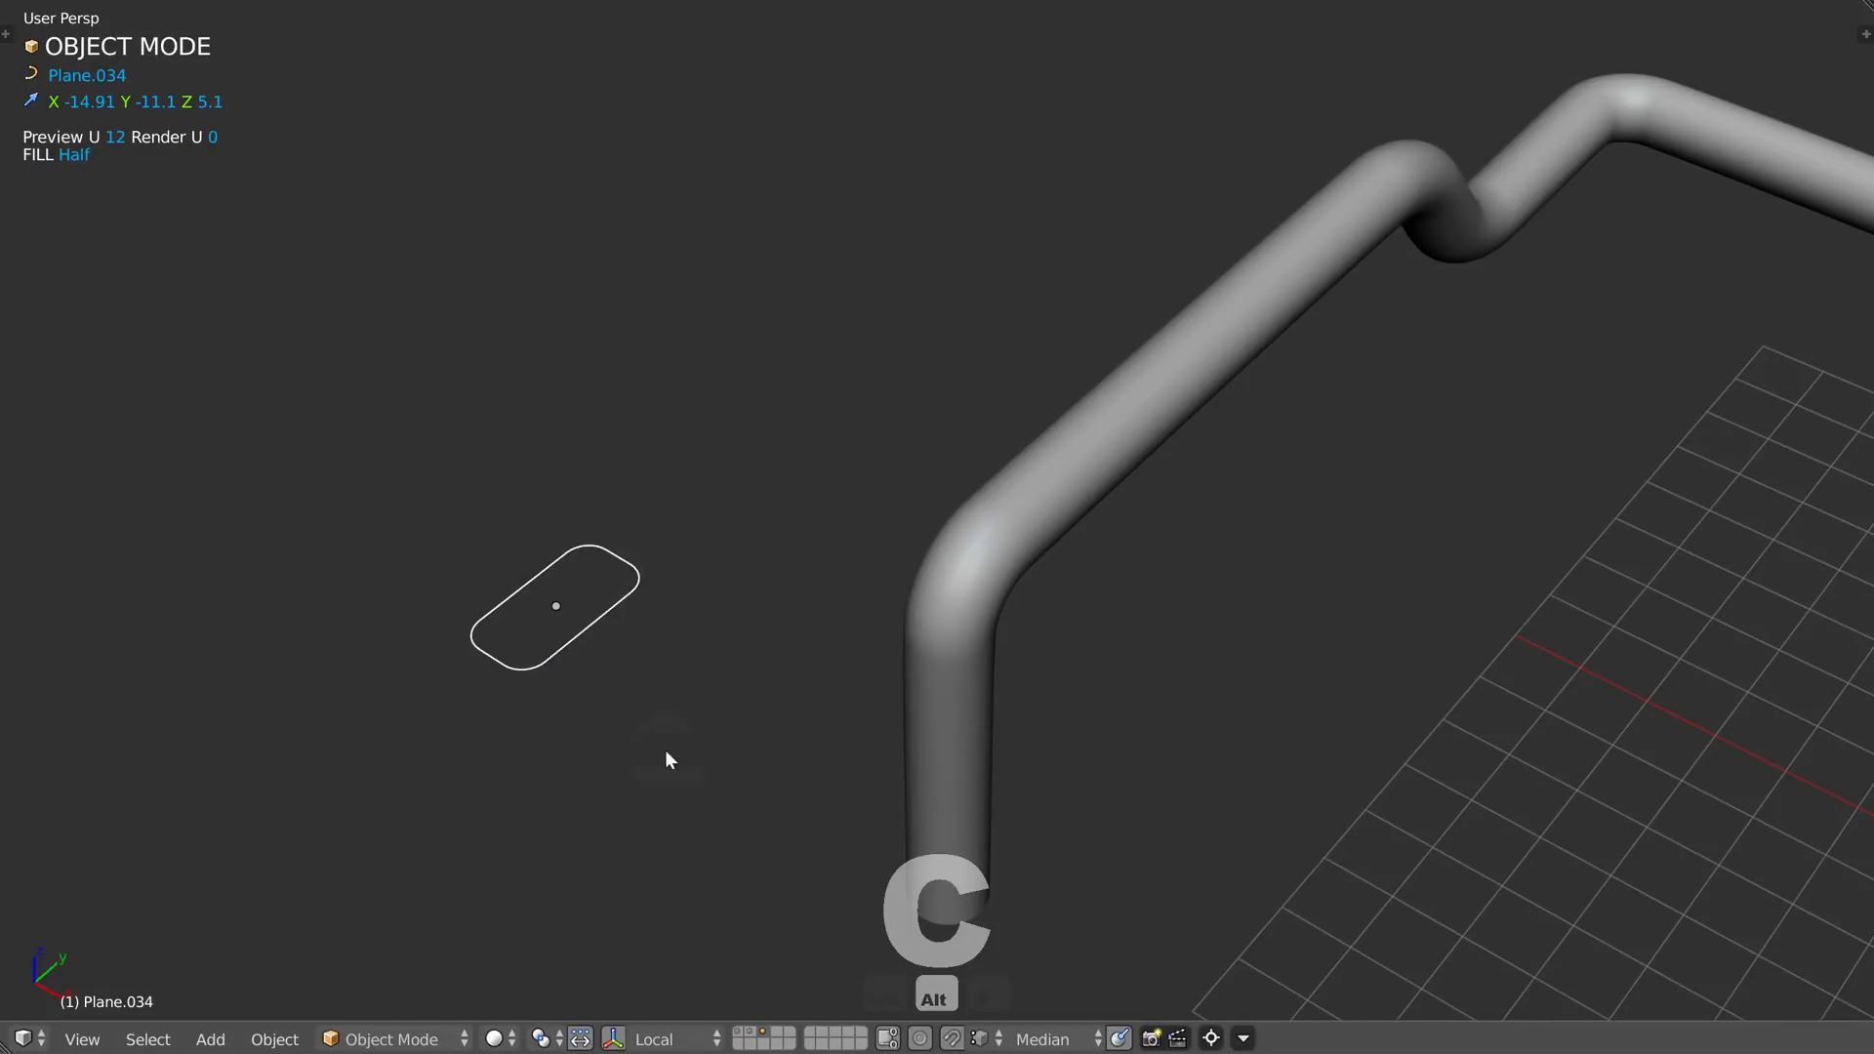
- Switch the direction of the rounded rectangle curve in Edit Mode and return to Object Mode
{"action": "key", "text": "Tab"}
{"action": "key", "text": "shift+q"}
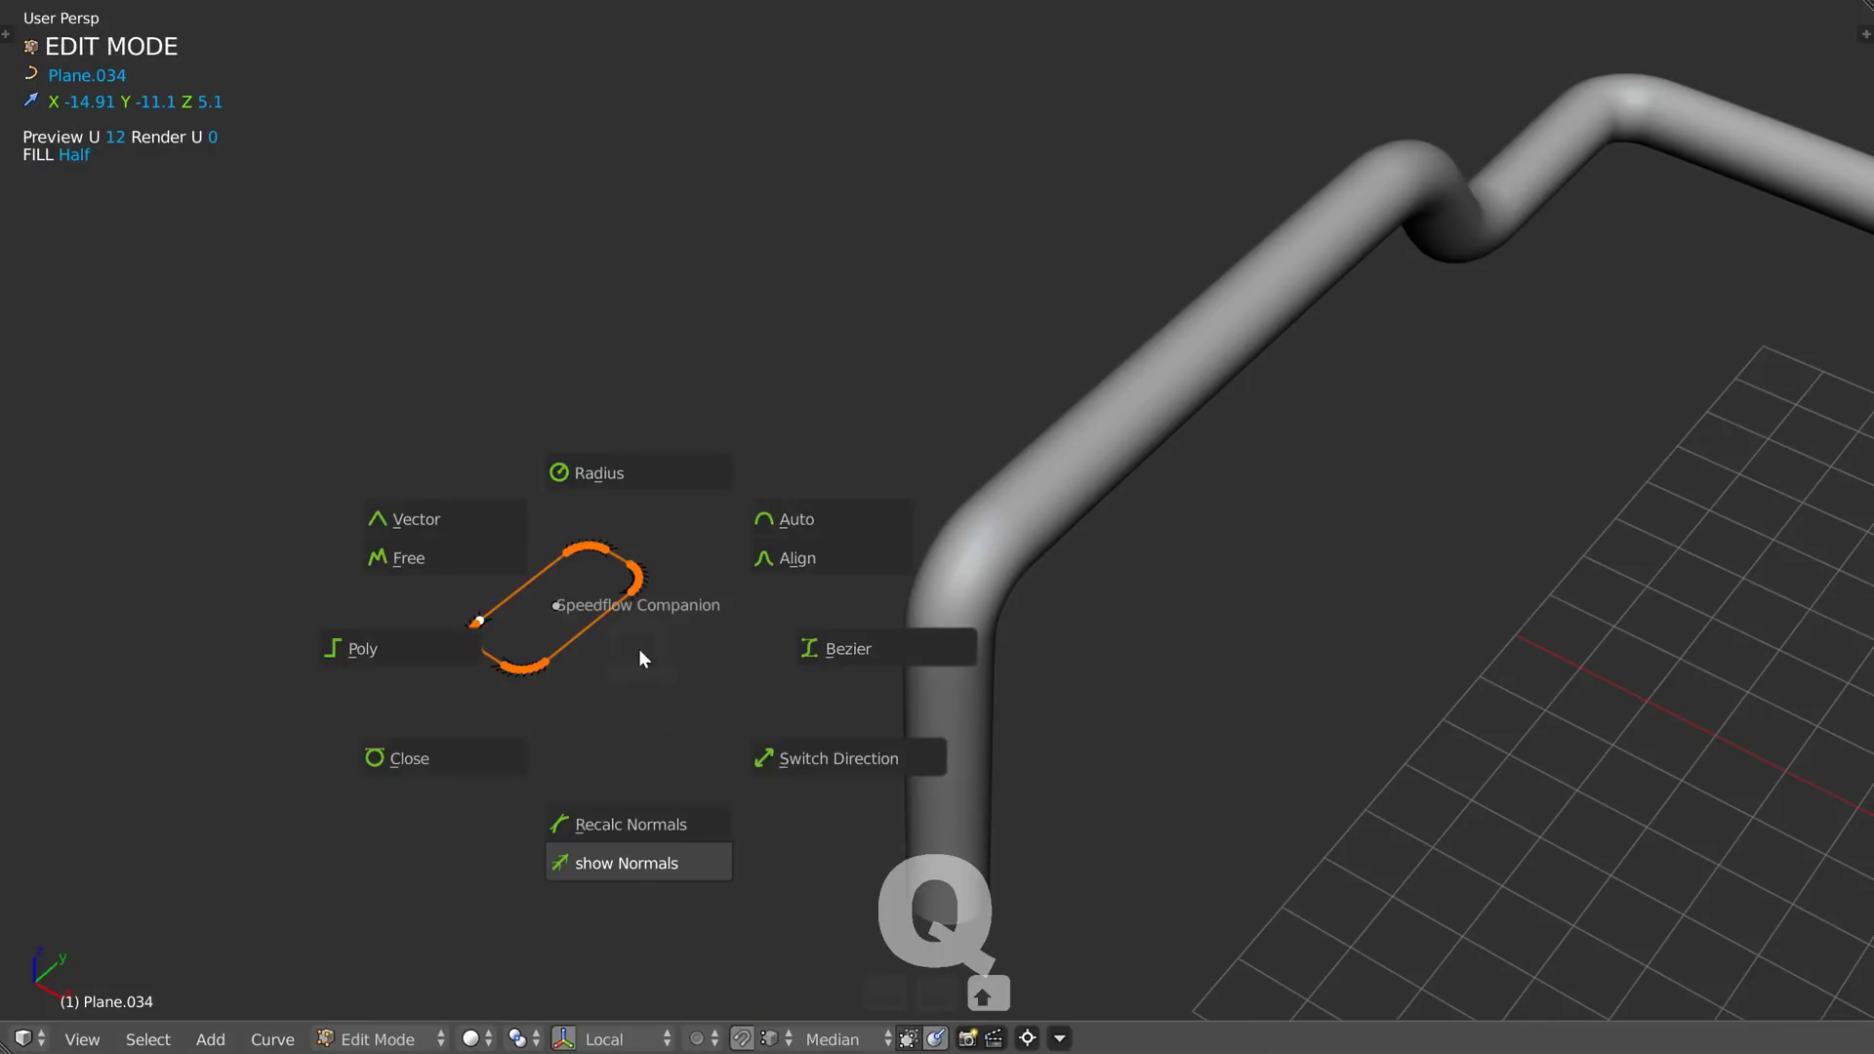
{"action": "left_click", "coordinate": [838, 761]}
{"action": "key", "text": "Tab"}
- Reopen Tubify on the tube and assign the rounded rectangle curve as its profile
{"action": "scroll", "coordinate": [829, 600], "scroll_direction": "down", "scroll_amount": 2}
{"action": "middle_click_drag", "start_coordinate": [829, 600], "coordinate": [728, 556], "text": "shift"}
{"action": "left_click", "coordinate": [816, 590]}
{"action": "key", "text": "ctrl+shift+q"}
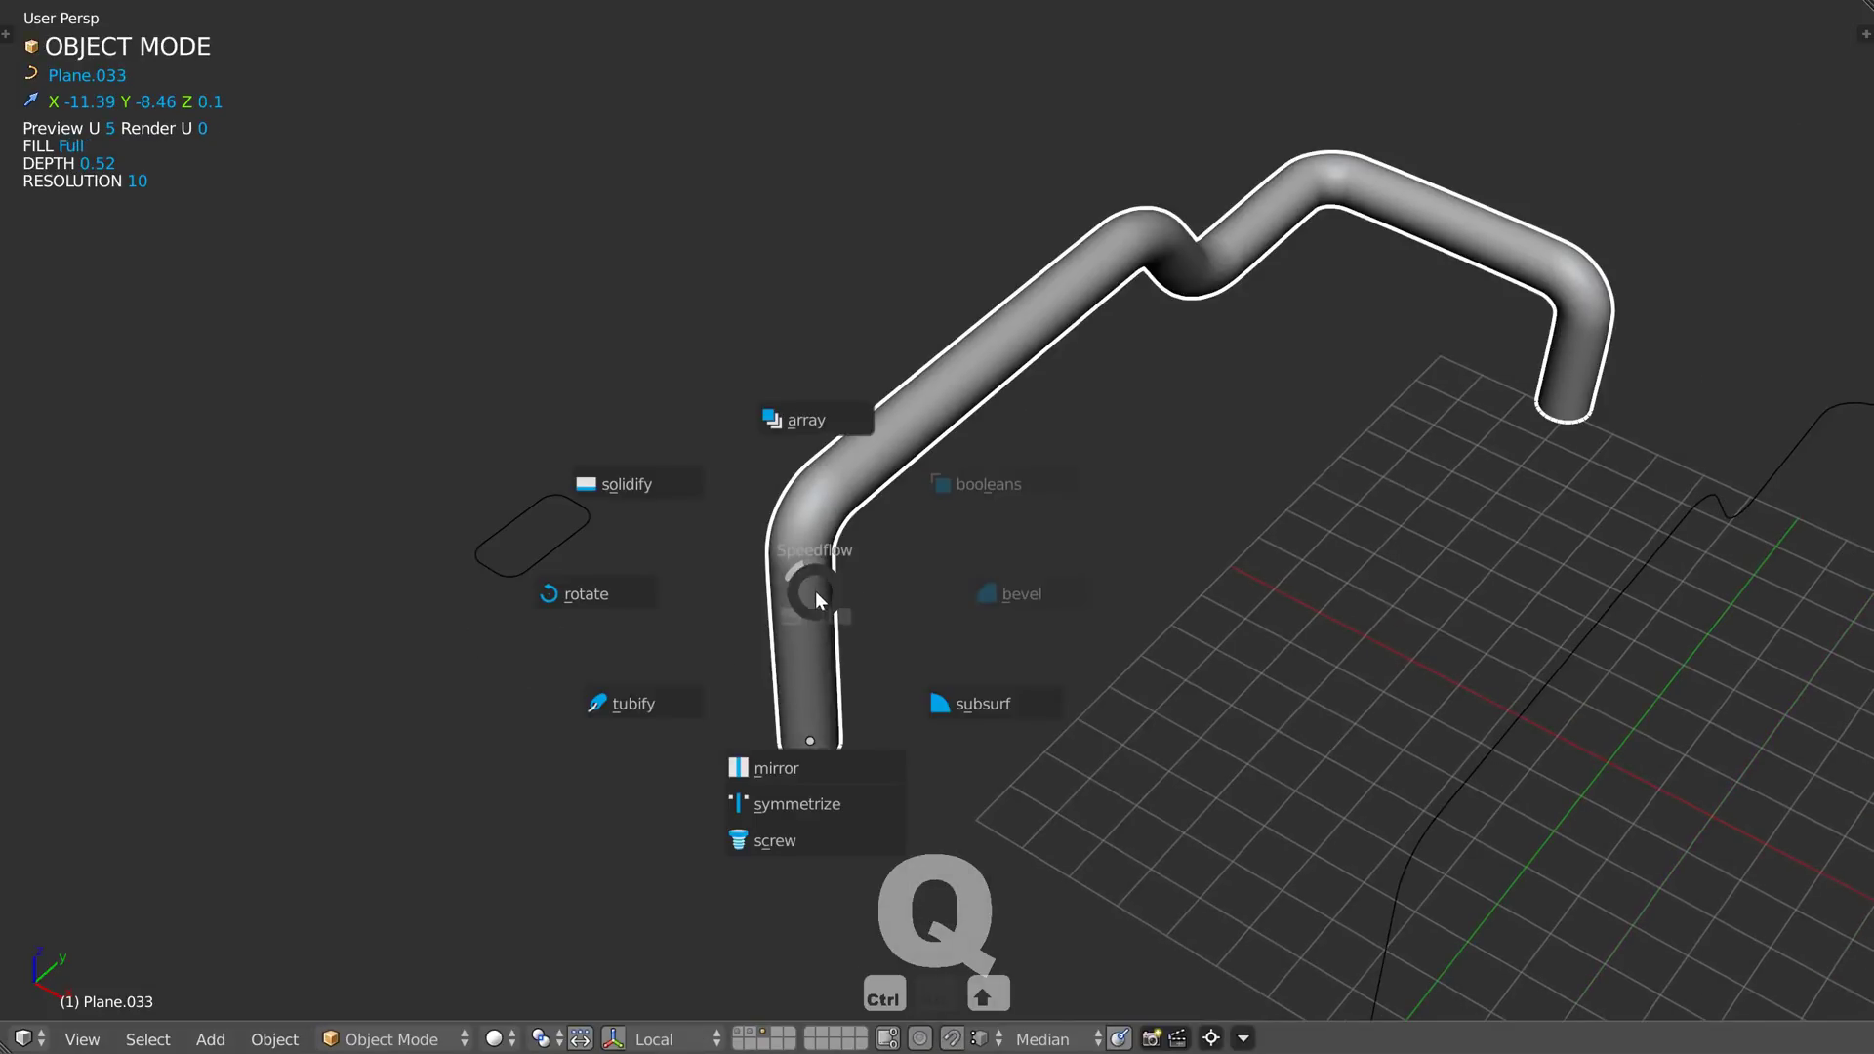
{"action": "left_click", "coordinate": [643, 706]}
{"action": "key", "text": "z"}
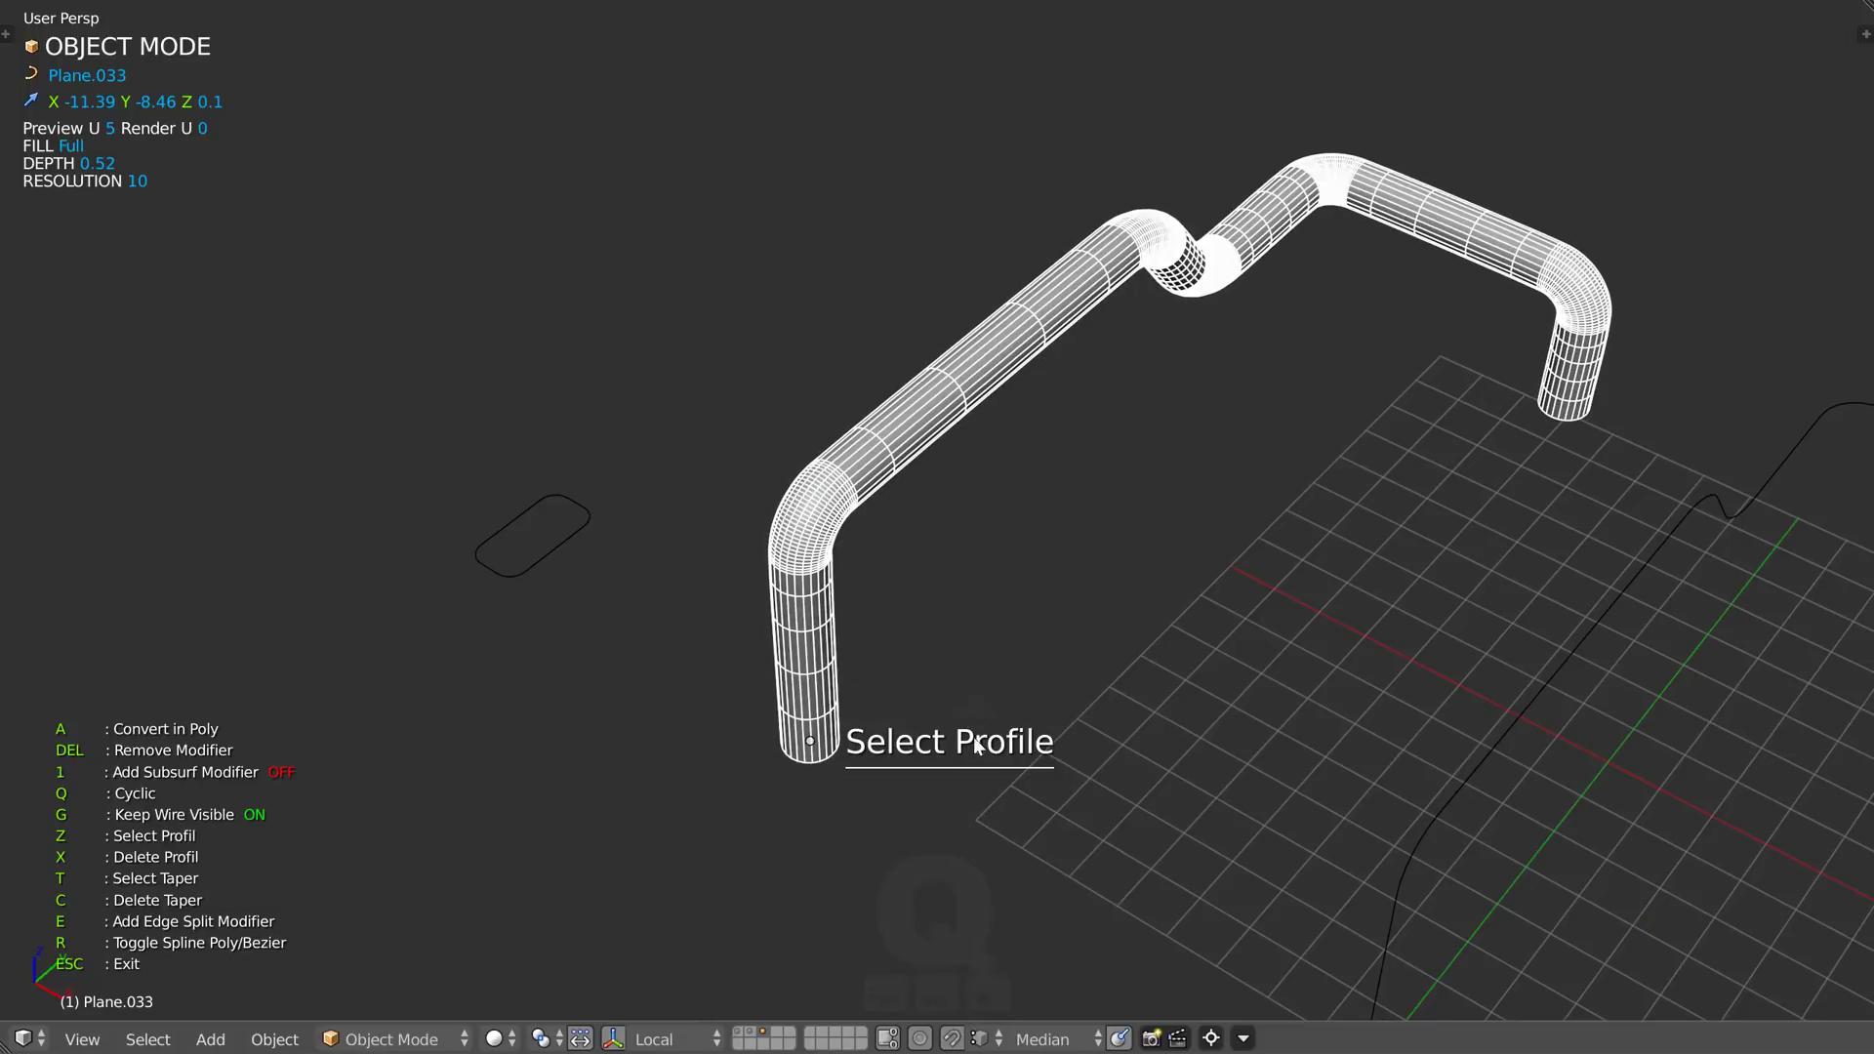
{"action": "left_click", "coordinate": [539, 558]}
- Set the Tubify depth of the profiled tube to 0.35 and inspect its flat cross-section up close
{"action": "middle_click_drag", "start_coordinate": [540, 561], "coordinate": [823, 600]}
{"action": "key", "text": "s"}
{"action": "left_click", "coordinate": [658, 589]}
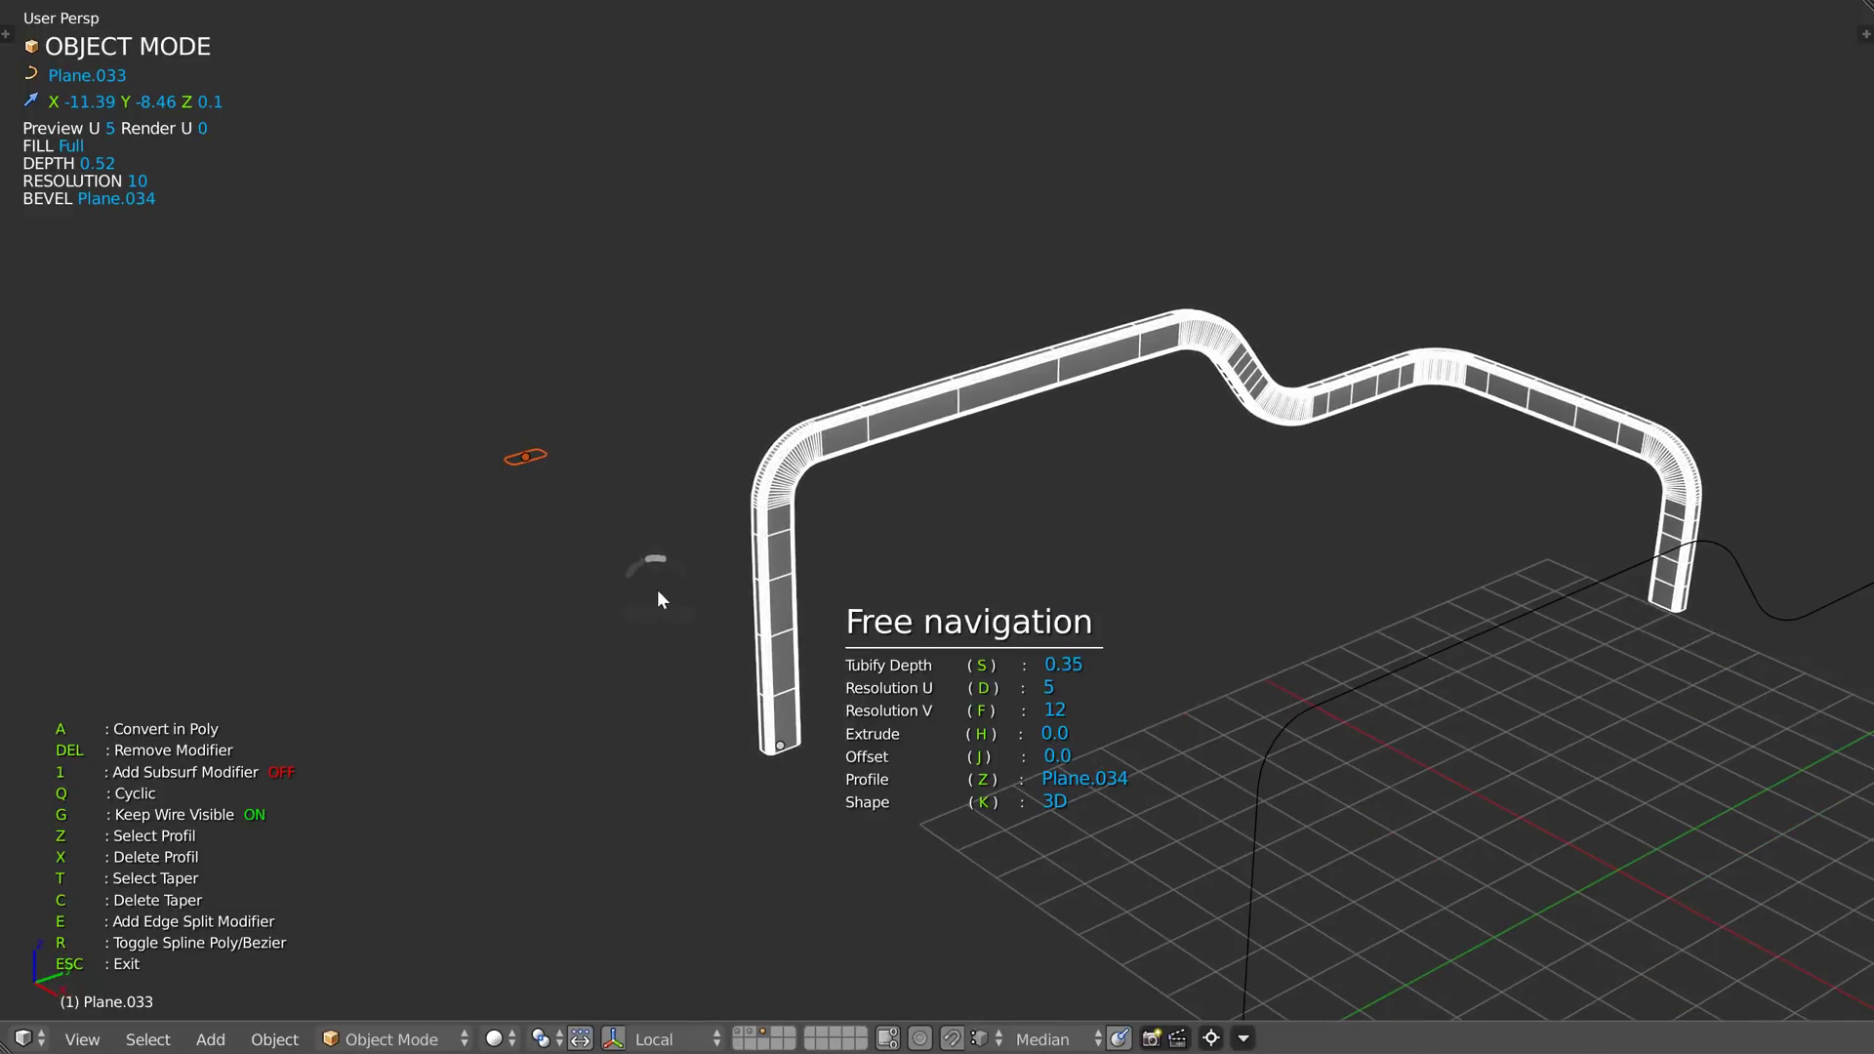
{"action": "middle_click_drag", "start_coordinate": [658, 590], "coordinate": [771, 470]}
{"action": "scroll", "coordinate": [821, 420], "scroll_direction": "up", "scroll_amount": 5}
{"action": "middle_click_drag", "start_coordinate": [910, 186], "coordinate": [725, 406], "text": "ctrl"}
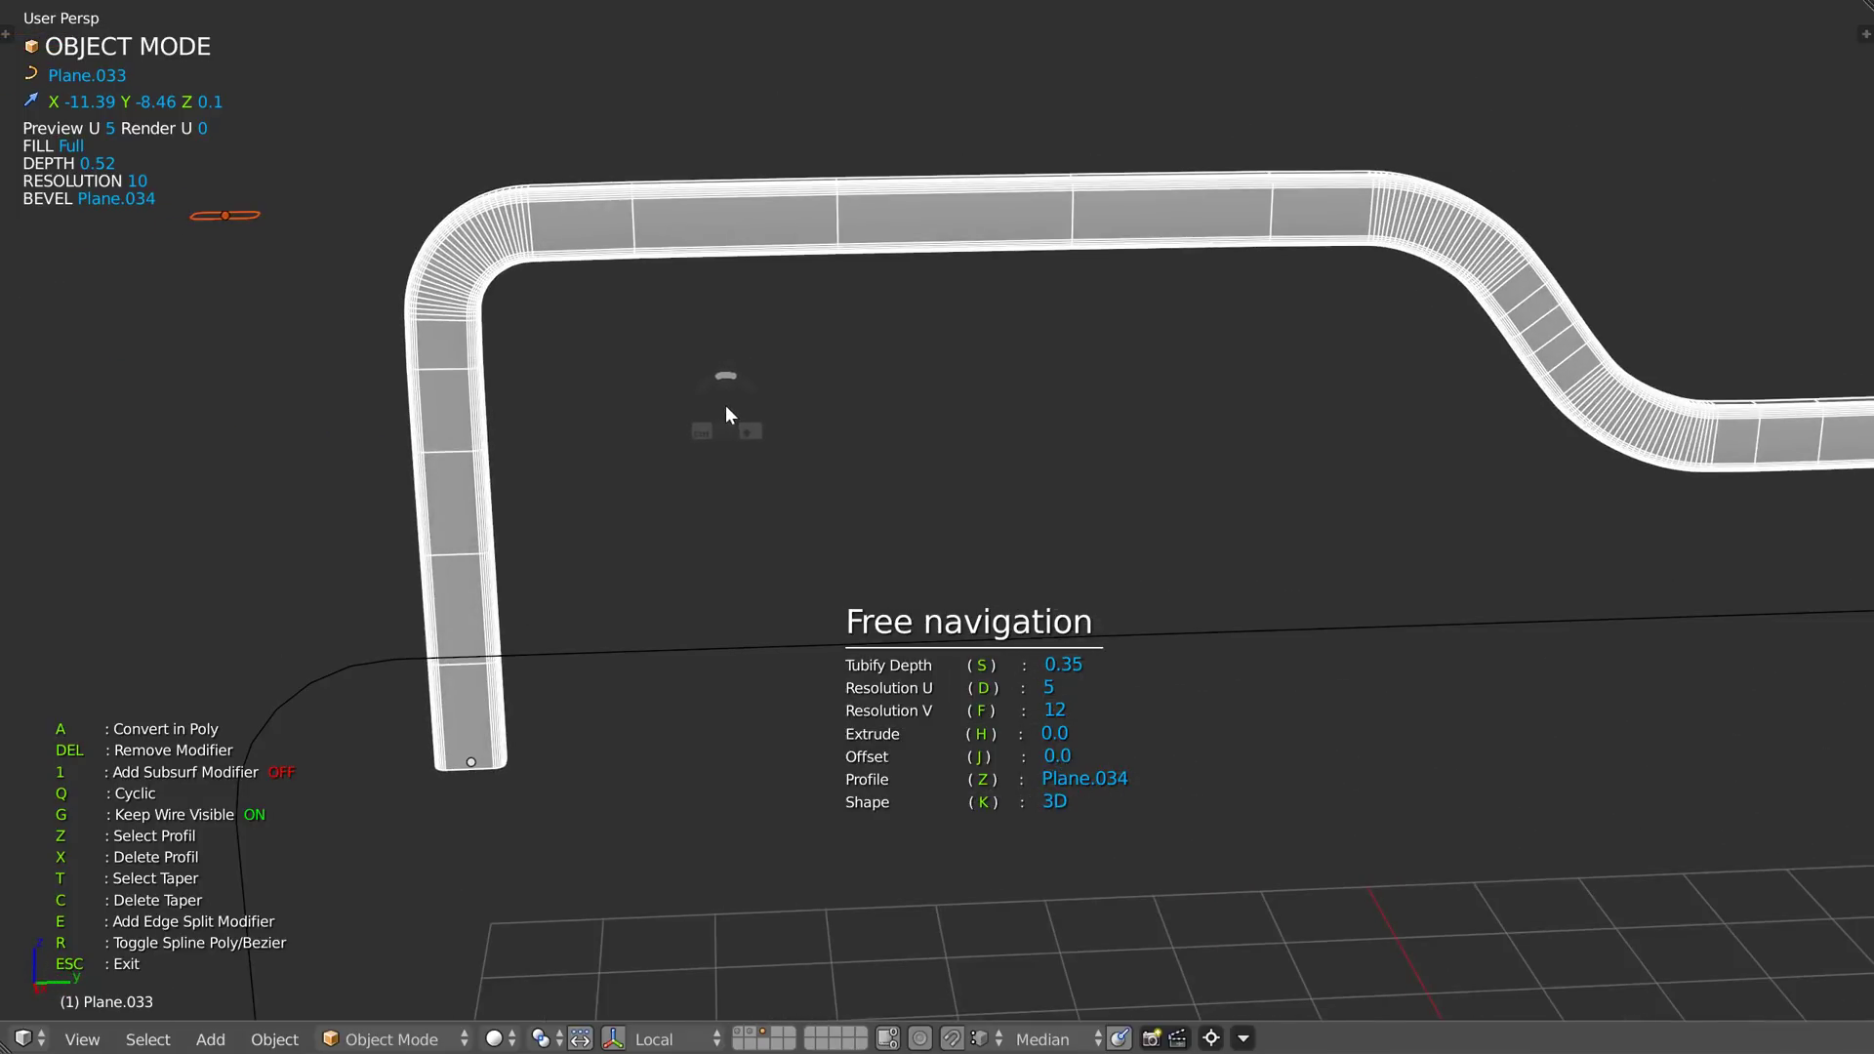
- Set the tube's Resolution U to 6 and its Tubify depth to 0.53
{"action": "key", "text": "d"}
{"action": "key", "text": "s"}
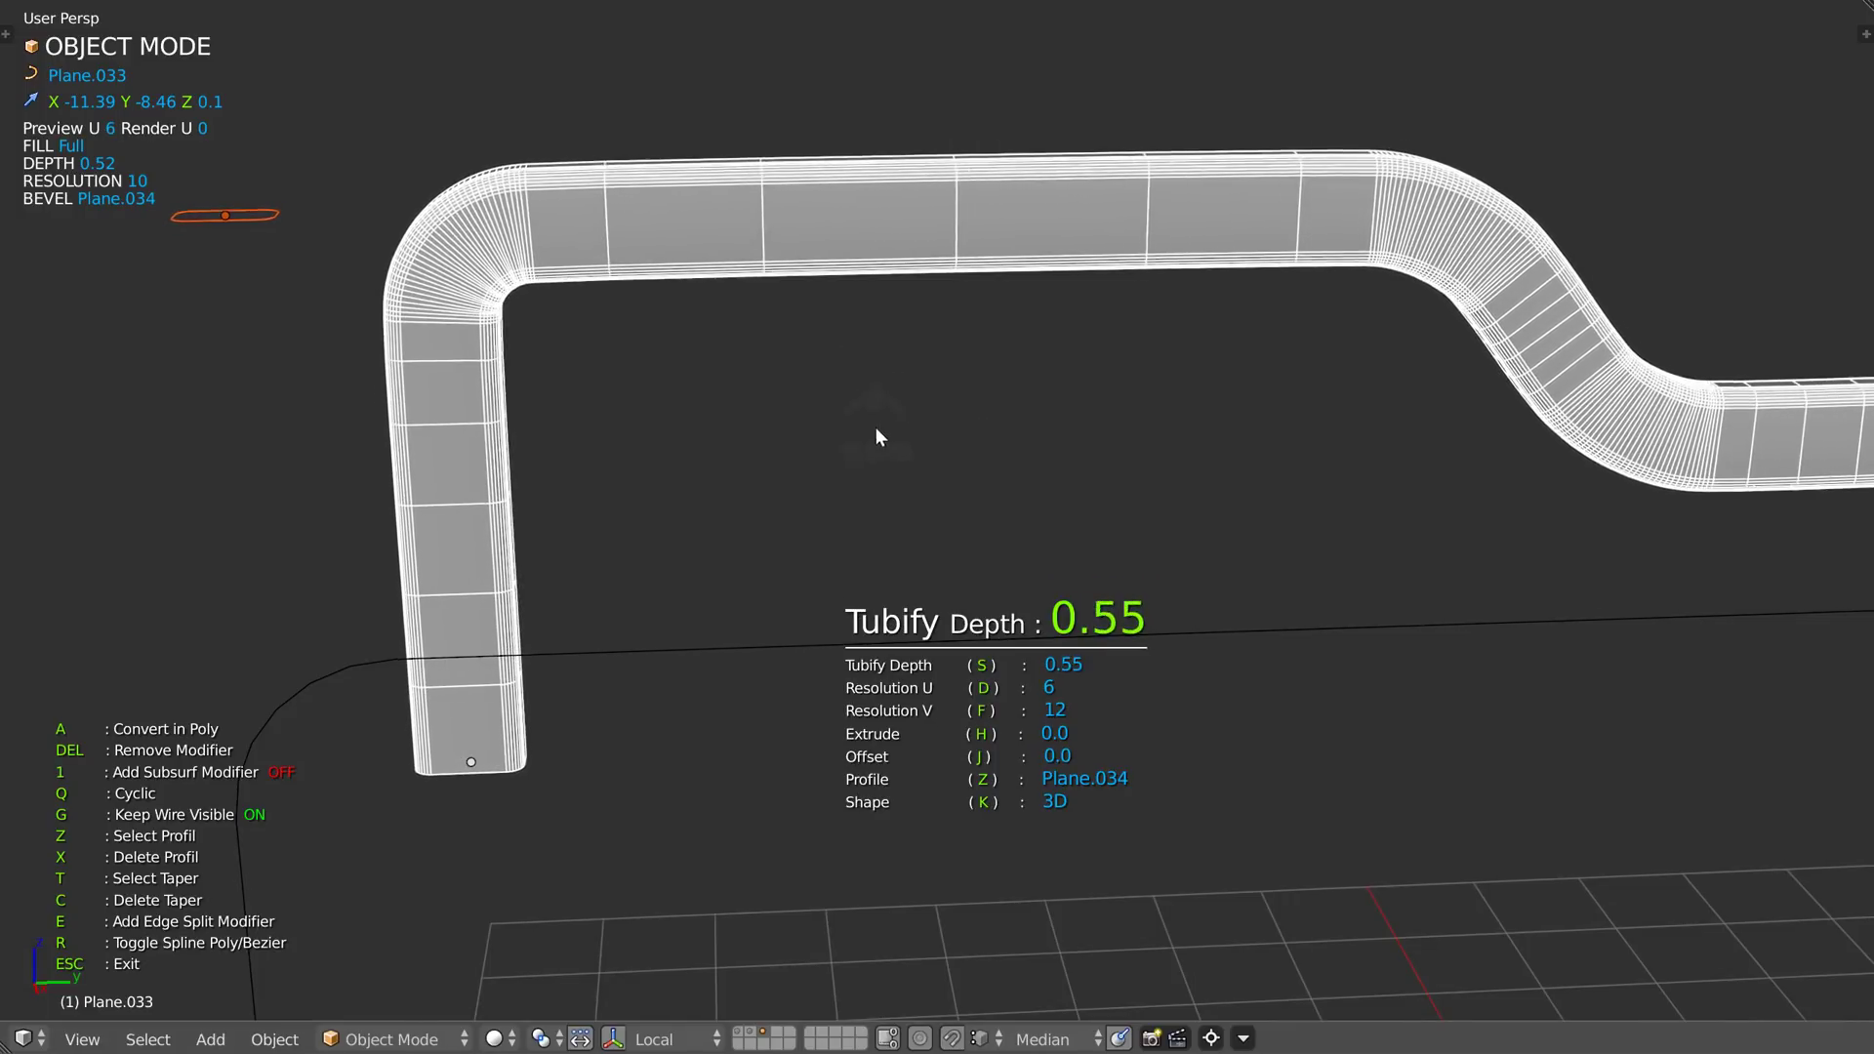
{"action": "left_click", "coordinate": [871, 428]}
{"action": "middle_click_drag", "start_coordinate": [1630, 395], "coordinate": [592, 368], "text": "shift"}
- Reduce the tube's Resolution U to 1, inspect its open end up close and exit Tubify
{"action": "key", "text": "d"}
{"action": "middle_click_drag", "start_coordinate": [545, 443], "coordinate": [801, 491]}
{"action": "middle_click_drag", "start_coordinate": [800, 491], "coordinate": [625, 293], "text": "ctrl"}
{"action": "middle_click_drag", "start_coordinate": [625, 293], "coordinate": [637, 350], "text": "shift"}
{"action": "middle_click_drag", "start_coordinate": [572, 440], "coordinate": [481, 636], "text": "ctrl"}
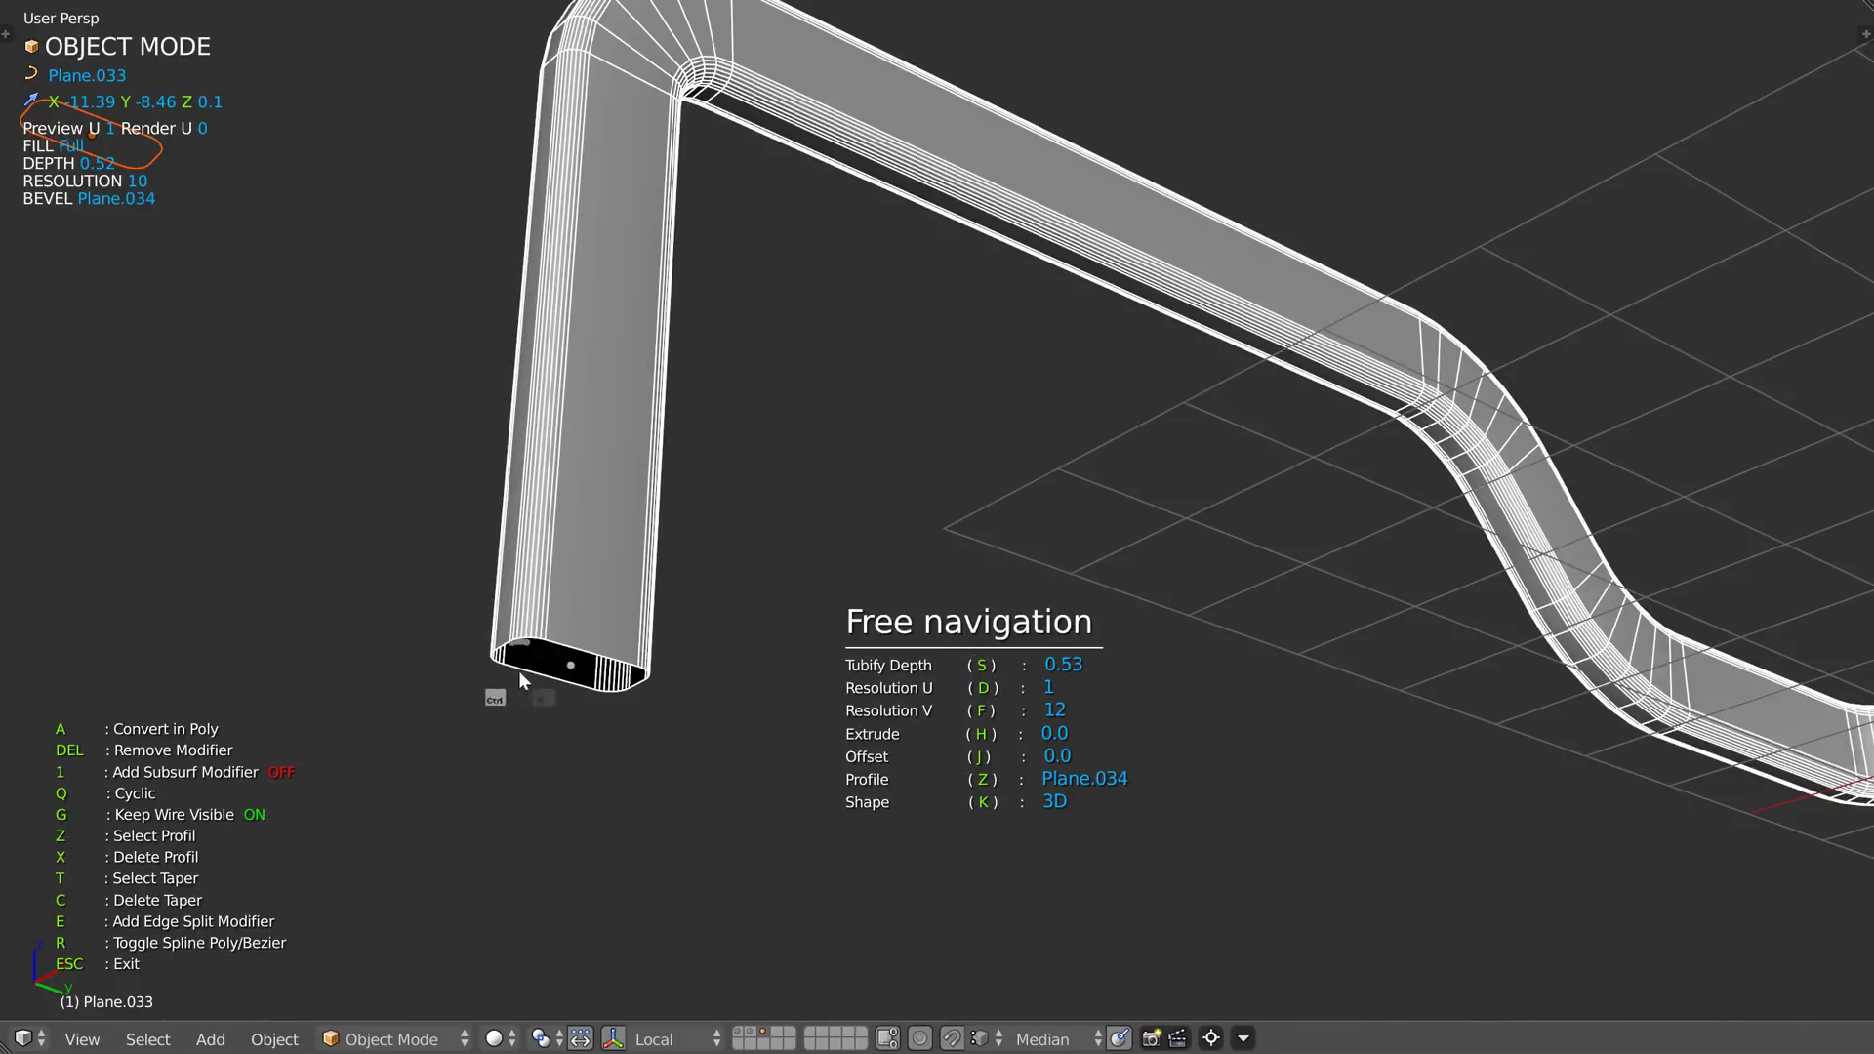
{"action": "middle_click_drag", "start_coordinate": [635, 439], "coordinate": [705, 527]}
{"action": "middle_click_drag", "start_coordinate": [705, 527], "coordinate": [826, 495], "text": "shift"}
{"action": "middle_click_drag", "start_coordinate": [826, 495], "coordinate": [775, 523], "text": "ctrl"}
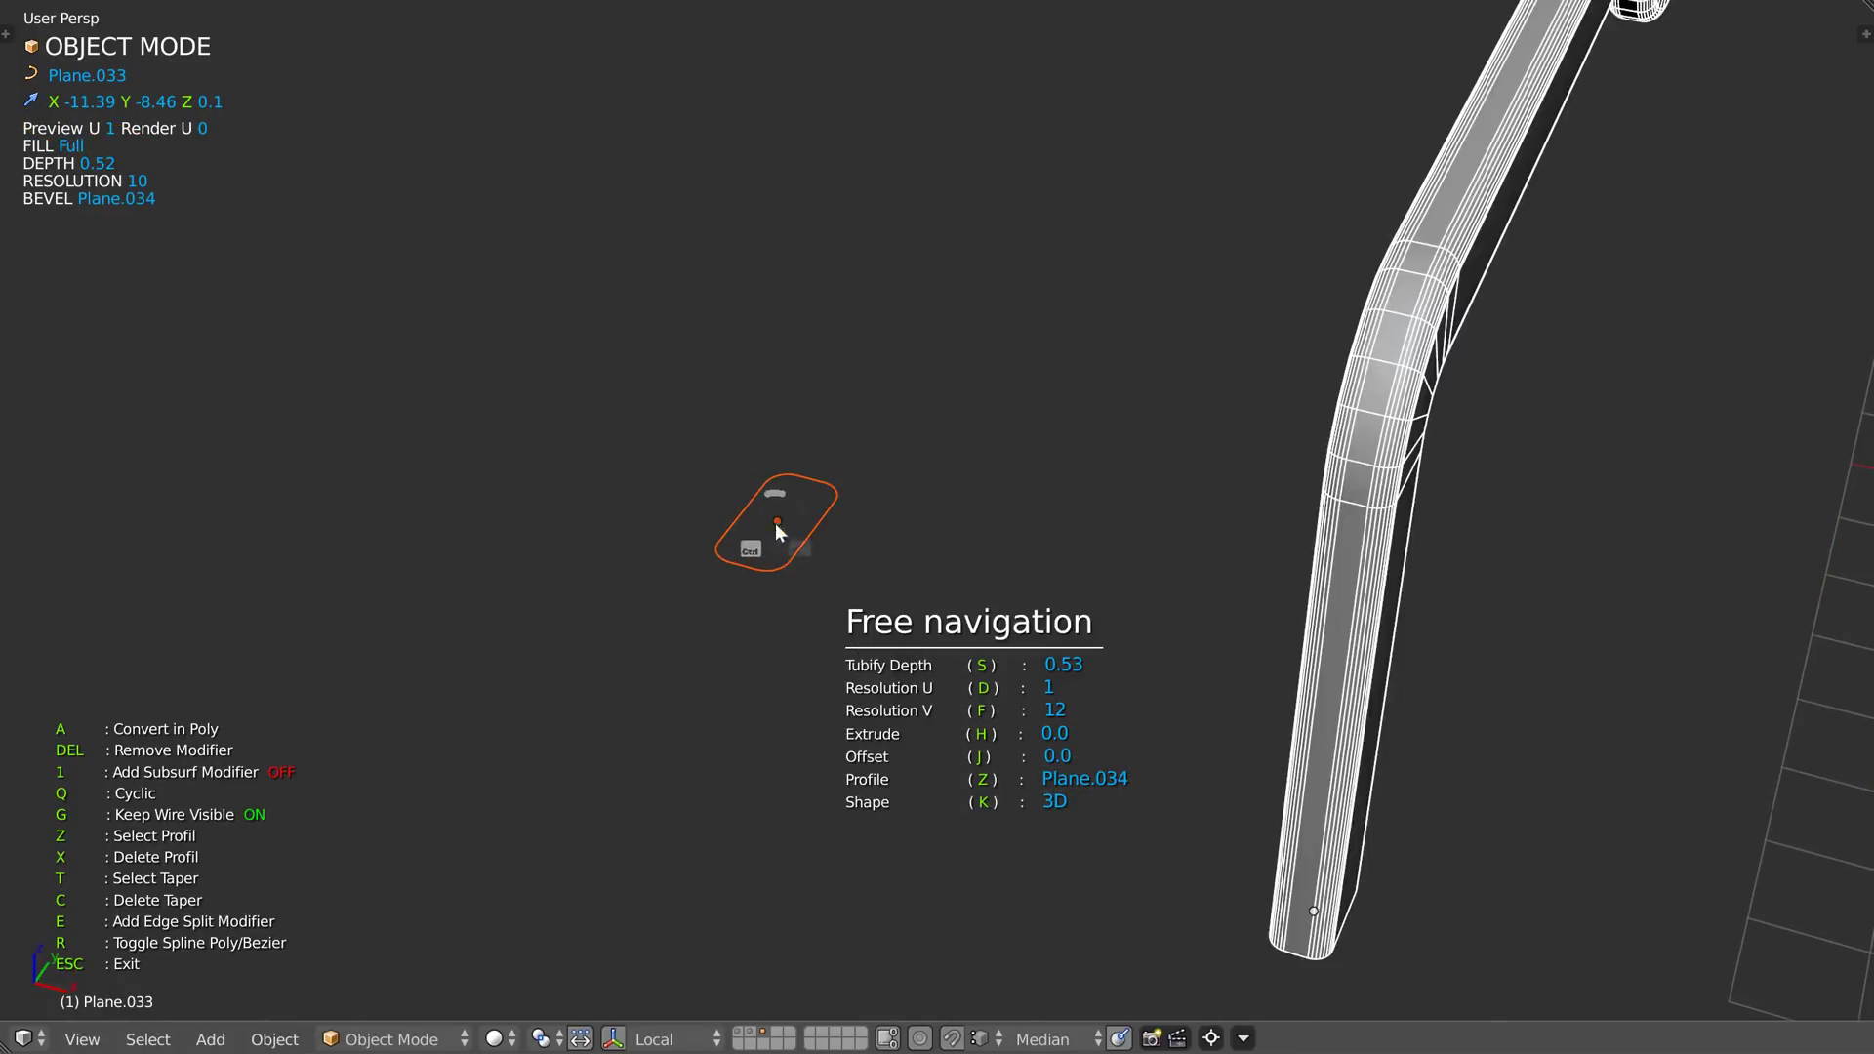
{"action": "key", "text": "Escape"}
- In Edit Mode, duplicate the rounded rectangle profile outline along the X axis, placing the copy beside the original
{"action": "key", "text": "Tab"}
{"action": "key", "text": "Tab"}
{"action": "right_click", "coordinate": [802, 556]}
{"action": "key", "text": "Tab"}
{"action": "left_click", "coordinate": [756, 414]}
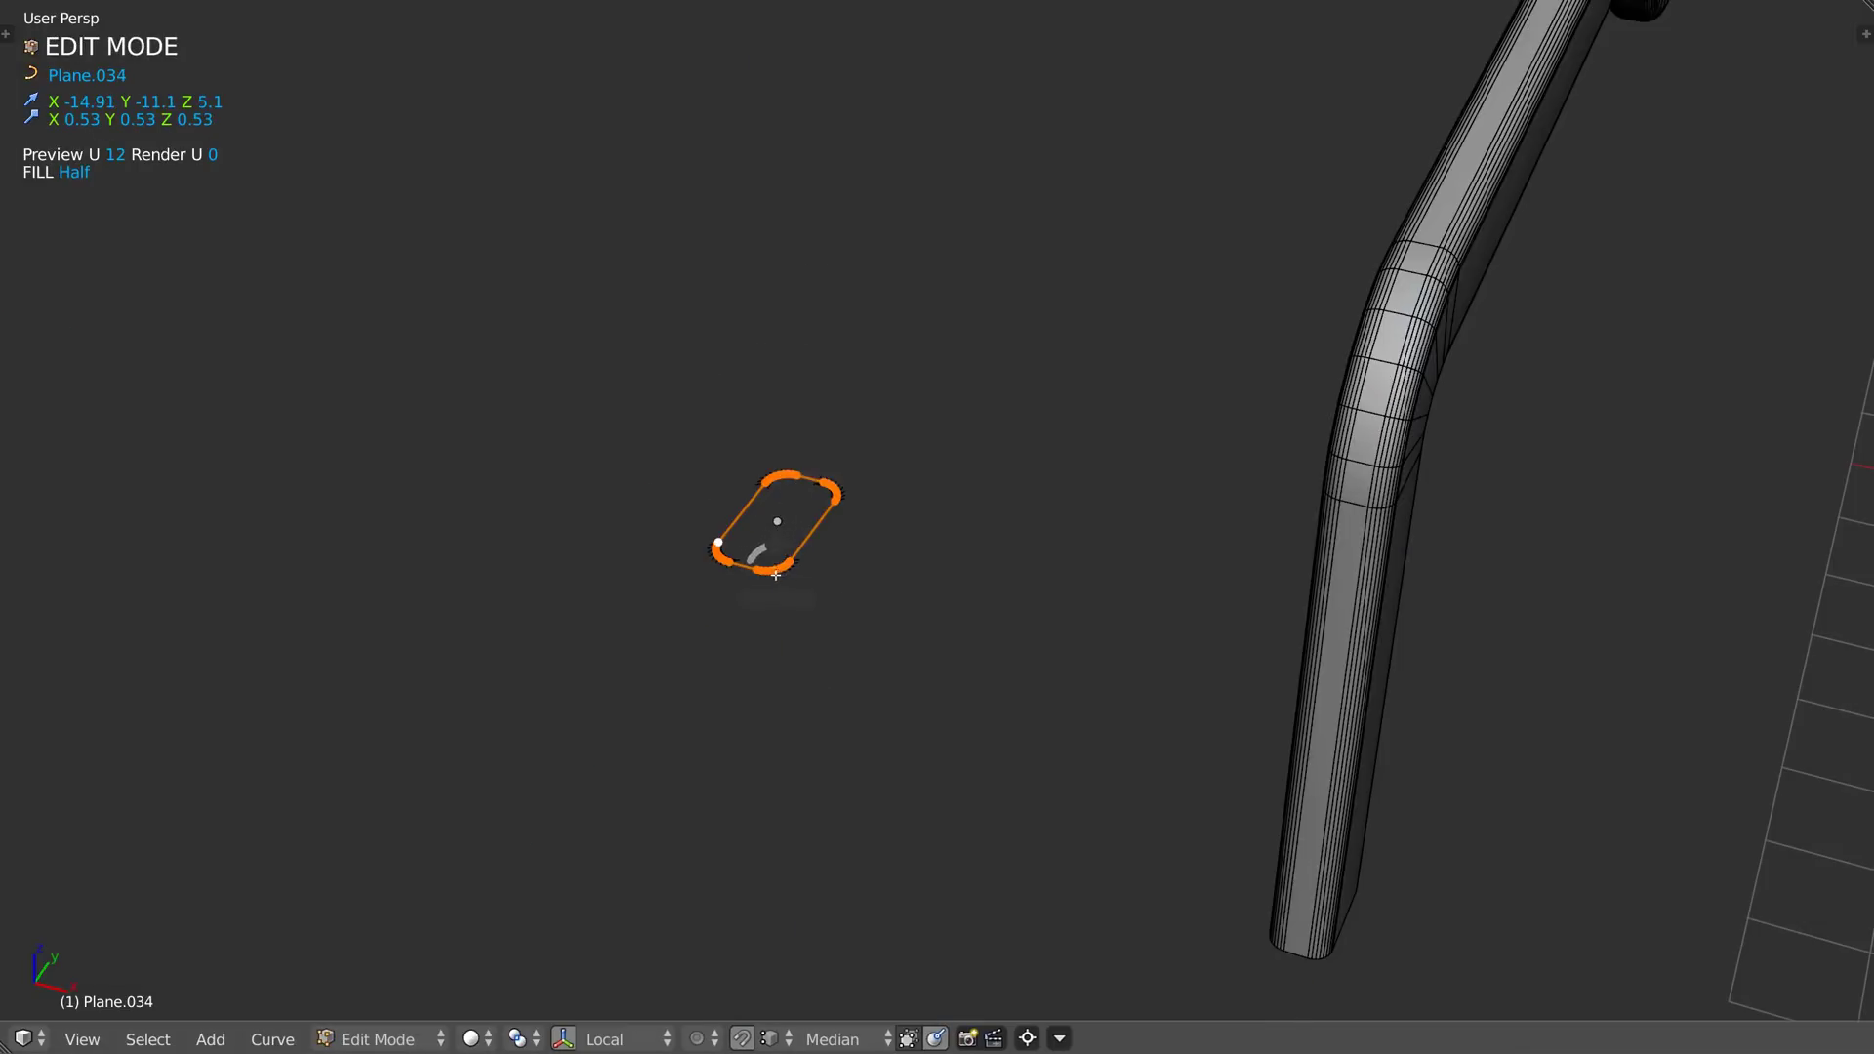
{"action": "key", "text": "shift+d"}
{"action": "key", "text": "x"}
{"action": "left_click", "coordinate": [937, 469]}
{"action": "key", "text": "Tab"}
- Duplicate the second profile outline along the X axis in Edit Mode to form a row of three outlines
{"action": "middle_click_drag", "start_coordinate": [938, 468], "coordinate": [768, 576]}
{"action": "scroll", "coordinate": [768, 576], "scroll_direction": "down", "scroll_amount": 5, "text": "shift"}
{"action": "middle_click_drag", "start_coordinate": [846, 334], "coordinate": [800, 365]}
{"action": "middle_click_drag", "start_coordinate": [976, 684], "coordinate": [721, 482], "text": "shift"}
{"action": "key", "text": "Tab"}
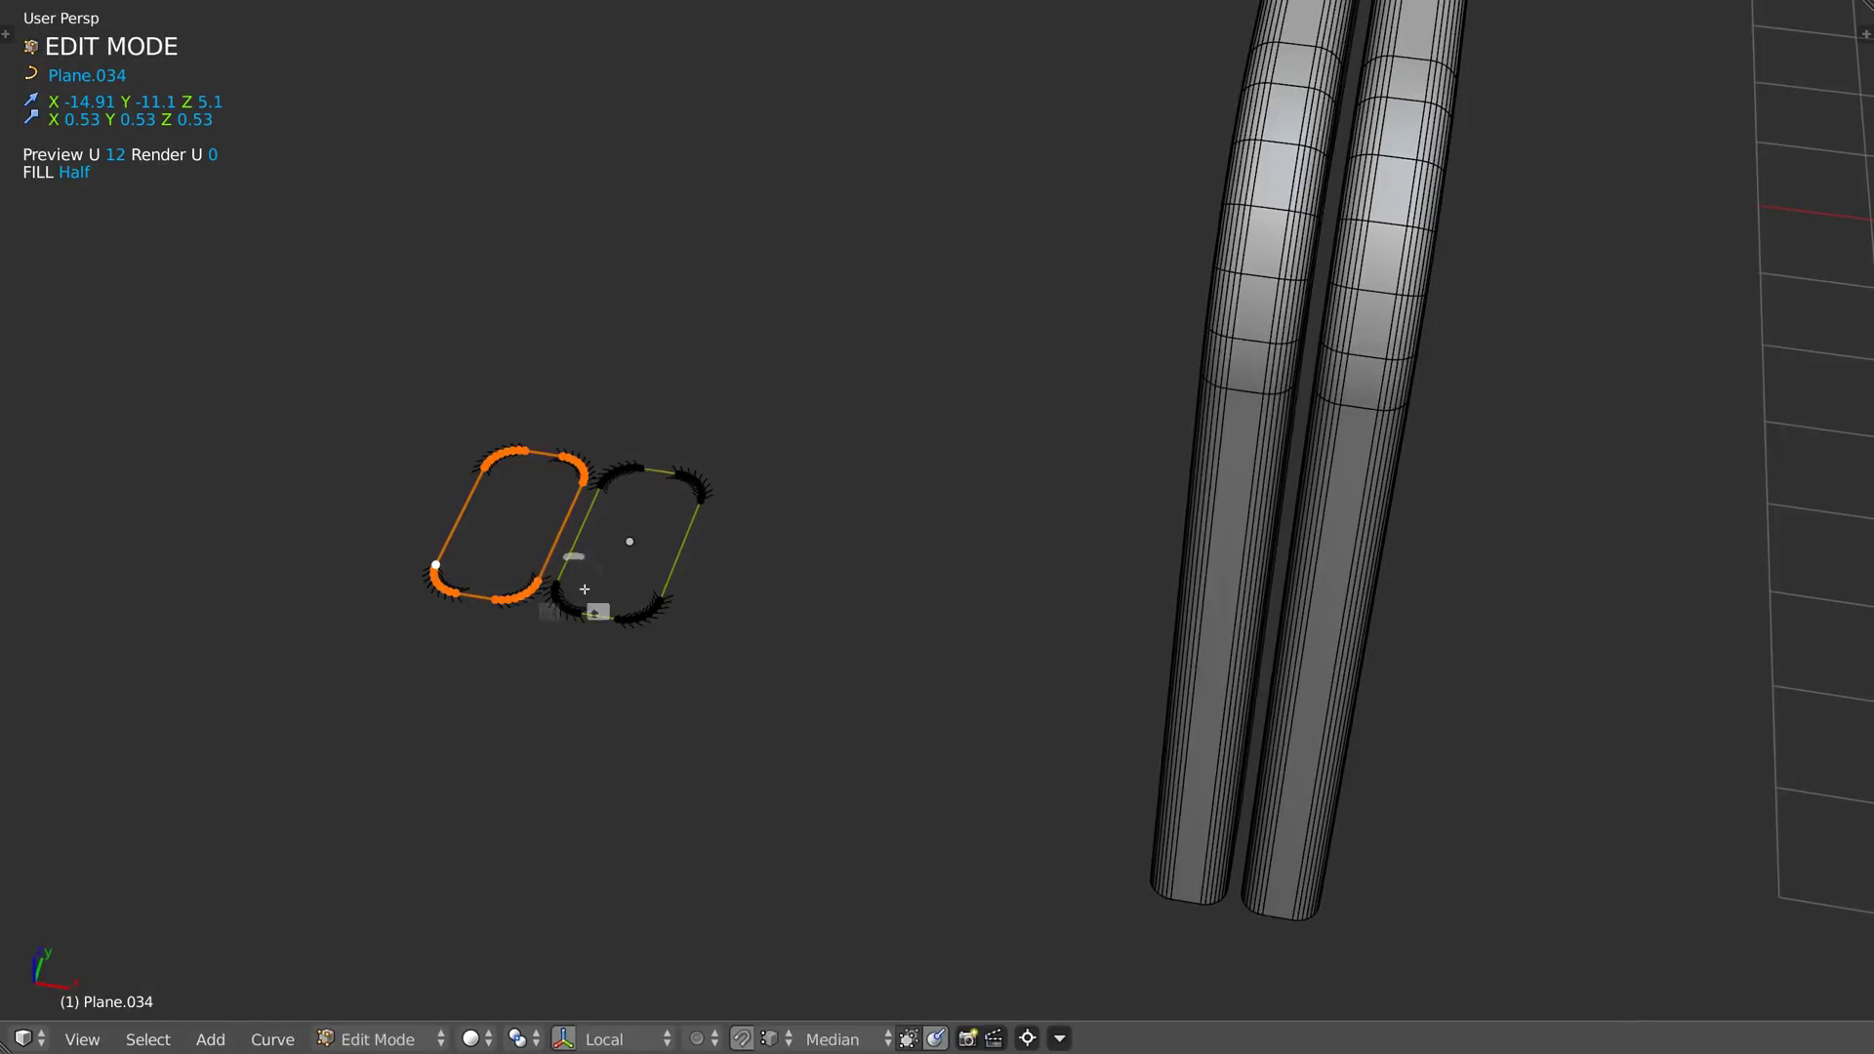
{"action": "middle_click_drag", "start_coordinate": [550, 582], "coordinate": [623, 603], "text": "shift"}
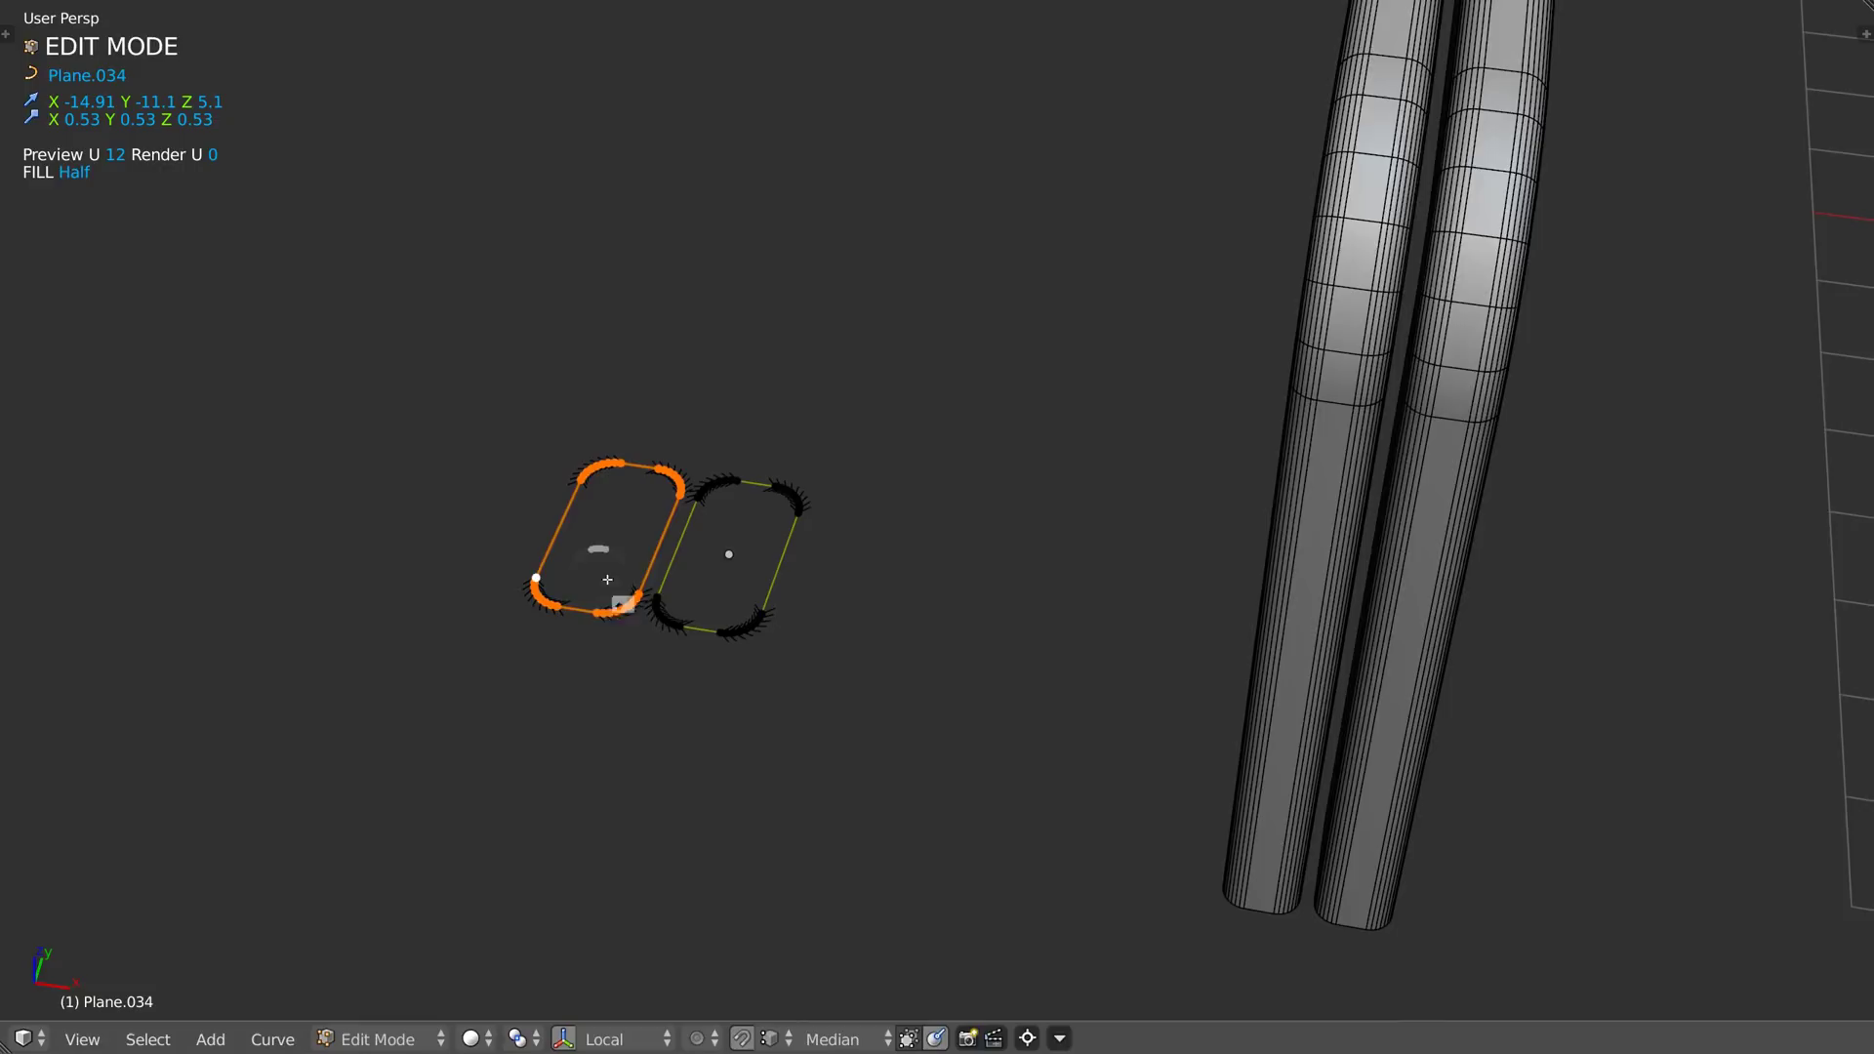
{"action": "key", "text": "shift+d"}
{"action": "key", "text": "x"}
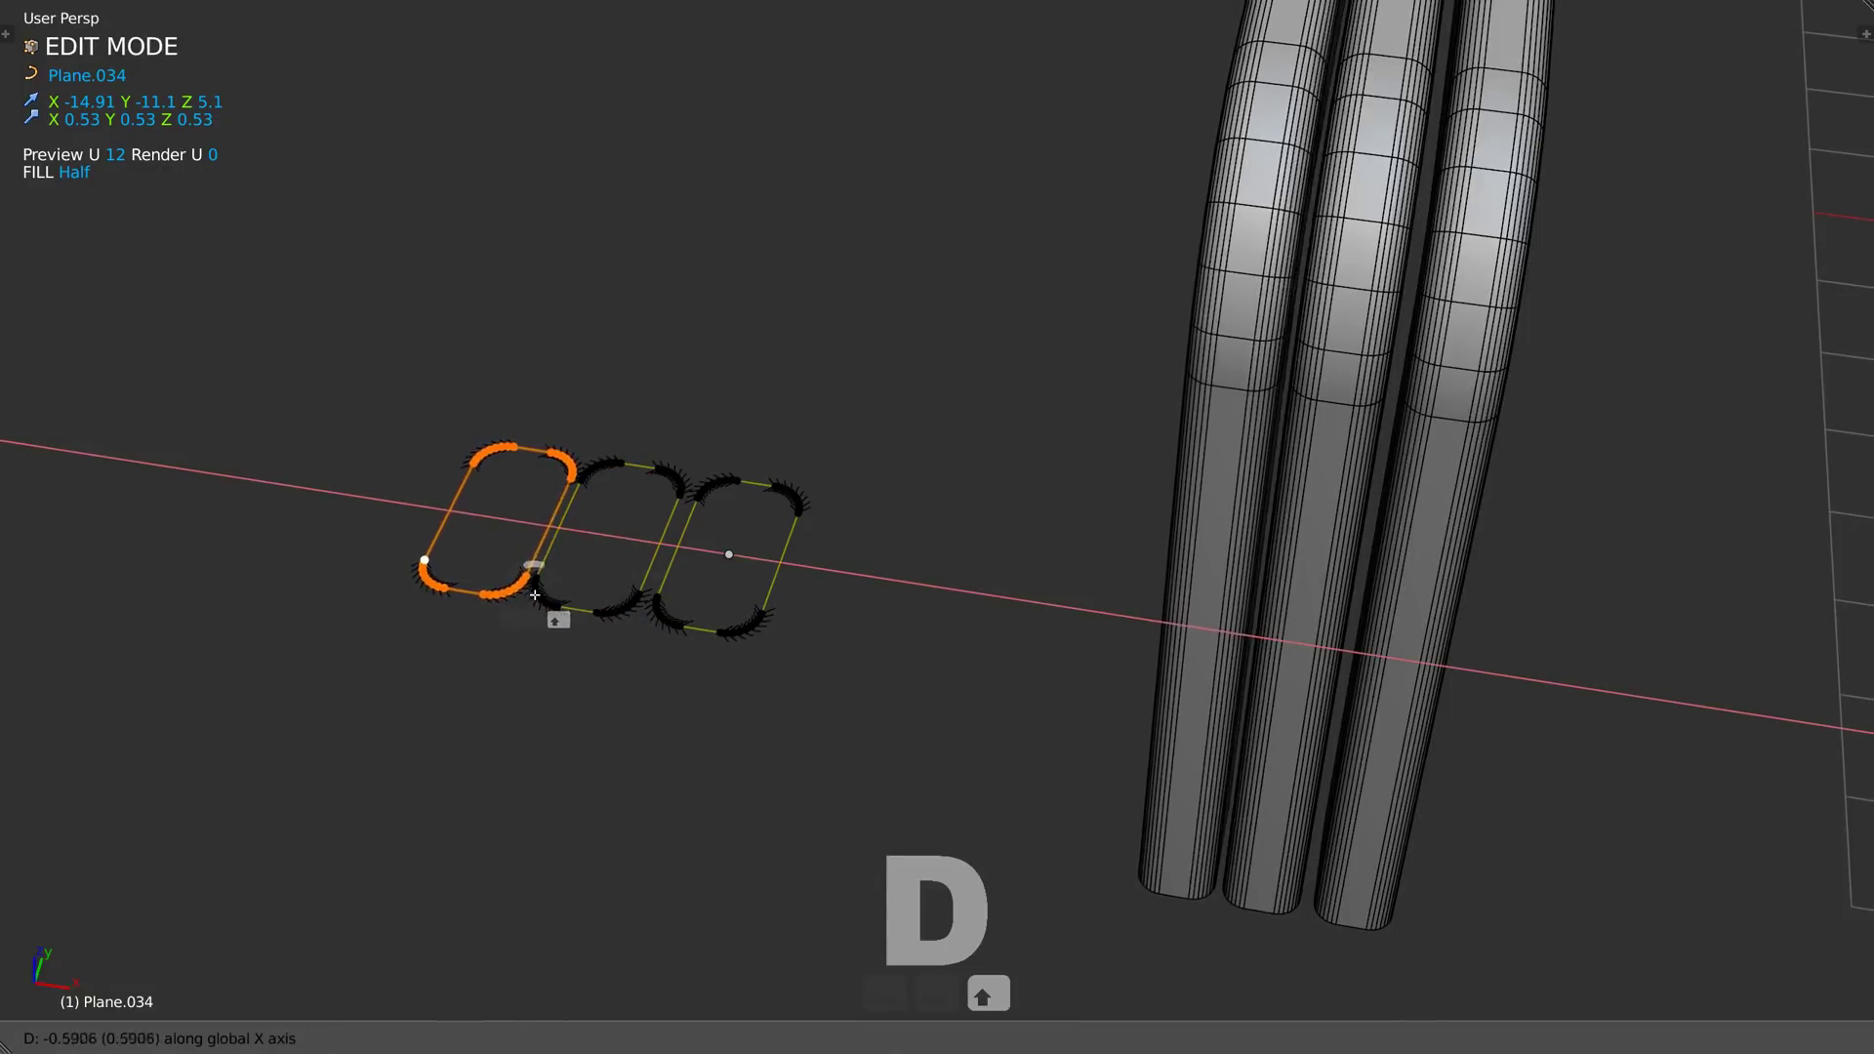
{"action": "left_click", "coordinate": [556, 615]}
- Scale down the third profile outline along X and Y and return to Object Mode
{"action": "key", "text": "s"}
{"action": "key", "text": "x"}
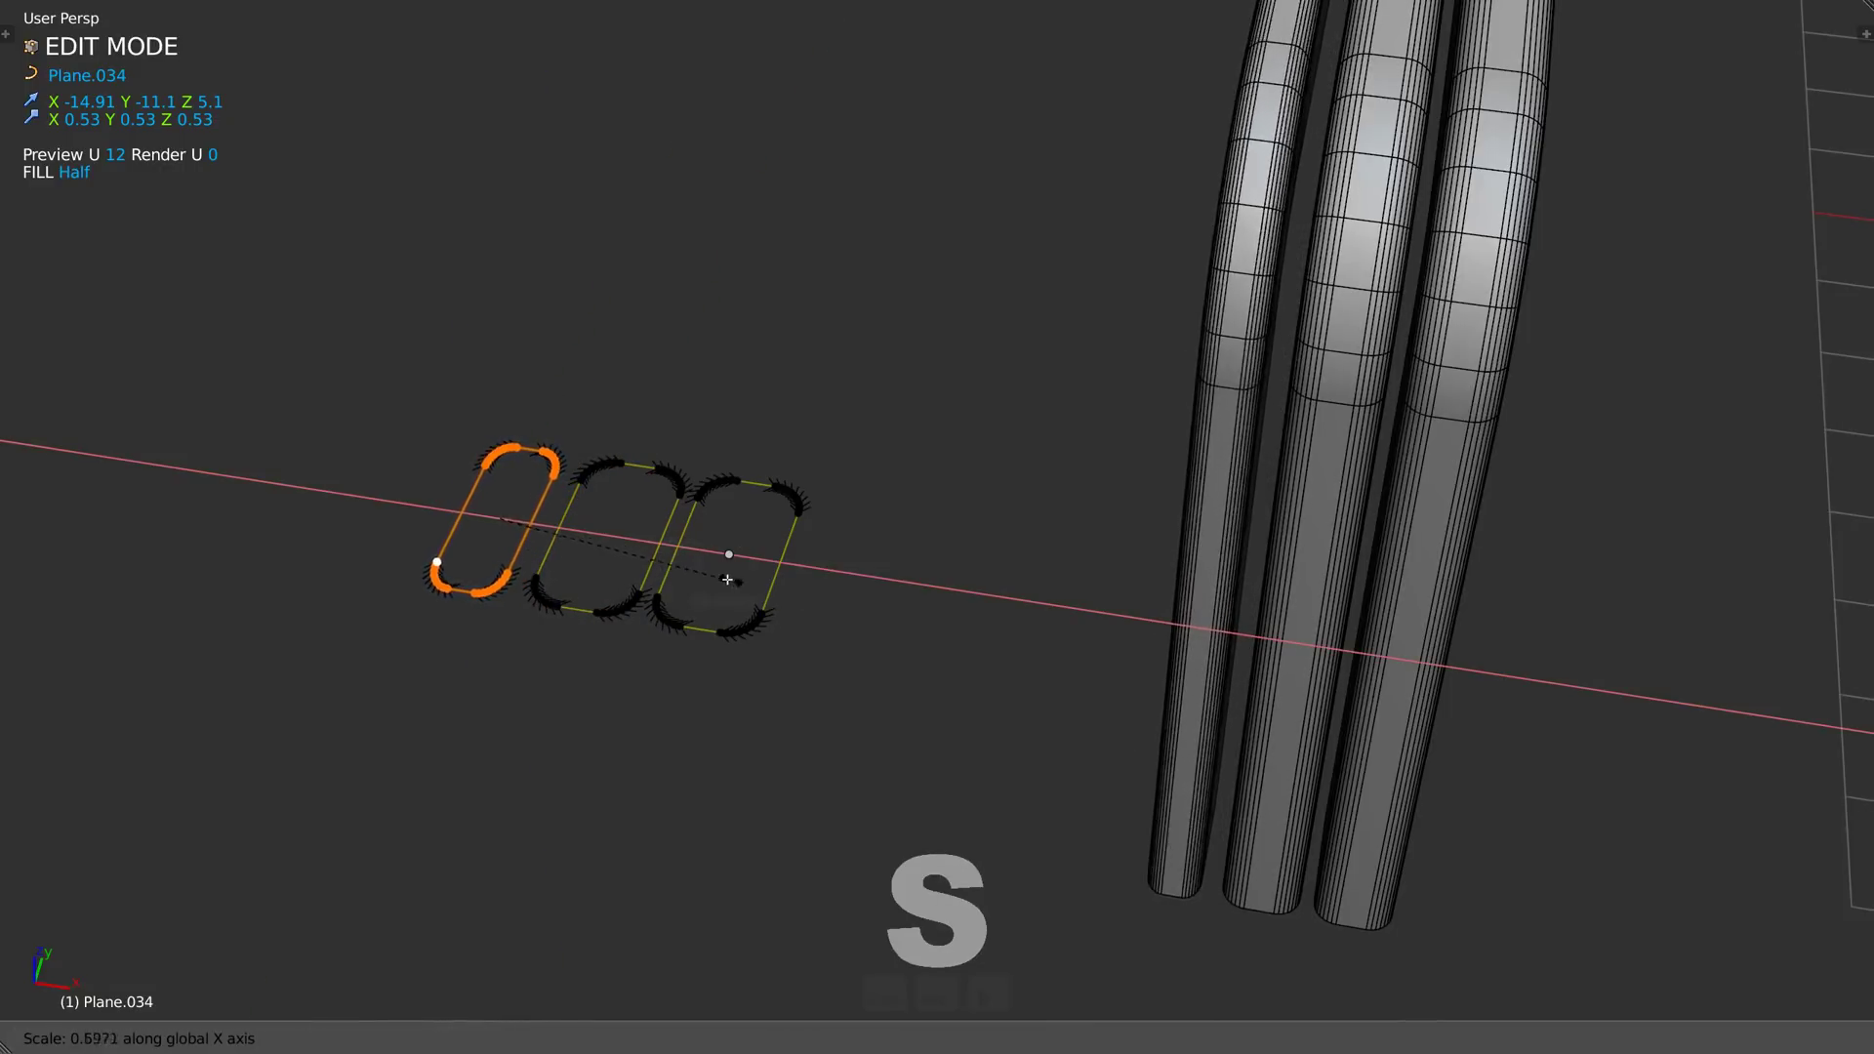
{"action": "left_click", "coordinate": [883, 589]}
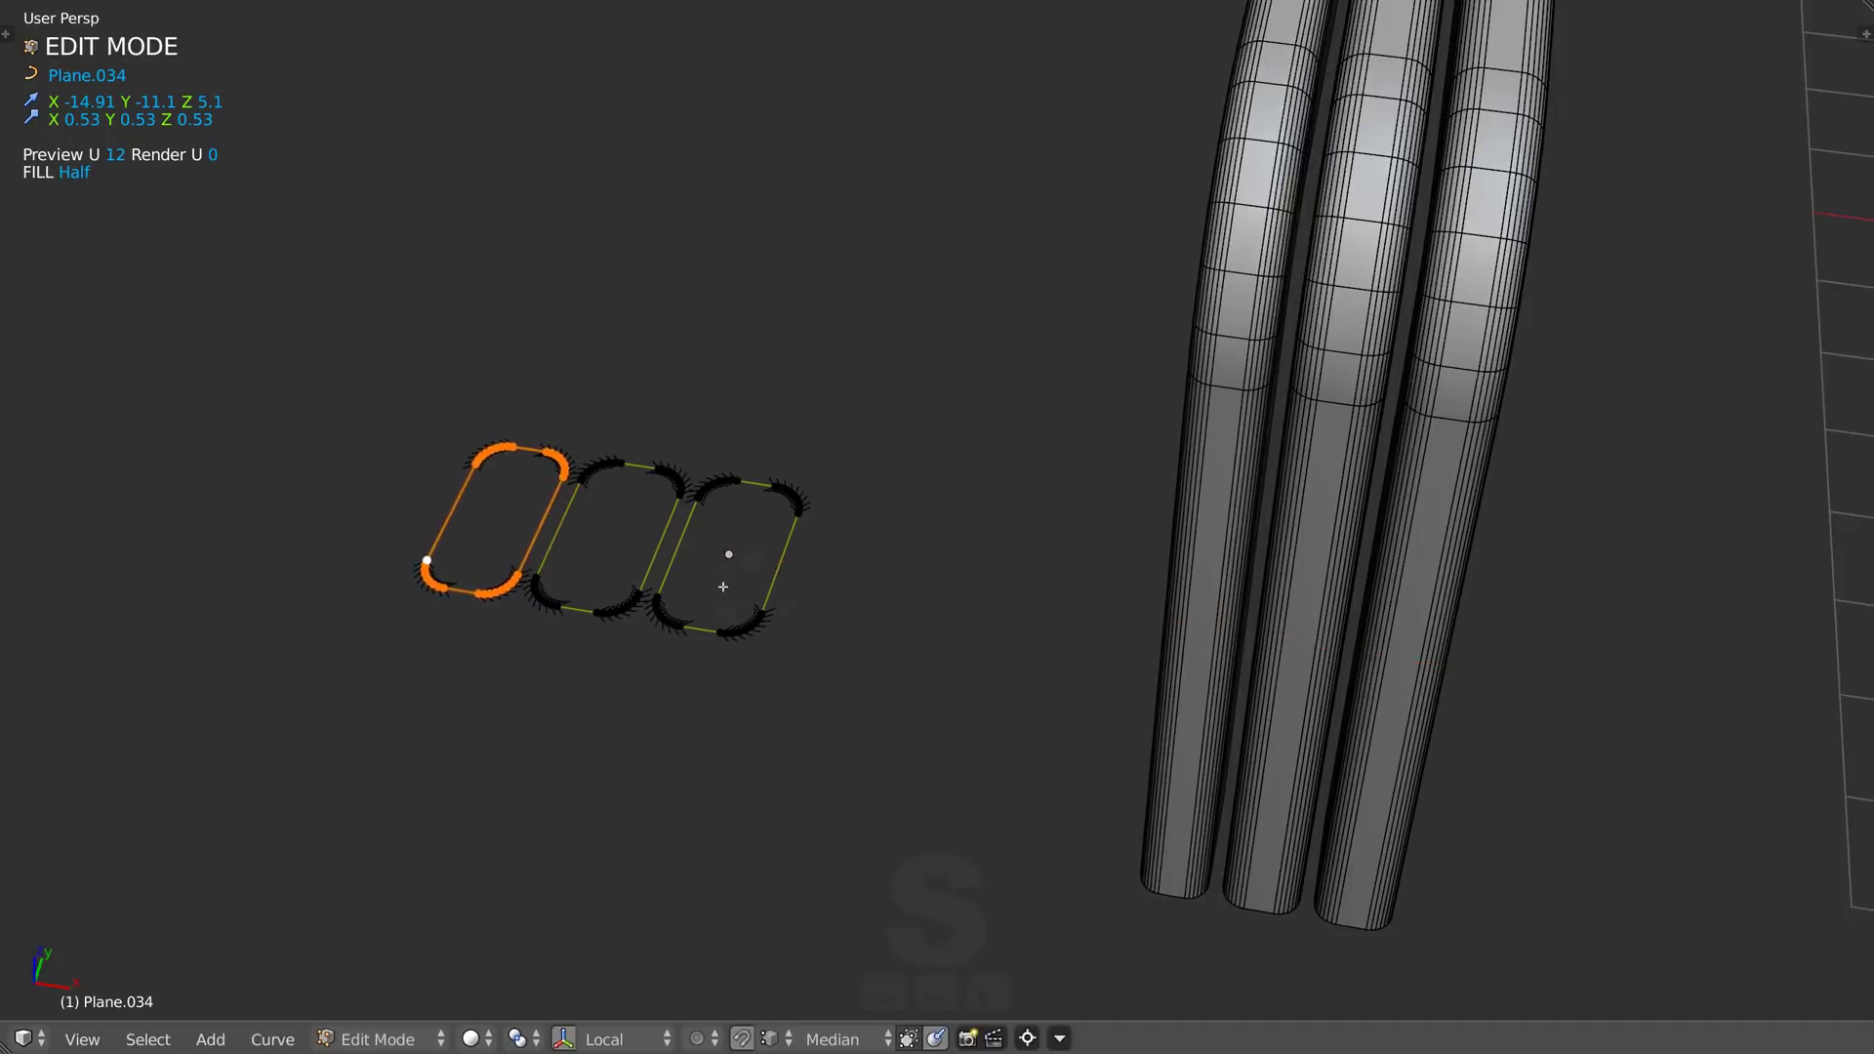
{"action": "middle_click_drag", "start_coordinate": [884, 589], "coordinate": [807, 561]}
{"action": "key", "text": "s"}
{"action": "key", "text": "y"}
{"action": "left_click", "coordinate": [594, 543]}
{"action": "middle_click_drag", "start_coordinate": [595, 544], "coordinate": [839, 538]}
{"action": "key", "text": "s"}
{"action": "key", "text": "x"}
{"action": "left_click", "coordinate": [621, 589]}
{"action": "key", "text": "Tab"}
- Reopen Tubify on the triple-profile tube and set Resolution U to 2 and Resolution V to 9
{"action": "middle_click_drag", "start_coordinate": [576, 611], "coordinate": [1015, 496], "text": "shift"}
{"action": "middle_click_drag", "start_coordinate": [606, 517], "coordinate": [839, 520]}
{"action": "middle_click_drag", "start_coordinate": [673, 639], "coordinate": [452, 644], "text": "shift"}
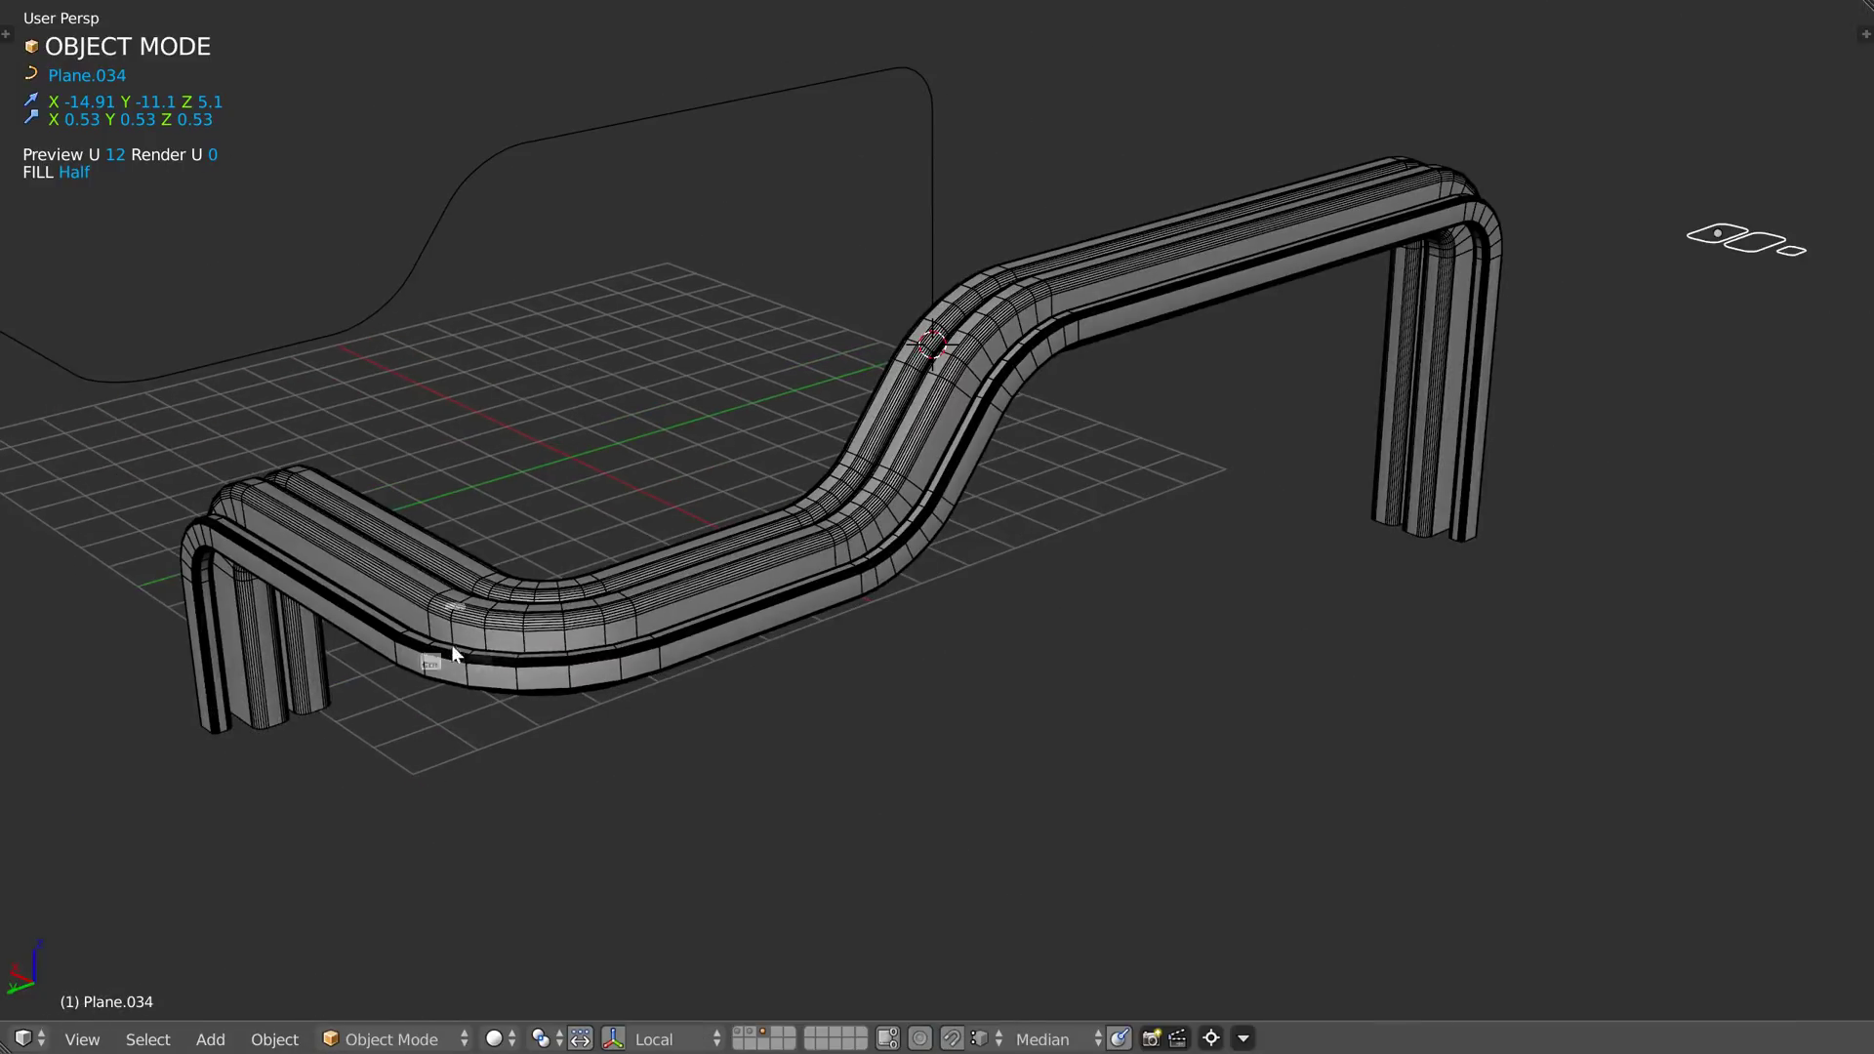
{"action": "right_click", "coordinate": [518, 684]}
{"action": "key", "text": "ctrl+shift+q"}
{"action": "left_click", "coordinate": [361, 799]}
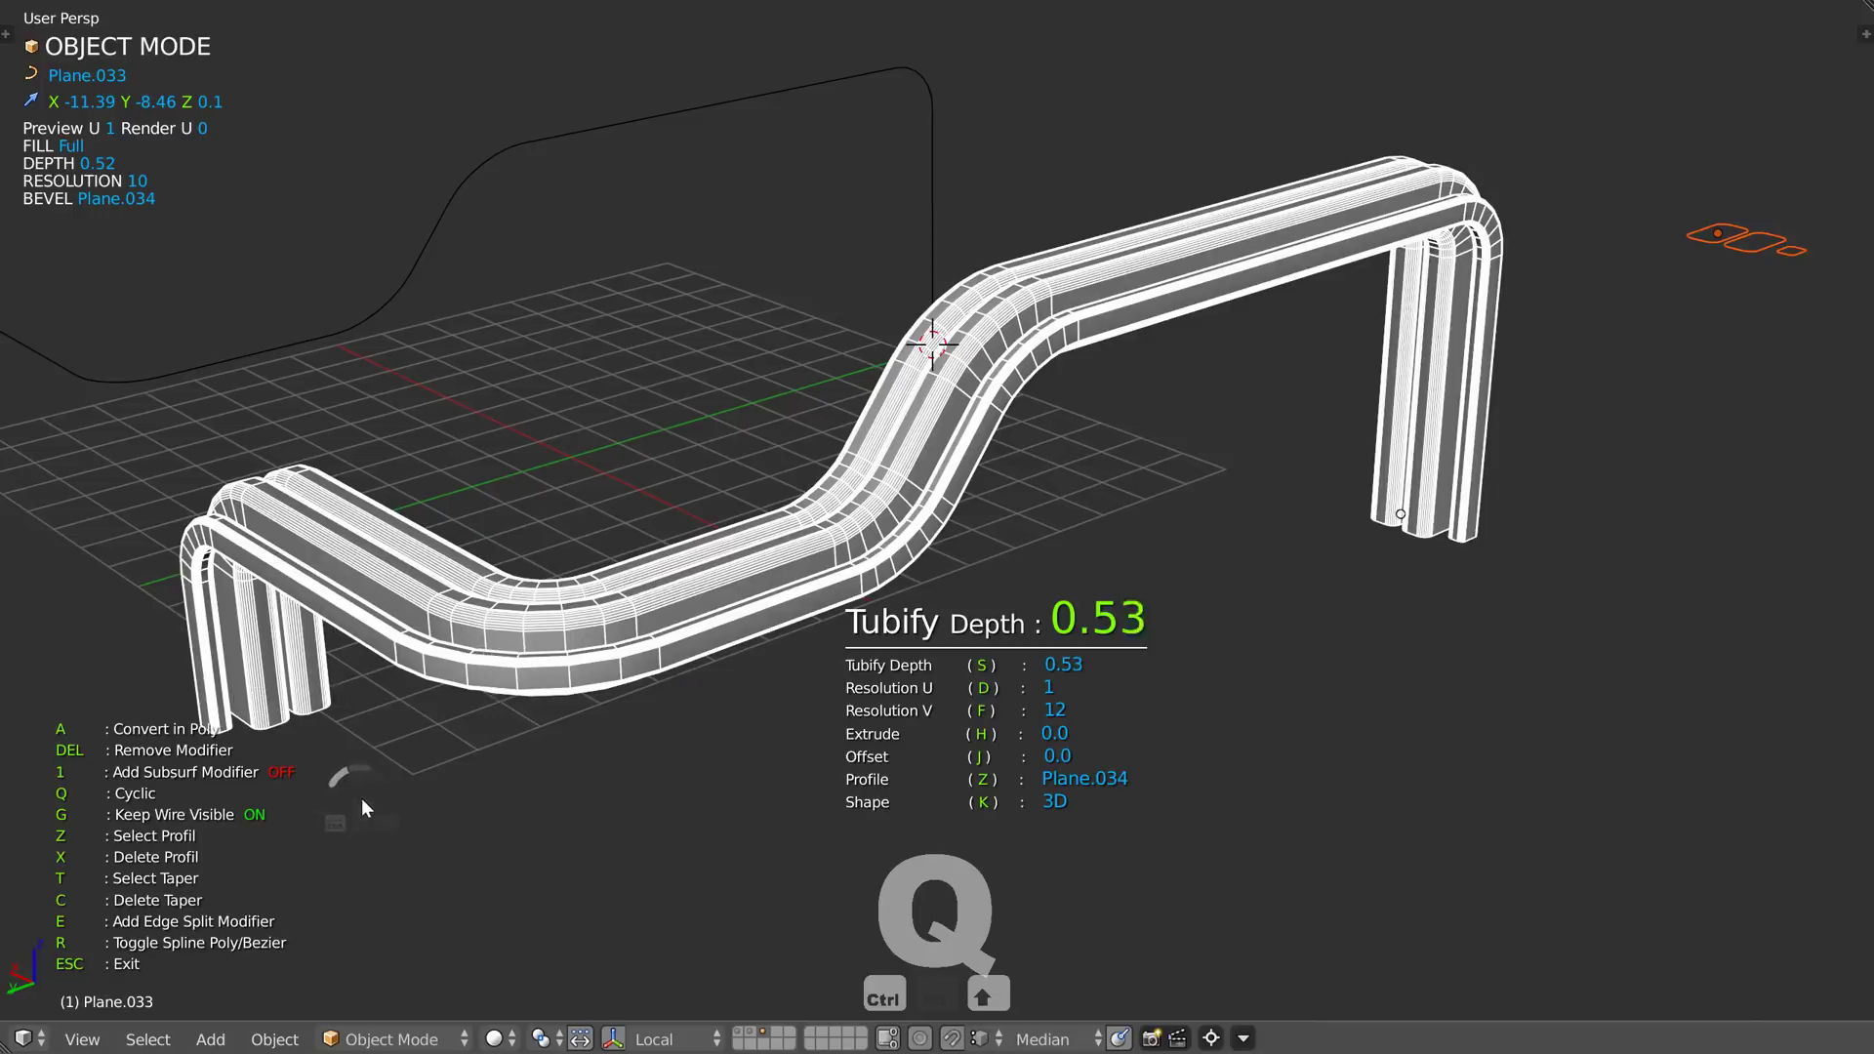
{"action": "left_click", "coordinate": [367, 807]}
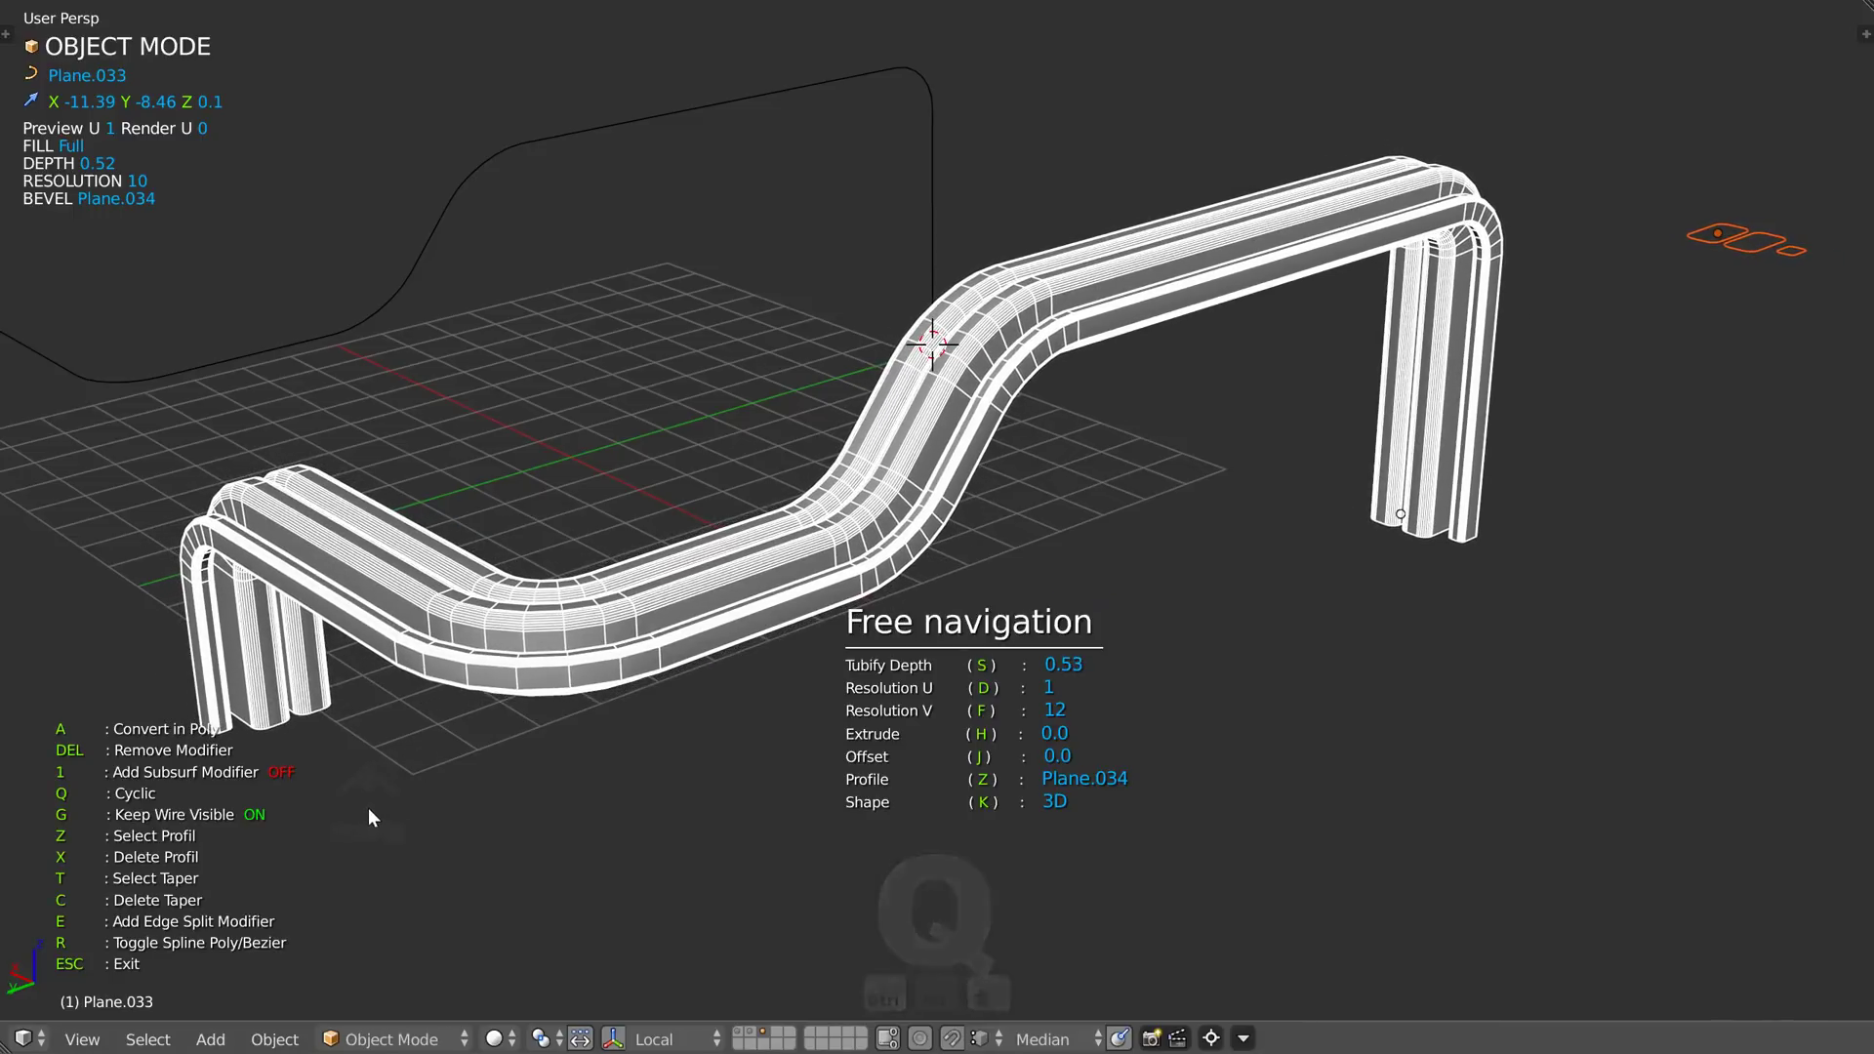
{"action": "key", "text": "d"}
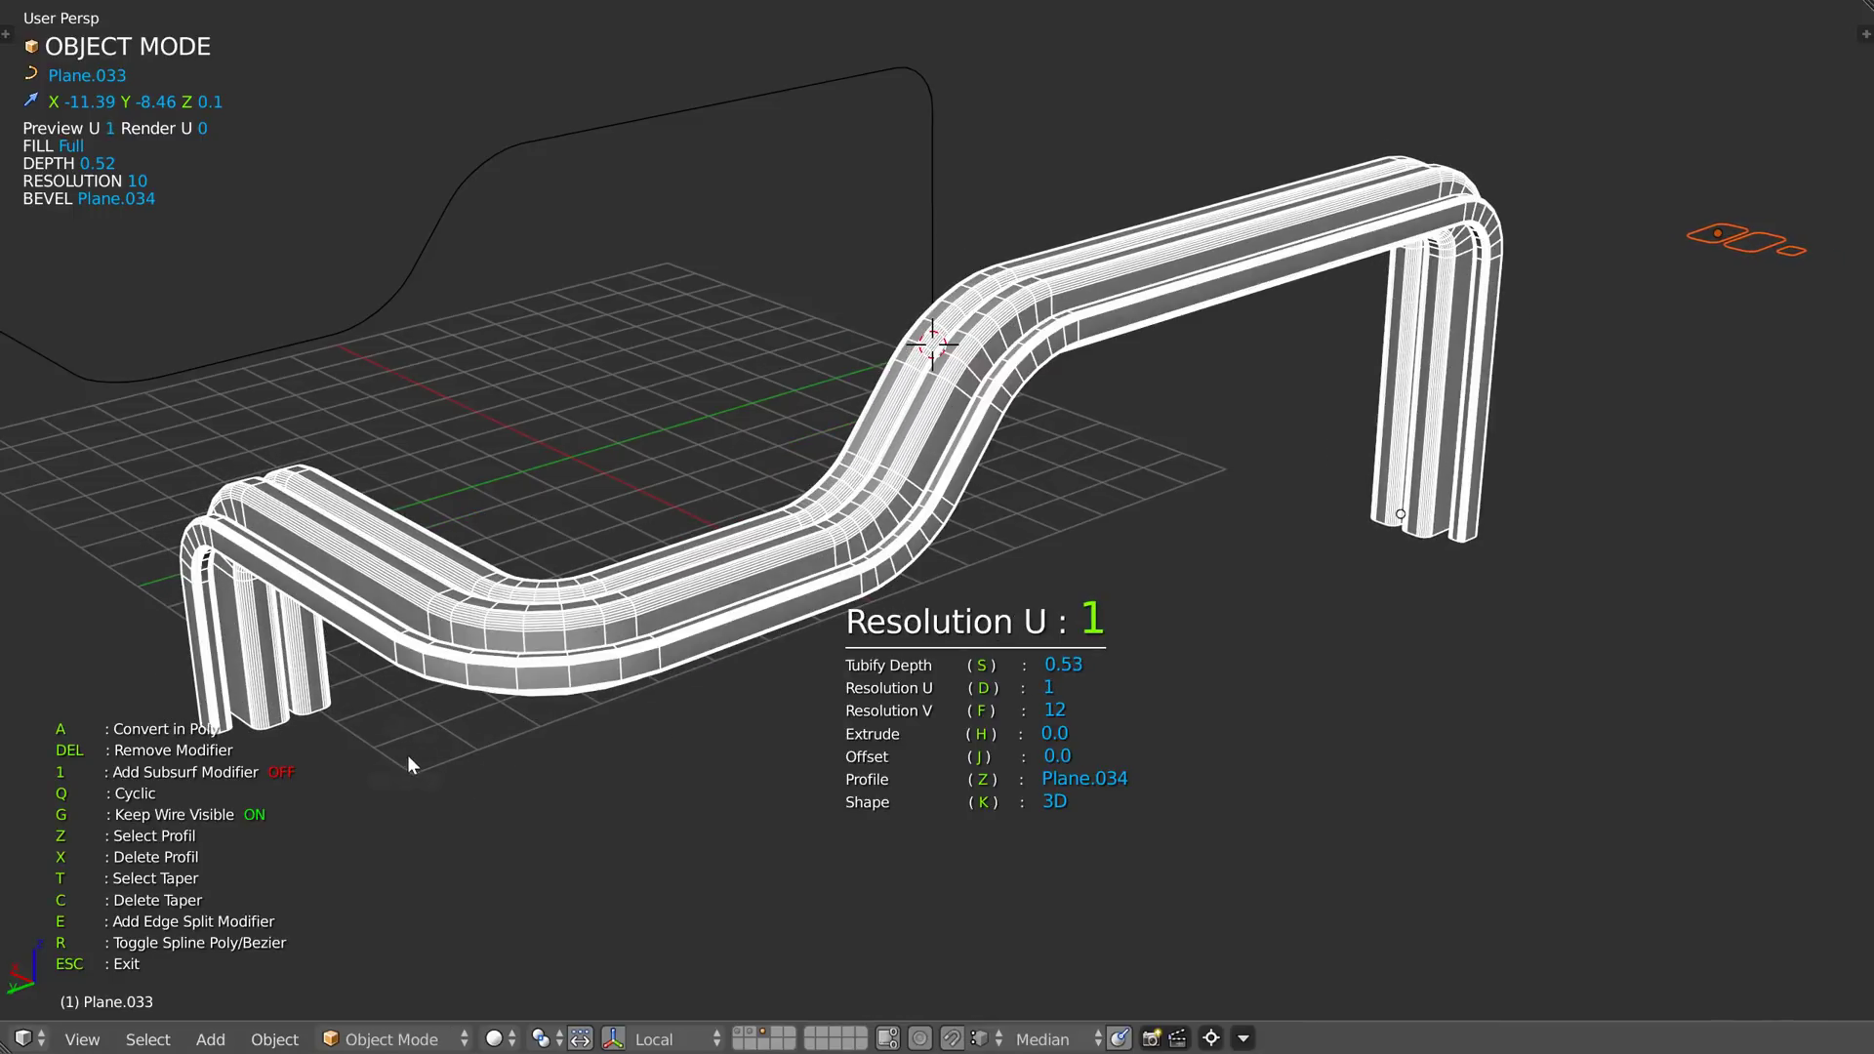
{"action": "scroll", "coordinate": [551, 754], "scroll_direction": "up", "scroll_amount": 1}
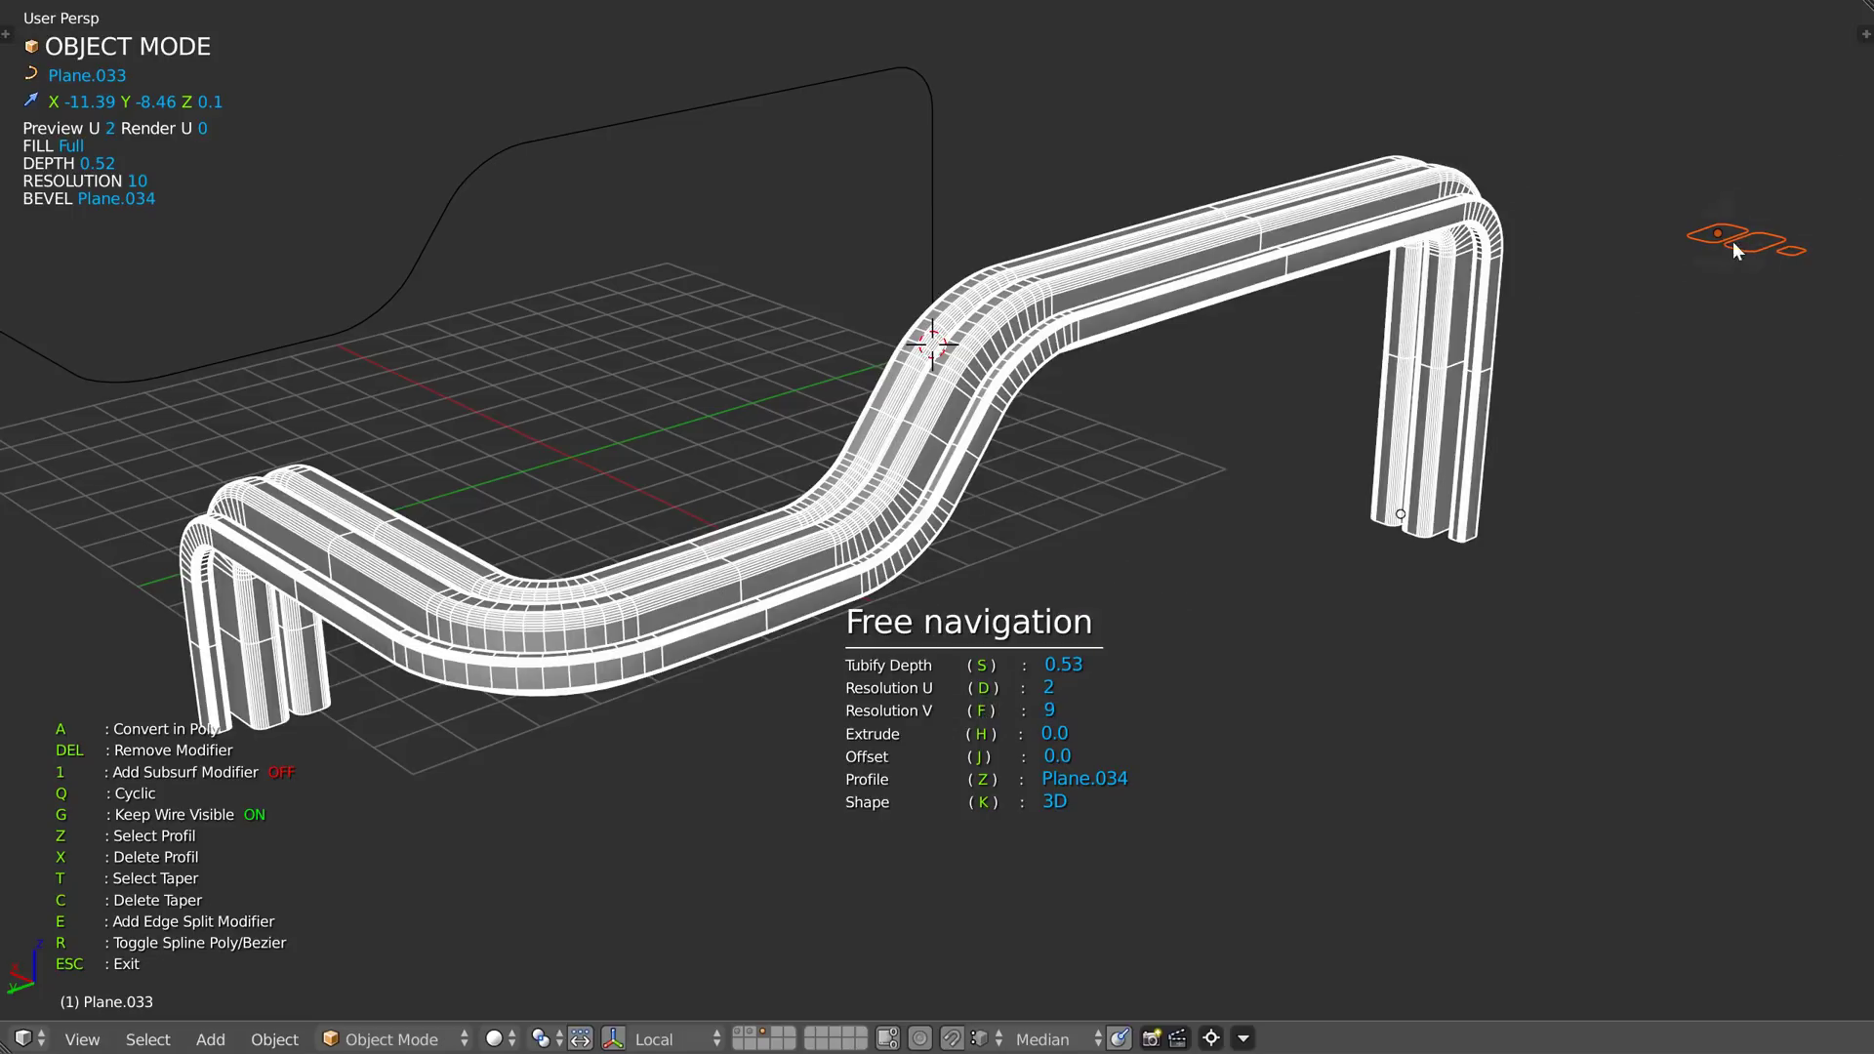
- Hide the tube's wire display to examine its smooth surface from several angles, and show the wire again
{"action": "middle_click_drag", "start_coordinate": [1171, 574], "coordinate": [1167, 521]}
{"action": "middle_click_drag", "start_coordinate": [1527, 507], "coordinate": [1238, 510], "text": "shift"}
{"action": "key", "text": "z"}
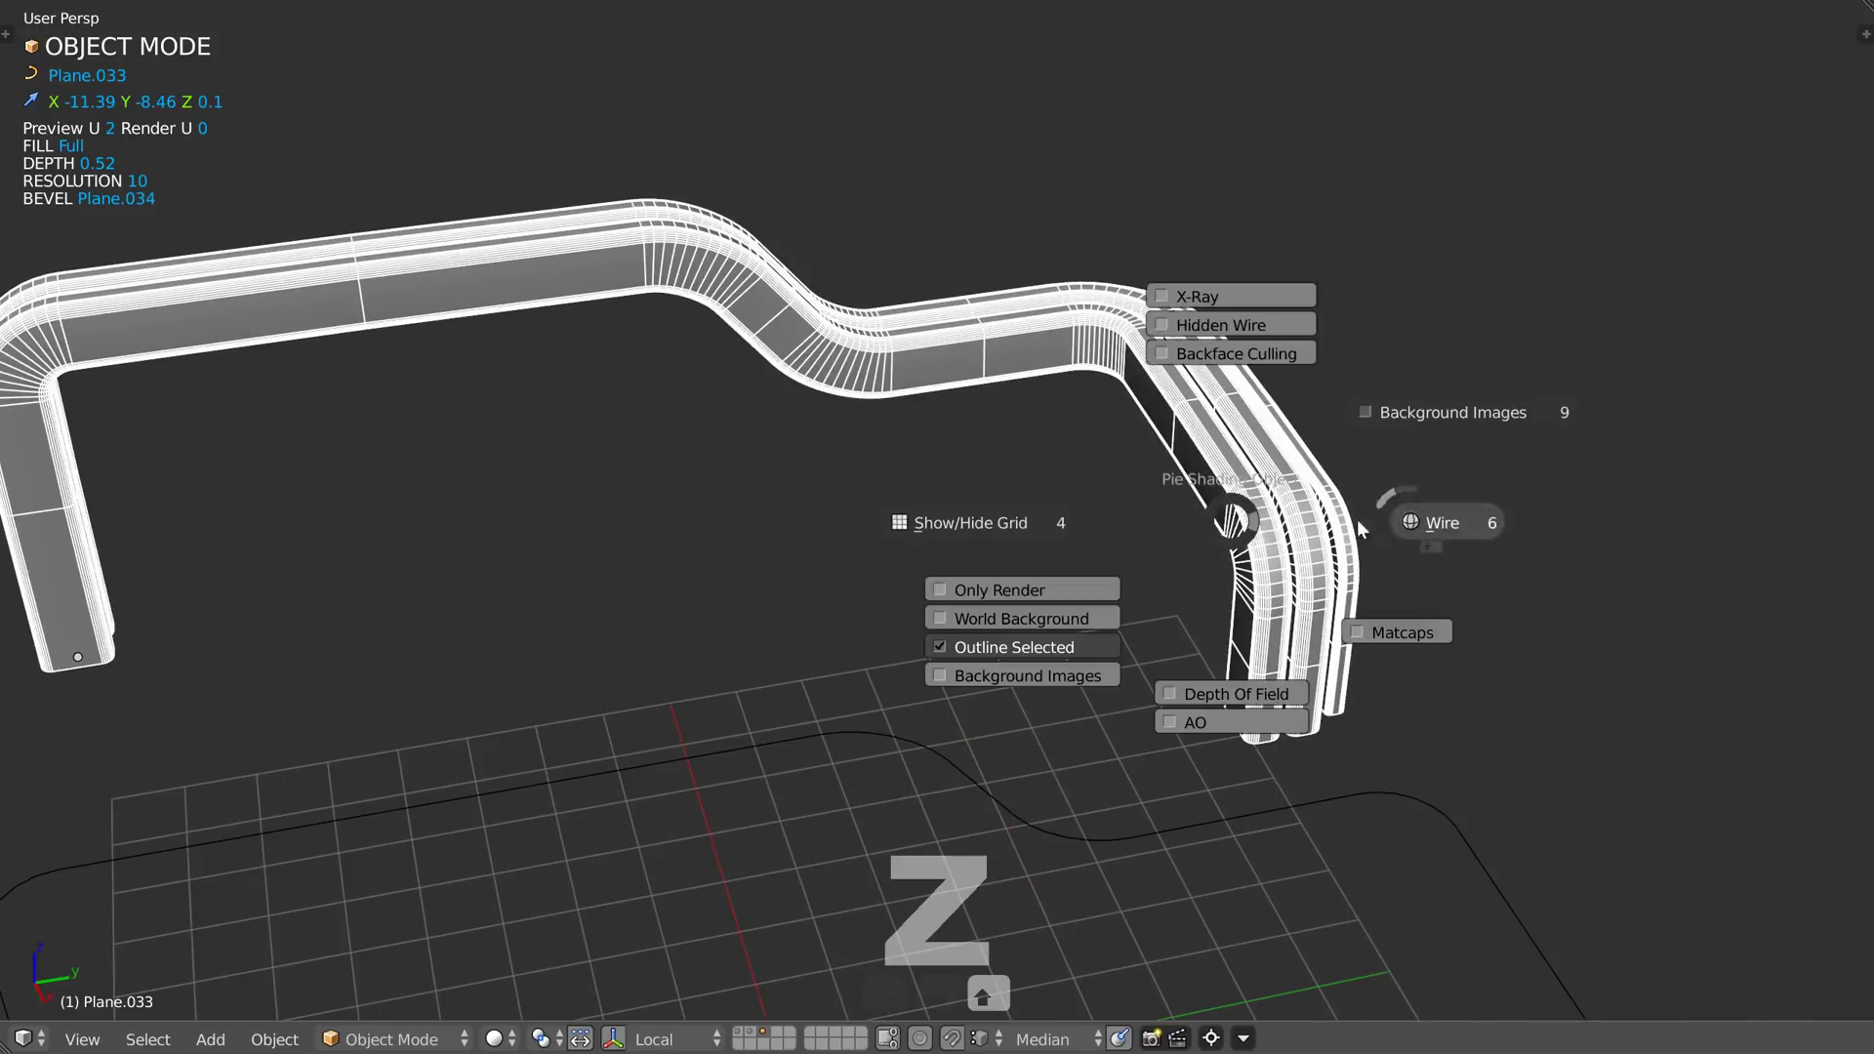
{"action": "left_click", "coordinate": [1308, 565]}
{"action": "scroll", "coordinate": [1171, 508], "scroll_direction": "down", "scroll_amount": 5}
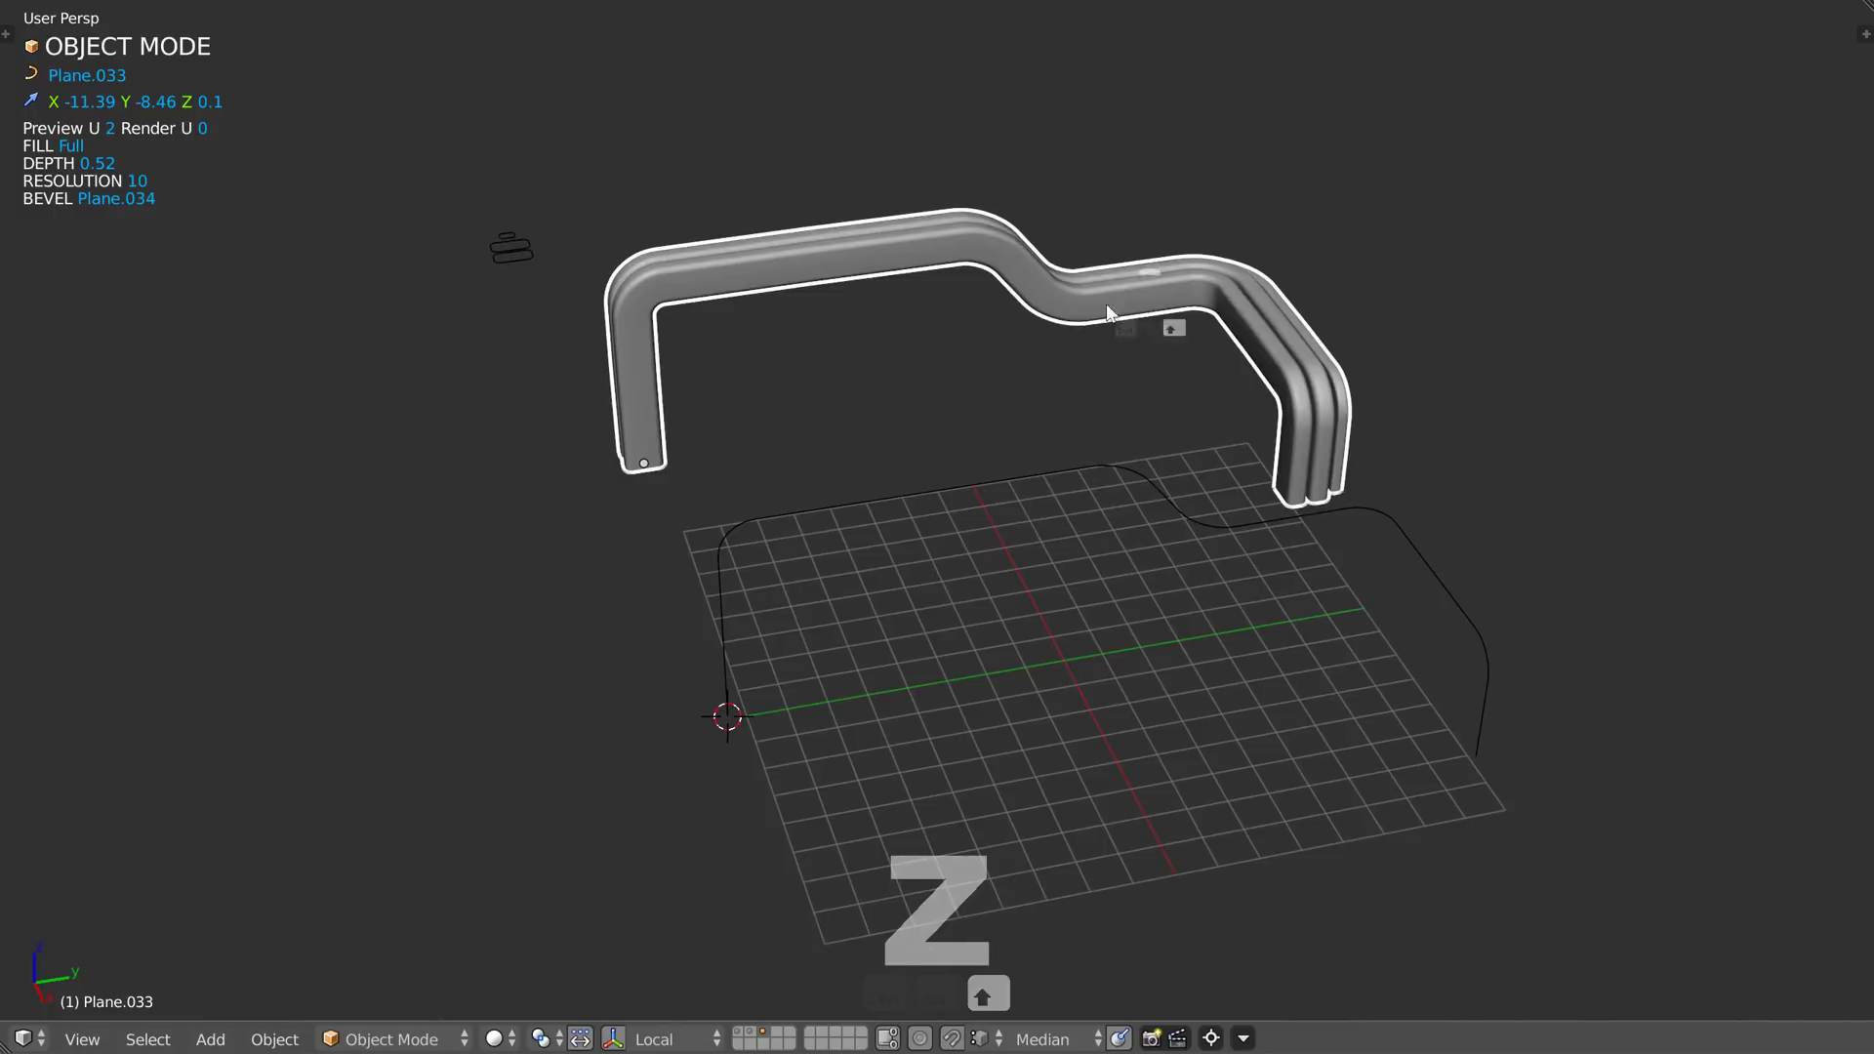
{"action": "middle_click_drag", "start_coordinate": [869, 527], "coordinate": [771, 466]}
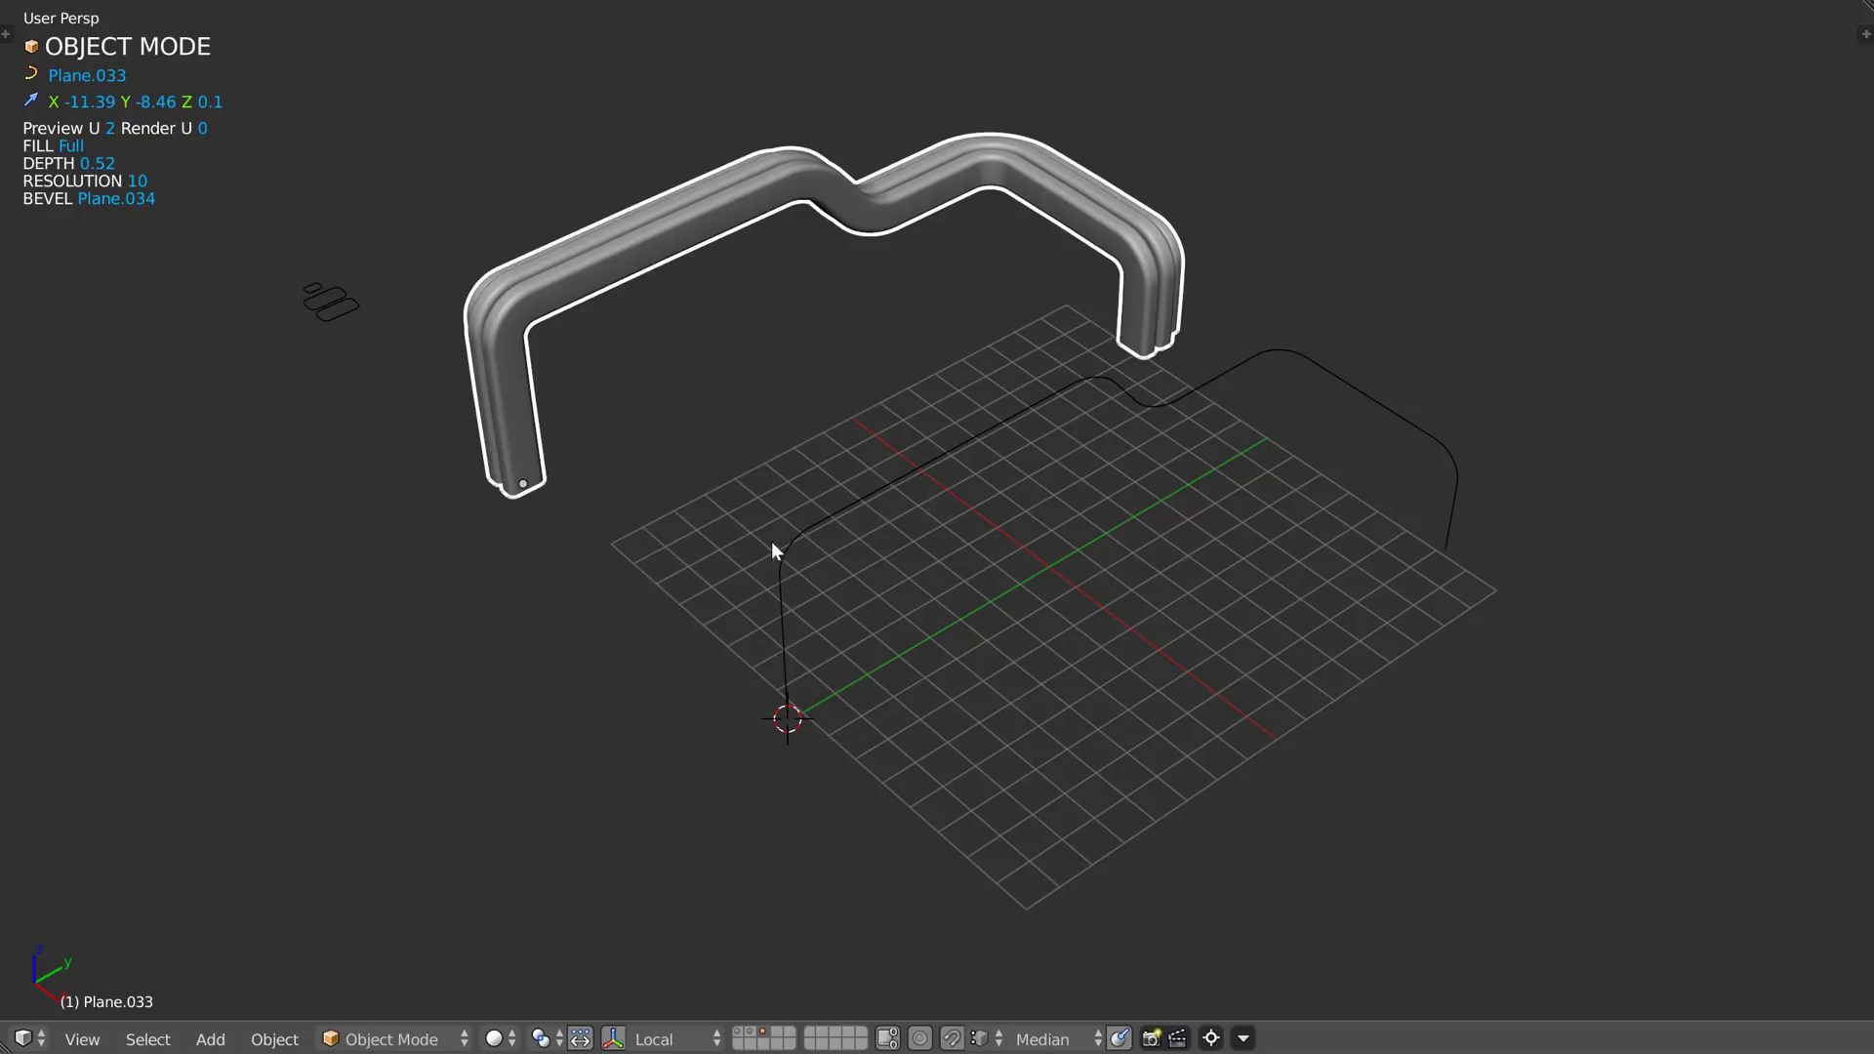
{"action": "key", "text": "z"}
{"action": "left_click", "coordinate": [536, 316]}
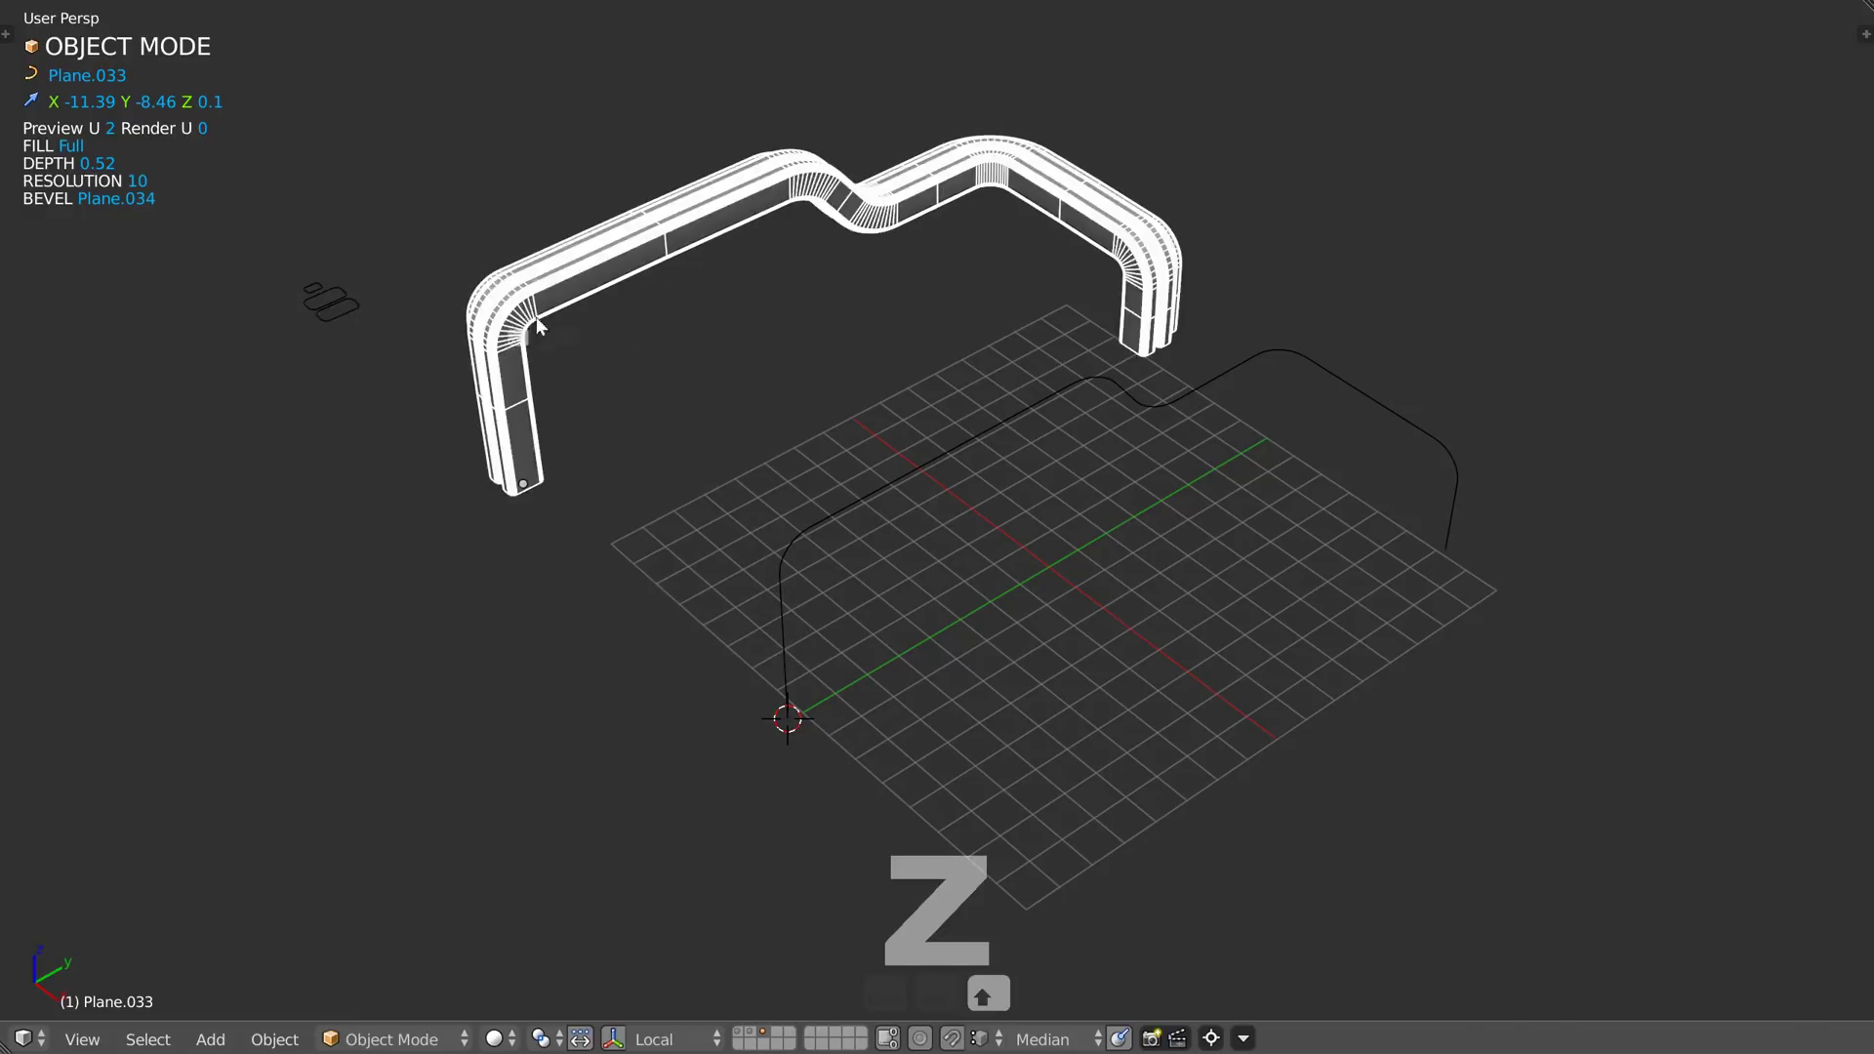
{"action": "scroll", "coordinate": [539, 284], "scroll_direction": "up", "scroll_amount": 5}
{"action": "scroll", "coordinate": [649, 262], "scroll_direction": "down", "scroll_amount": 4}
{"action": "middle_click_drag", "start_coordinate": [682, 368], "coordinate": [673, 421]}
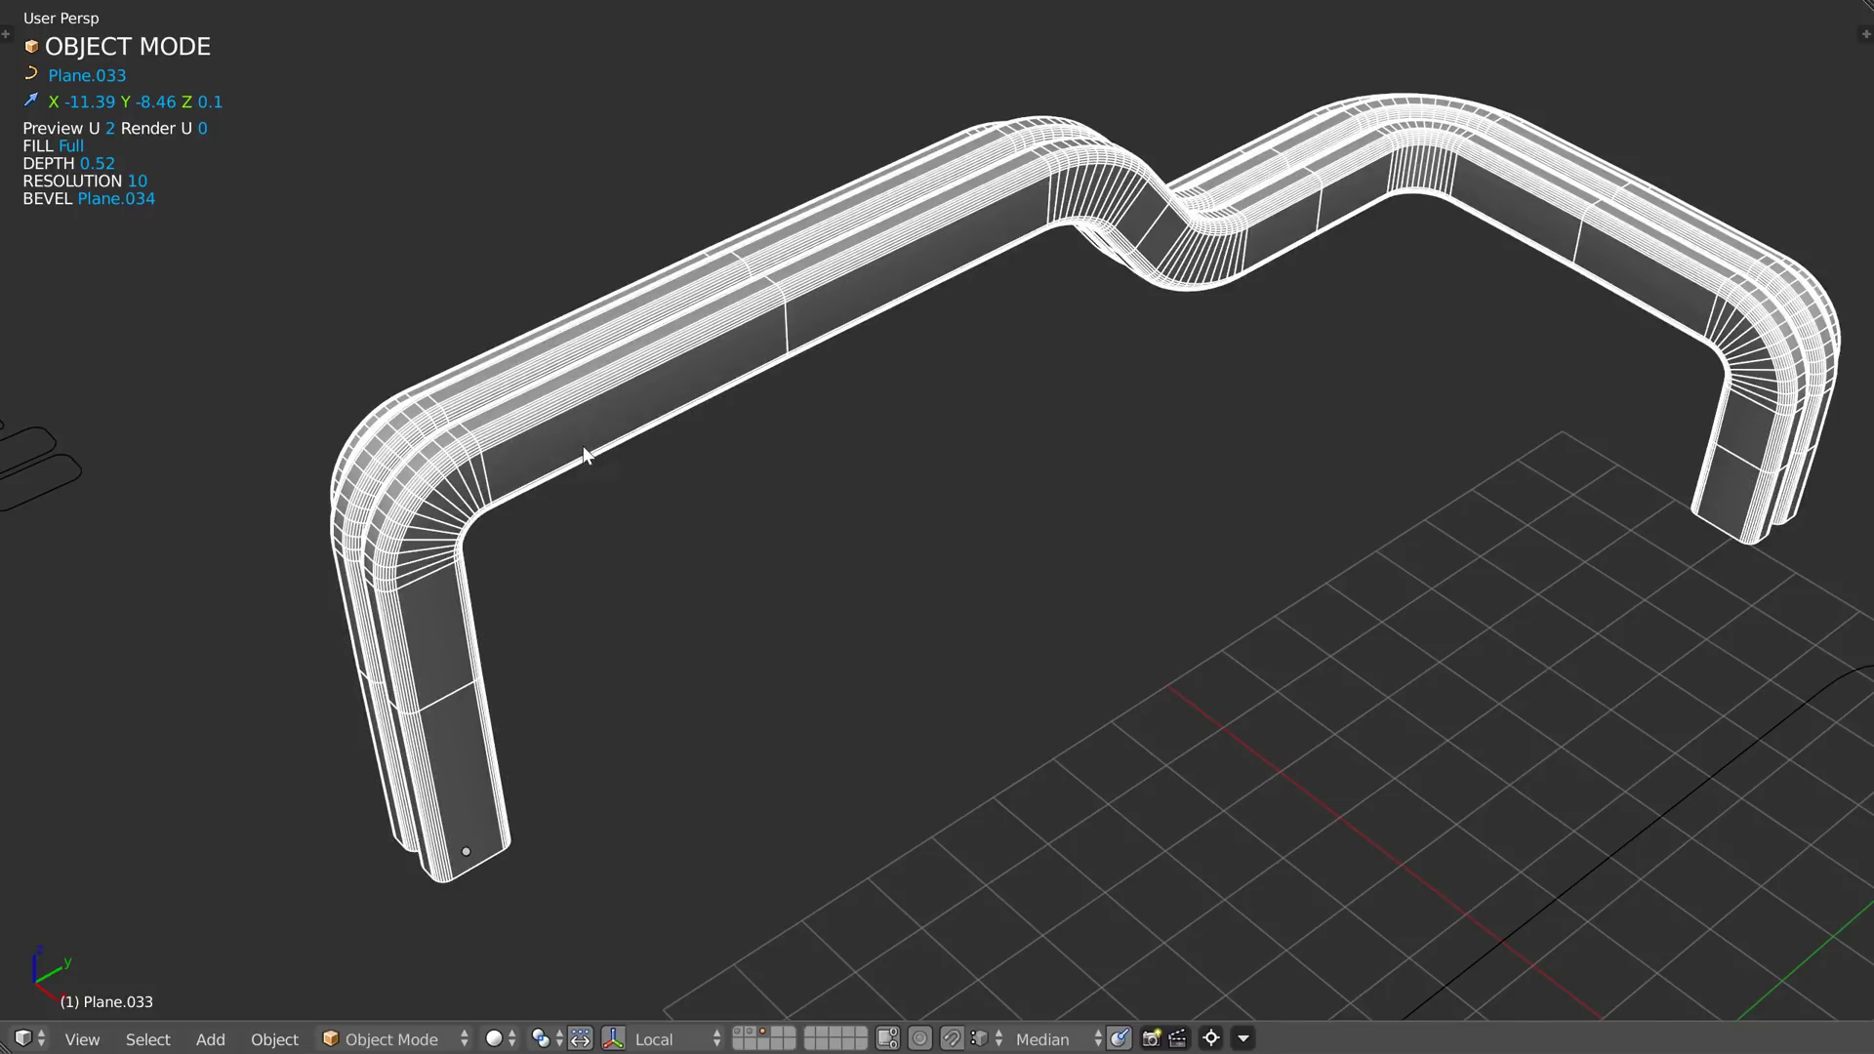
- Reopen Tubify on the tube, set its depth to 0.52 and Resolution U to 1, and exit
{"action": "key", "text": "ctrl+shift+q"}
{"action": "left_click", "coordinate": [484, 517]}
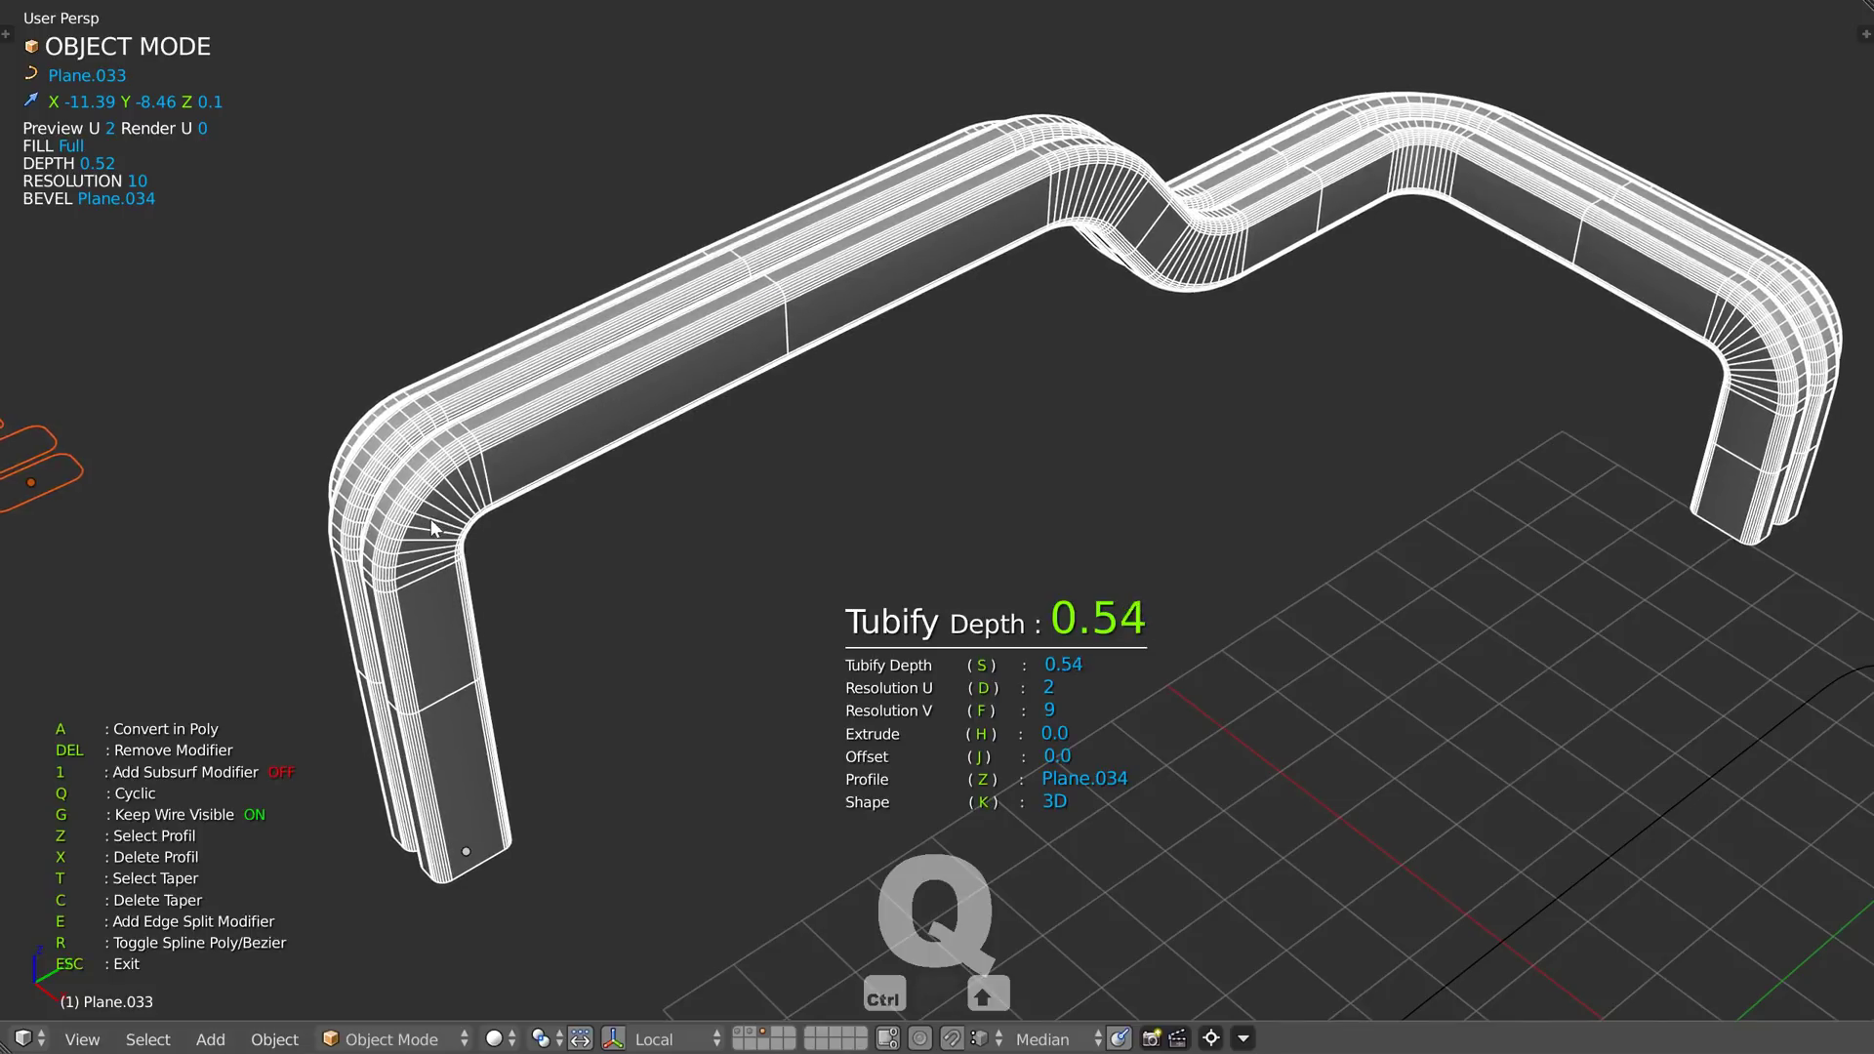
{"action": "key", "text": "s"}
{"action": "key", "text": "s"}
{"action": "key", "text": "s"}
{"action": "key", "text": "d"}
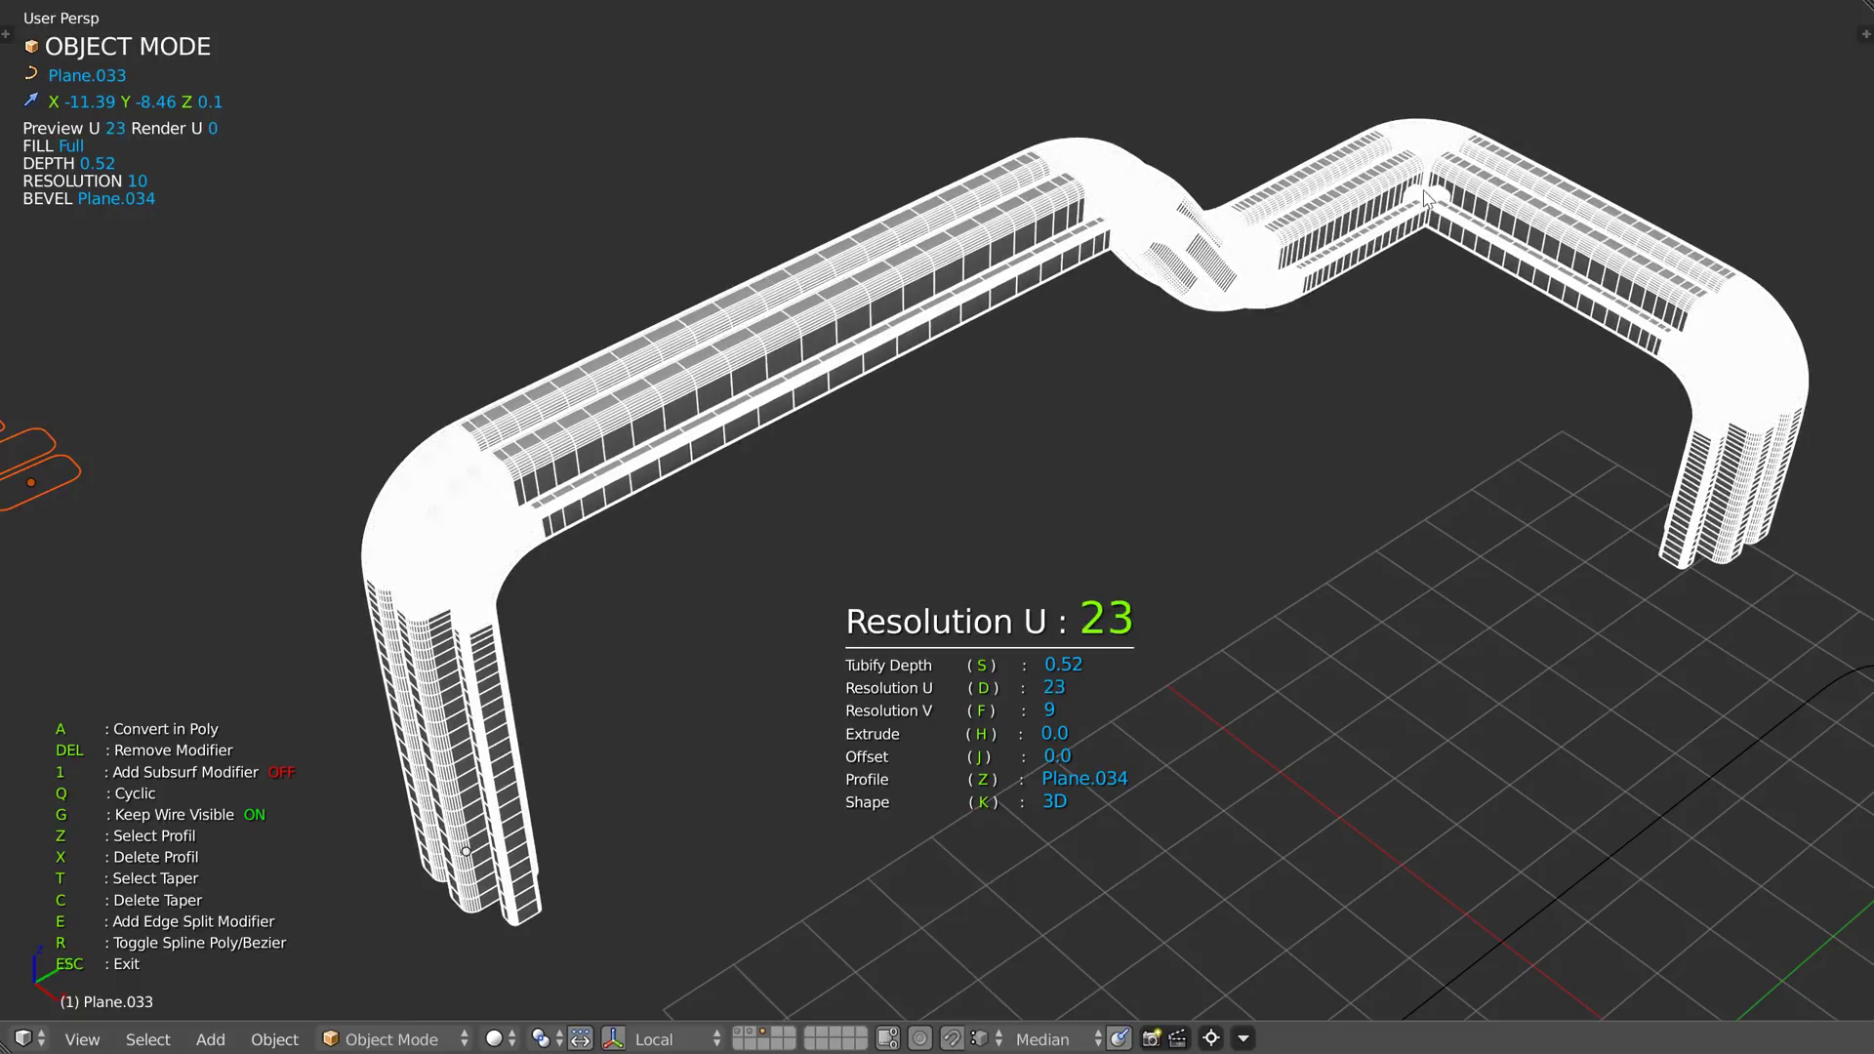
{"action": "key", "text": "d"}
{"action": "key", "text": "Escape"}
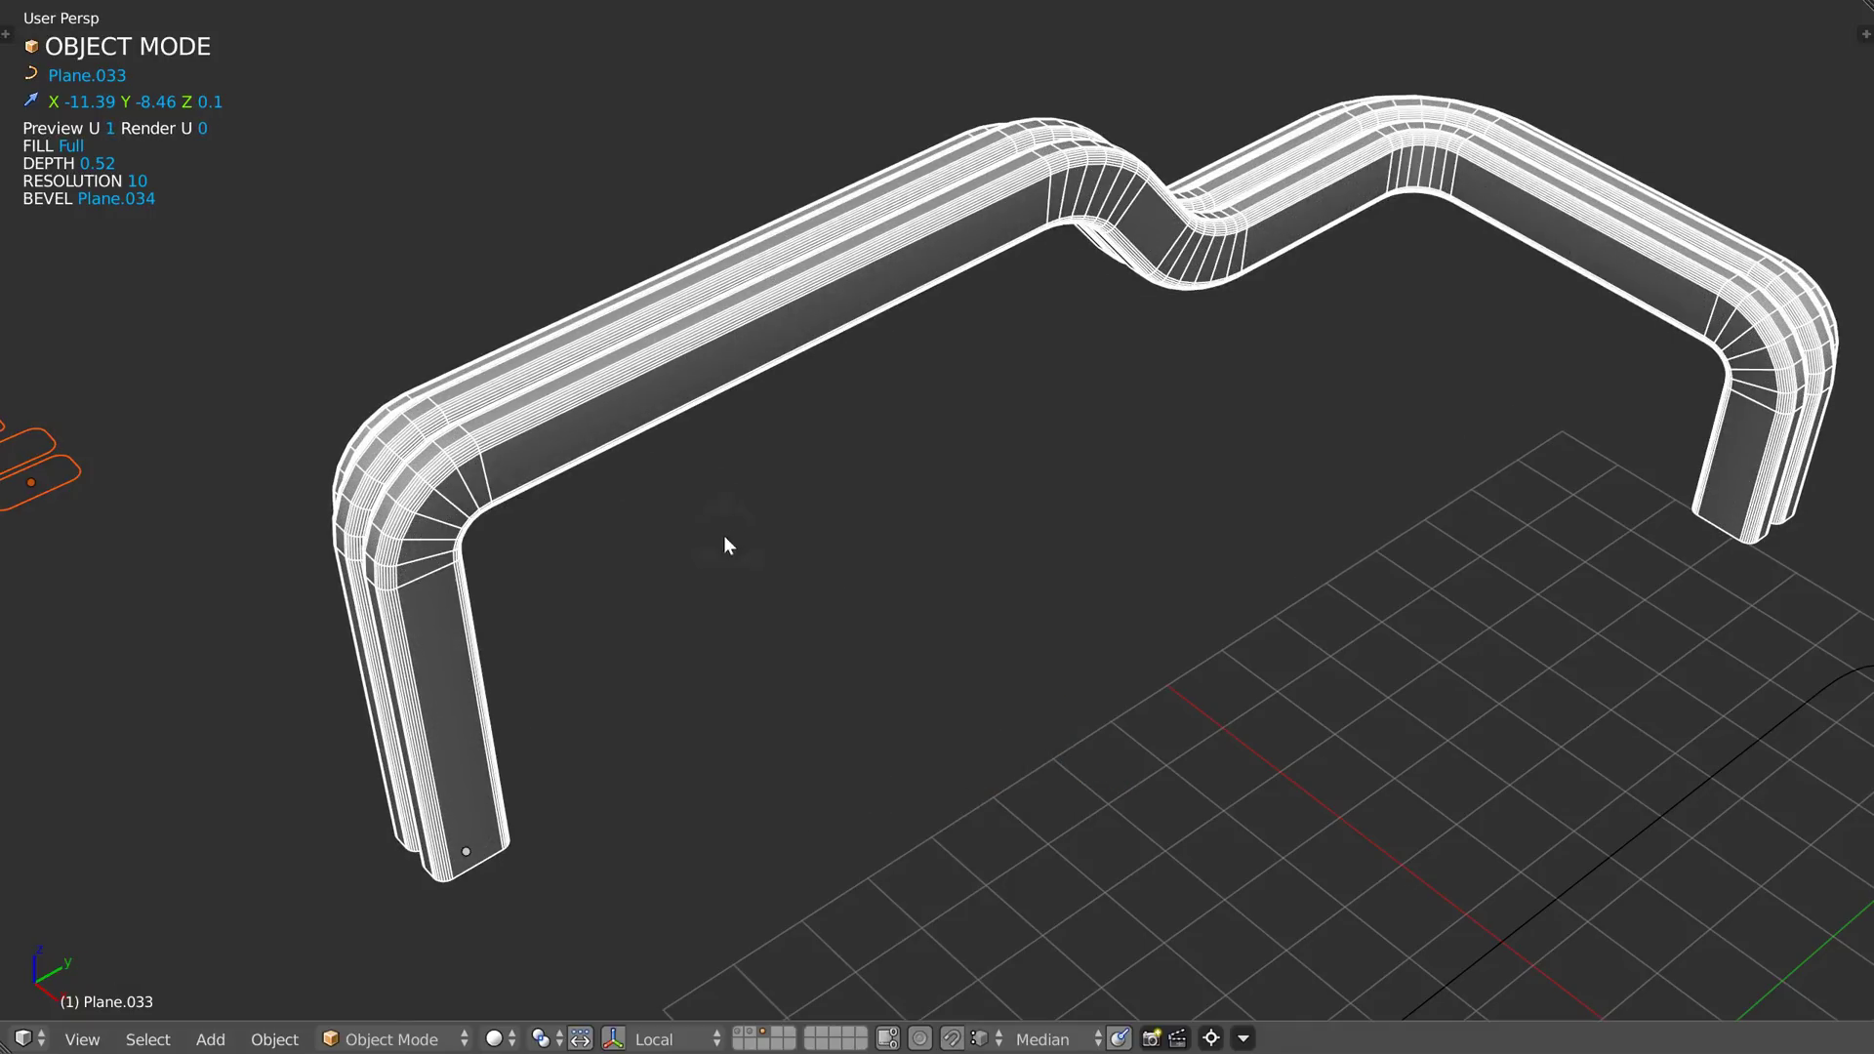
- Select the rounded vertex path and add a new plane at the 3D cursor by its start point
{"action": "scroll", "coordinate": [757, 449], "scroll_direction": "down", "scroll_amount": 3}
{"action": "middle_click_drag", "start_coordinate": [811, 498], "coordinate": [568, 299], "text": "shift"}
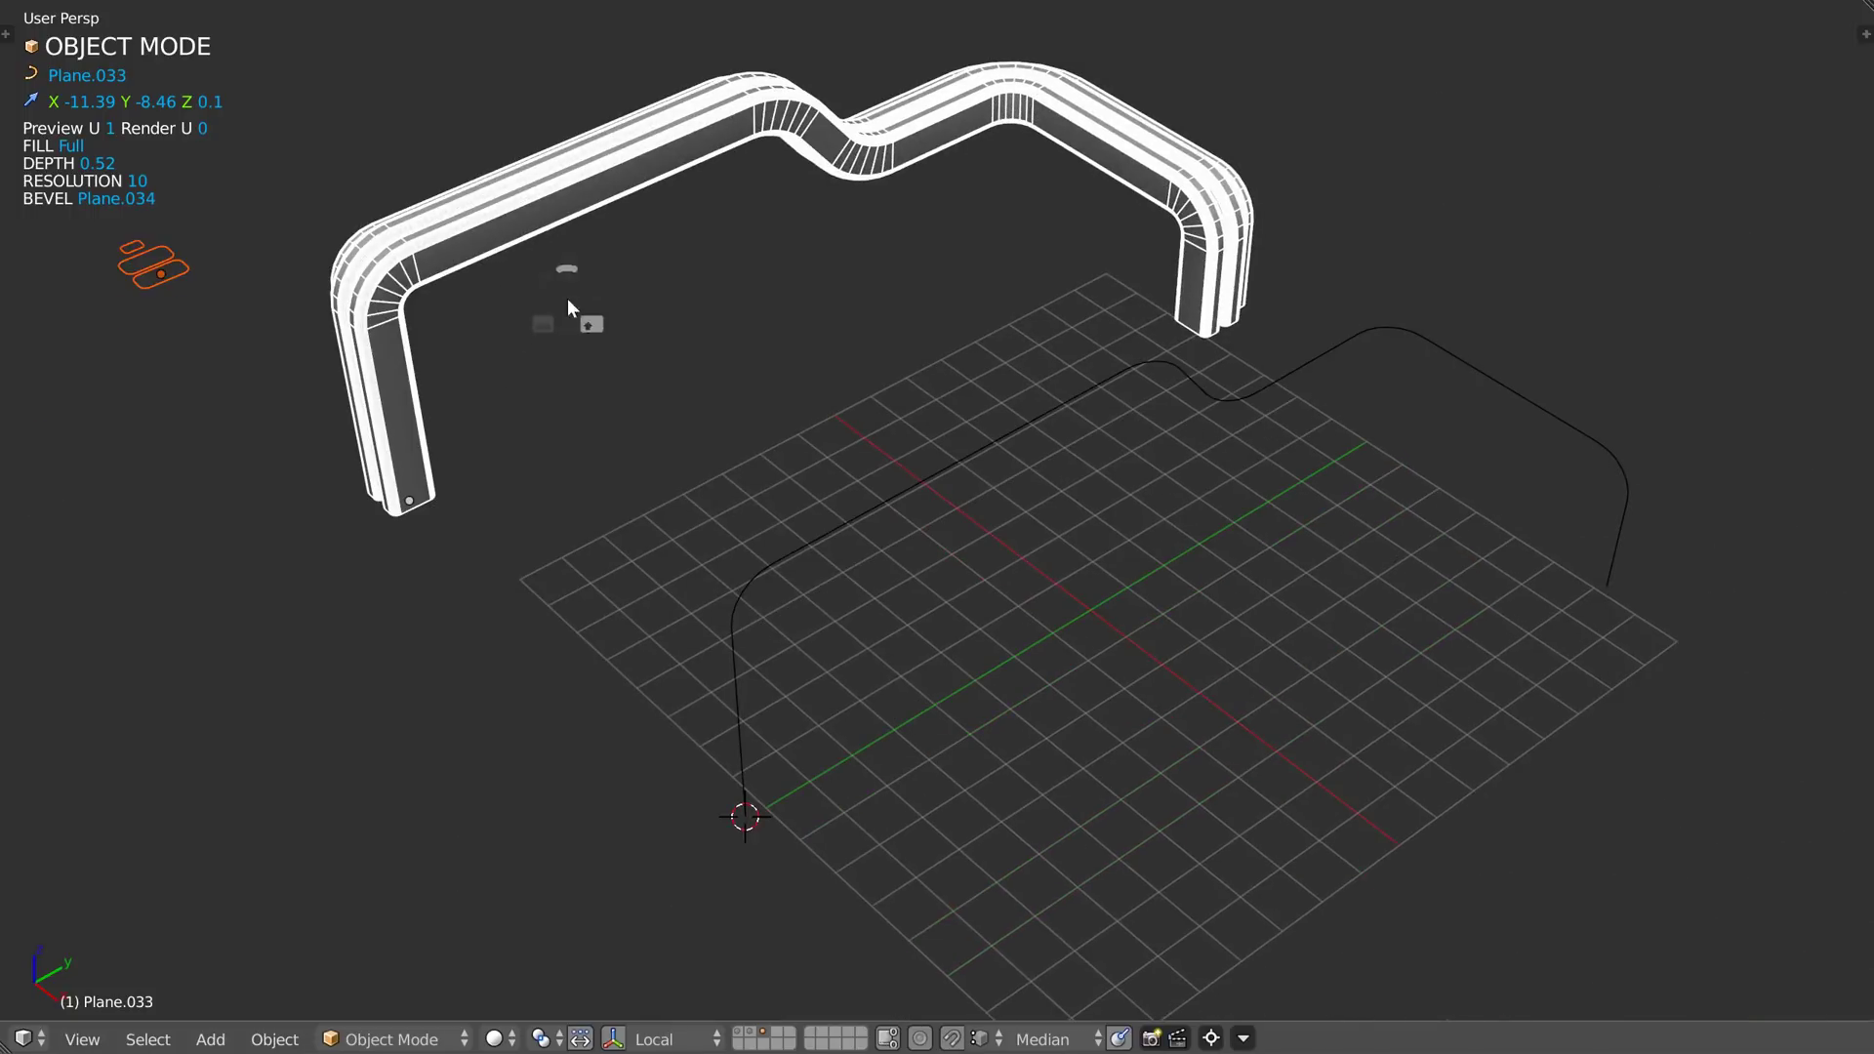
{"action": "left_click", "coordinate": [755, 605]}
{"action": "scroll", "coordinate": [745, 443], "scroll_direction": "up", "scroll_amount": 5}
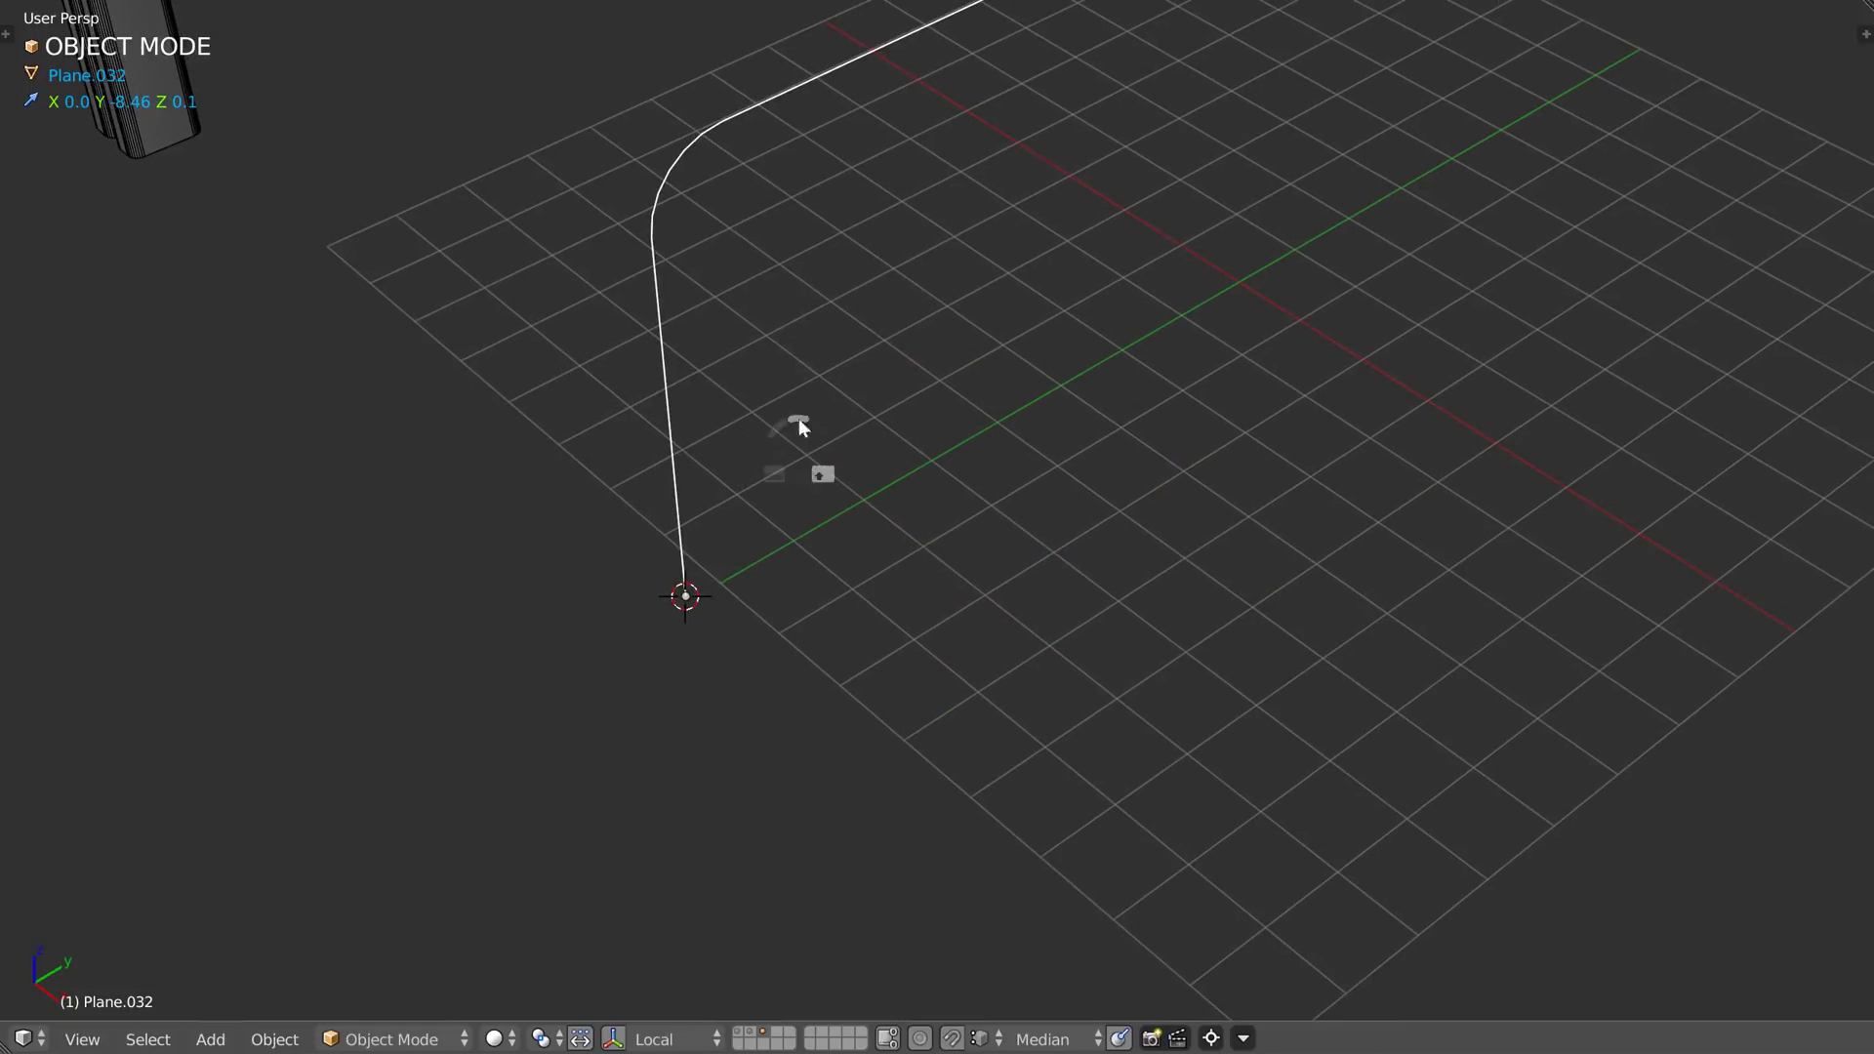
{"action": "scroll", "coordinate": [813, 465], "scroll_direction": "down", "scroll_amount": 2}
{"action": "right_click", "coordinate": [793, 565]}
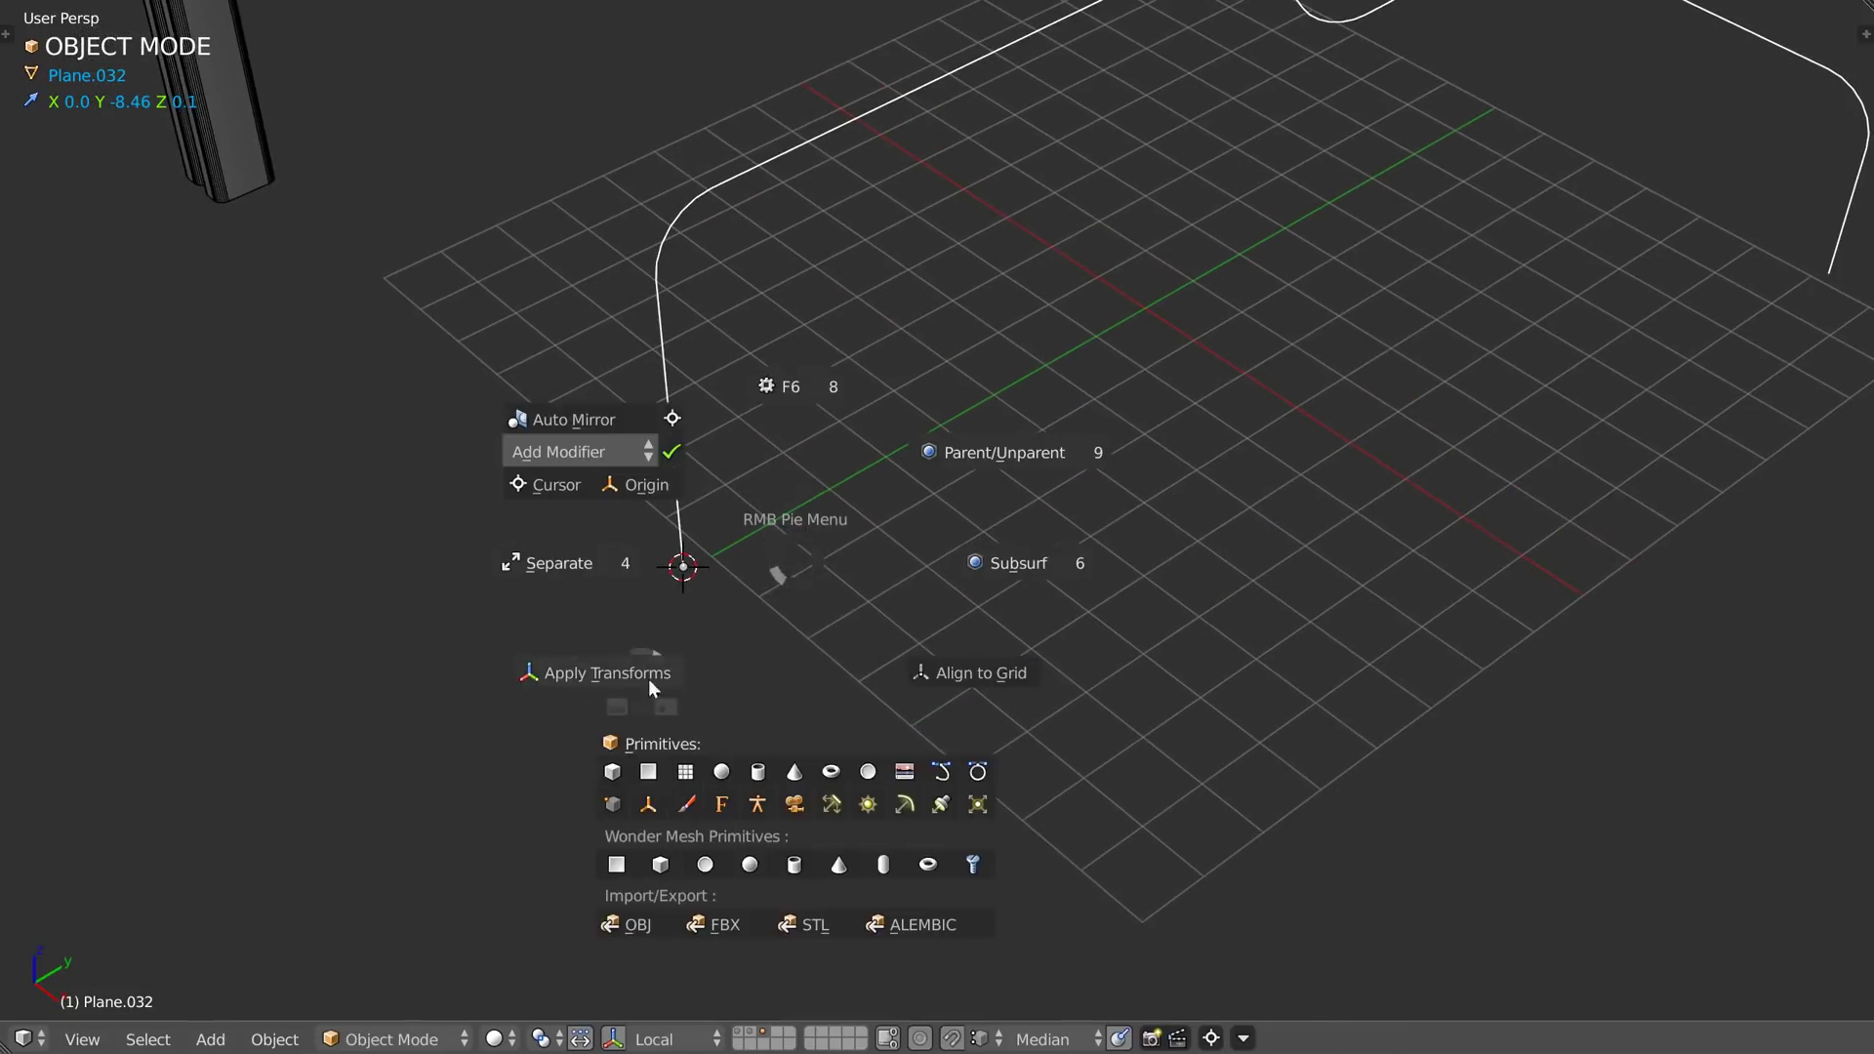
{"action": "left_click", "coordinate": [648, 774]}
- Collapse the new plane to a single vertex at its centre in Edit Mode and return to Object Mode
{"action": "key", "text": "Tab"}
{"action": "right_click", "coordinate": [755, 615]}
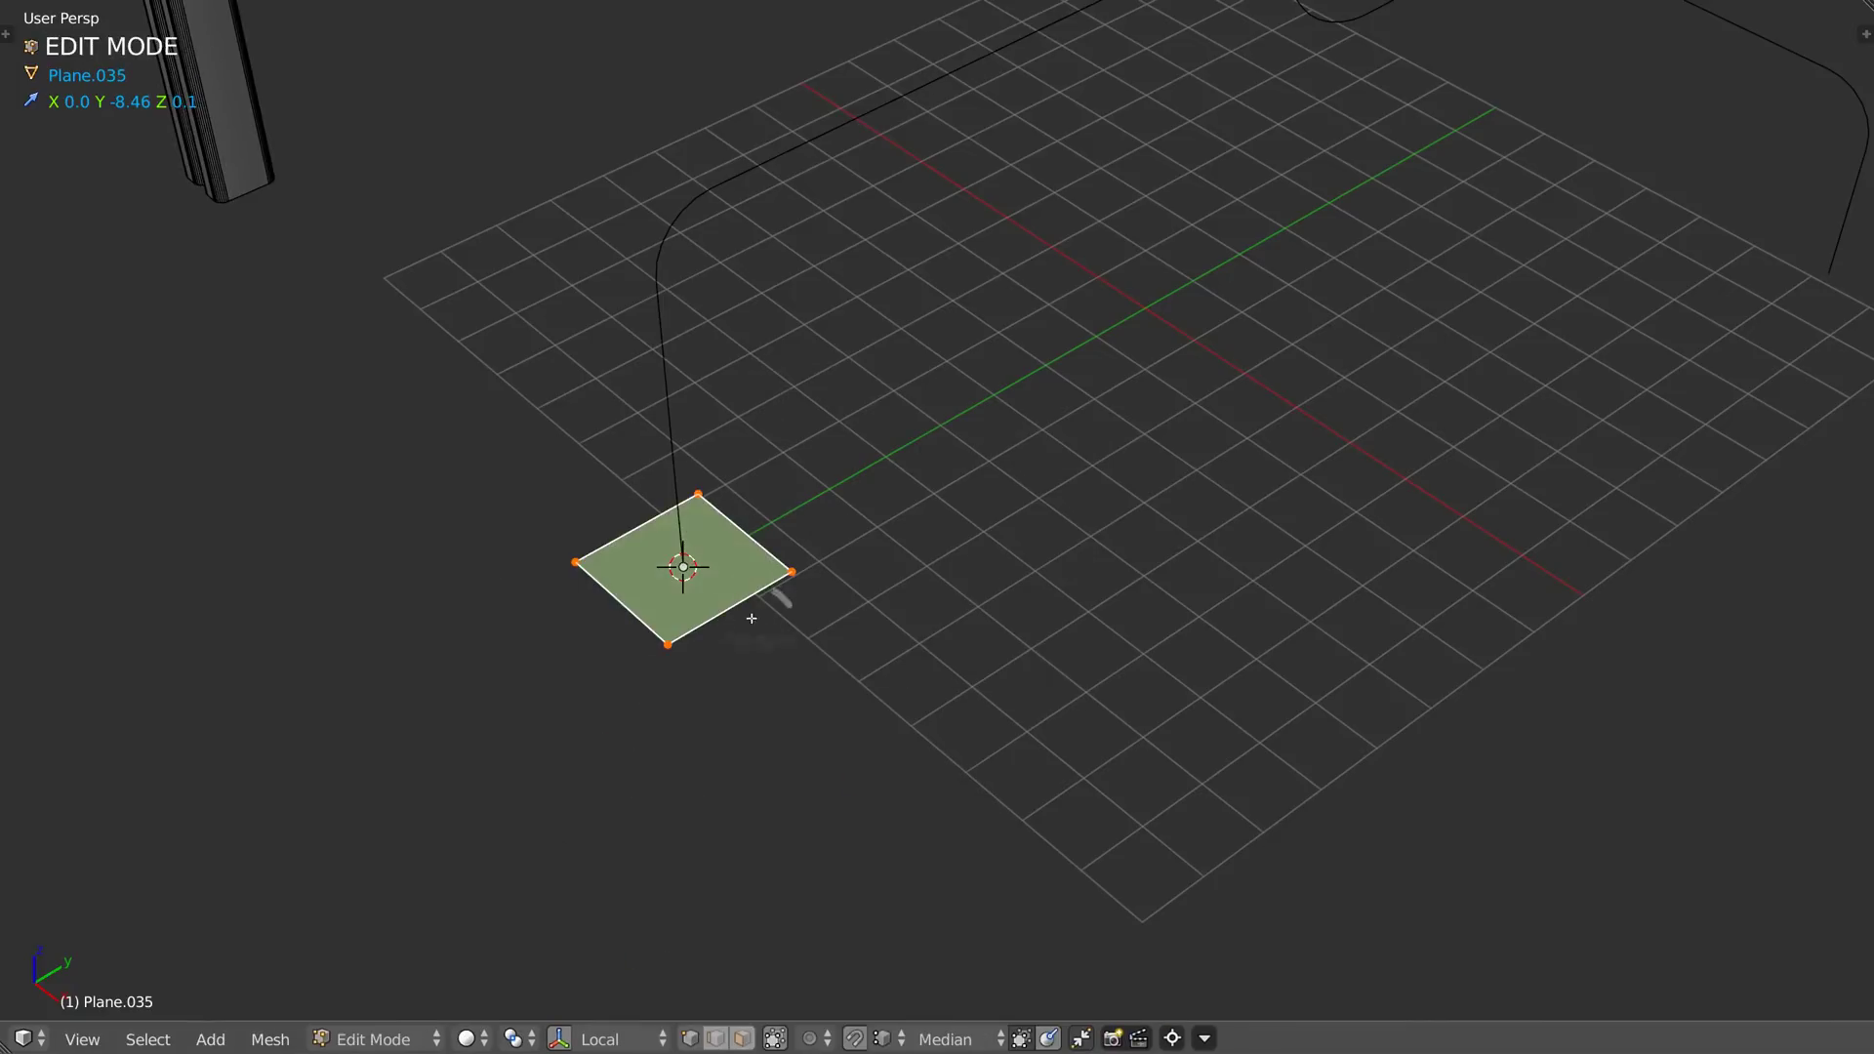
{"action": "left_click", "coordinate": [658, 836]}
{"action": "key", "text": "Tab"}
- Add a Displace modifier to the single-vertex object, set its direction to Y and adjust its strength
{"action": "right_click", "coordinate": [669, 771]}
{"action": "left_click", "coordinate": [661, 602]}
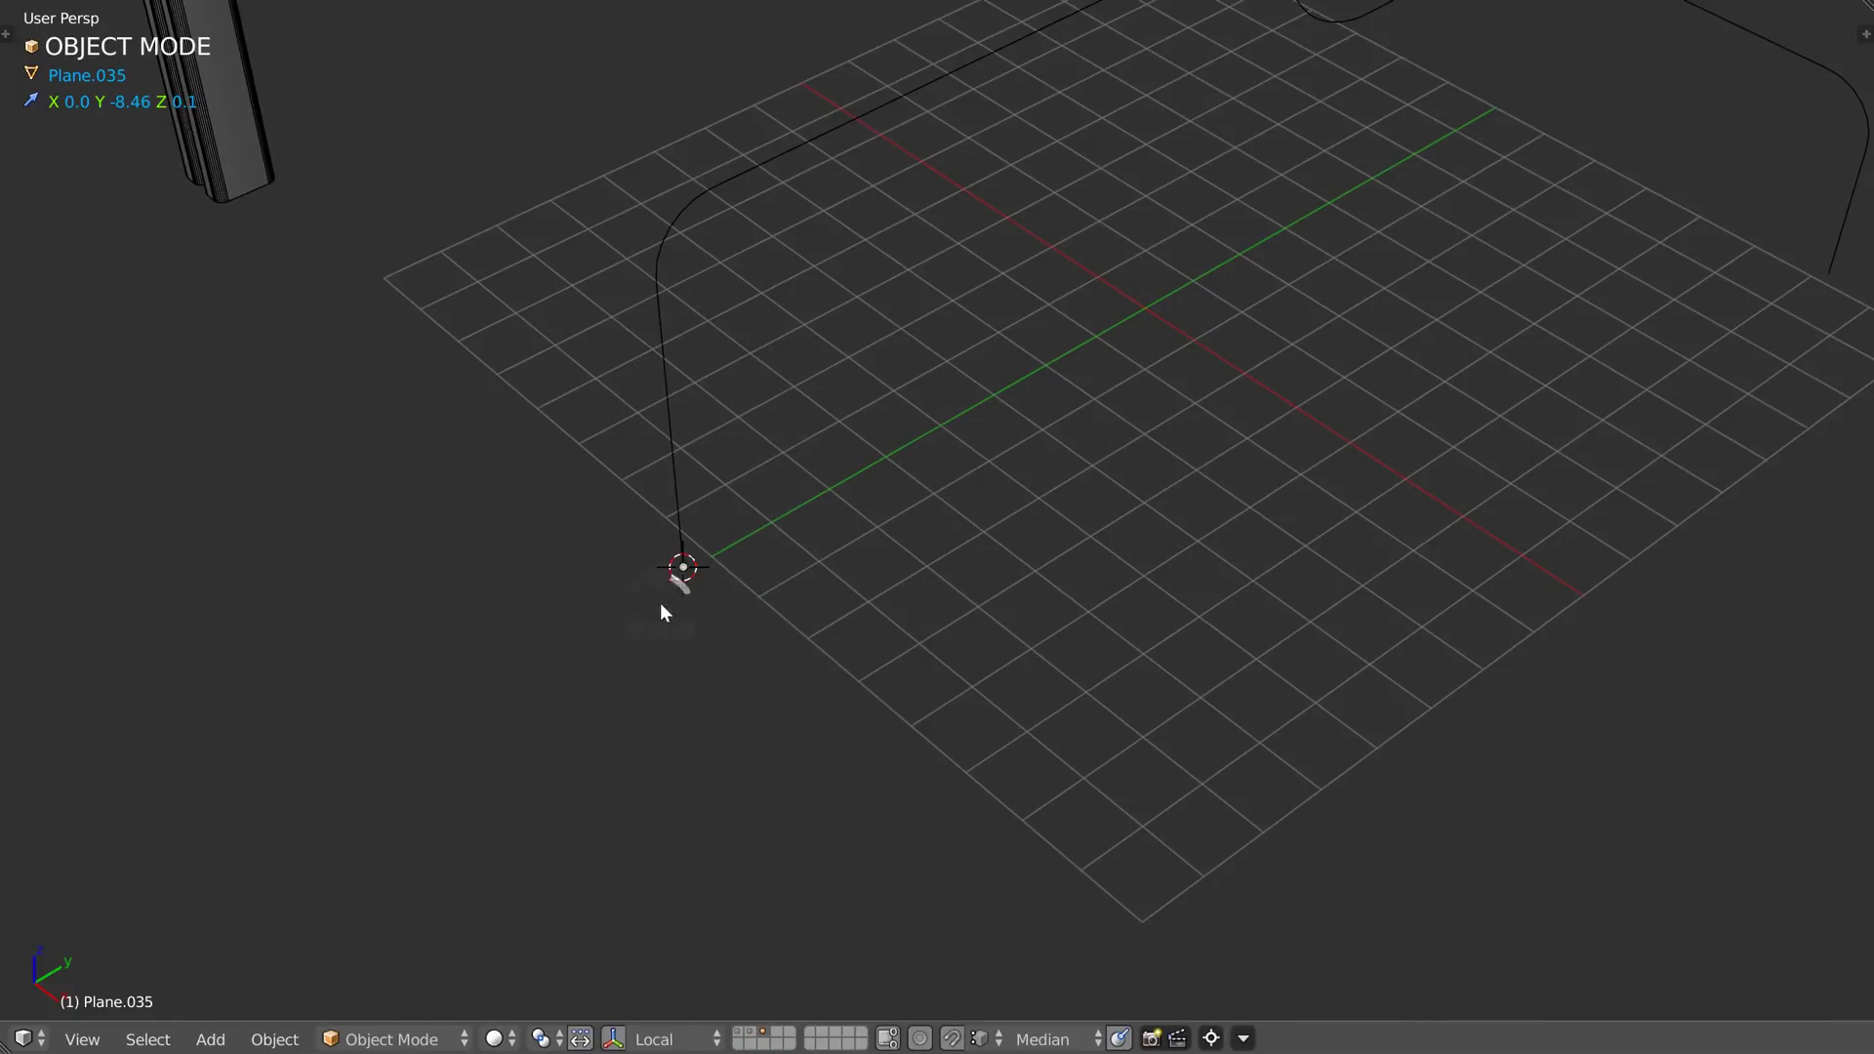
{"action": "middle_click_drag", "start_coordinate": [661, 602], "coordinate": [691, 594]}
{"action": "left_click", "coordinate": [697, 576]}
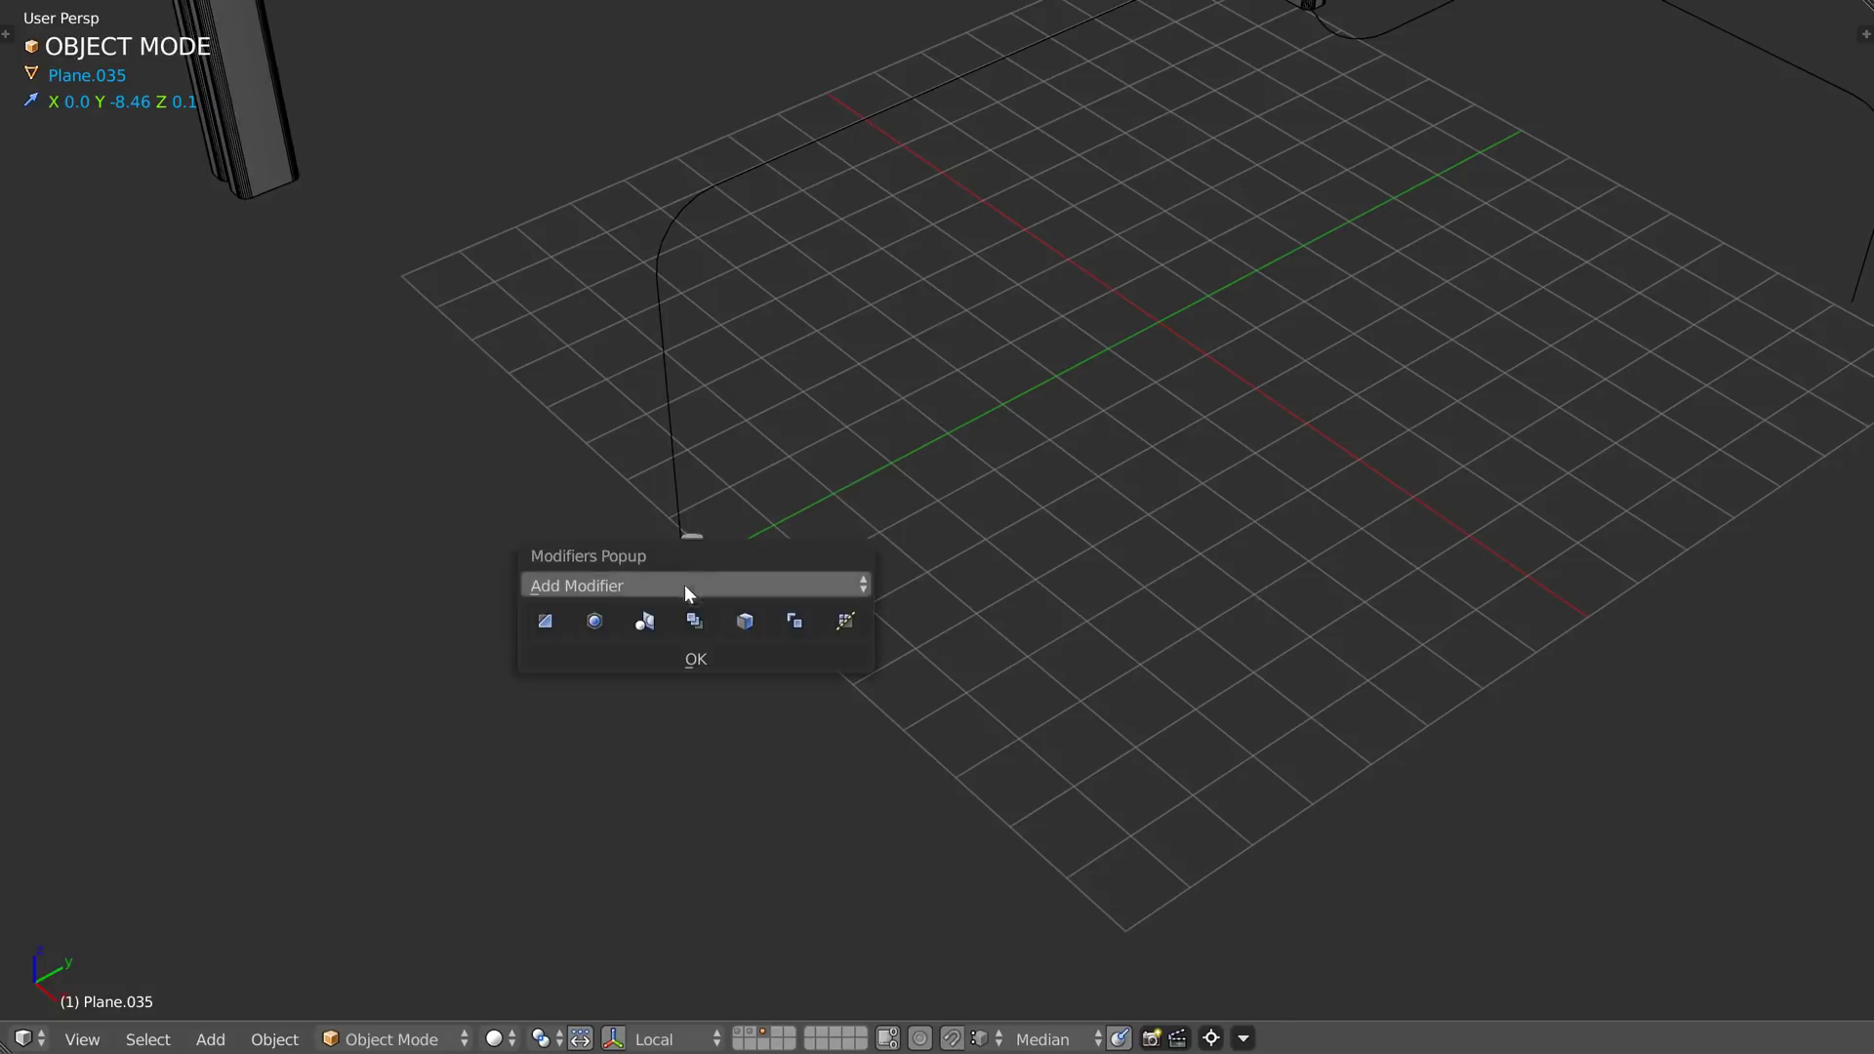
{"action": "left_click", "coordinate": [621, 583]}
{"action": "left_click", "coordinate": [1063, 758]}
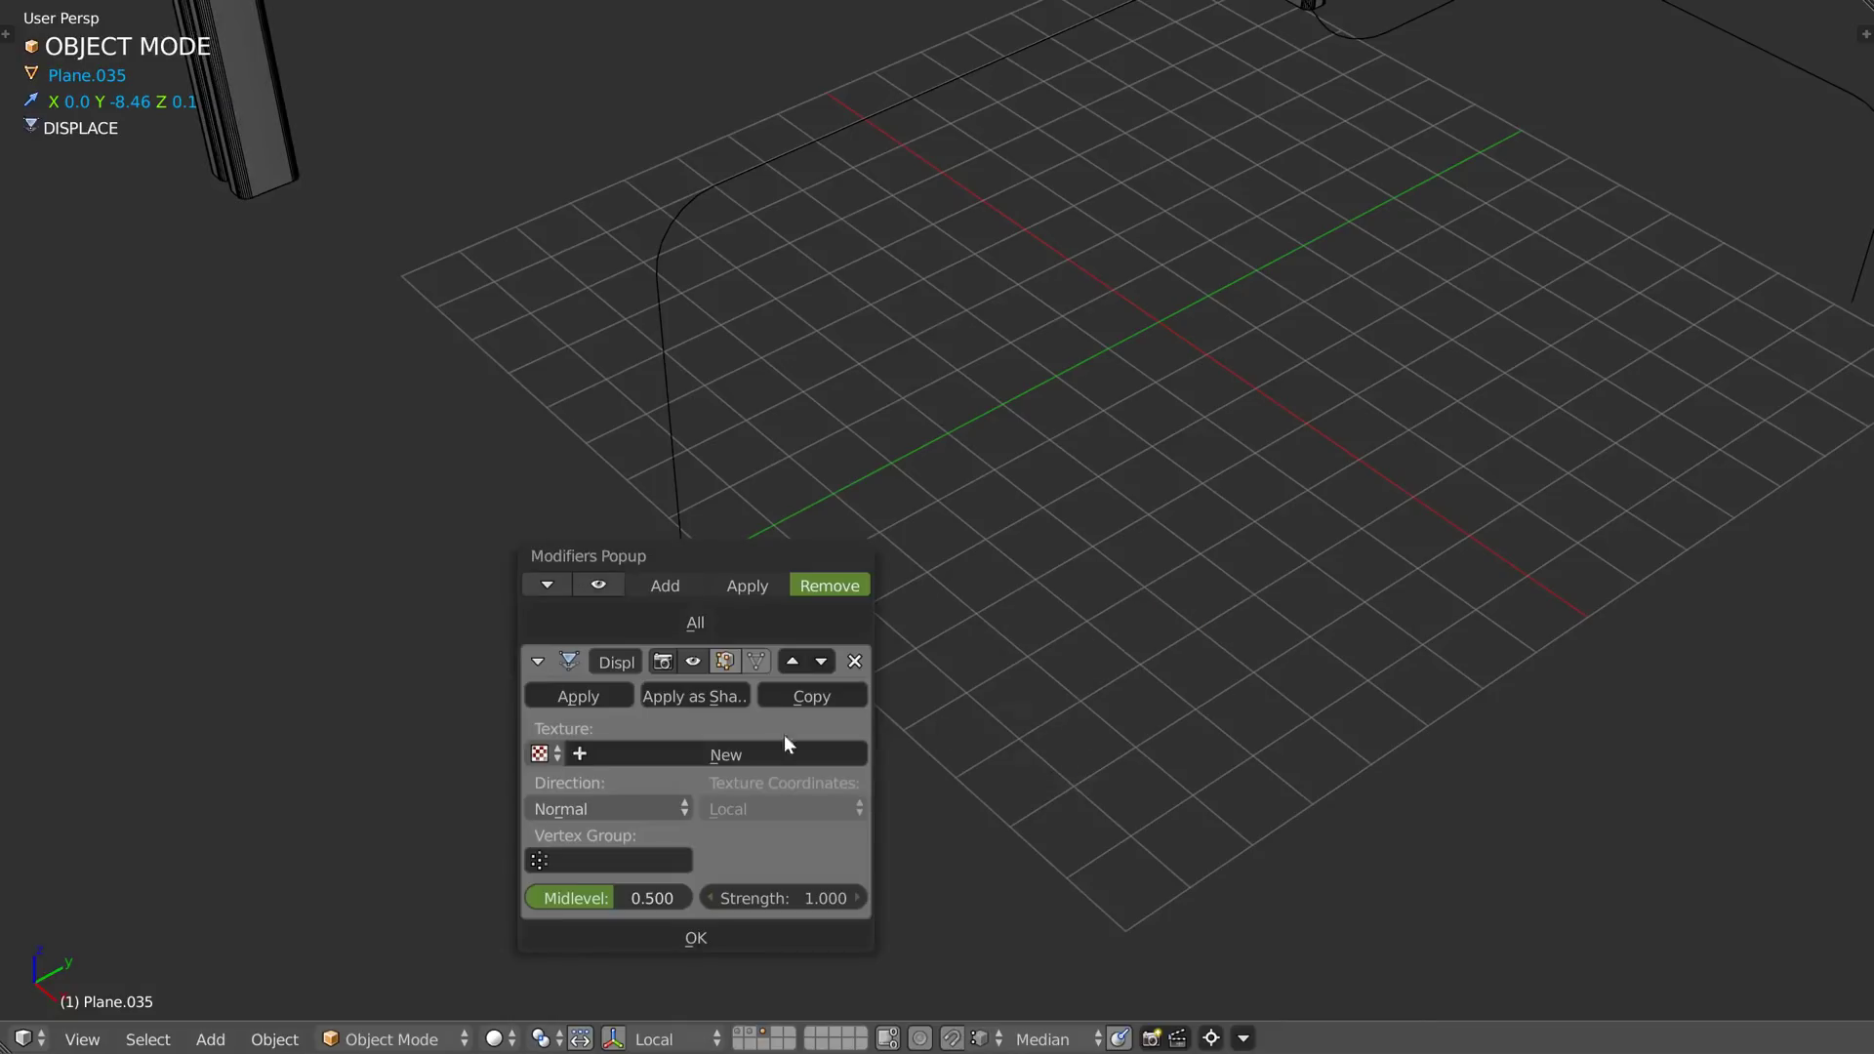
{"action": "left_click", "coordinate": [570, 810]}
{"action": "left_click", "coordinate": [550, 748]}
{"action": "left_click_drag", "start_coordinate": [681, 559], "coordinate": [1215, 319]}
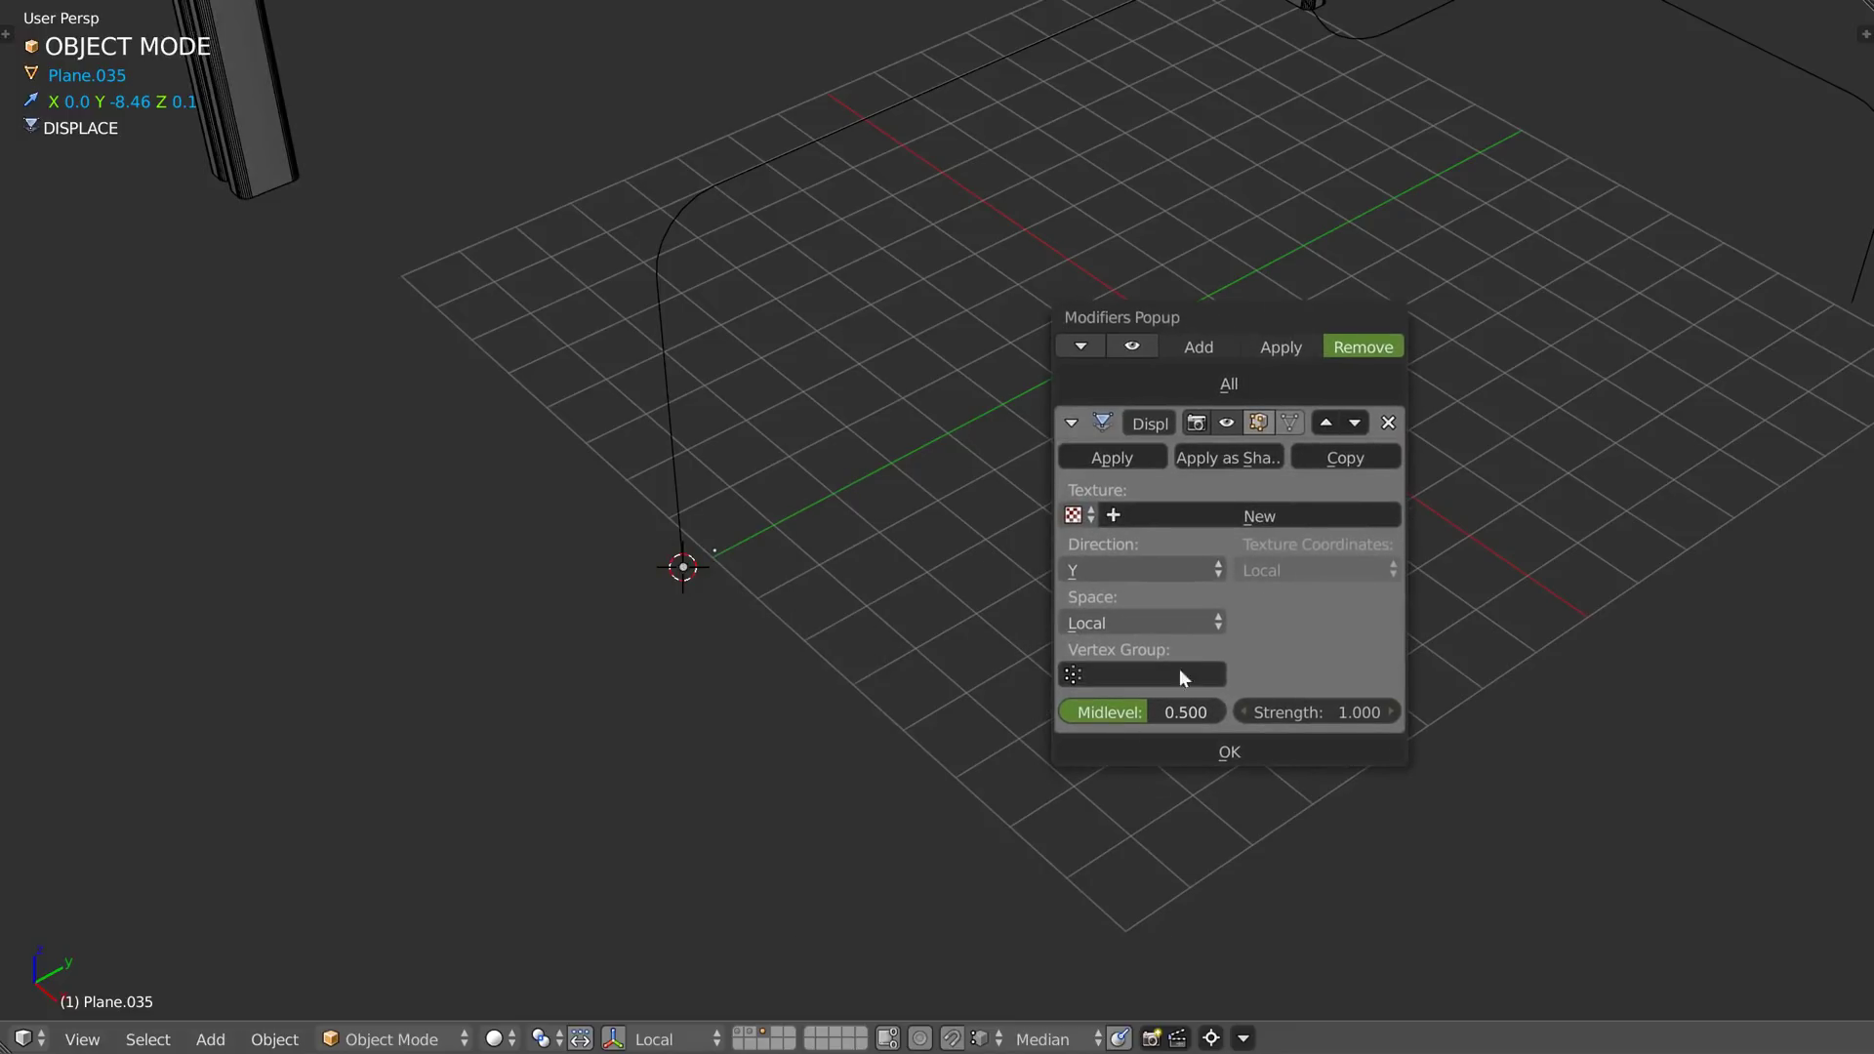
{"action": "left_click_drag", "start_coordinate": [1357, 715], "coordinate": [1334, 715]}
{"action": "middle_click_drag", "start_coordinate": [838, 596], "coordinate": [802, 560]}
- Add a Speedflow Screw to the displaced vertex to sweep it into a 24-step circle around Z
{"action": "key", "text": "ctrl+shift+q"}
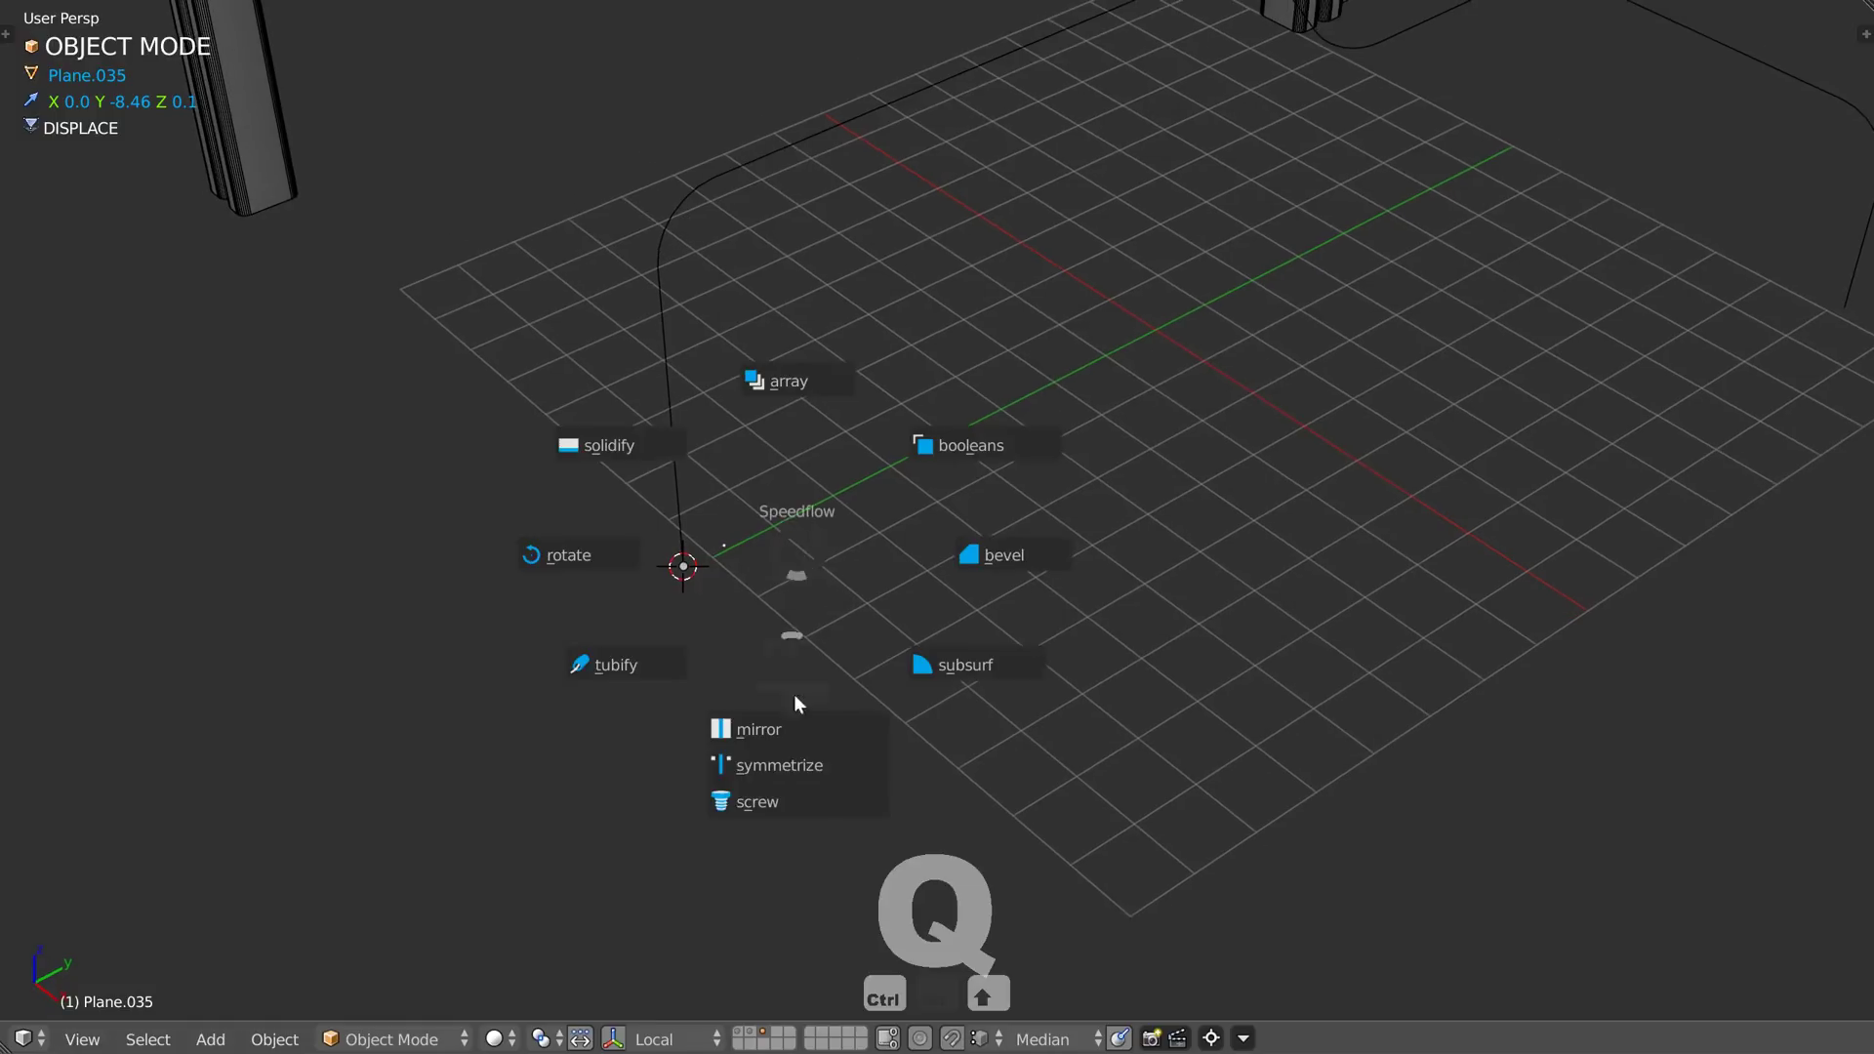
{"action": "left_click", "coordinate": [781, 806]}
{"action": "middle_click_drag", "start_coordinate": [781, 800], "coordinate": [759, 461]}
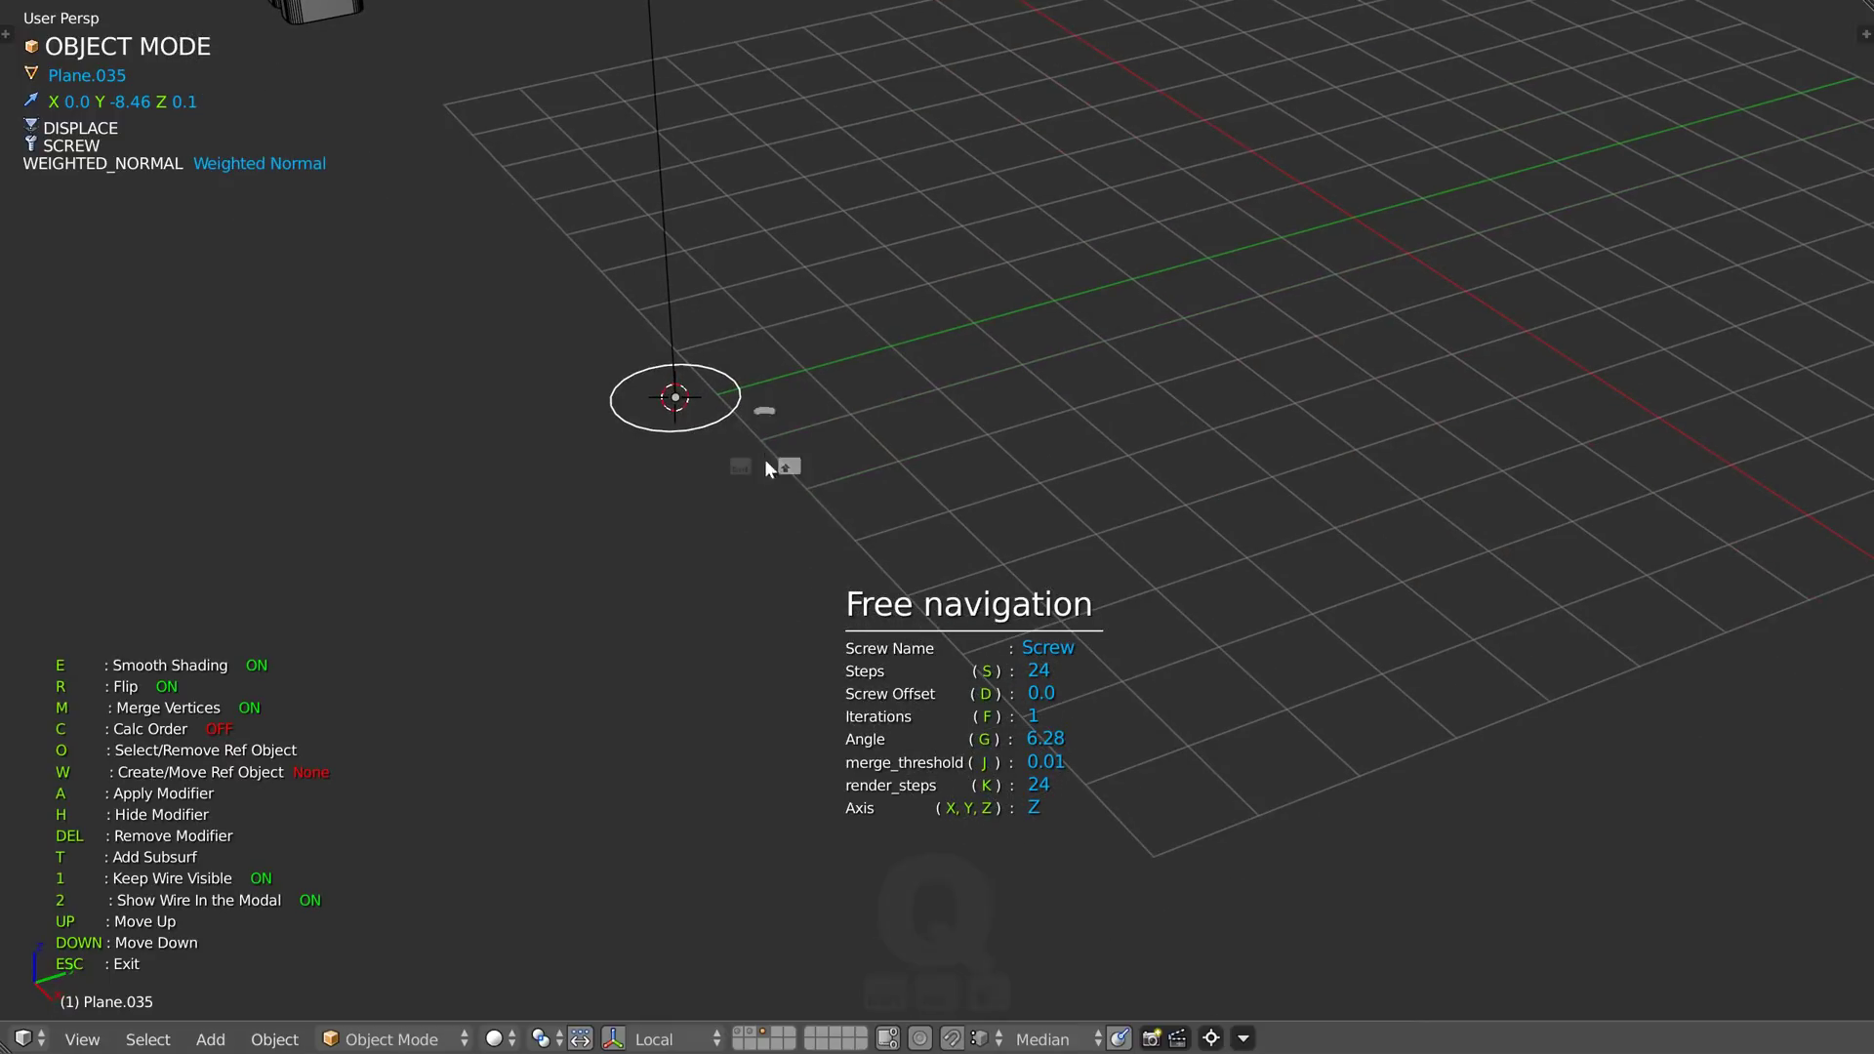
- Add a second Screw modifier with angle 0 and a screw offset of 2.93 to raise the circle into a cylinder
{"action": "key", "text": "KP_Add"}
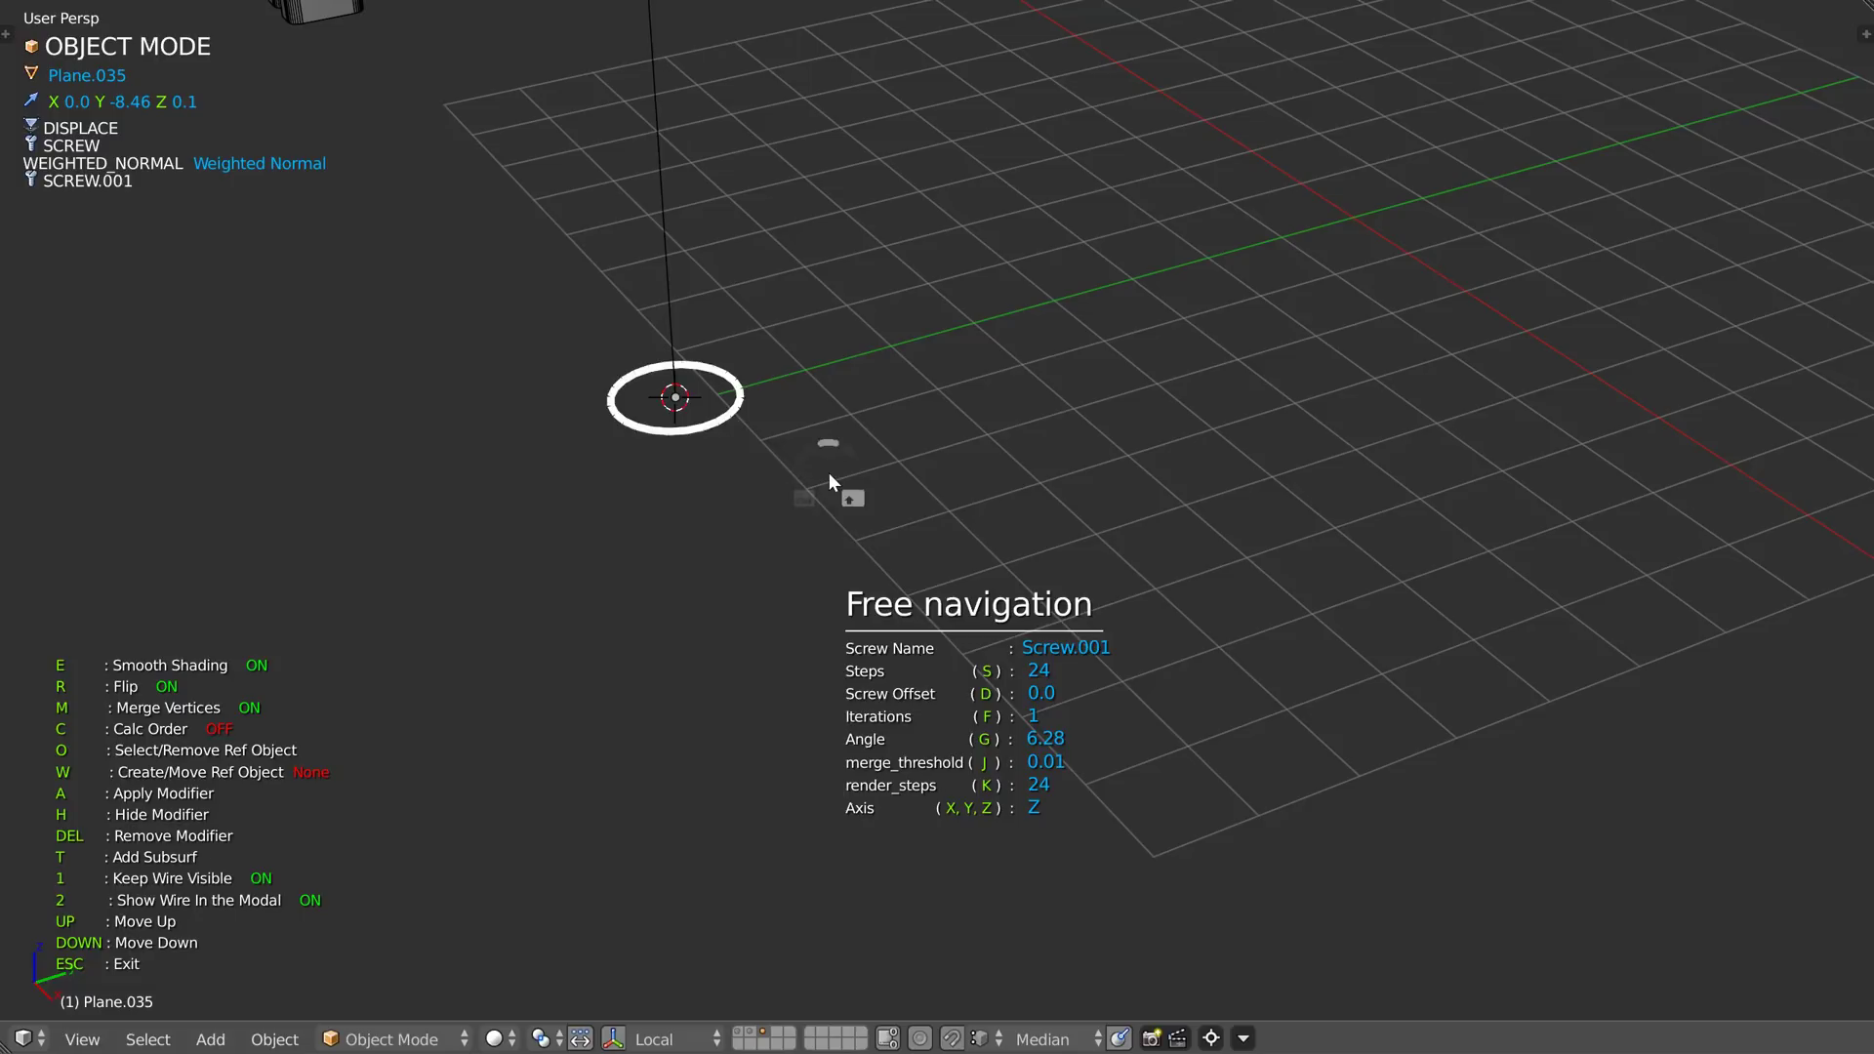
{"action": "type", "text": "g"}
{"action": "type", "text": "0"}
{"action": "key", "text": "Return"}
{"action": "key", "text": "d"}
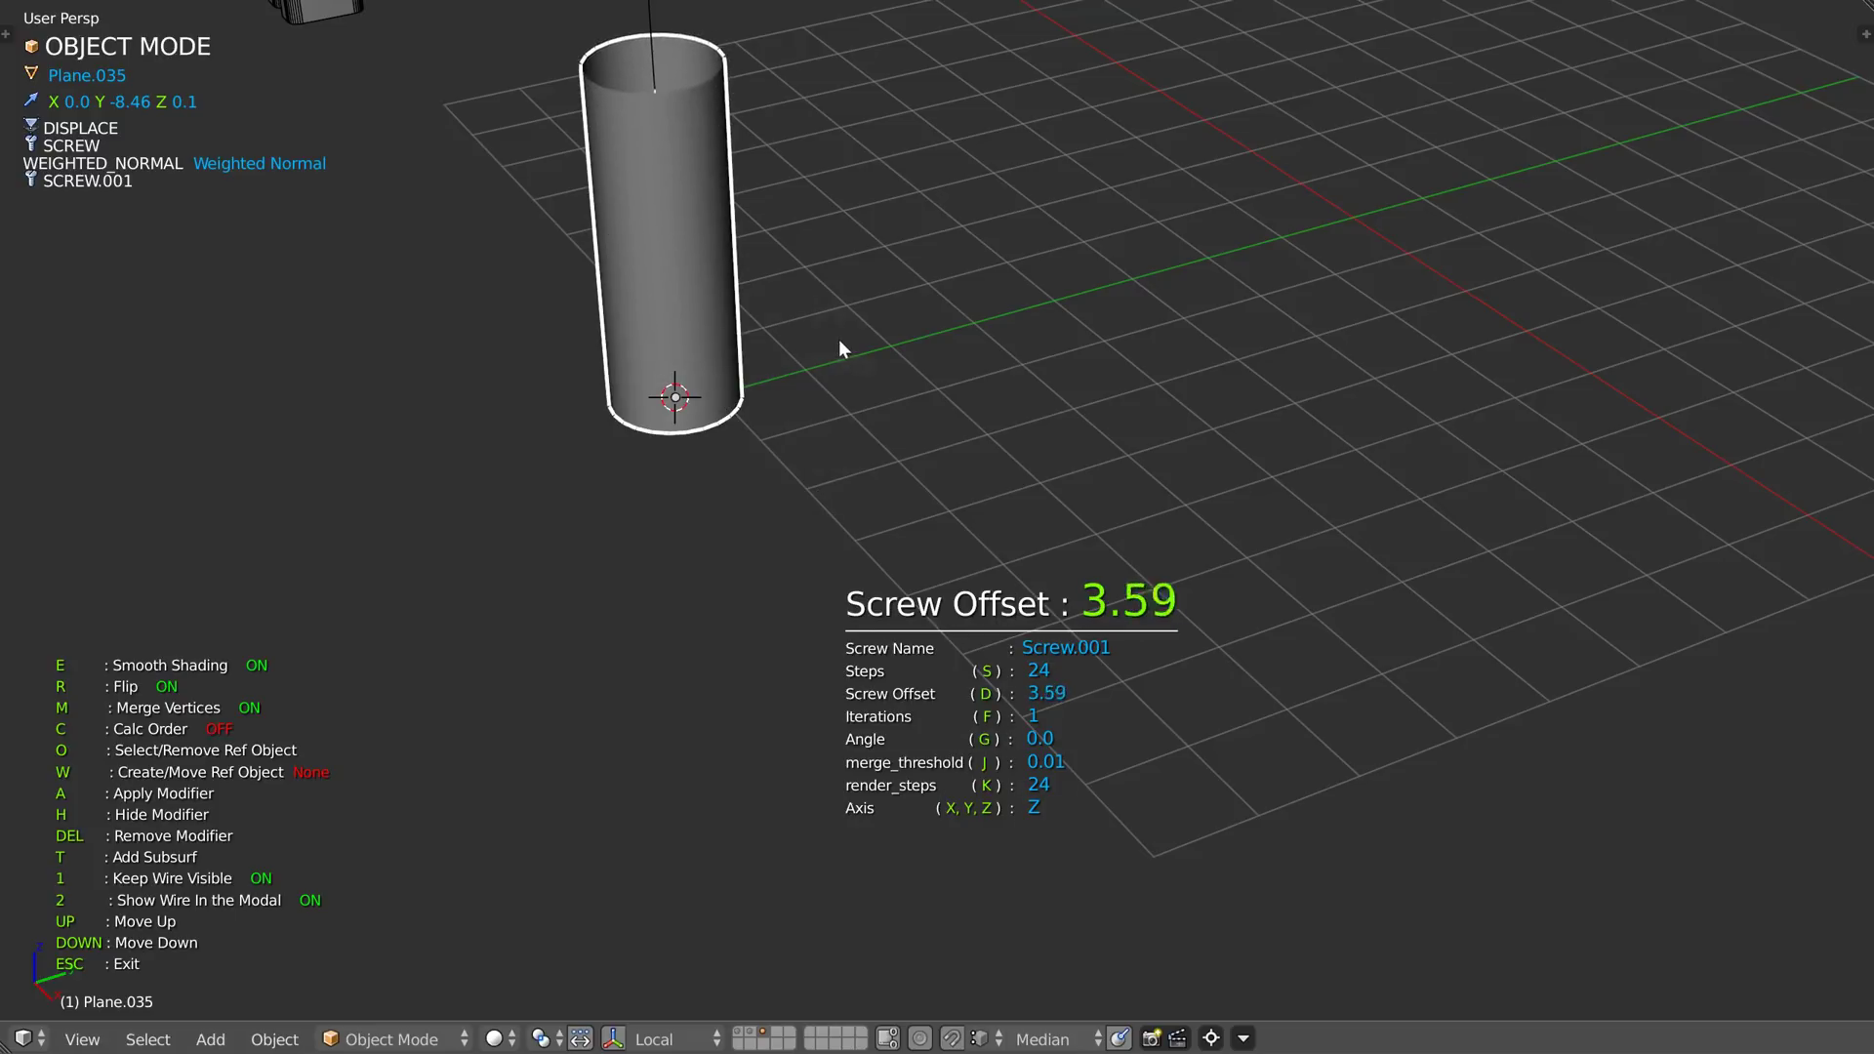
{"action": "left_click", "coordinate": [802, 365]}
{"action": "middle_click_drag", "start_coordinate": [675, 260], "coordinate": [667, 504], "text": "shift"}
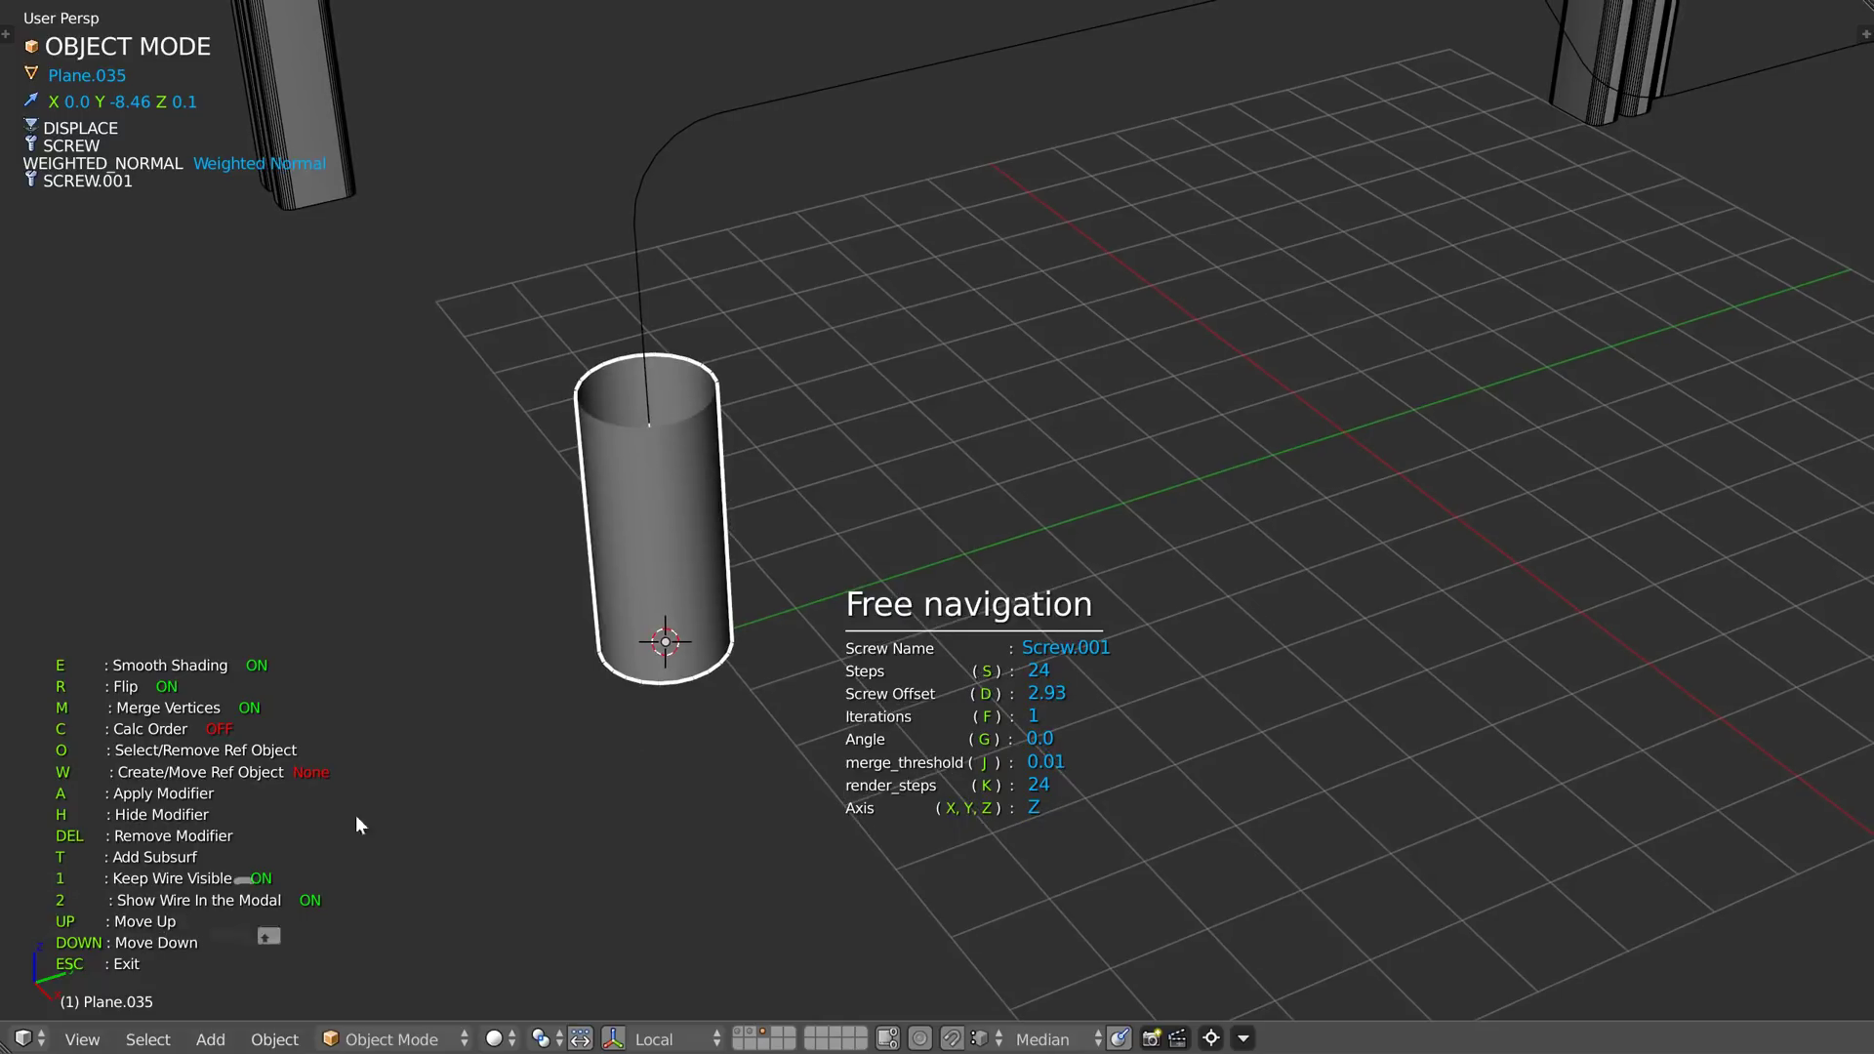
- Show the wireframe and set the second Screw modifier to 13 steps with a screw offset of 3.46
{"action": "key", "text": "2"}
{"action": "middle_click_drag", "start_coordinate": [699, 532], "coordinate": [703, 511]}
{"action": "key", "text": "s"}
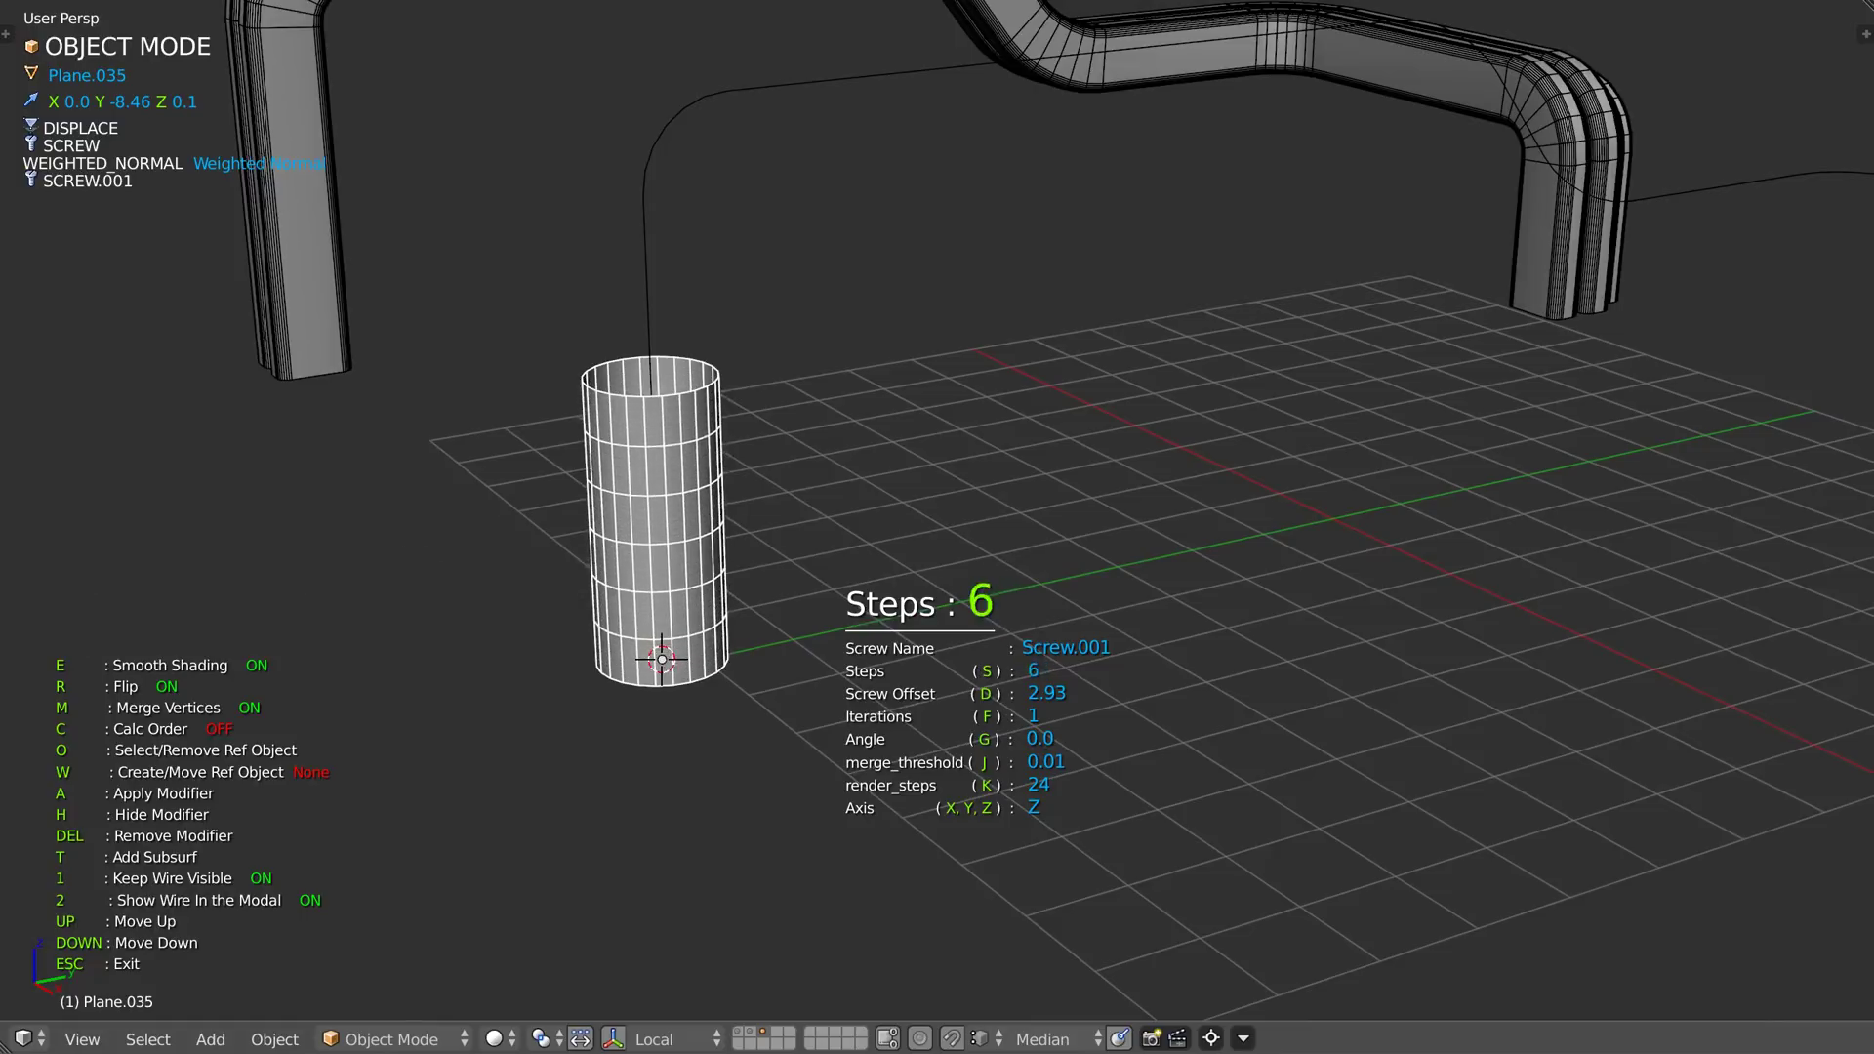
{"action": "key", "text": "d"}
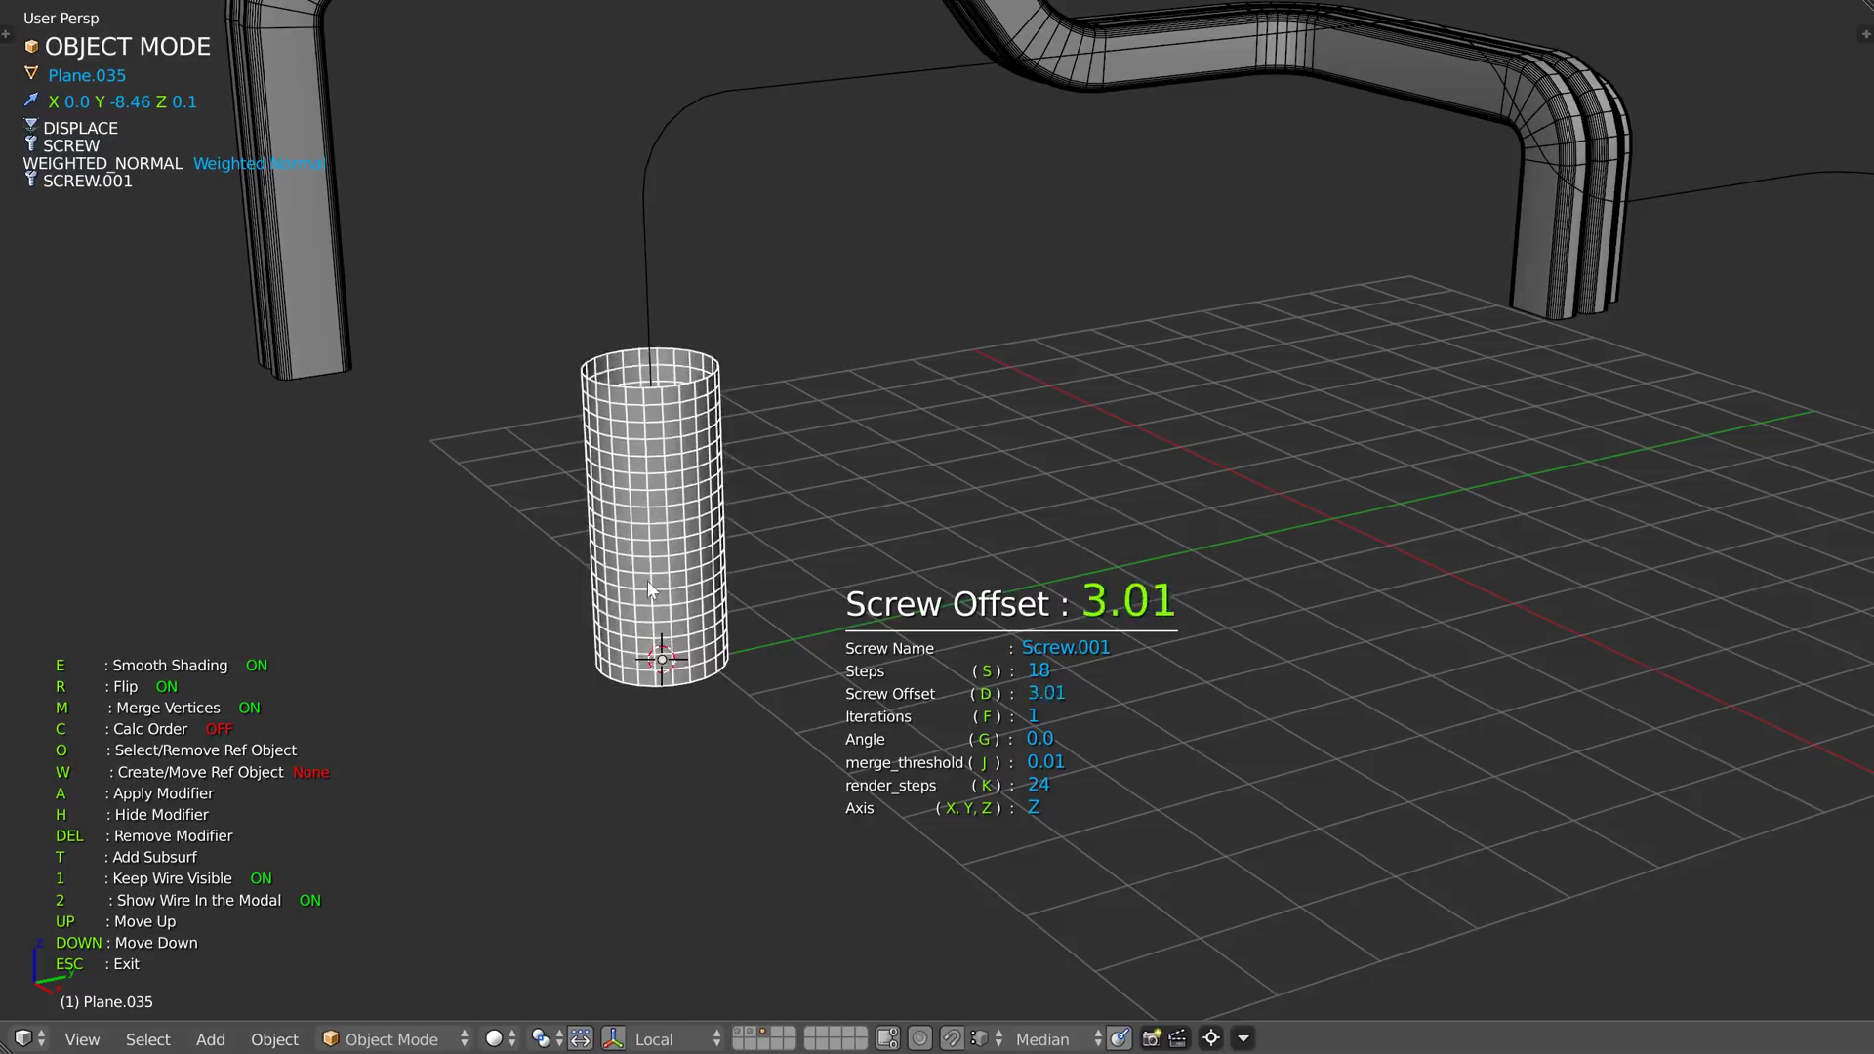
{"action": "key", "text": "s"}
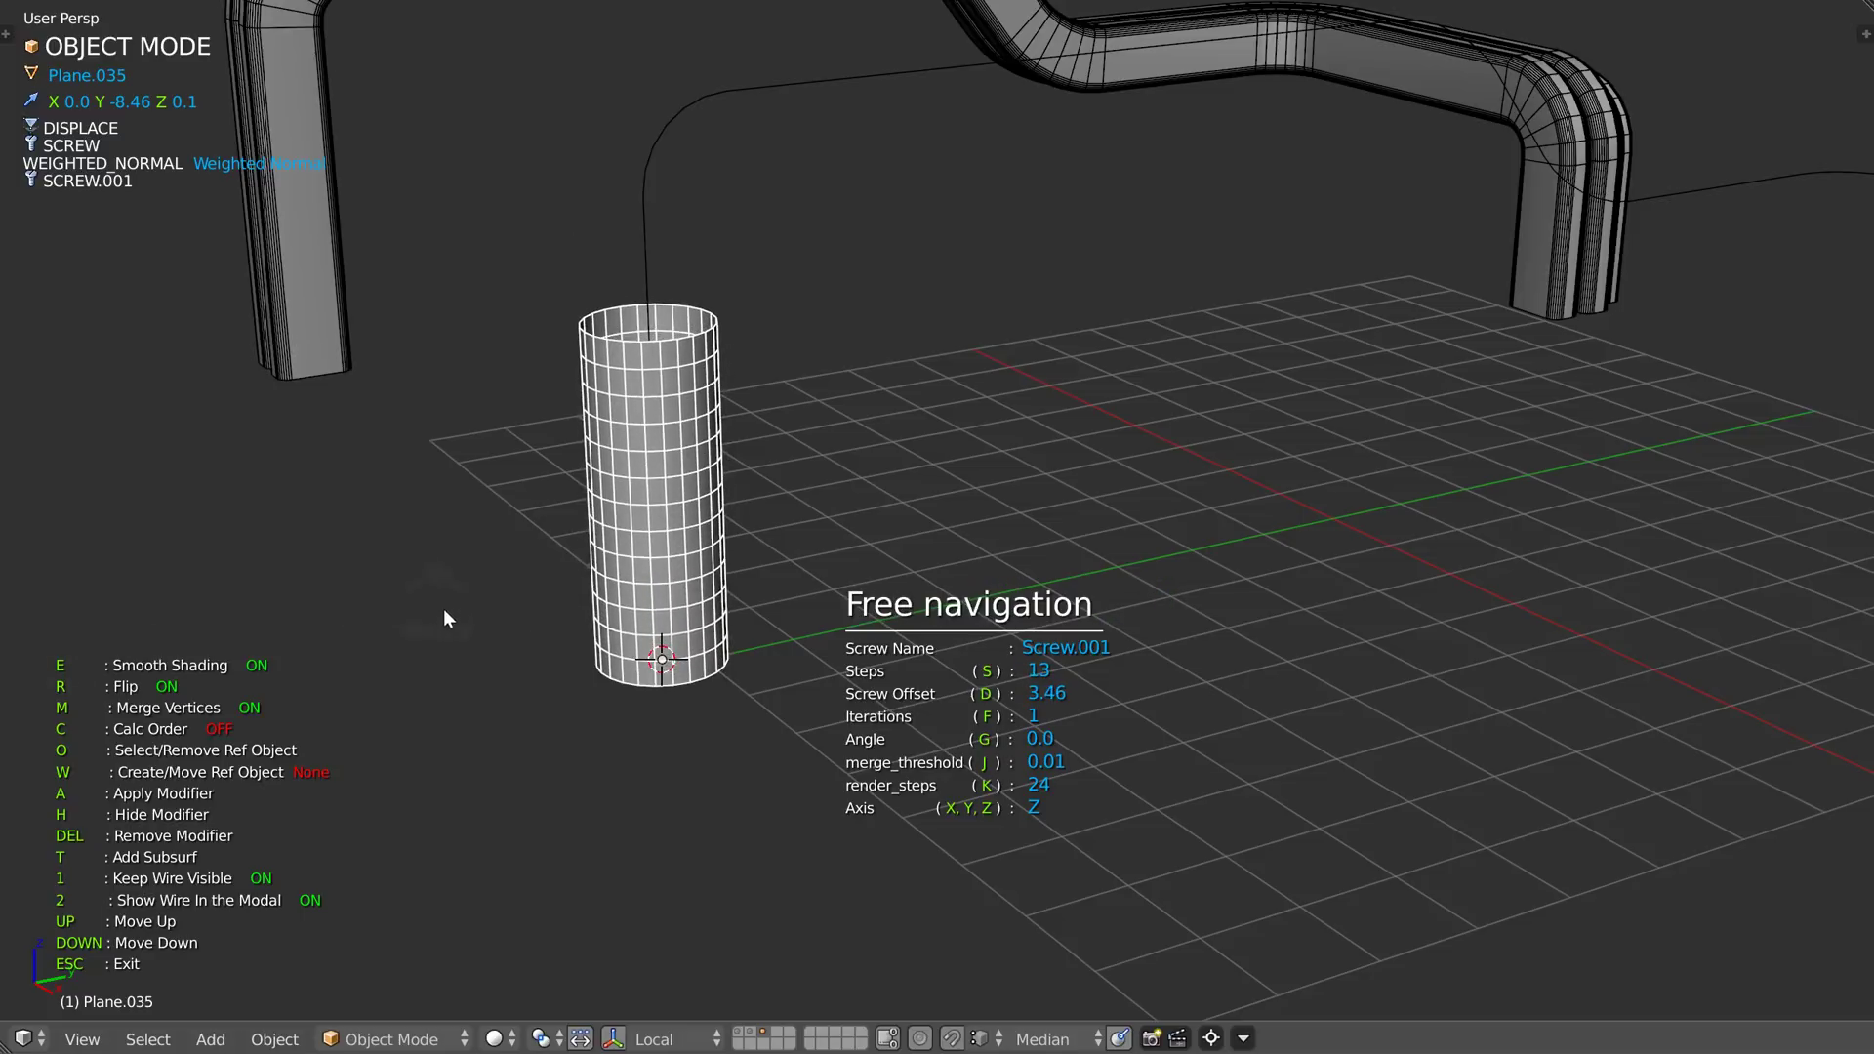
{"action": "left_click", "coordinate": [714, 528]}
{"action": "middle_click_drag", "start_coordinate": [728, 451], "coordinate": [768, 460]}
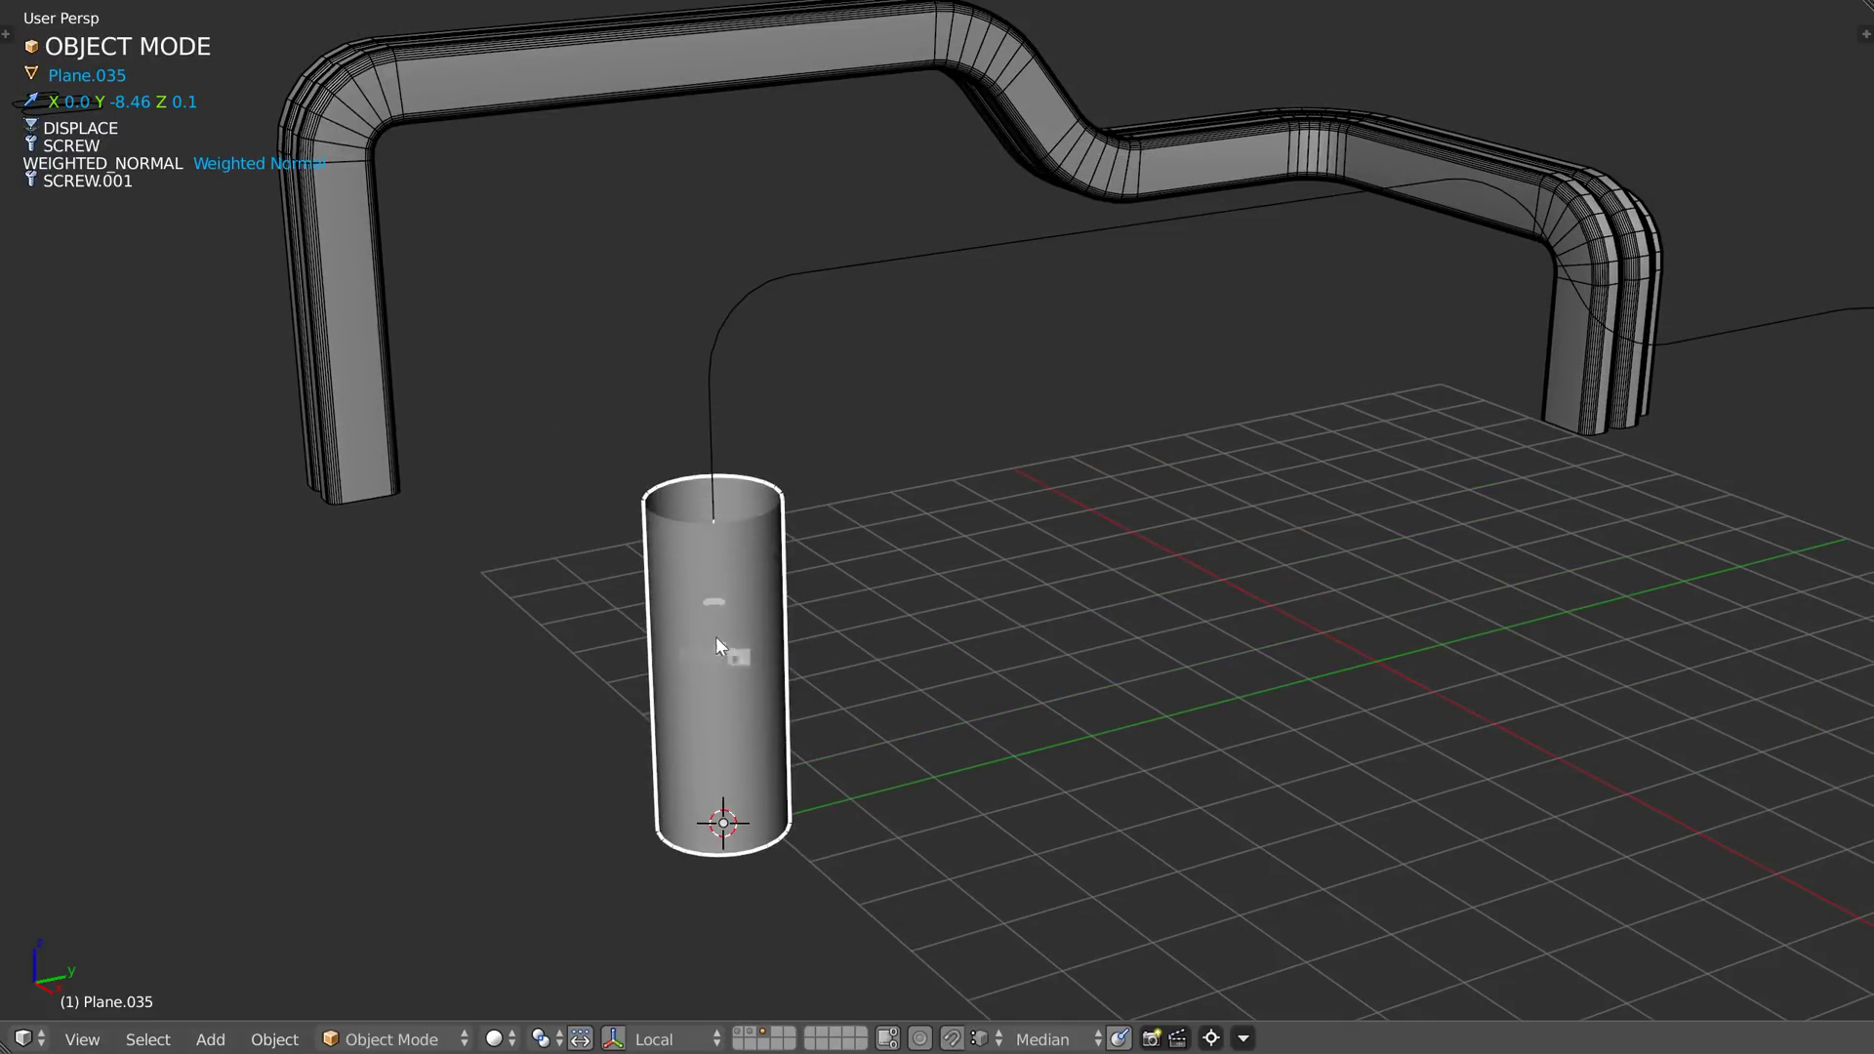
- Add a Curve modifier to the cylinder
{"action": "scroll", "coordinate": [903, 483], "scroll_direction": "down", "scroll_amount": 2}
{"action": "middle_click_drag", "start_coordinate": [828, 516], "coordinate": [834, 449], "text": "shift"}
{"action": "key", "text": "space"}
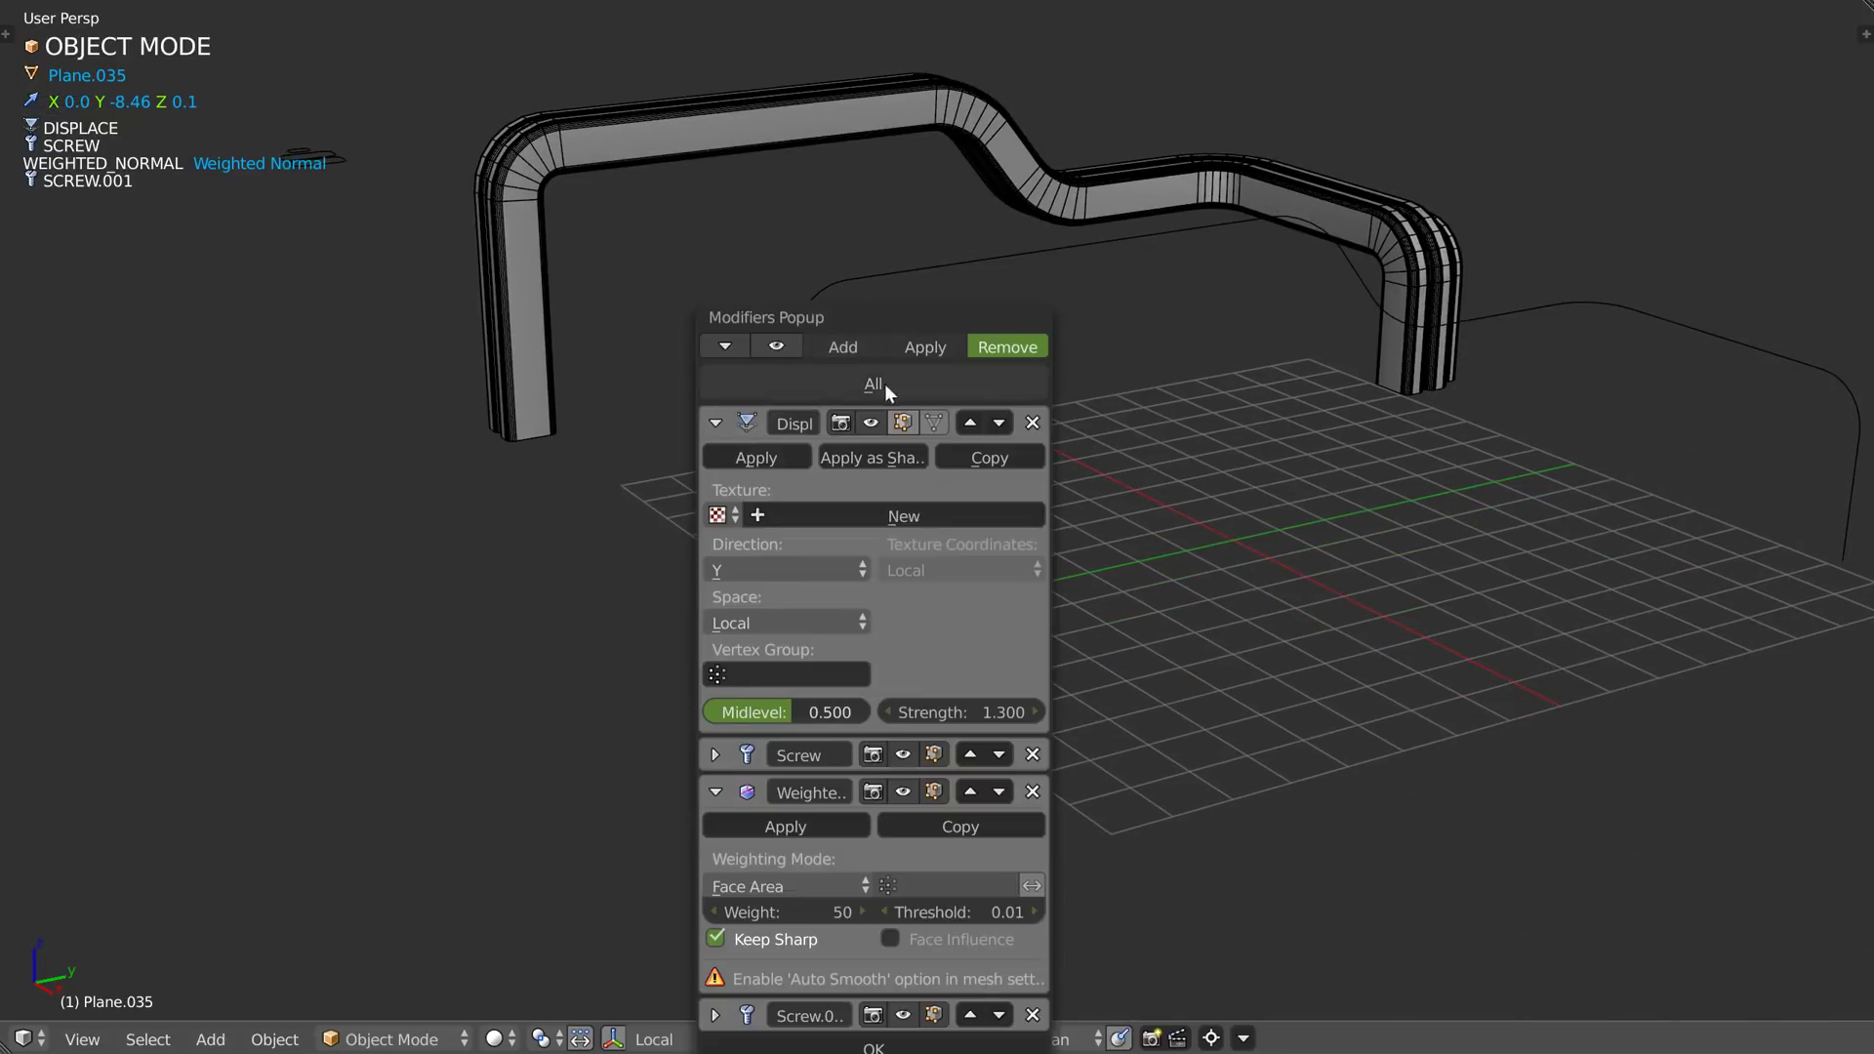
{"action": "left_click", "coordinate": [840, 347]}
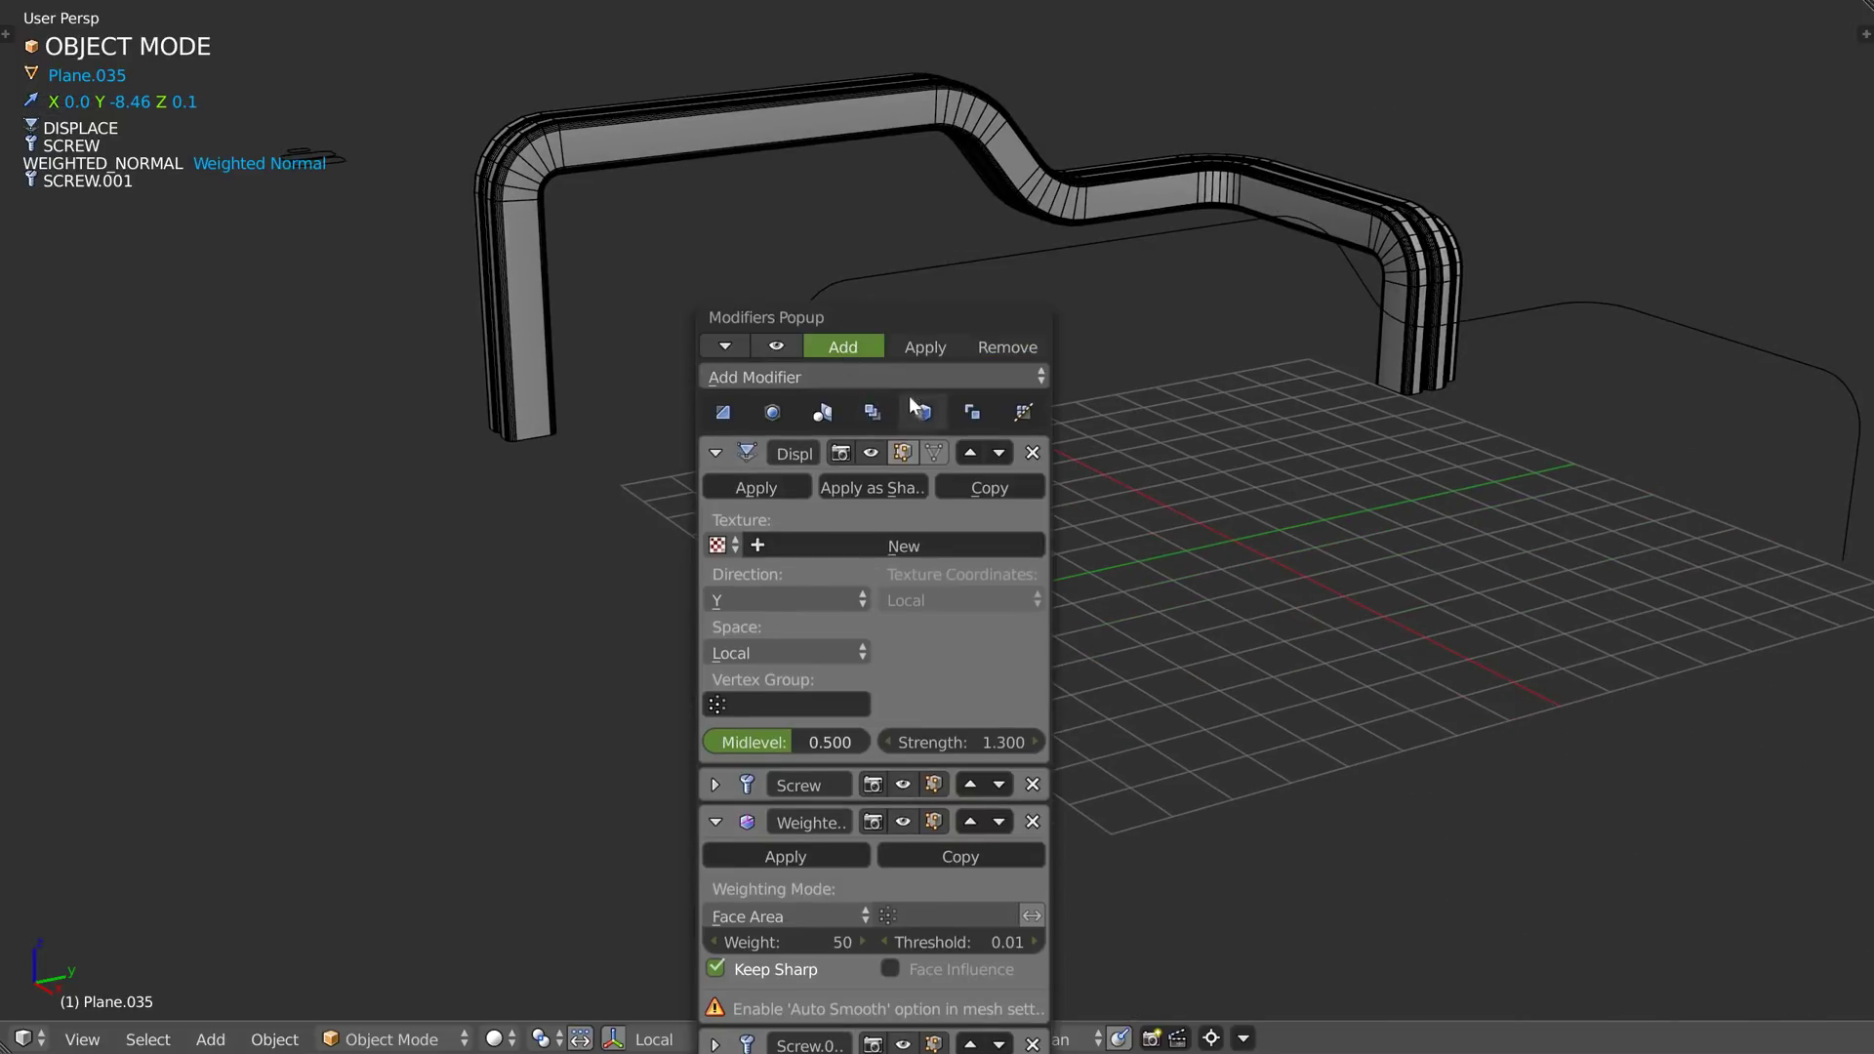
{"action": "left_click", "coordinate": [913, 377]}
{"action": "left_click", "coordinate": [1232, 519]}
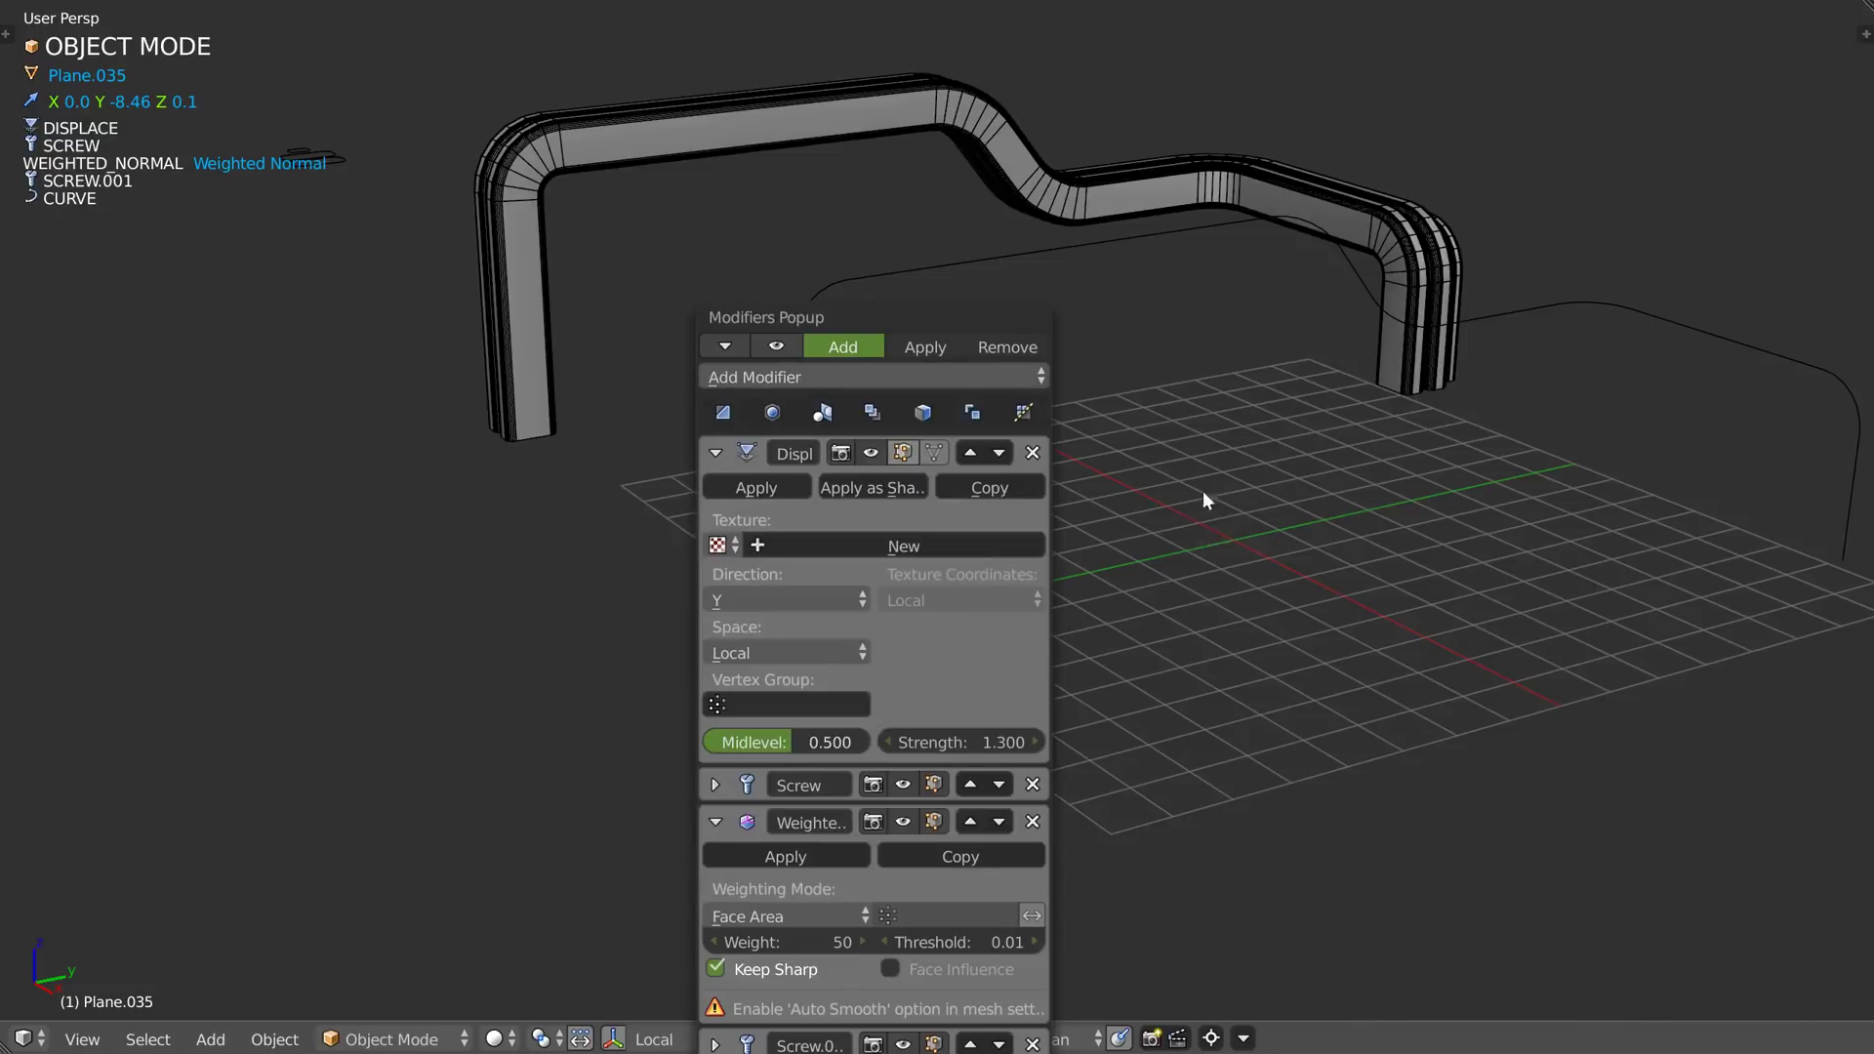
- Convert the path object Plane.032 from a mesh to a curve
{"action": "right_click", "coordinate": [924, 268]}
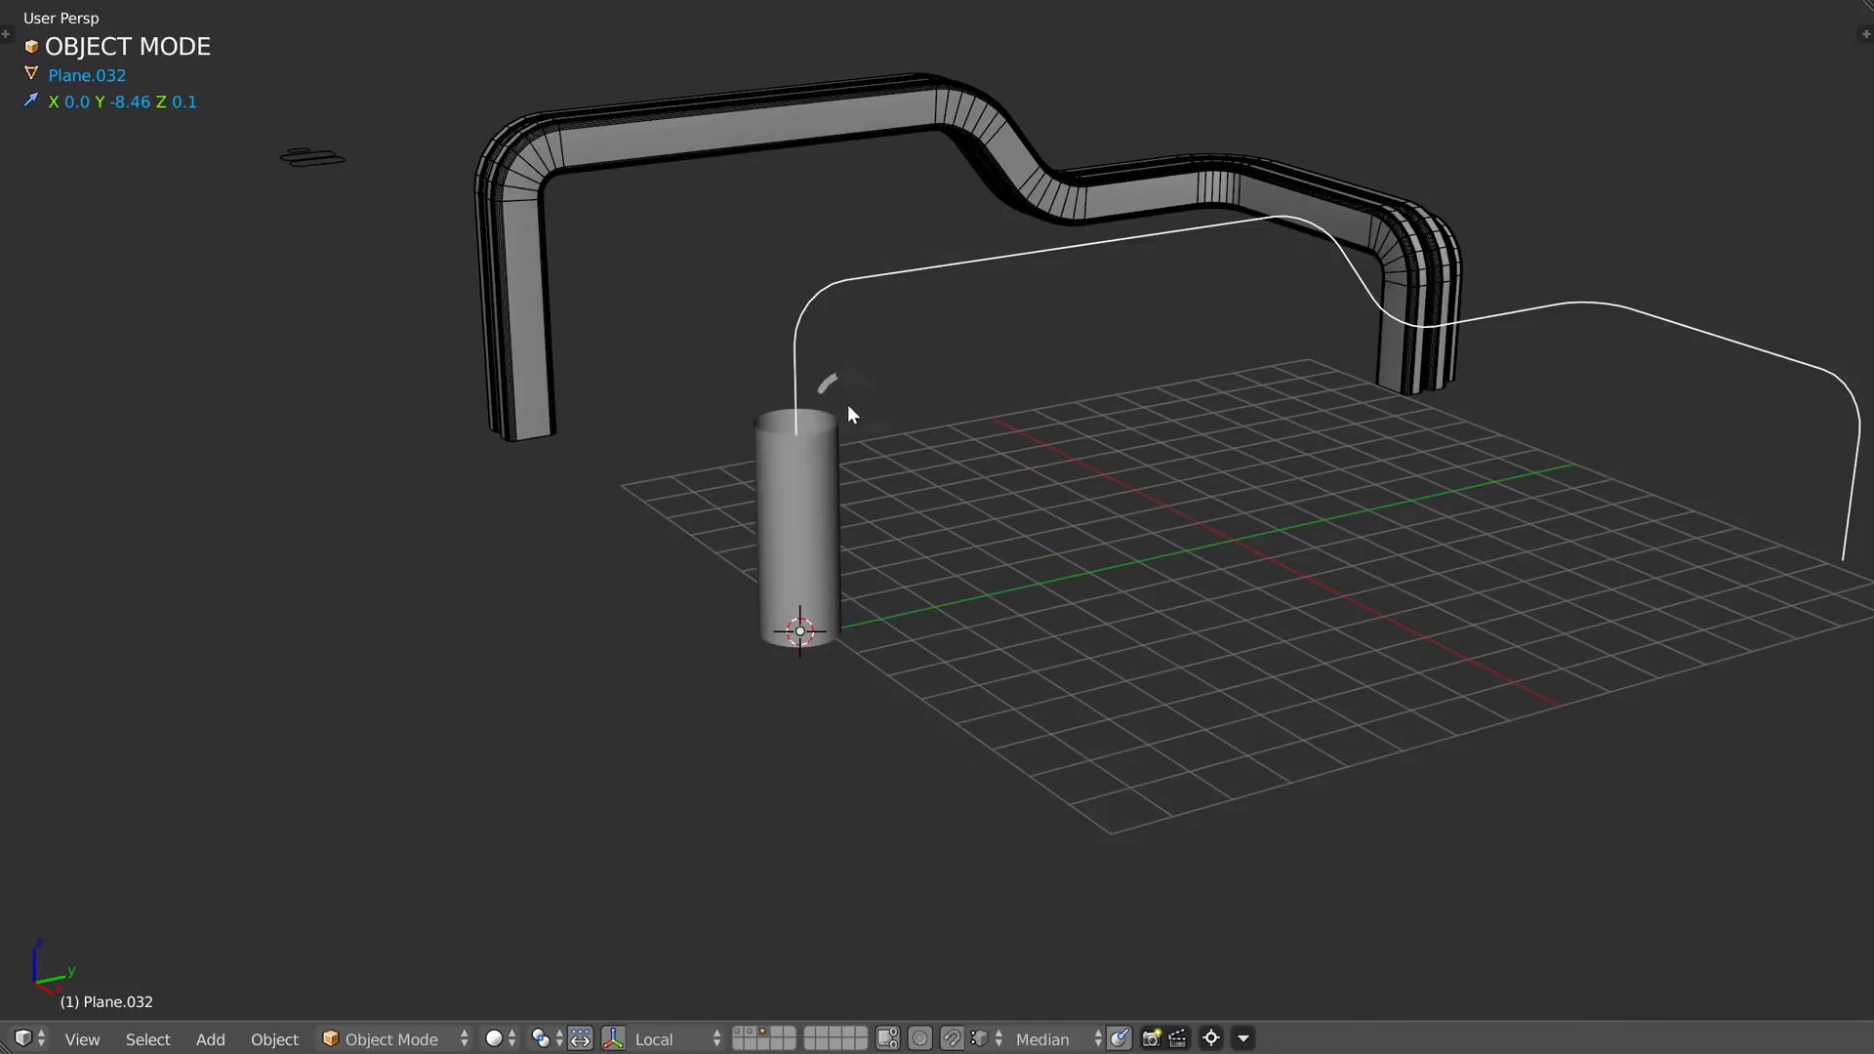
{"action": "key", "text": "alt+c"}
{"action": "left_click", "coordinate": [677, 420]}
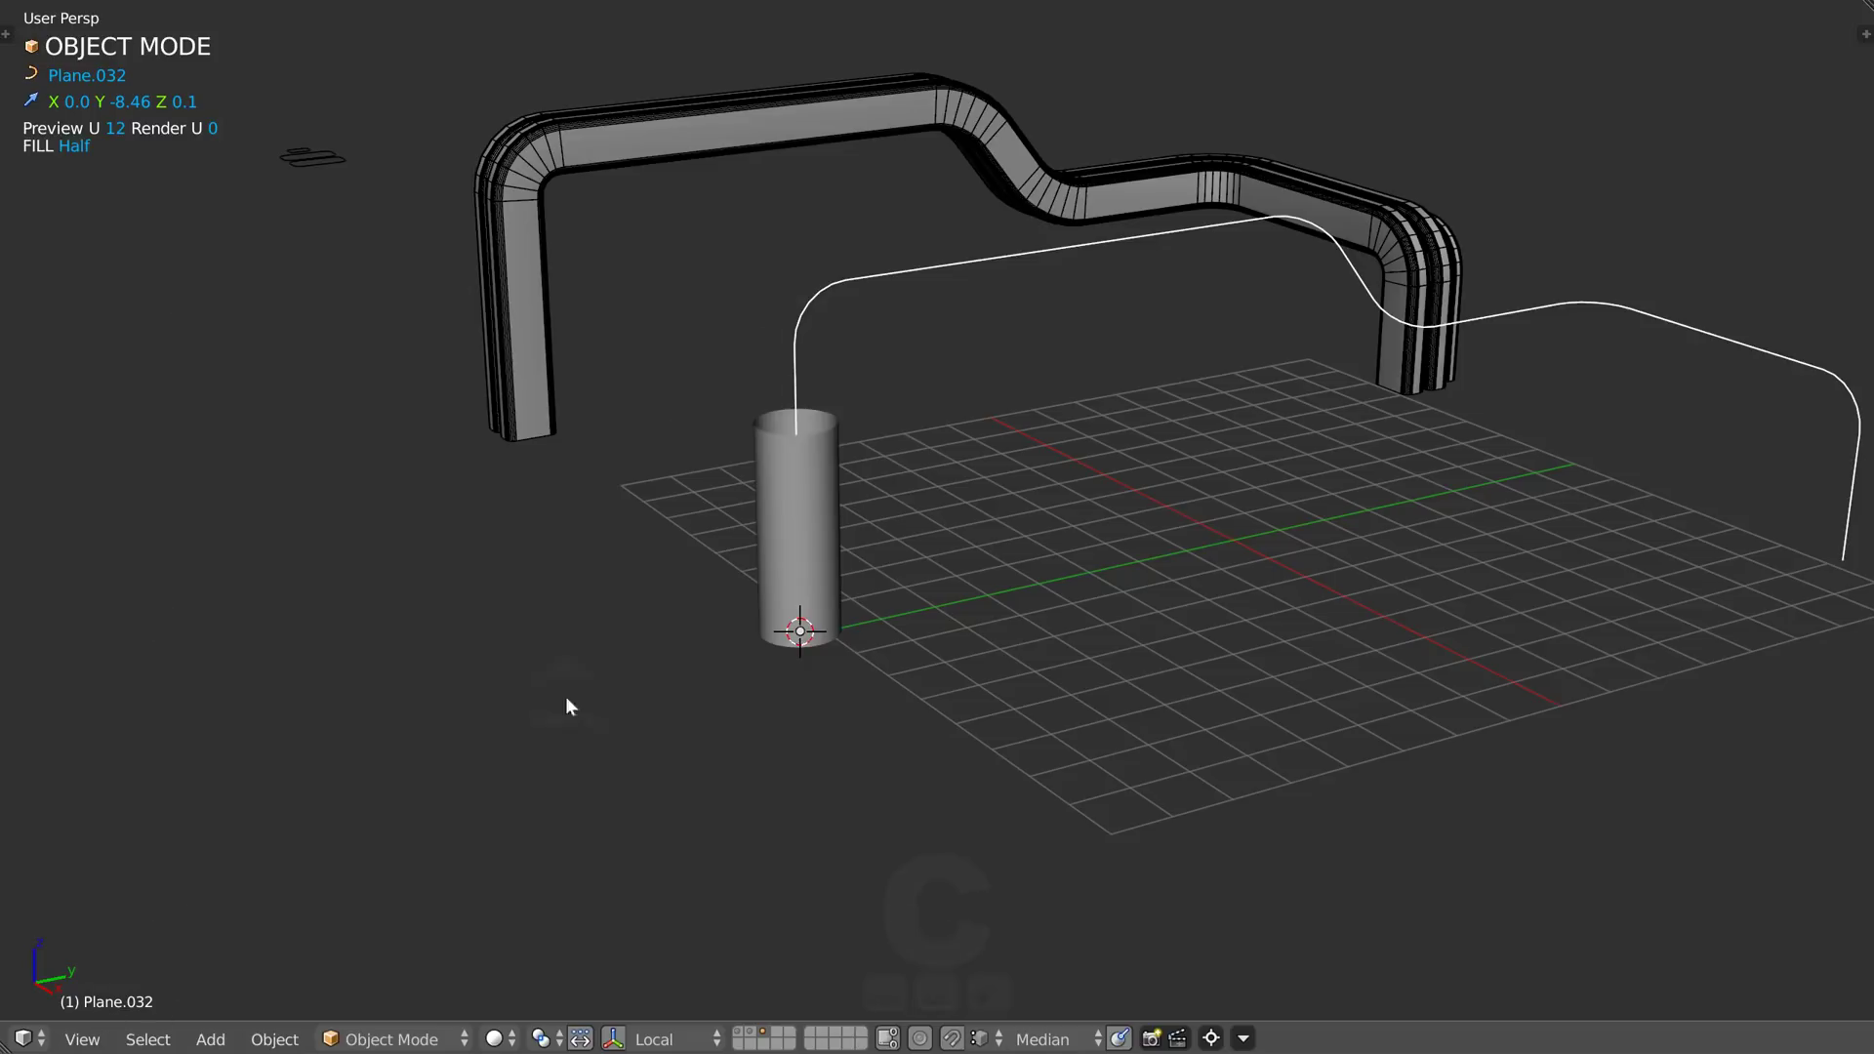
- Set the cylinder's Curve modifier object to Plane.032 and its deformation axis to Z
{"action": "right_click", "coordinate": [826, 531]}
{"action": "key", "text": "shift+space"}
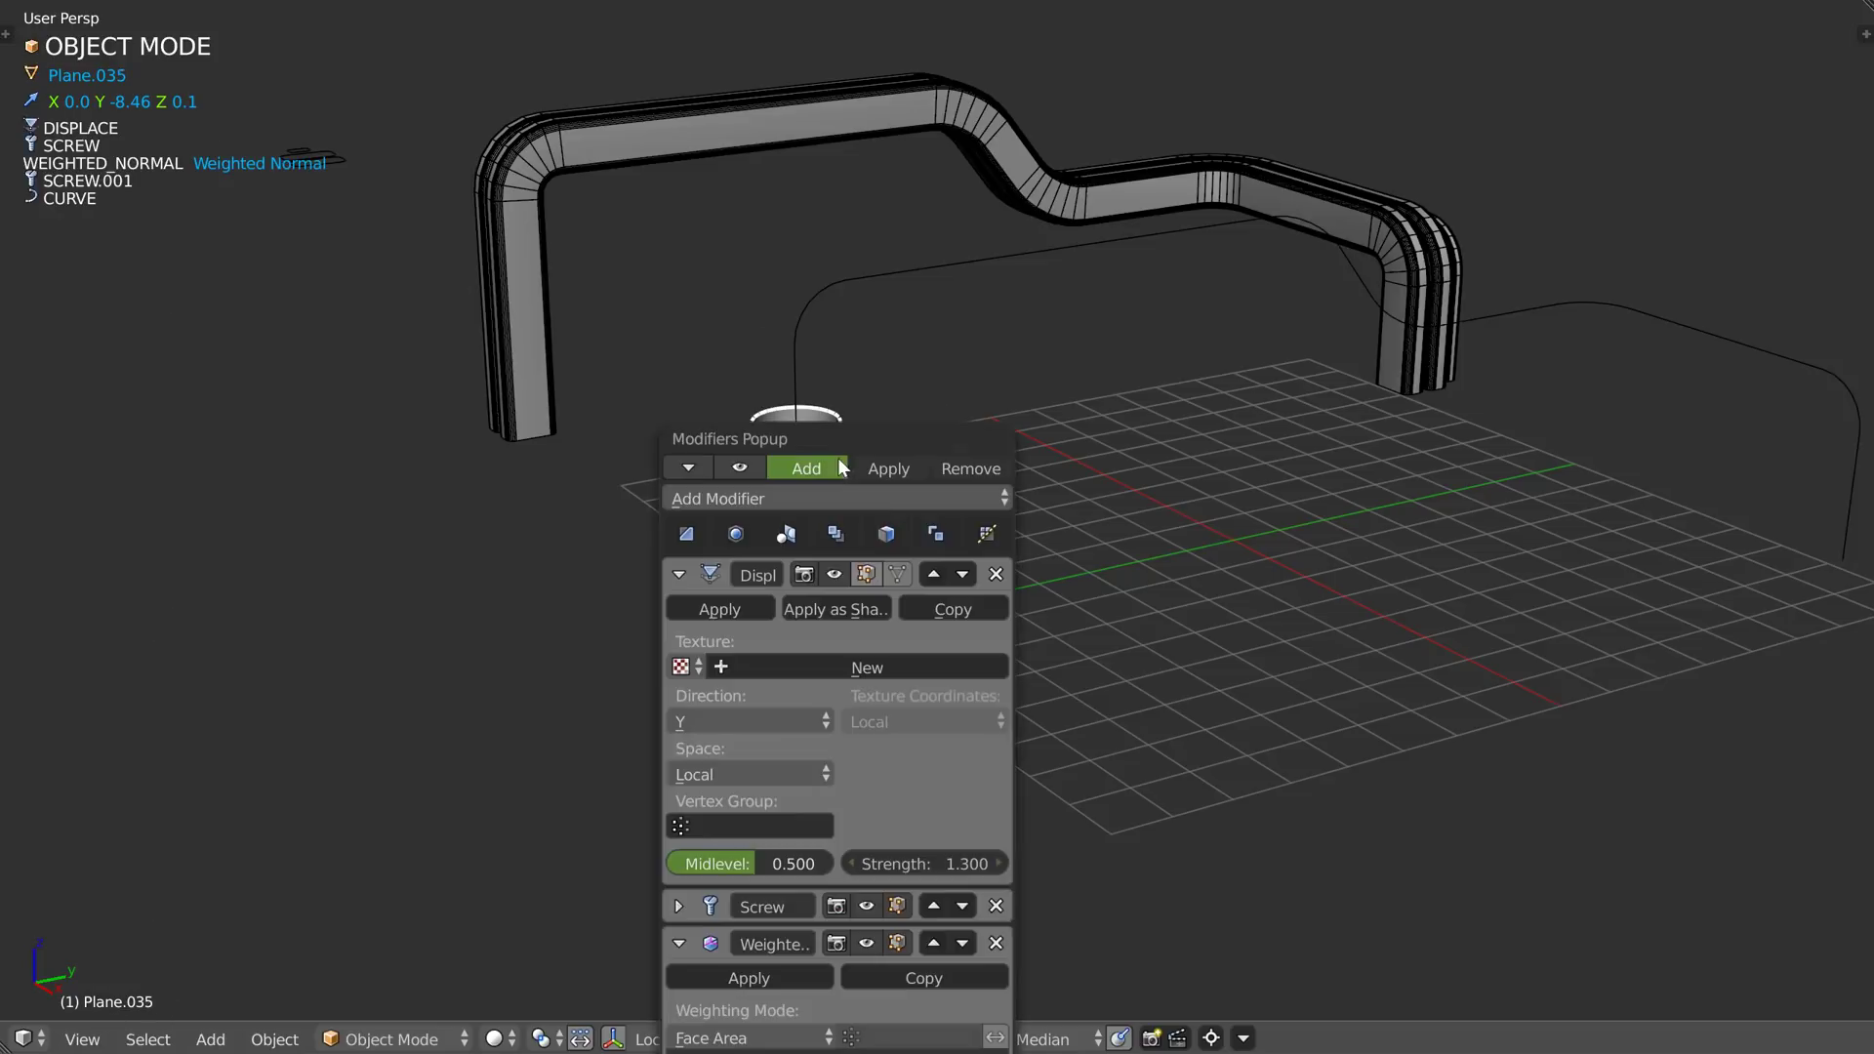
{"action": "left_click_drag", "start_coordinate": [834, 463], "coordinate": [1252, 20]}
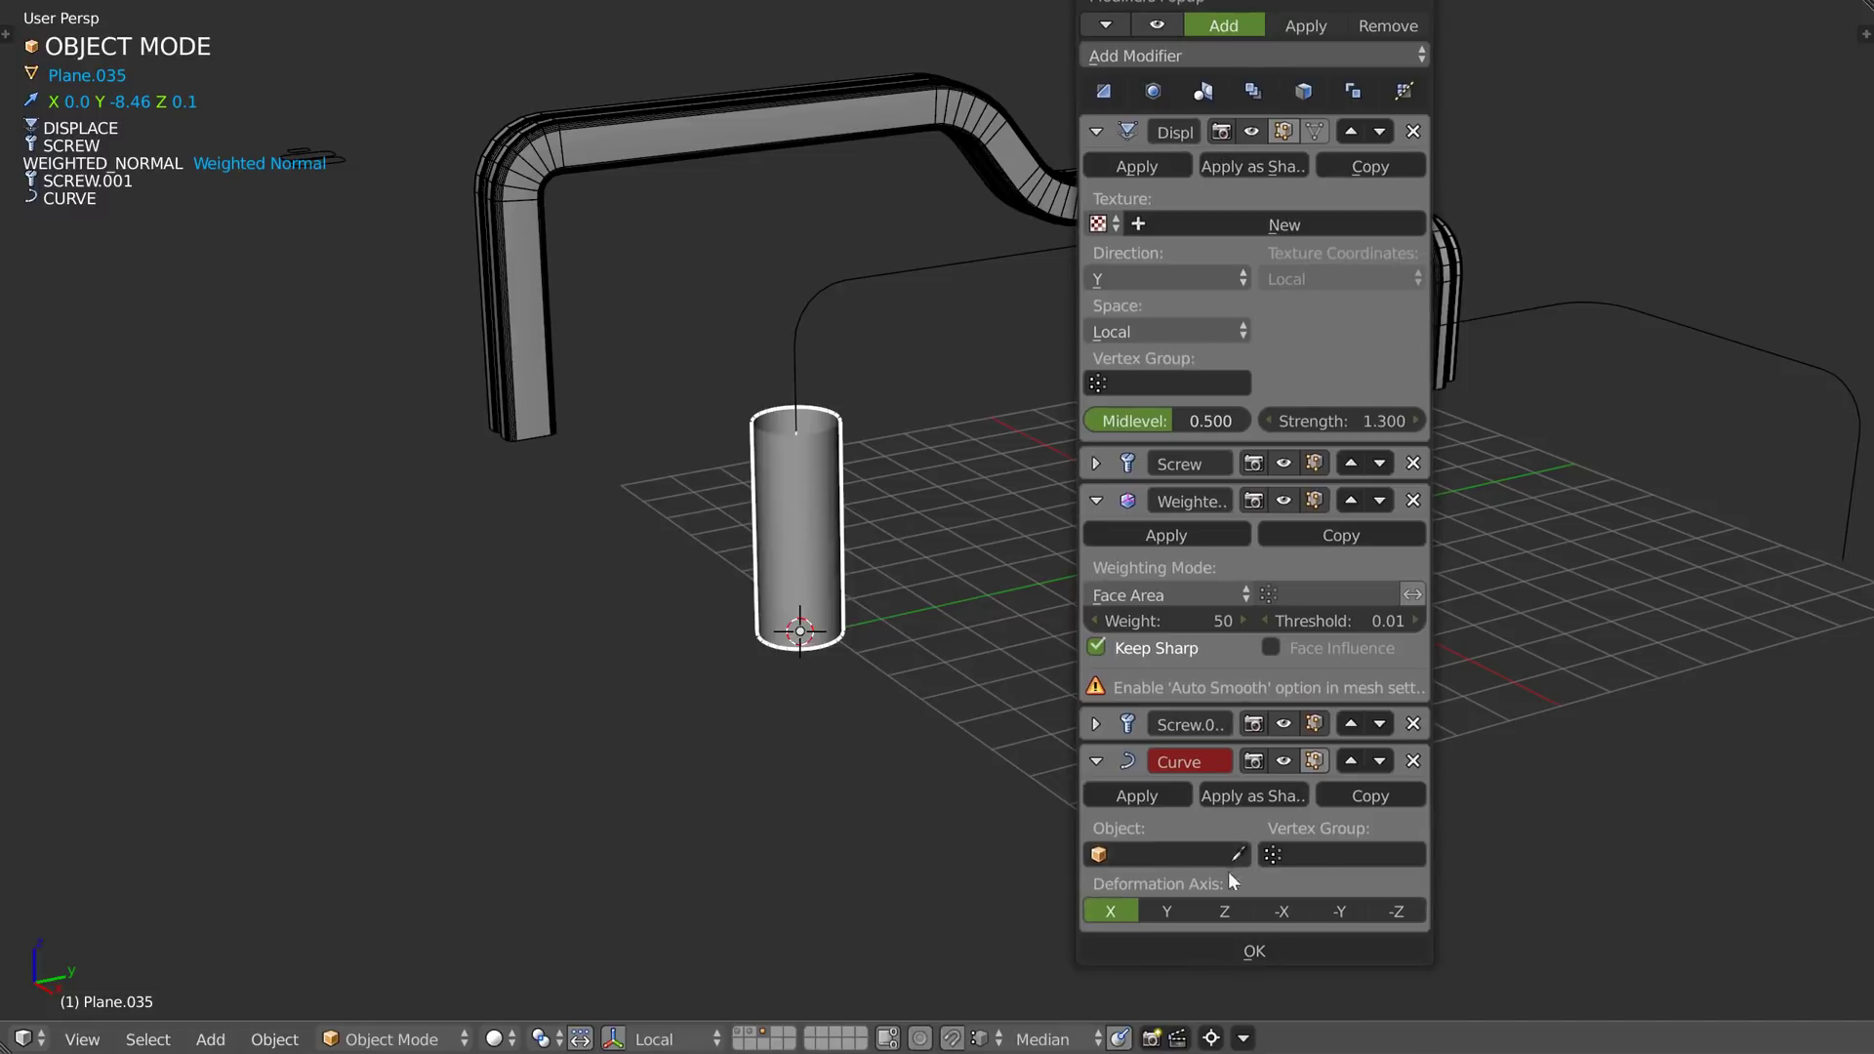
{"action": "left_click", "coordinate": [1088, 856]}
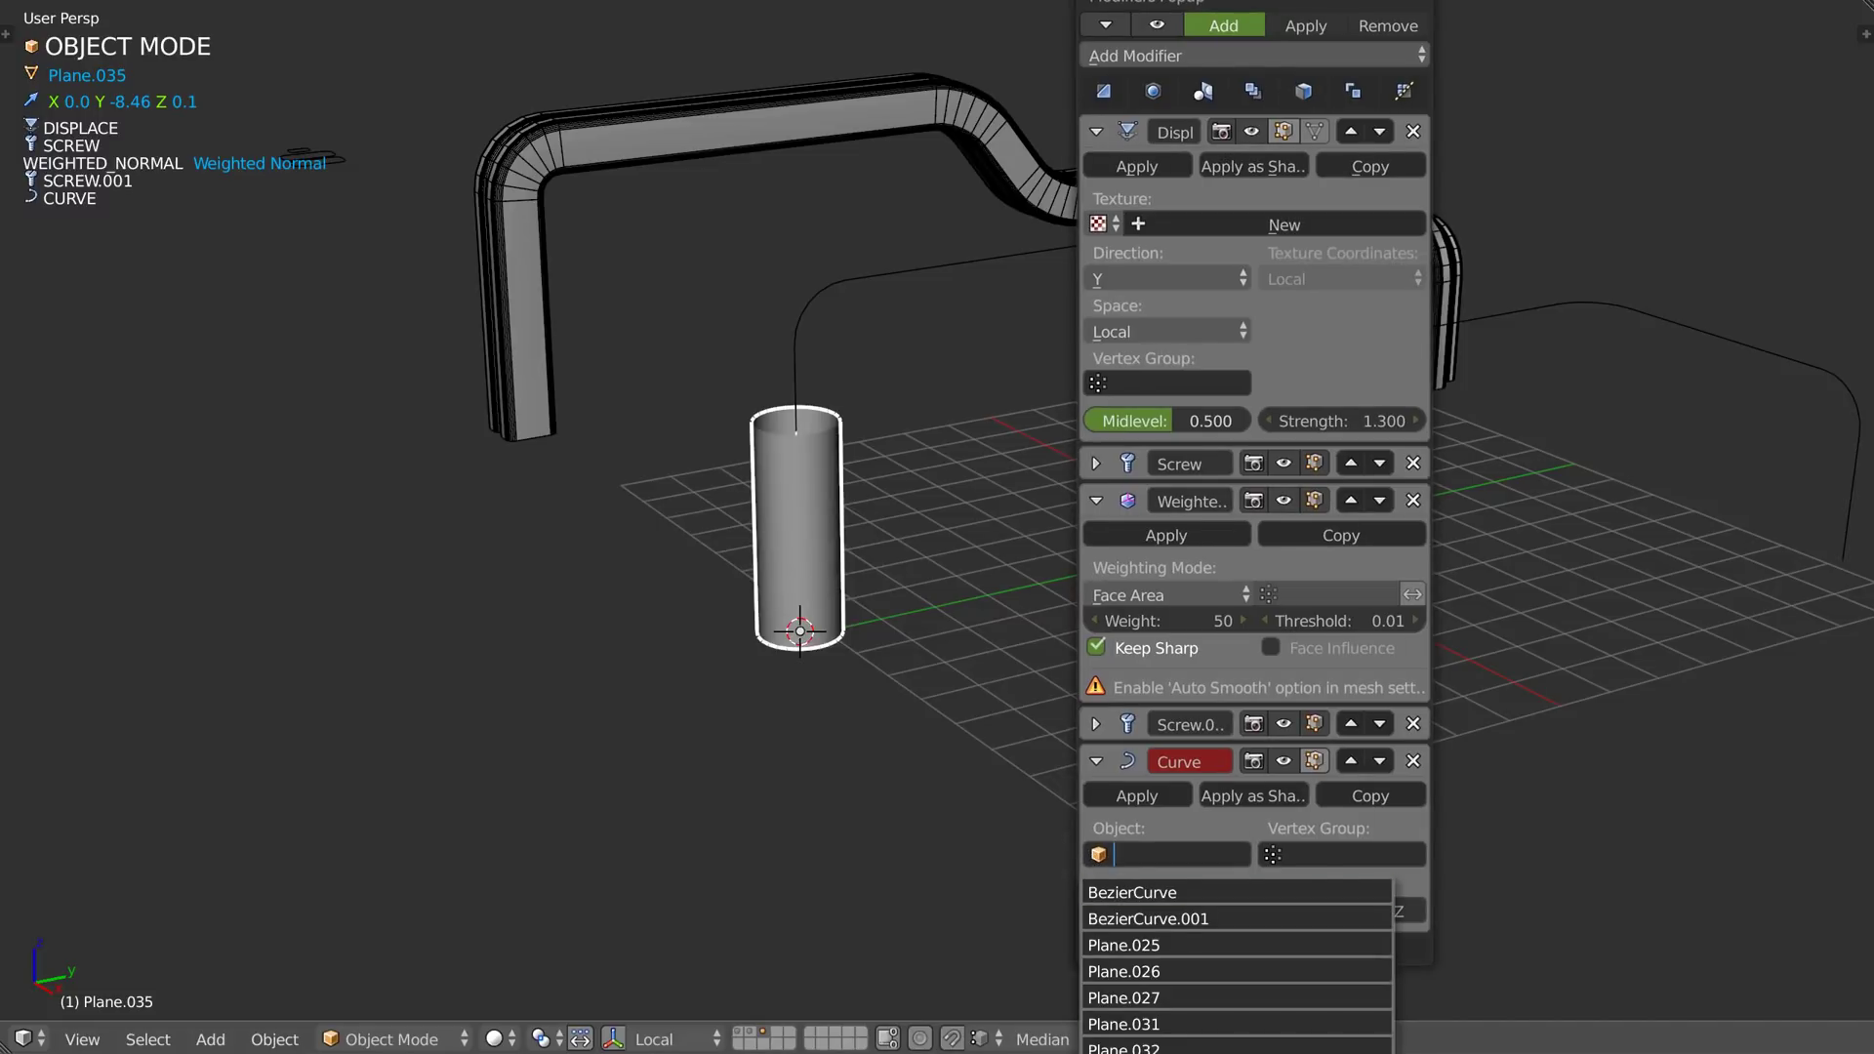
{"action": "left_click", "coordinate": [1128, 1049]}
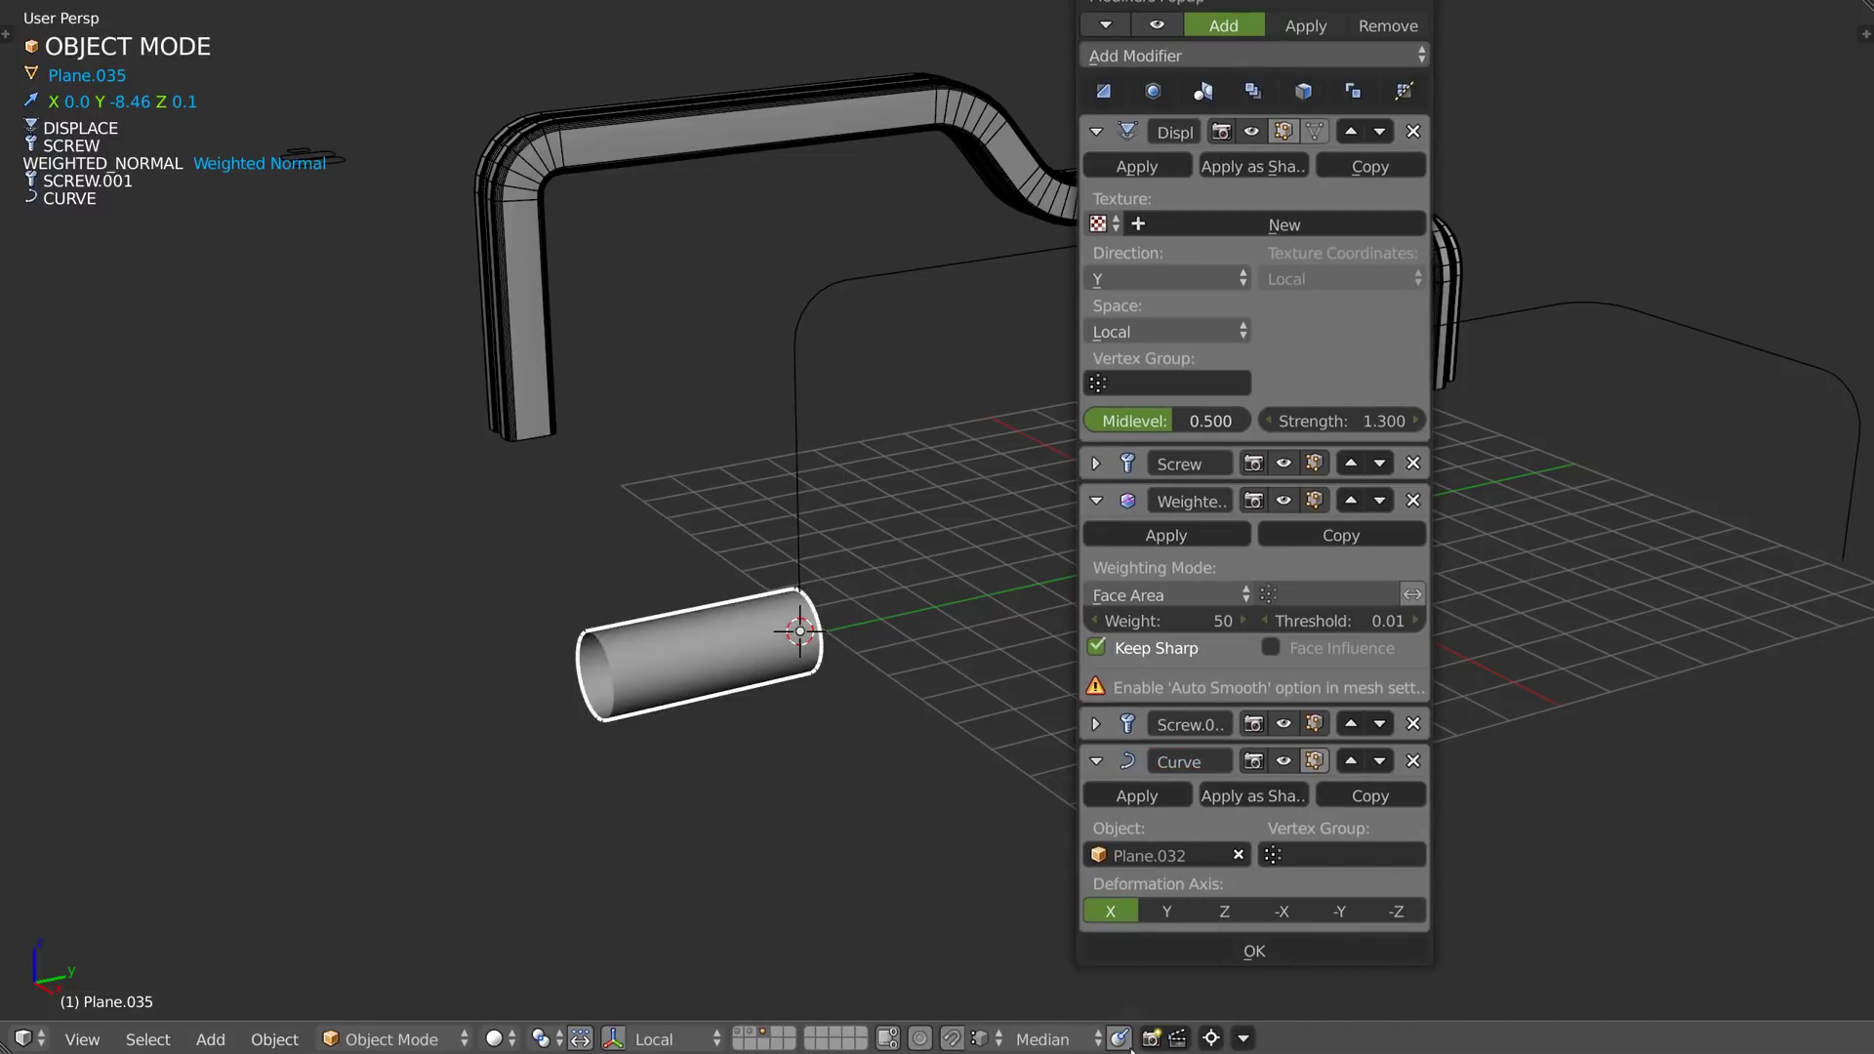
{"action": "left_click", "coordinate": [1226, 911]}
{"action": "left_click", "coordinate": [1240, 954]}
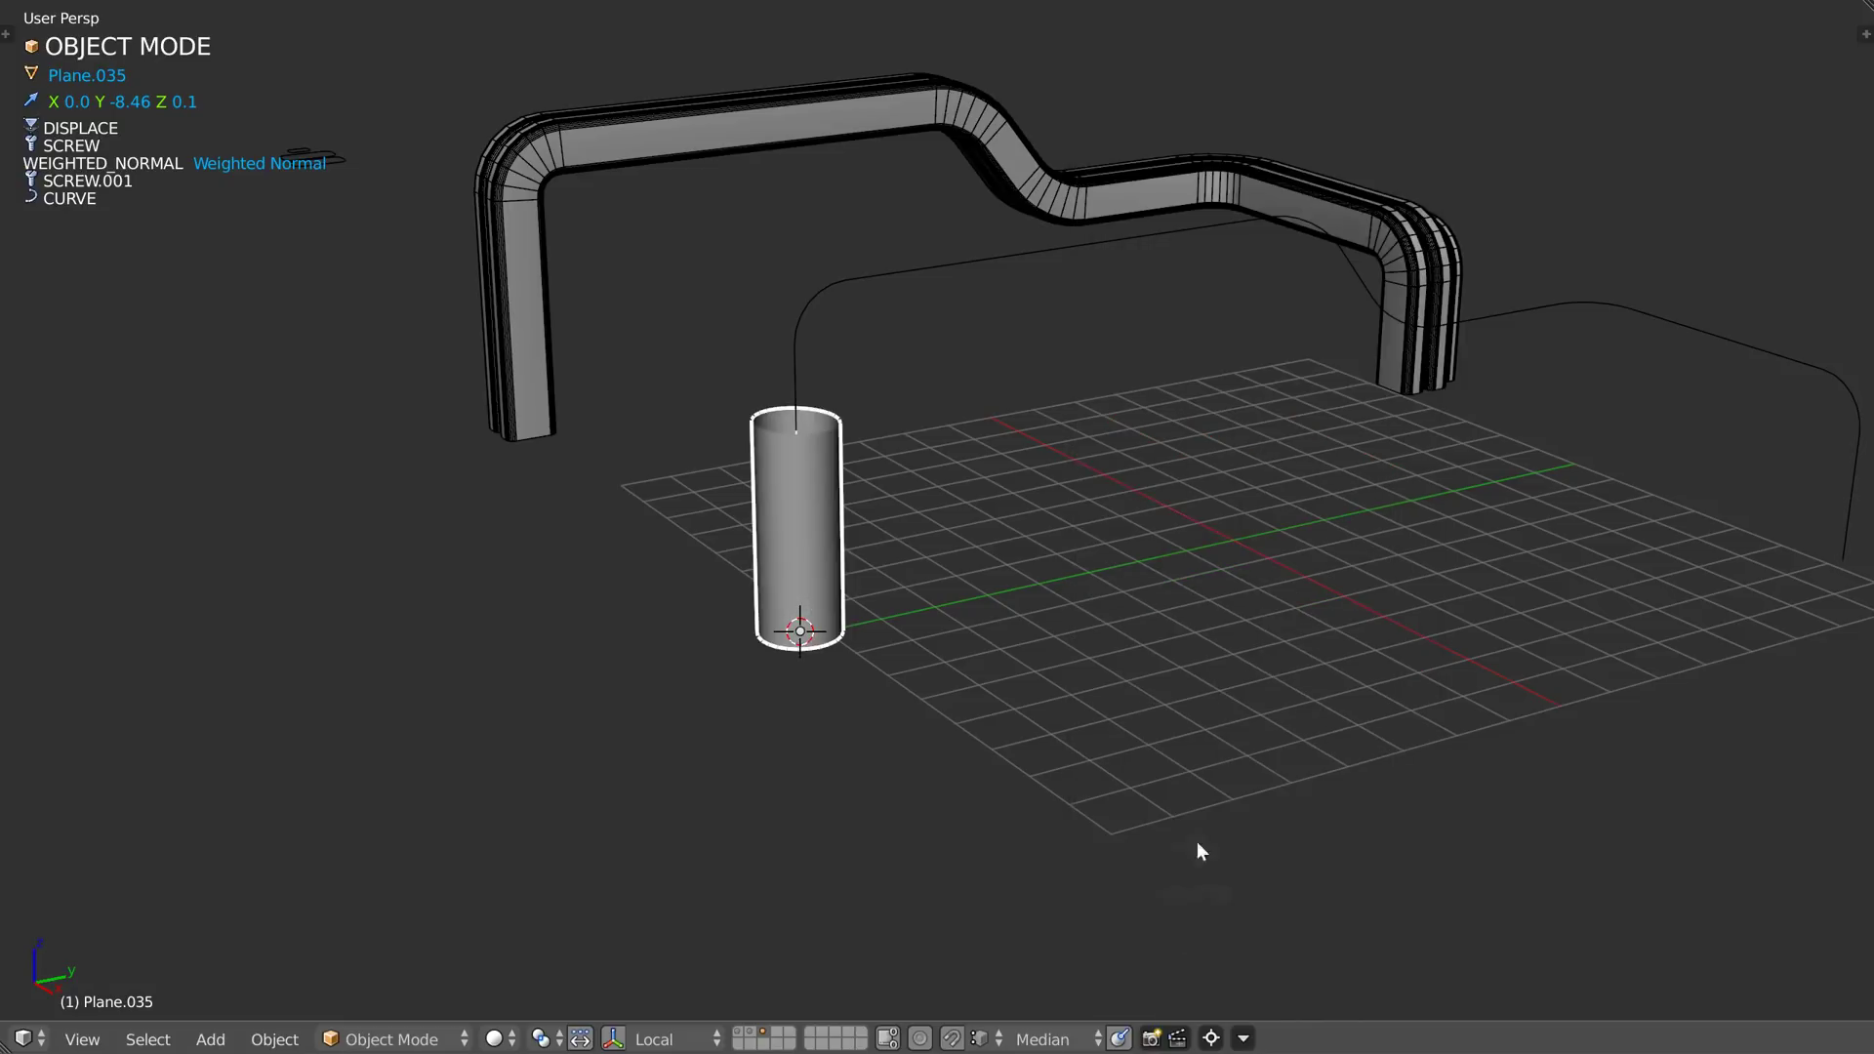
- Reopen Speedflow Screw on the cylinder and set Screw.001's offset to 20.36 to extend the tube along the path
{"action": "middle_click_drag", "start_coordinate": [857, 512], "coordinate": [725, 551], "text": "shift"}
{"action": "key", "text": "ctrl+shift+q"}
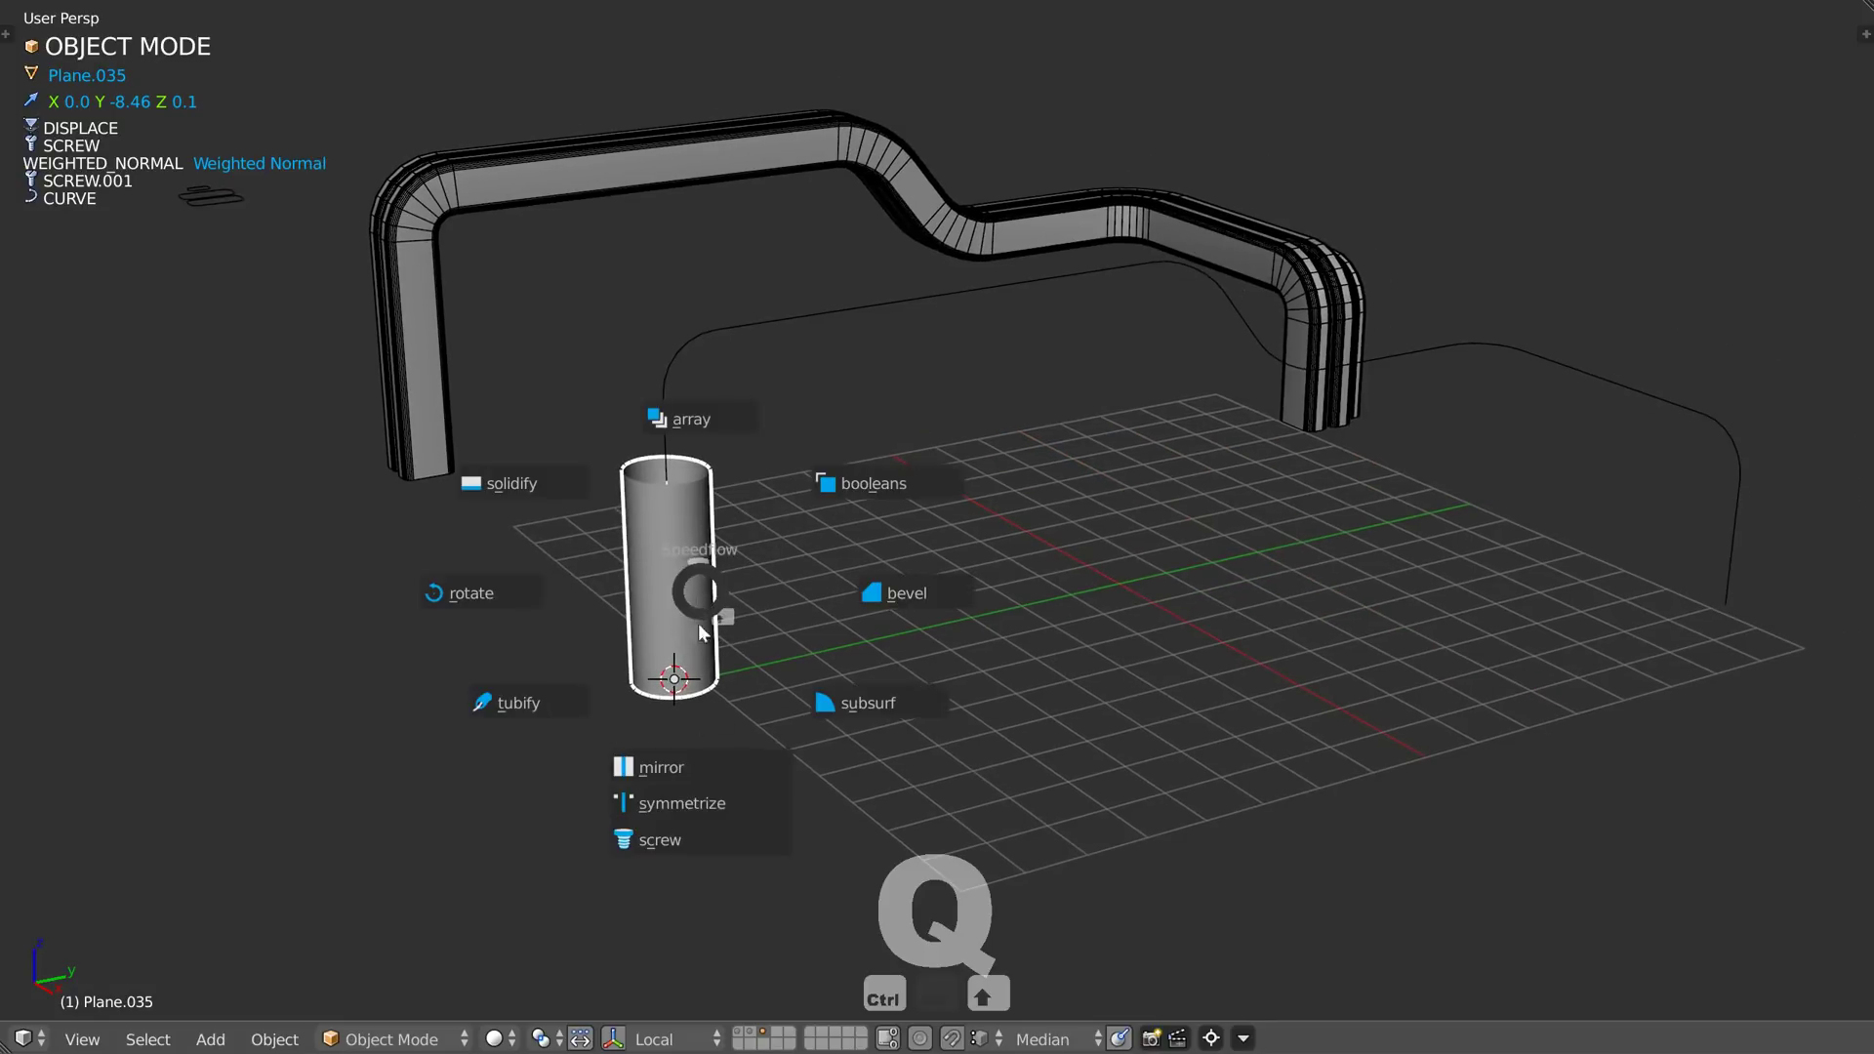
{"action": "left_click", "coordinate": [677, 837]}
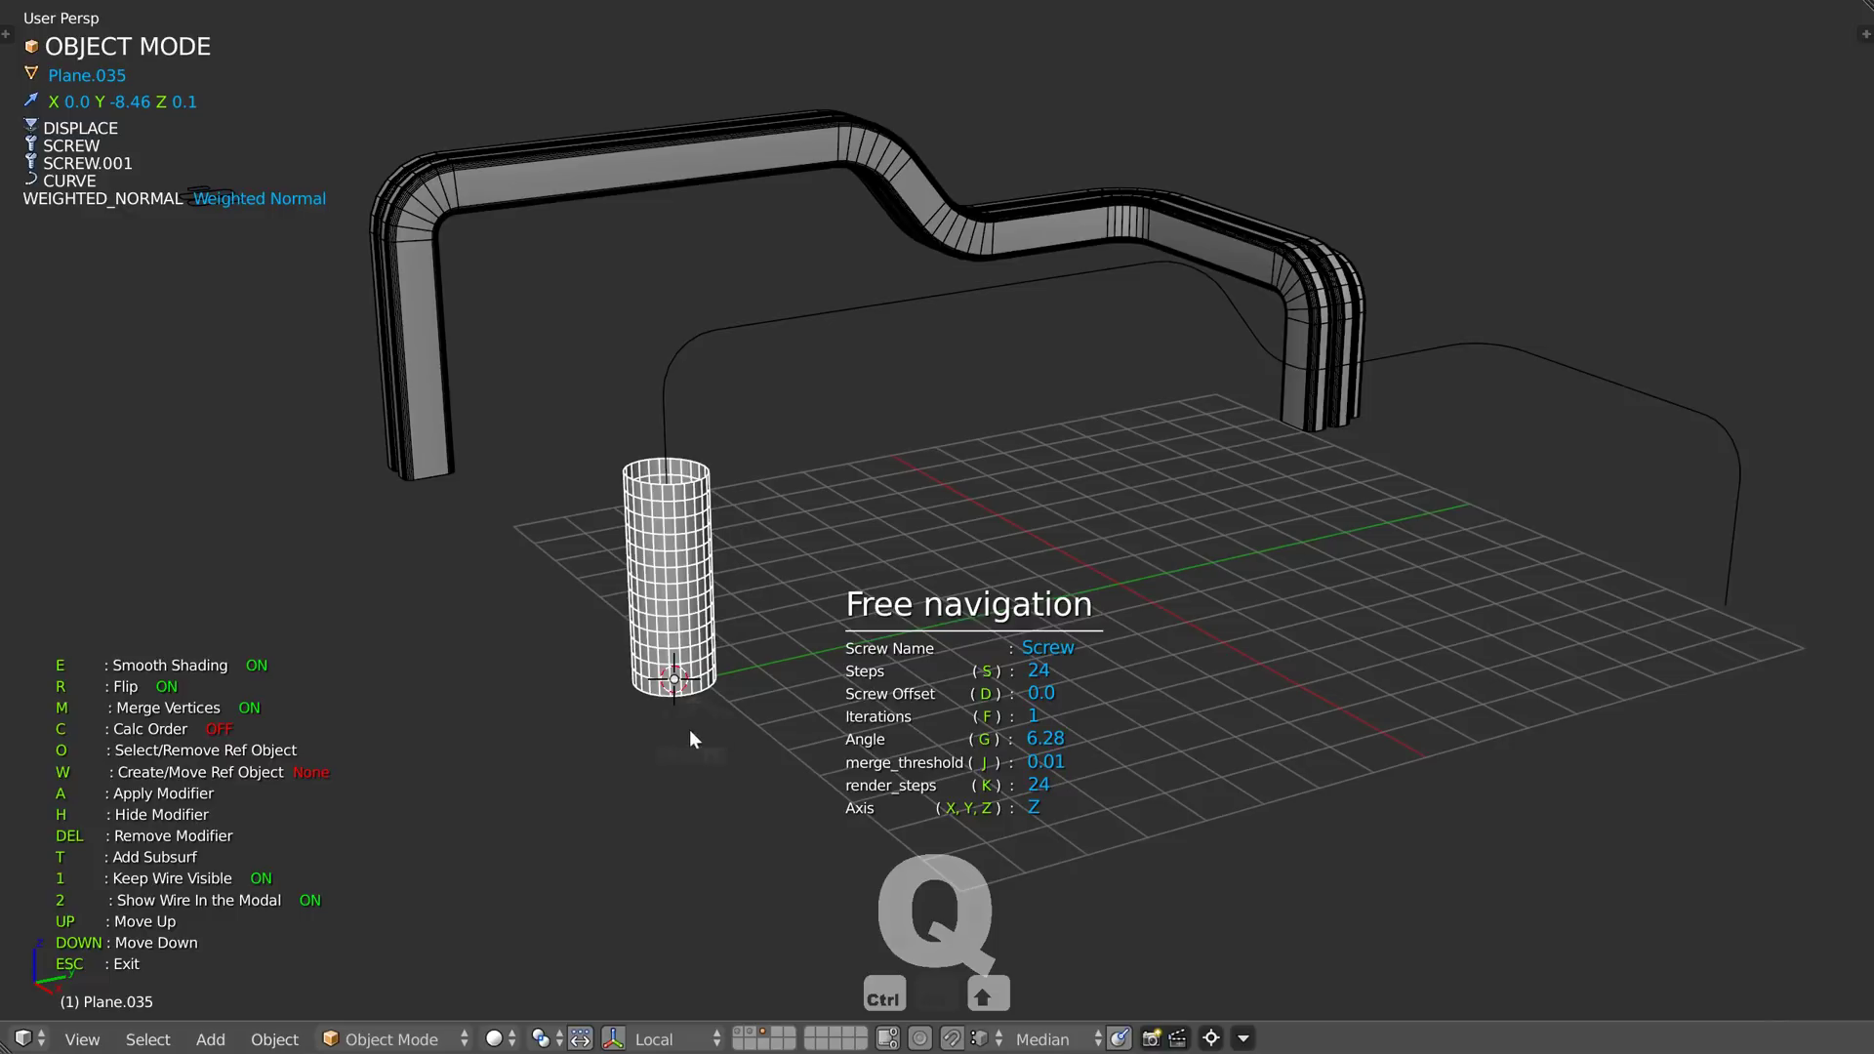
{"action": "key", "text": "Right"}
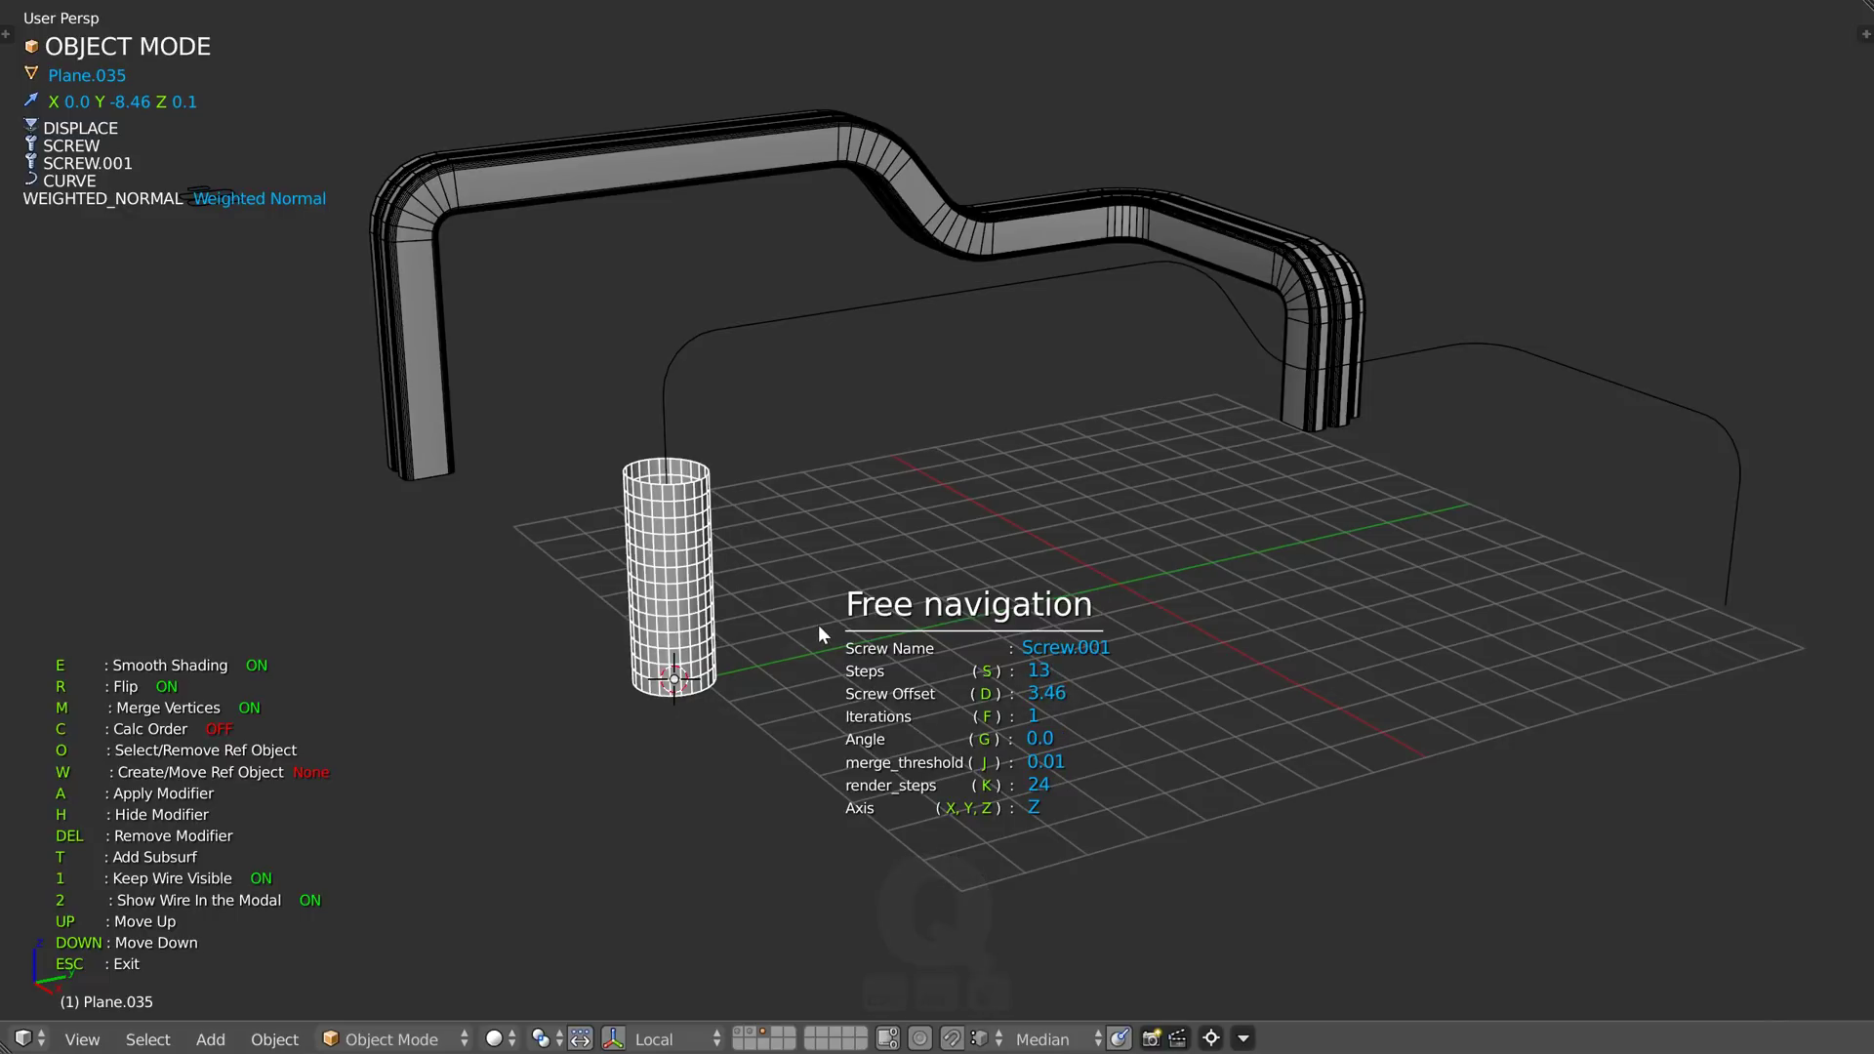
{"action": "key", "text": "d"}
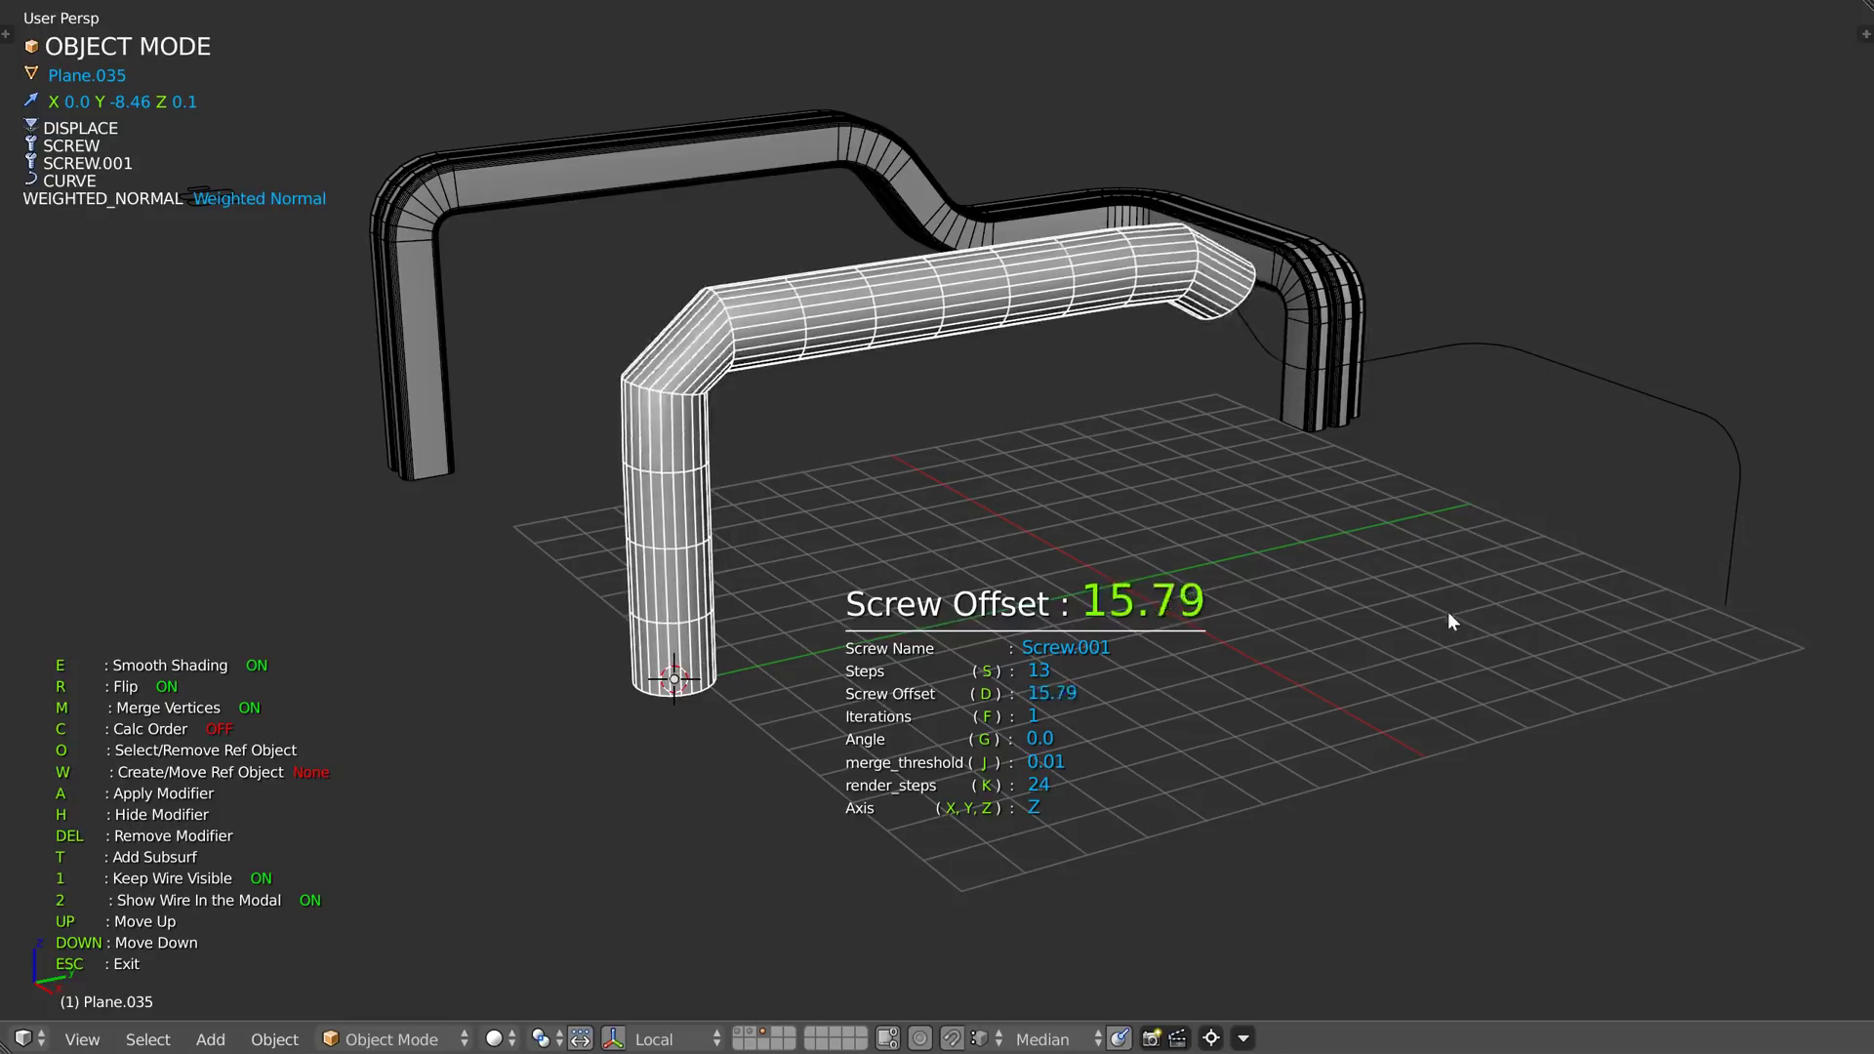
{"action": "key", "text": "d"}
{"action": "middle_click_drag", "start_coordinate": [1462, 469], "coordinate": [853, 369]}
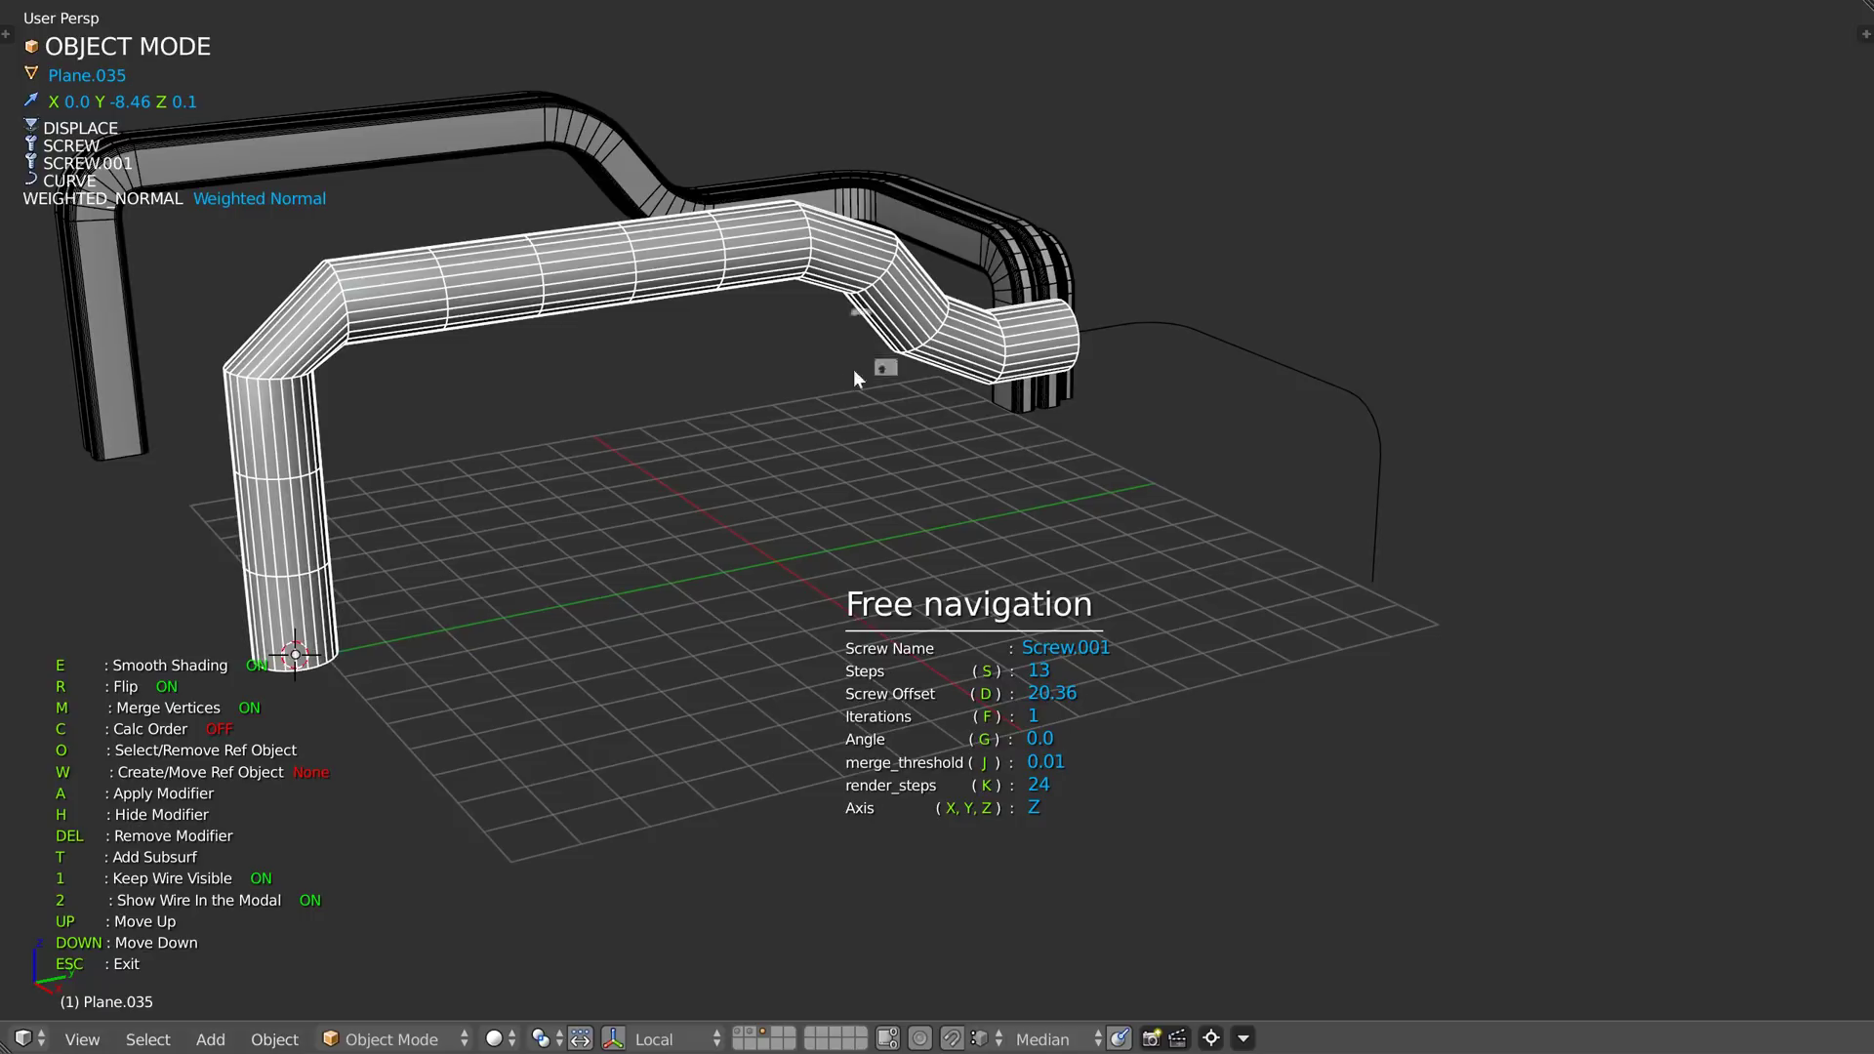
- Increase Screw.001's steps to smooth the bends, and set the first Screw to 25 steps for the tube's circumference
{"action": "key", "text": "s"}
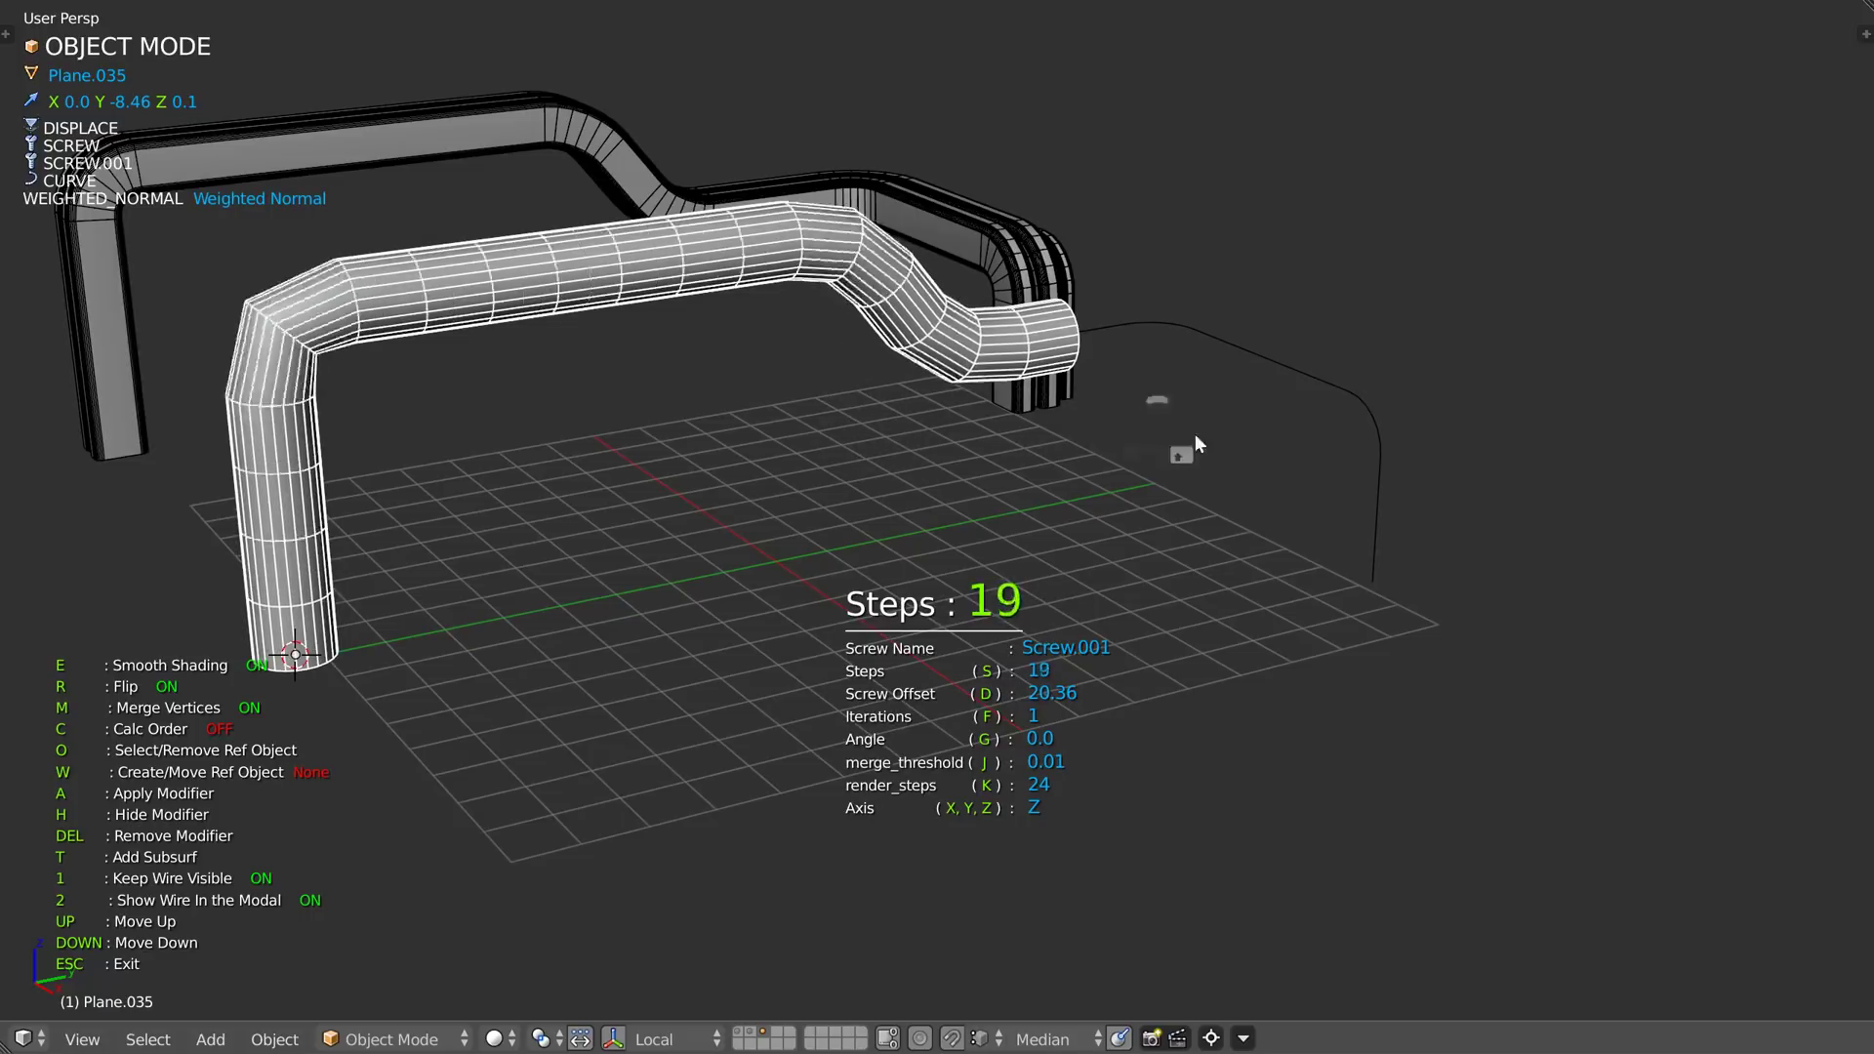
{"action": "key", "text": "s"}
{"action": "key", "text": "s"}
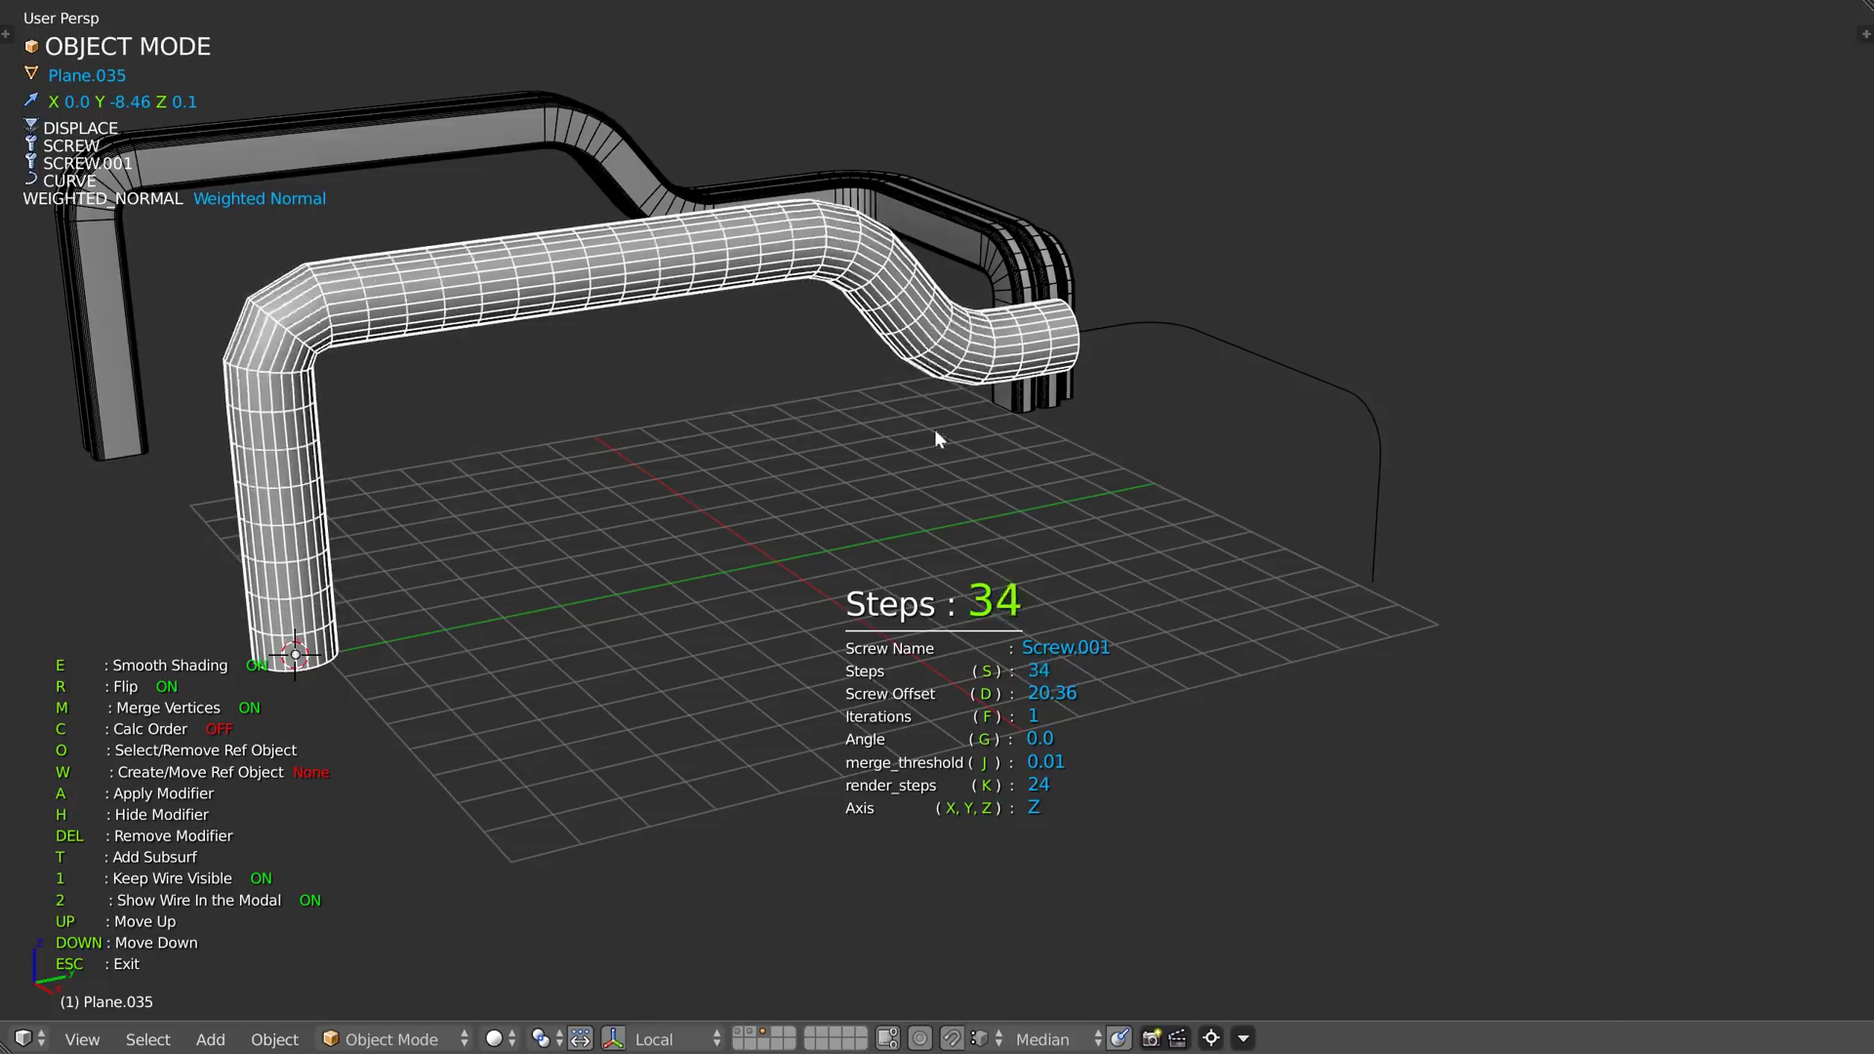
{"action": "key", "text": "s"}
{"action": "key", "text": "Left"}
{"action": "key", "text": "s"}
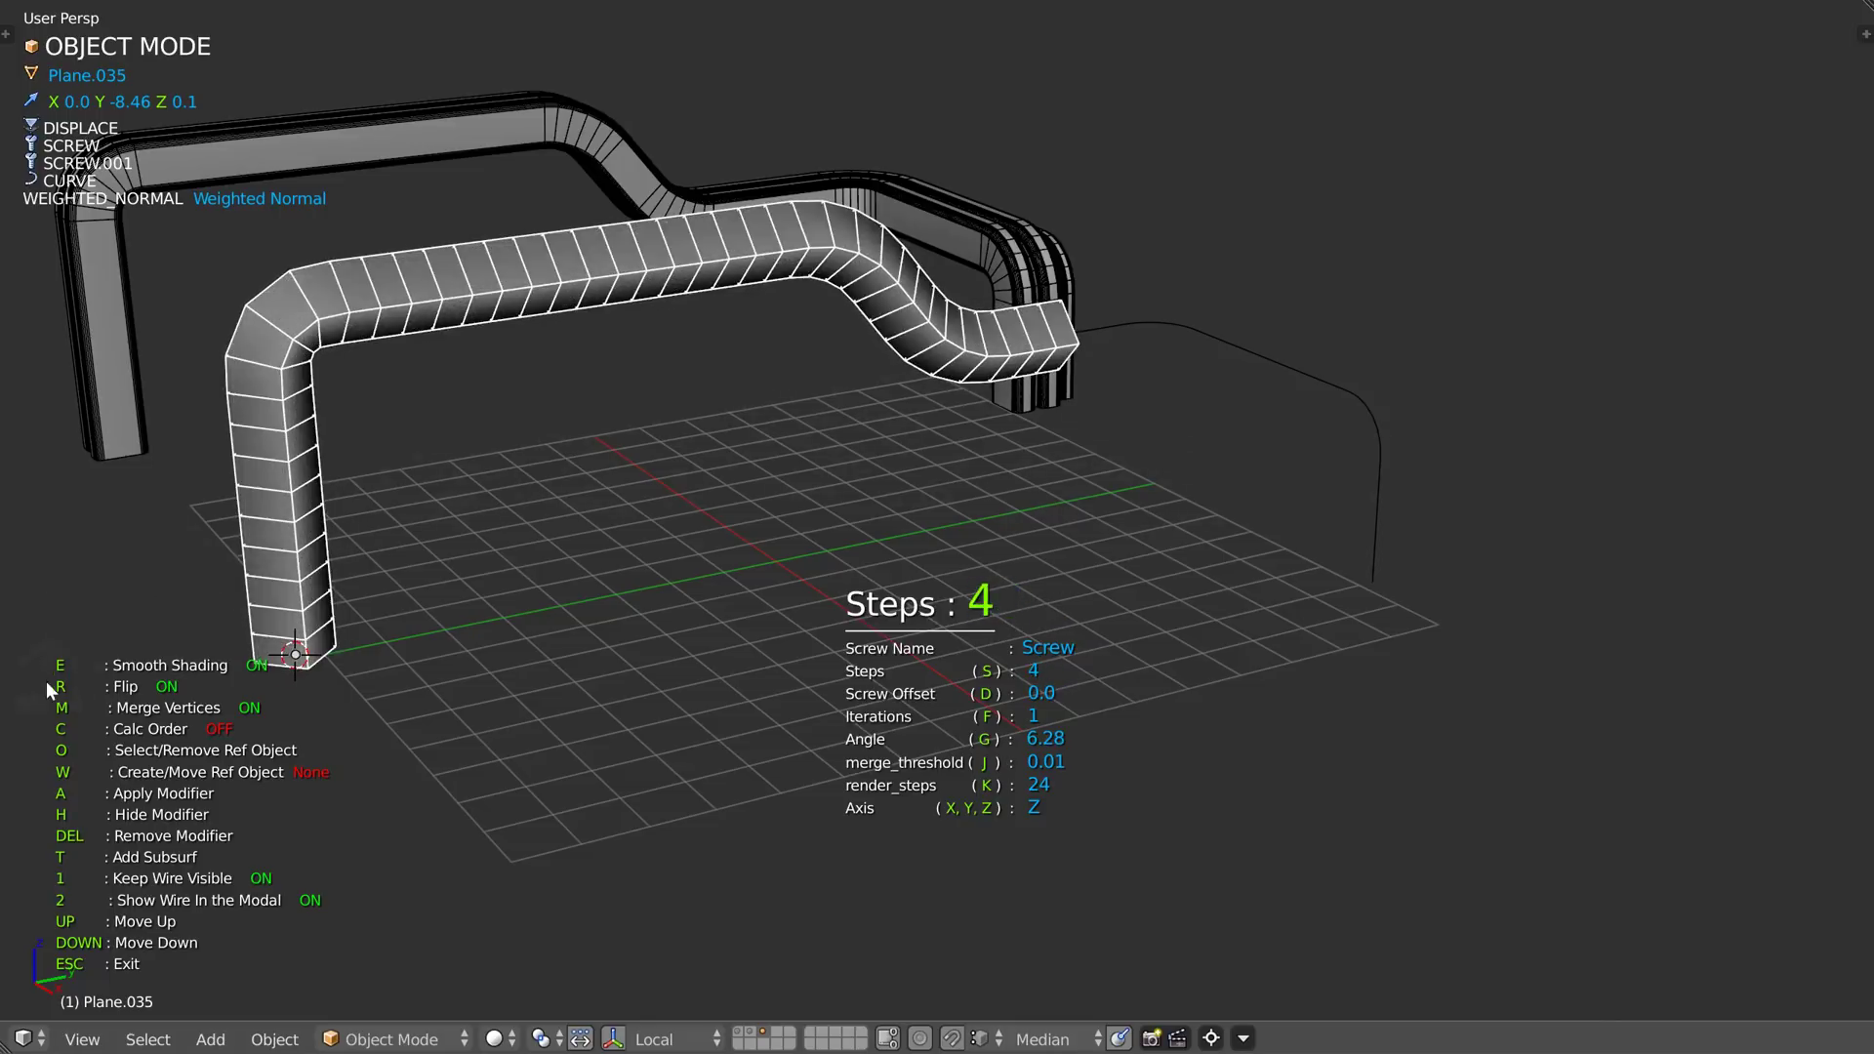
{"action": "key", "text": "s"}
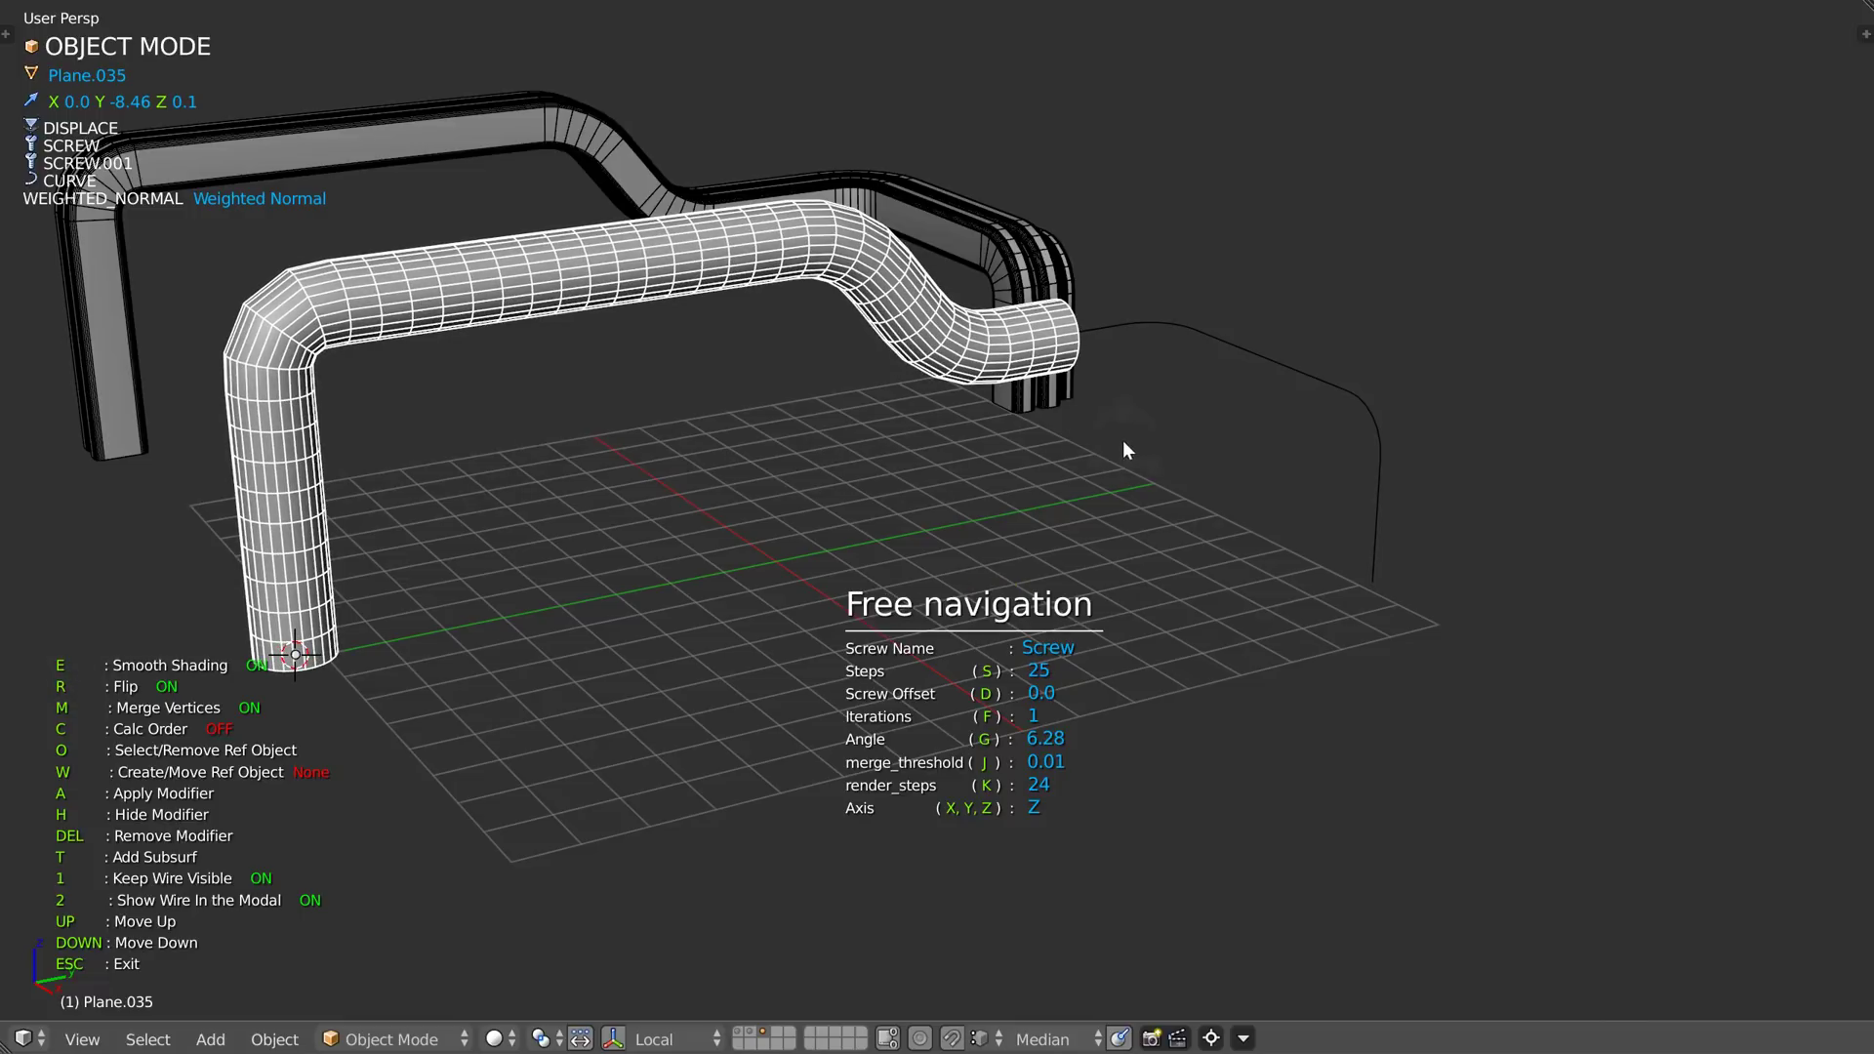
- Set Screw.001's screw offset to 8.59 and its steps to 36
{"action": "scroll", "coordinate": [1098, 449], "scroll_direction": "down", "scroll_amount": 1}
{"action": "key", "text": "d"}
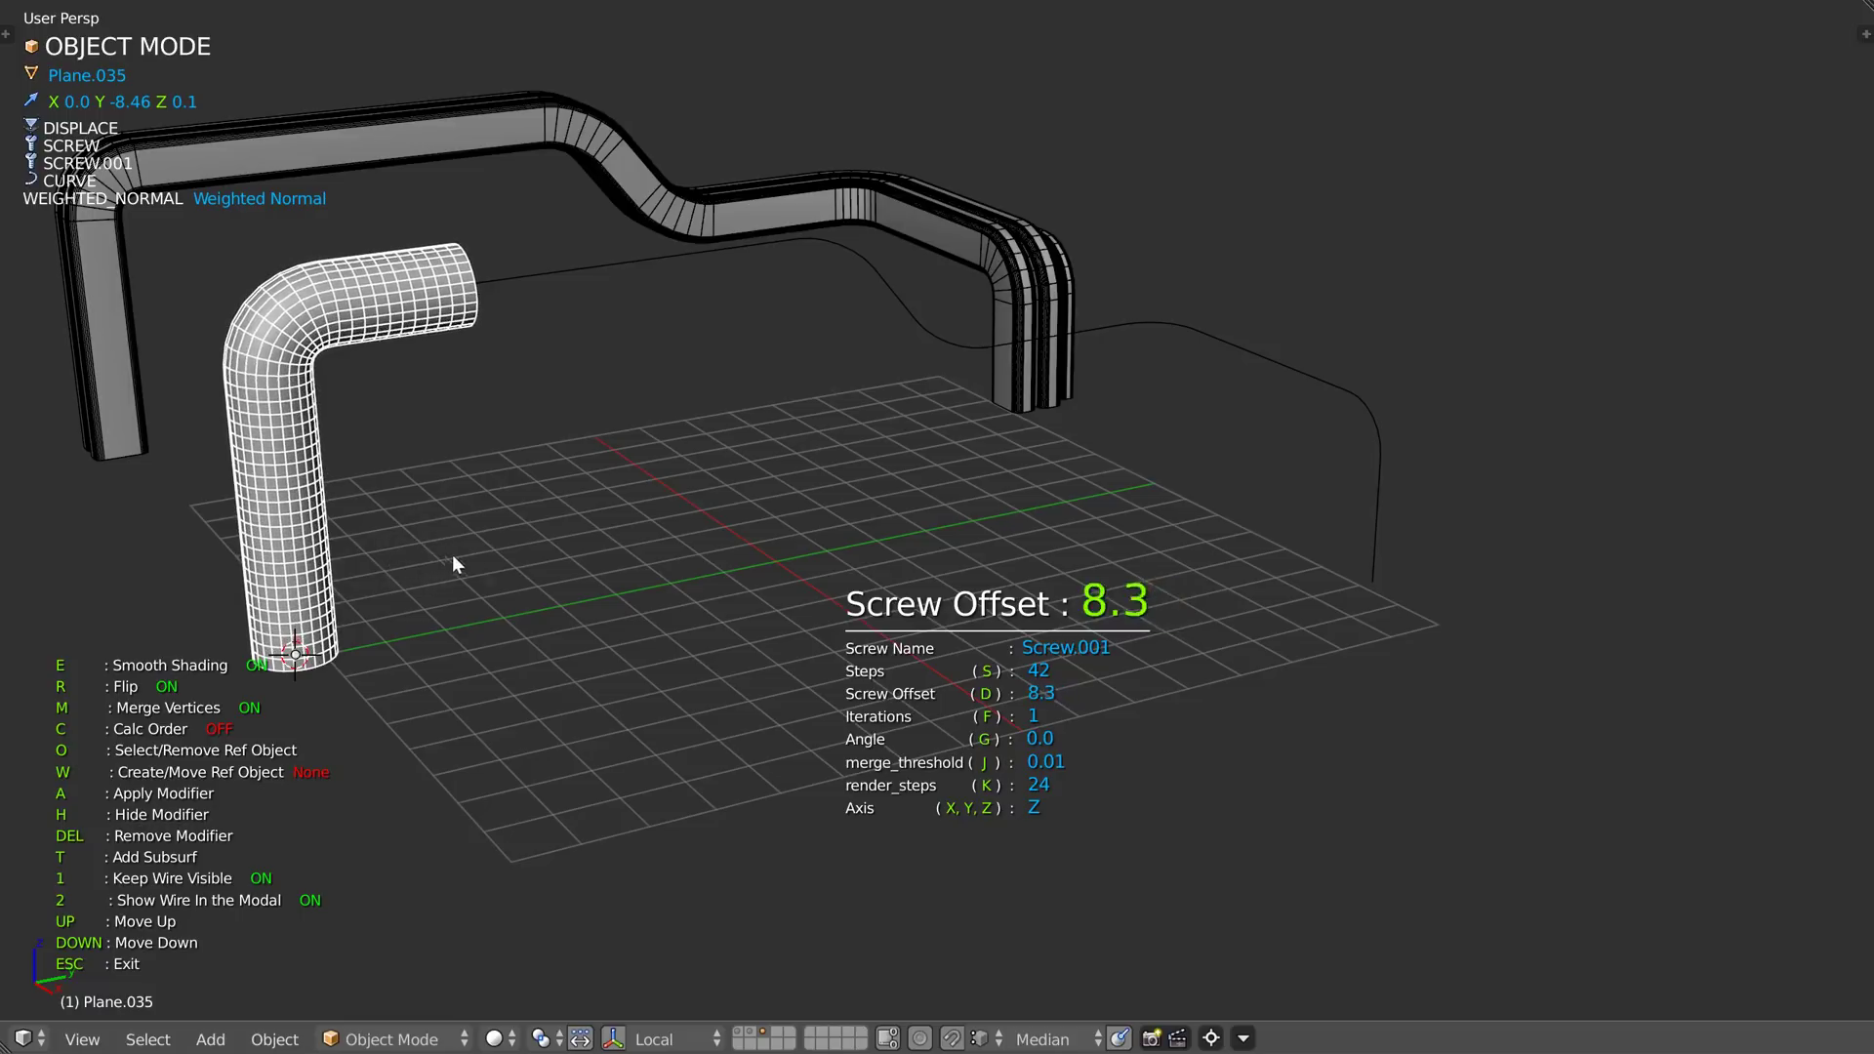
{"action": "key", "text": "d"}
{"action": "key", "text": "s"}
{"action": "key", "text": "s"}
- Set Screw.001's iterations to 4 and its screw offset to 7.84 to match the path's length, and exit Speedflow
{"action": "key", "text": "f"}
{"action": "scroll", "coordinate": [764, 508], "scroll_direction": "up", "scroll_amount": 3}
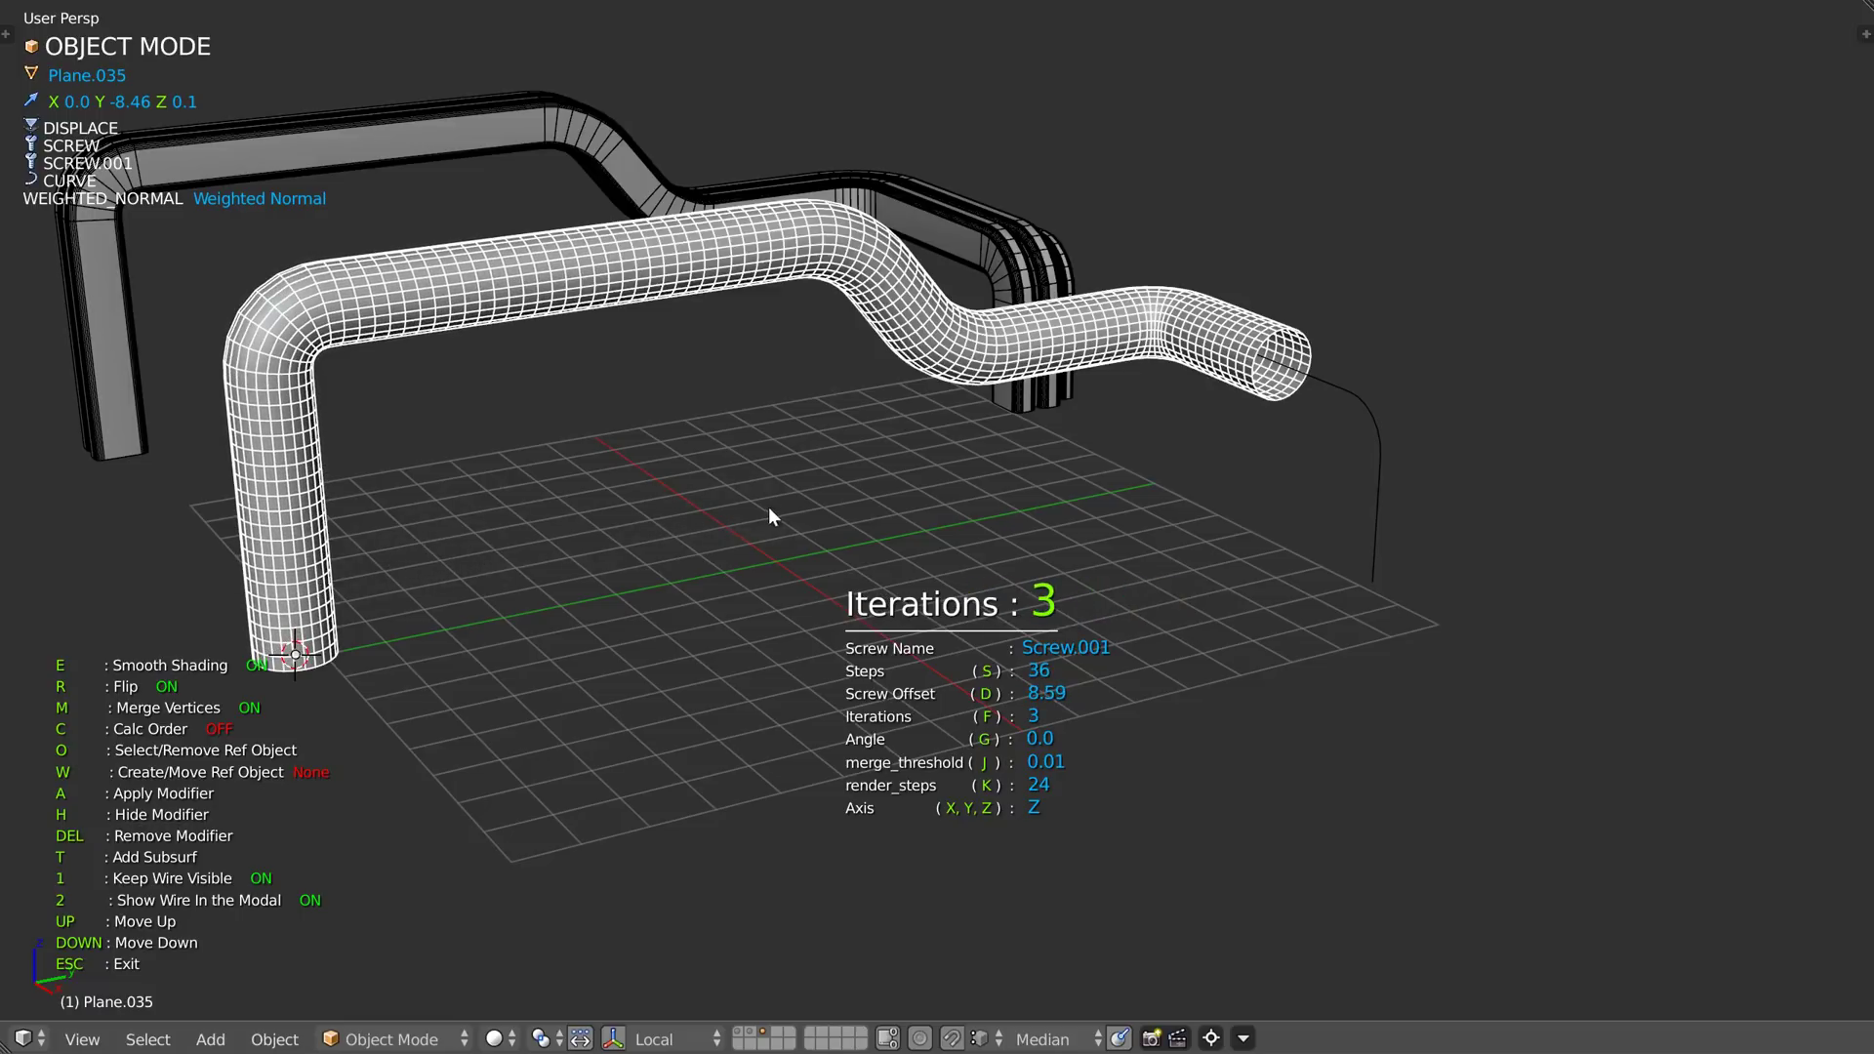
{"action": "key", "text": "f"}
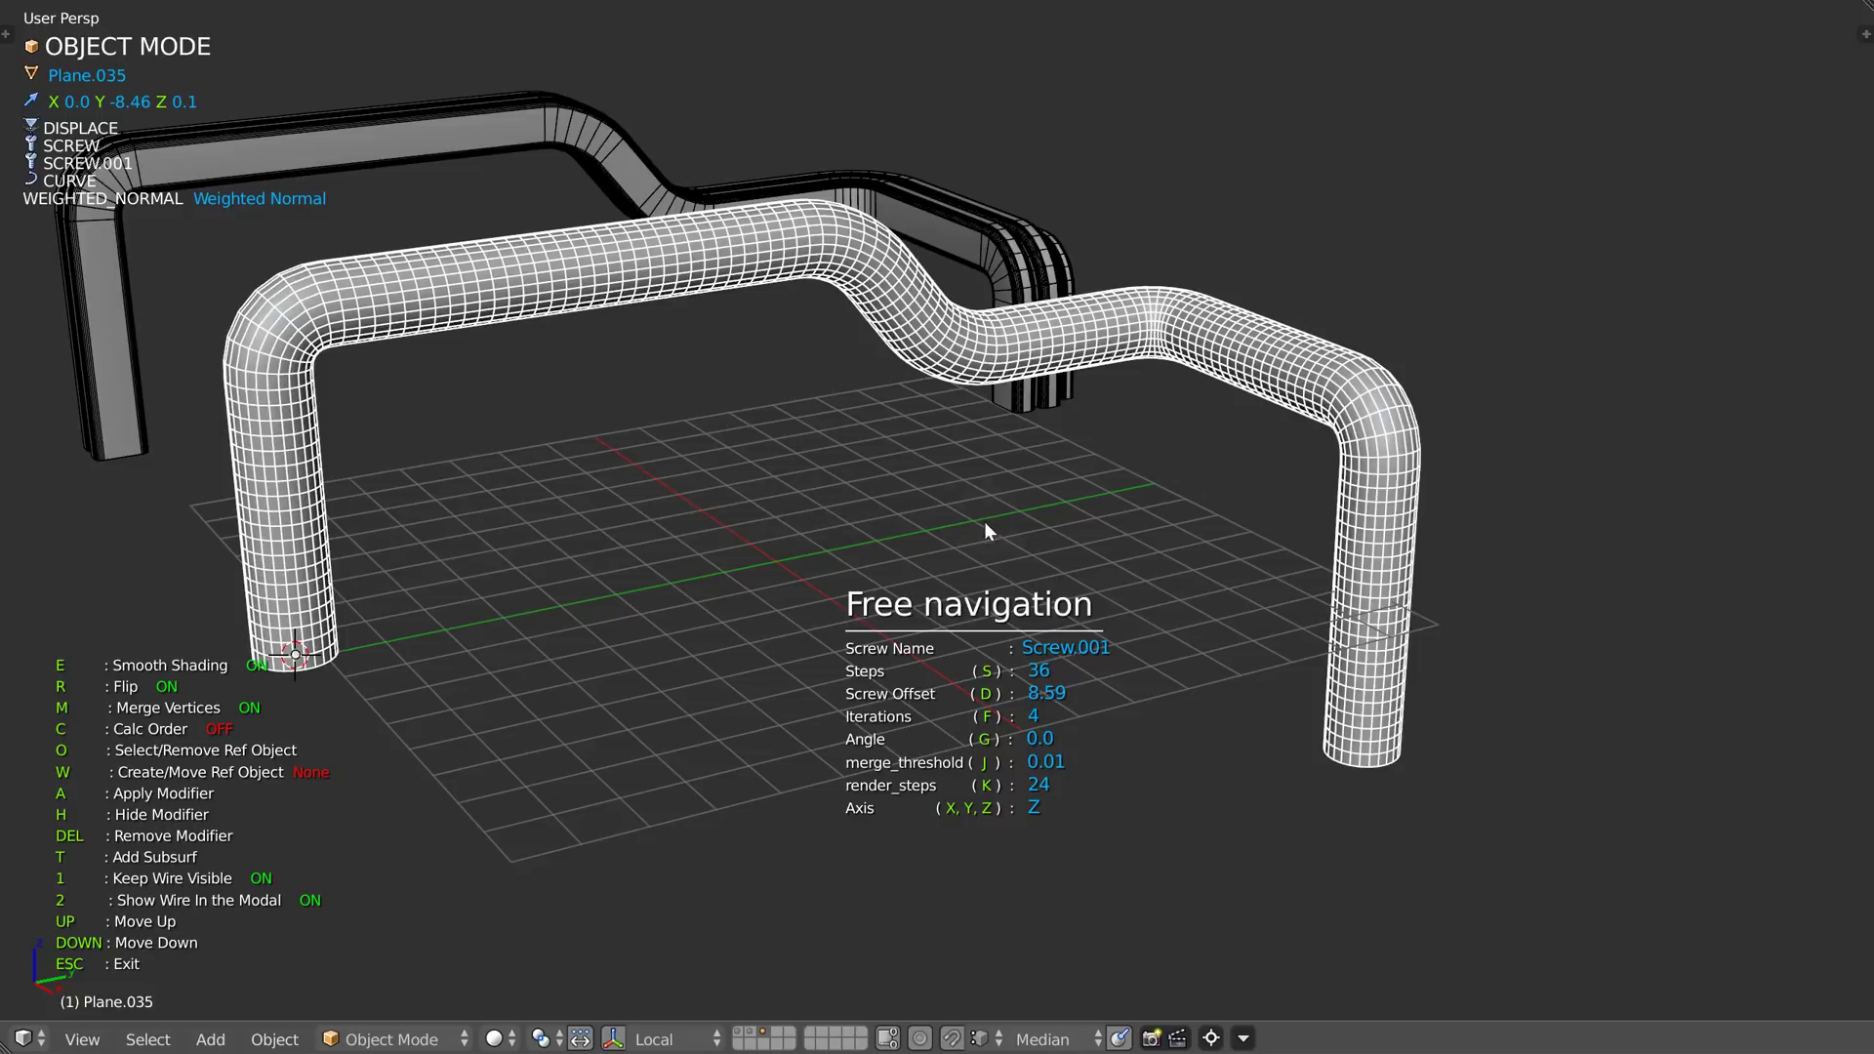
{"action": "key", "text": "d"}
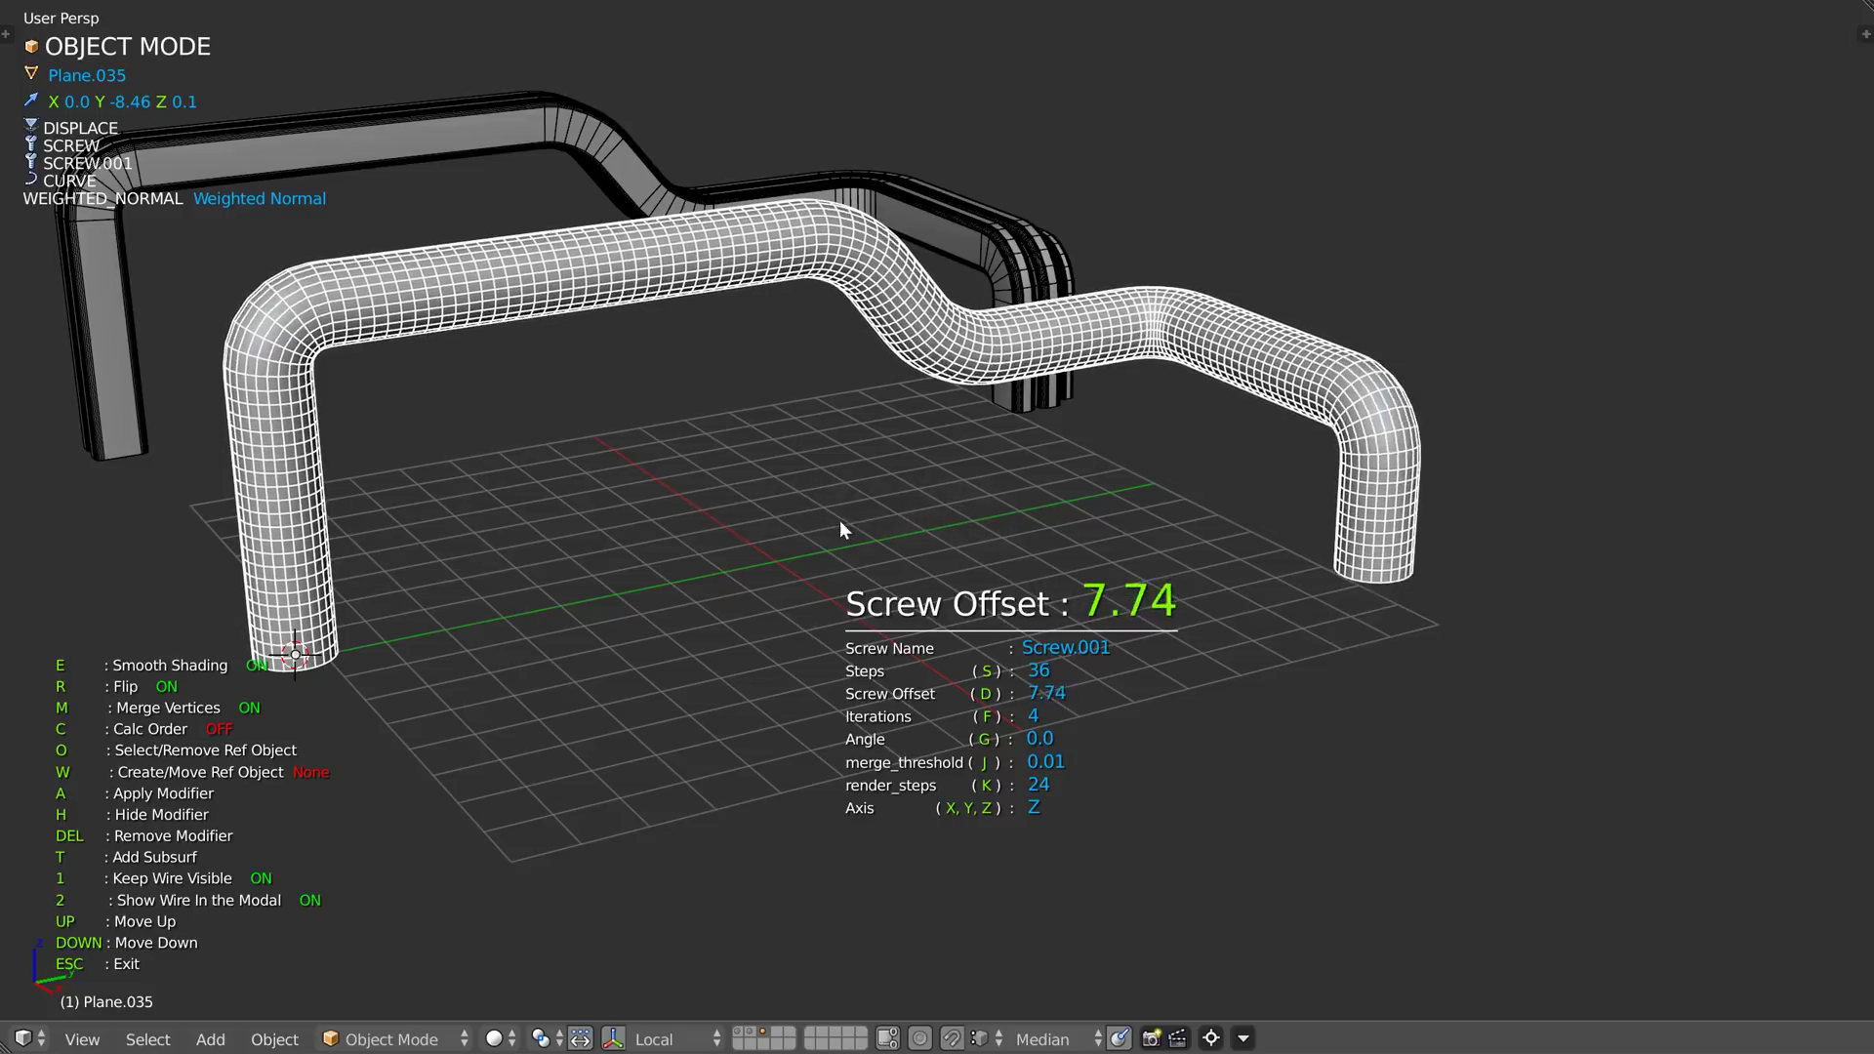
{"action": "key", "text": "d"}
{"action": "middle_click_drag", "start_coordinate": [684, 293], "coordinate": [707, 378]}
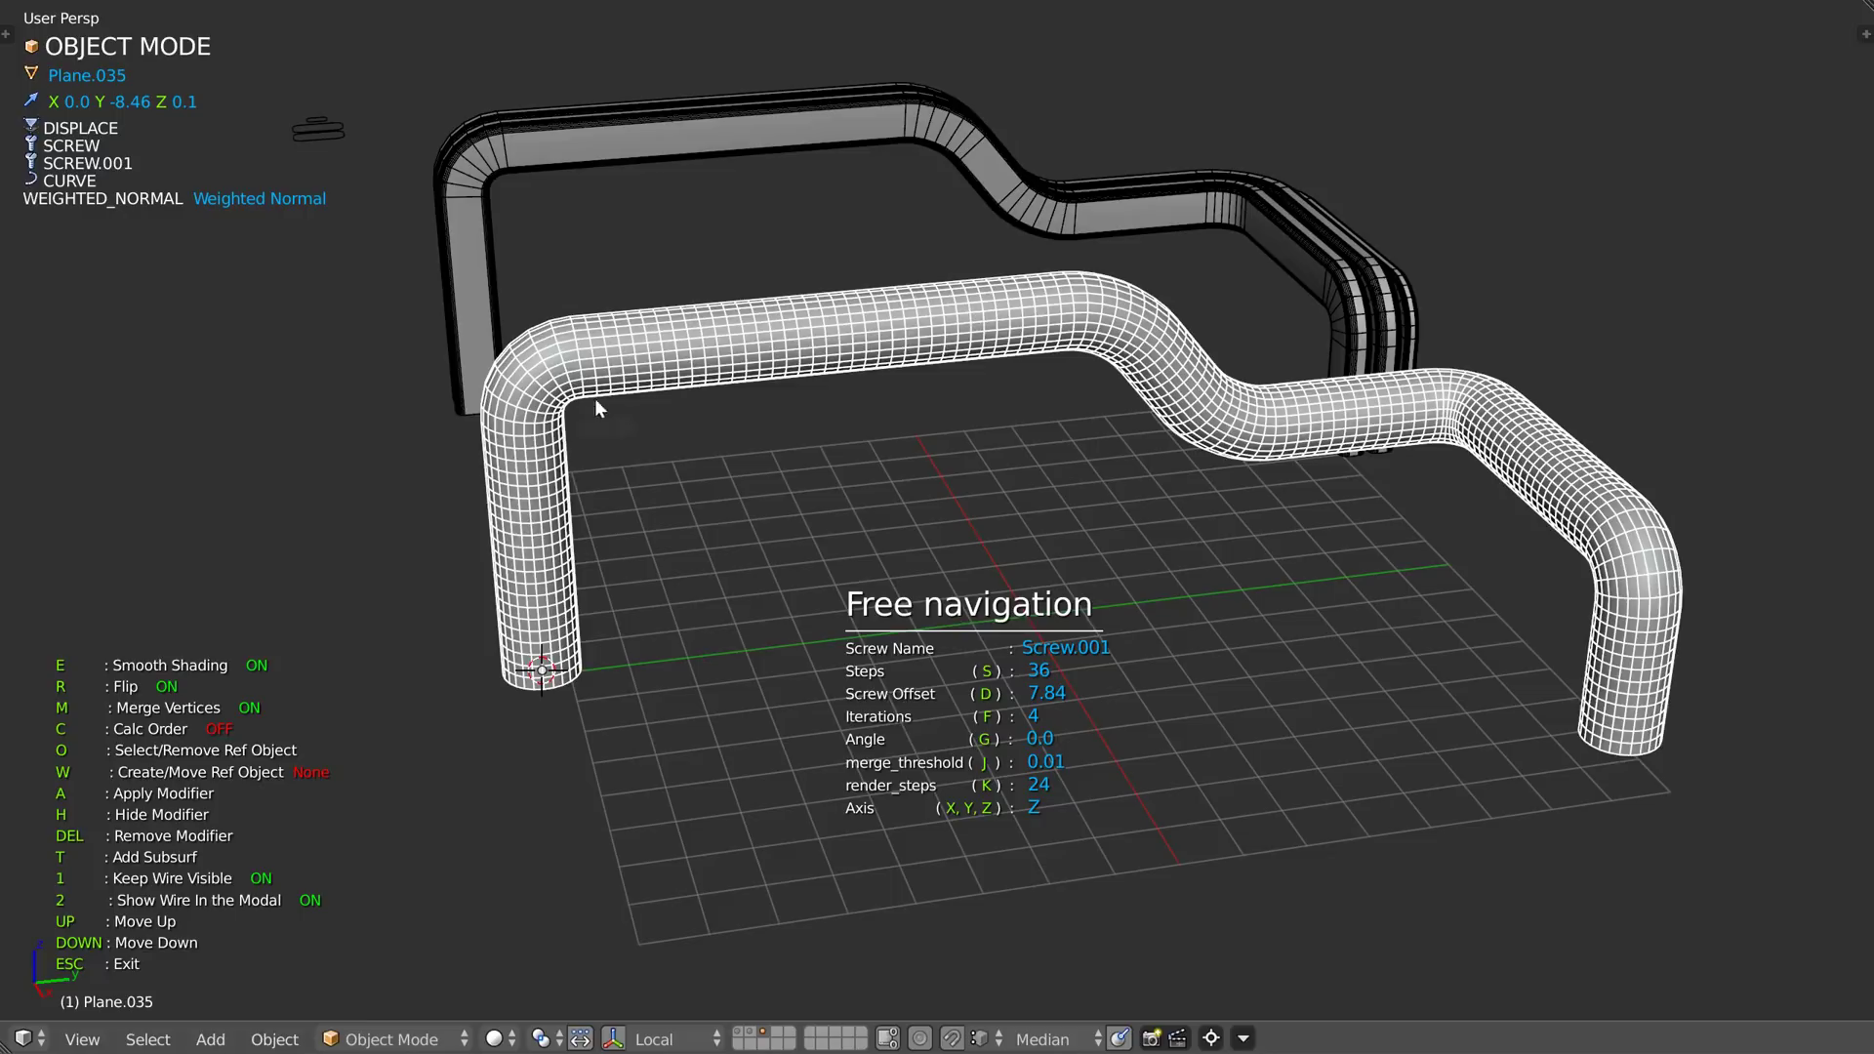
{"action": "middle_click_drag", "start_coordinate": [1049, 354], "coordinate": [1021, 502]}
{"action": "key", "text": "Escape"}
{"action": "key", "text": "Tab"}
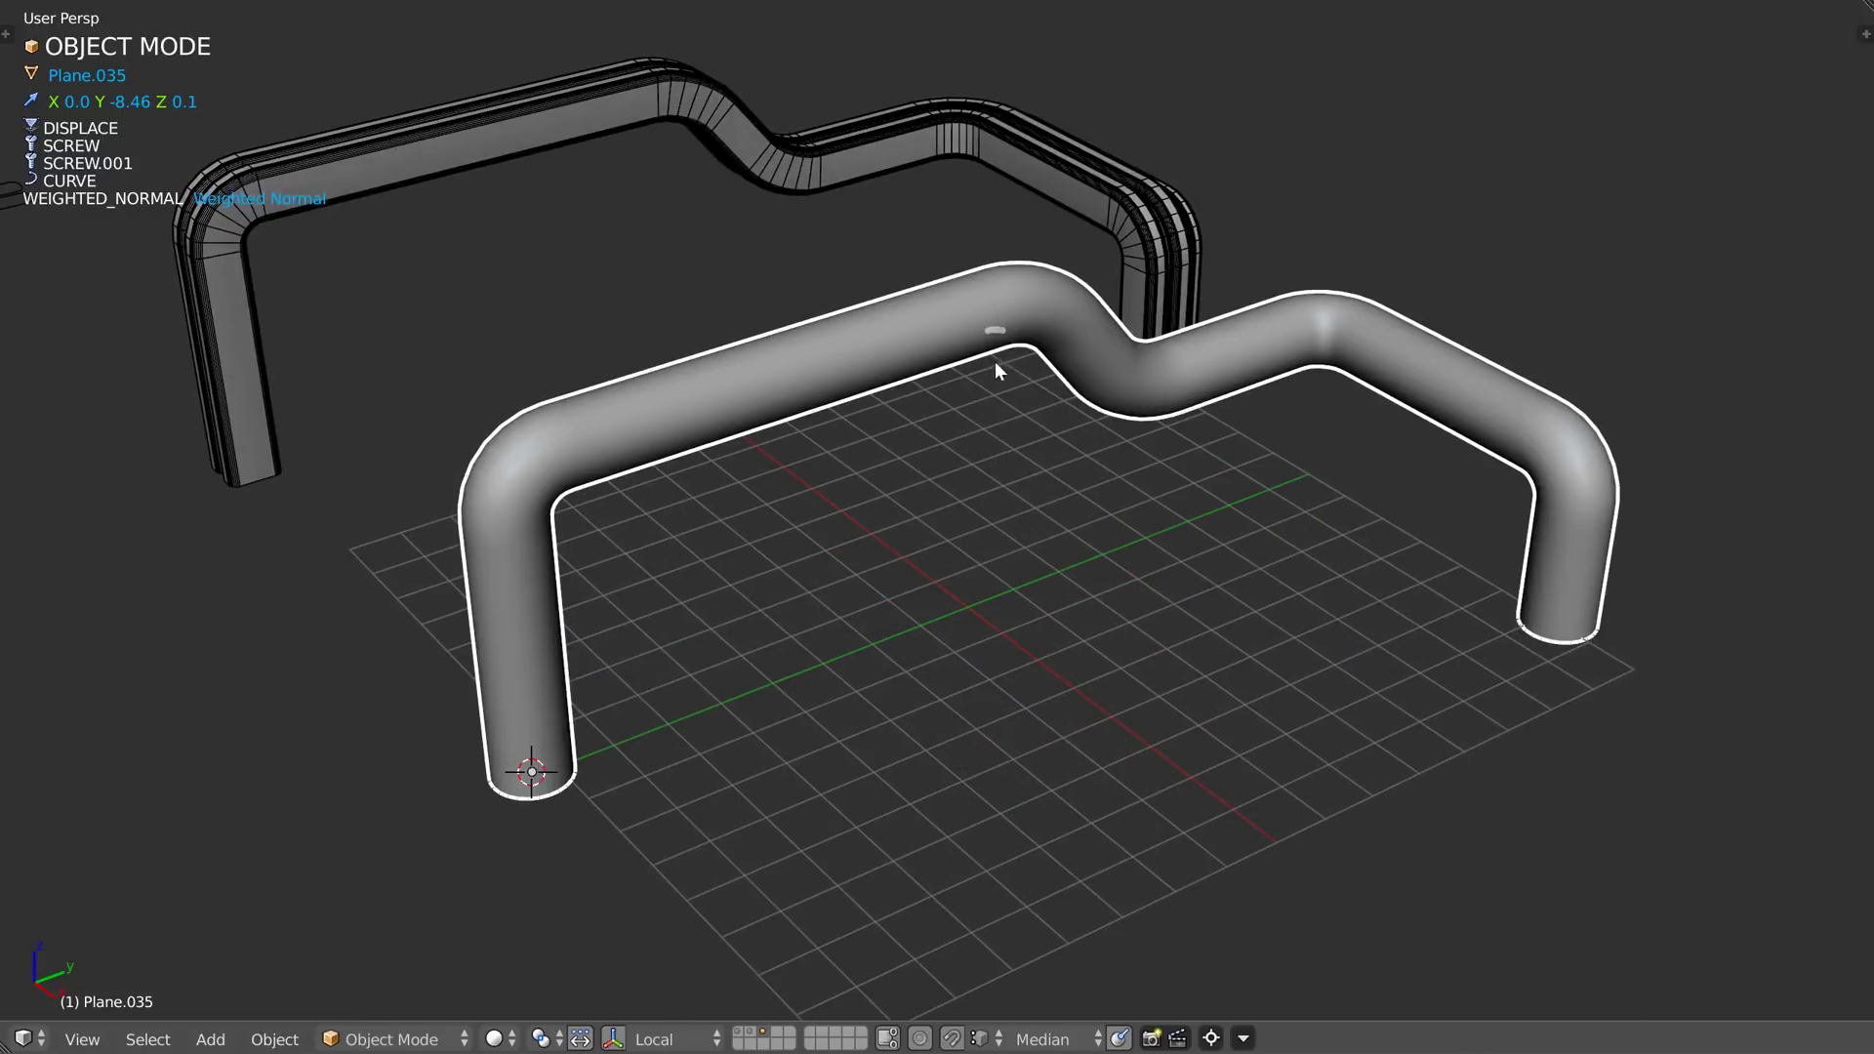
- Reduce the Displace modifier's strength slightly to make the tube thinner
{"action": "key", "text": "space"}
{"action": "left_click_drag", "start_coordinate": [1016, 349], "coordinate": [1281, 227]}
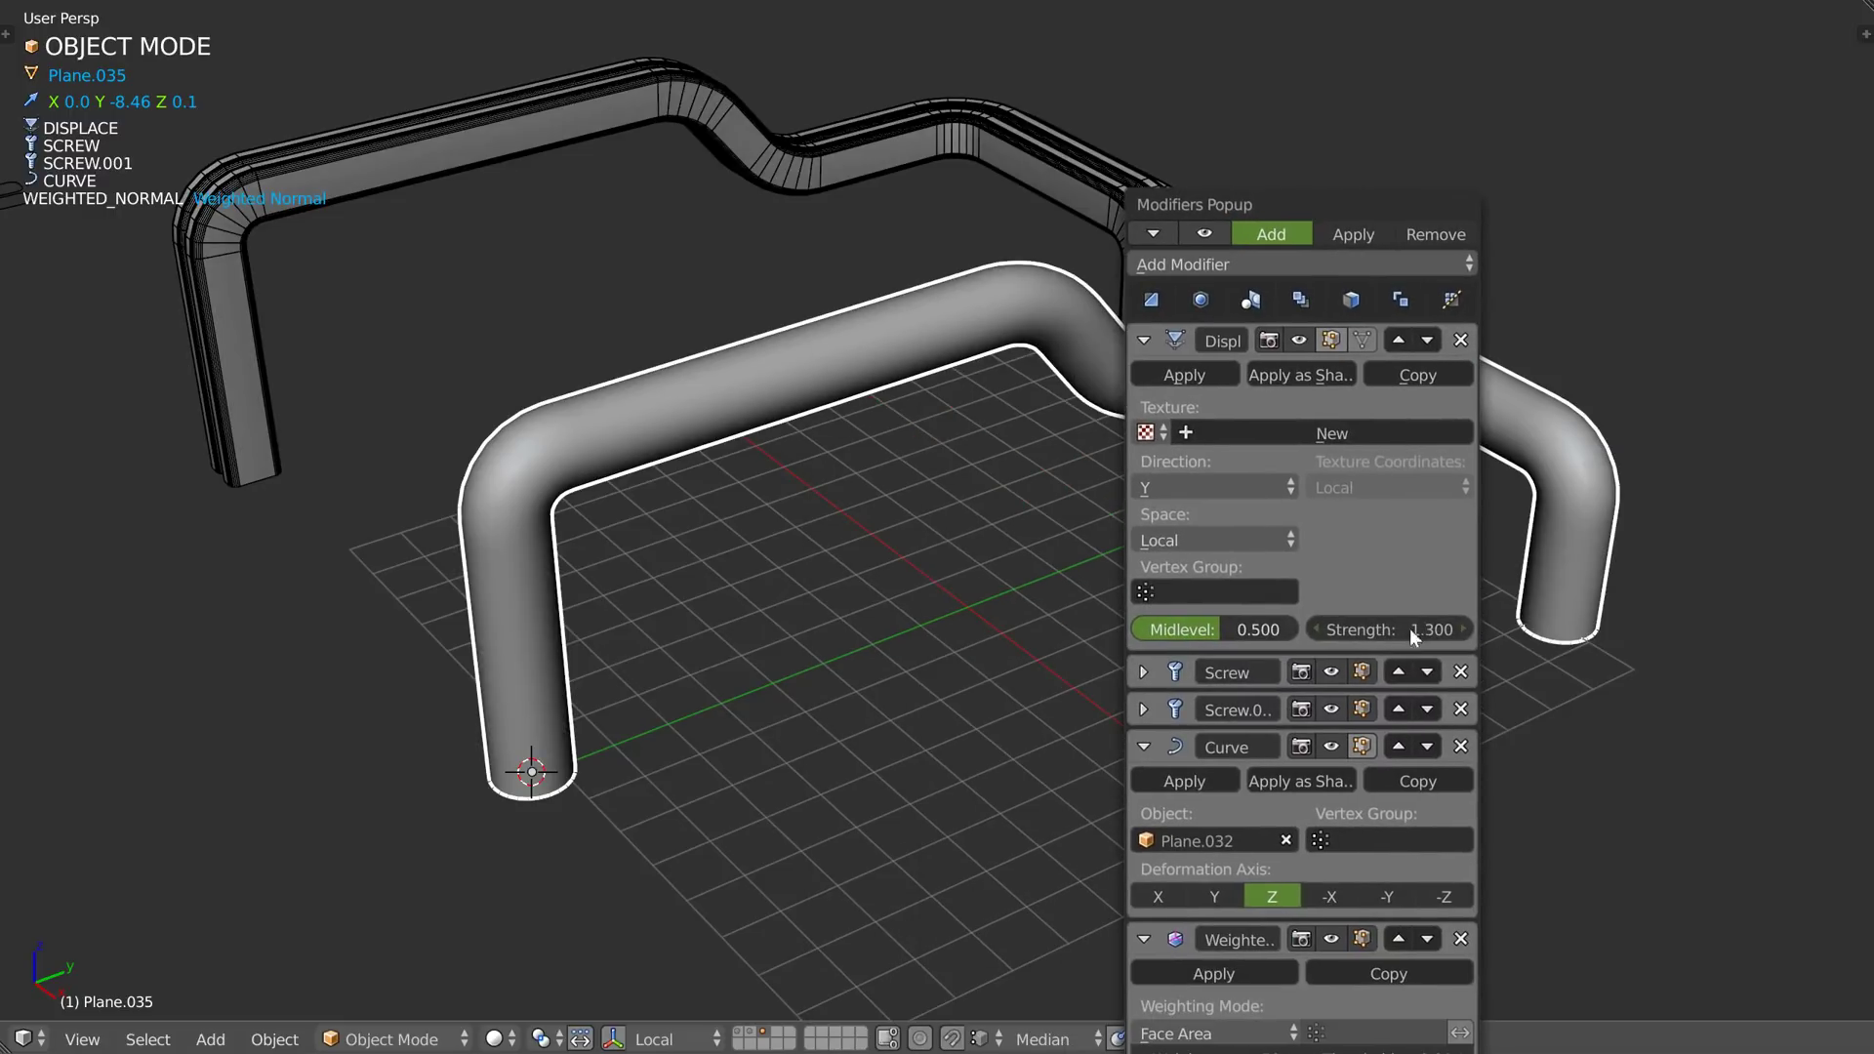
{"action": "mouse_move", "coordinate": [1402, 628]}
{"action": "left_mouse_down"}
{"action": "mouse_move", "coordinate": [1321, 633]}
{"action": "mouse_move", "coordinate": [1397, 625]}
{"action": "mouse_move", "coordinate": [1359, 626]}
{"action": "mouse_move", "coordinate": [1378, 628]}
{"action": "left_mouse_up"}
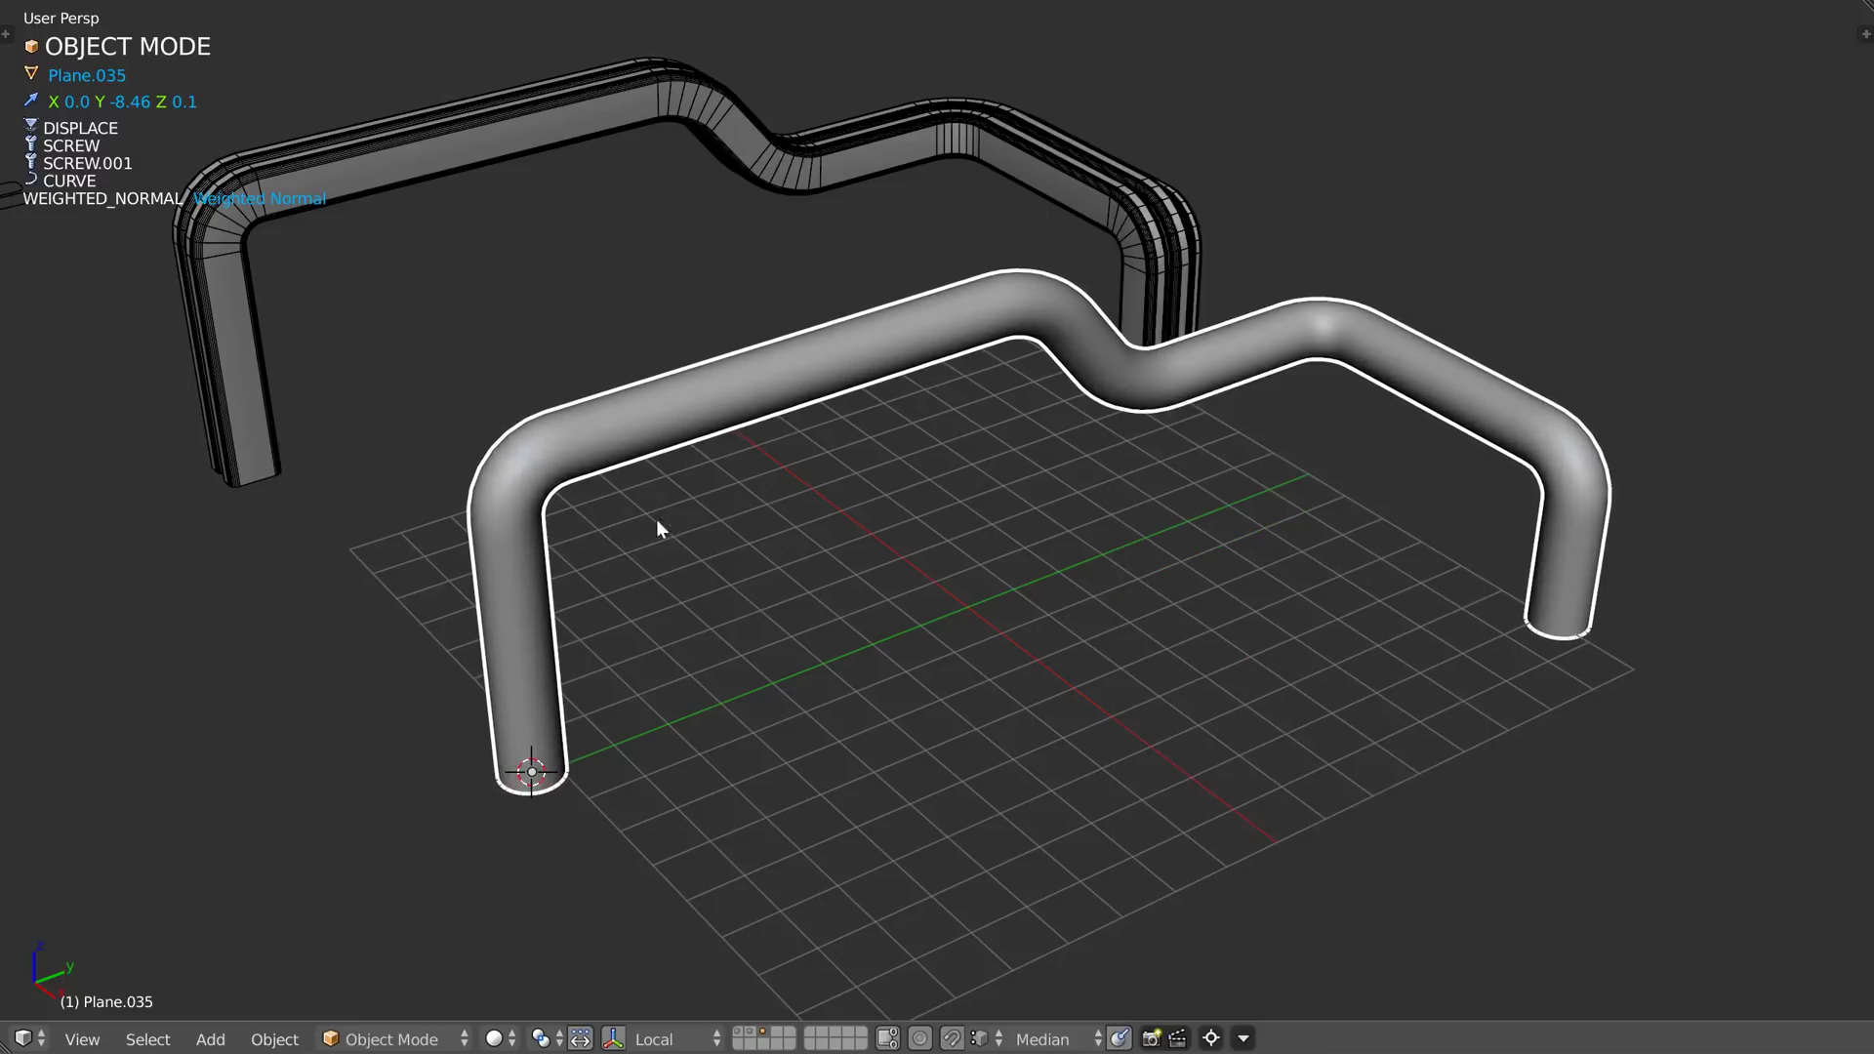
{"action": "middle_click_drag", "start_coordinate": [674, 465], "coordinate": [812, 485], "text": "shift"}
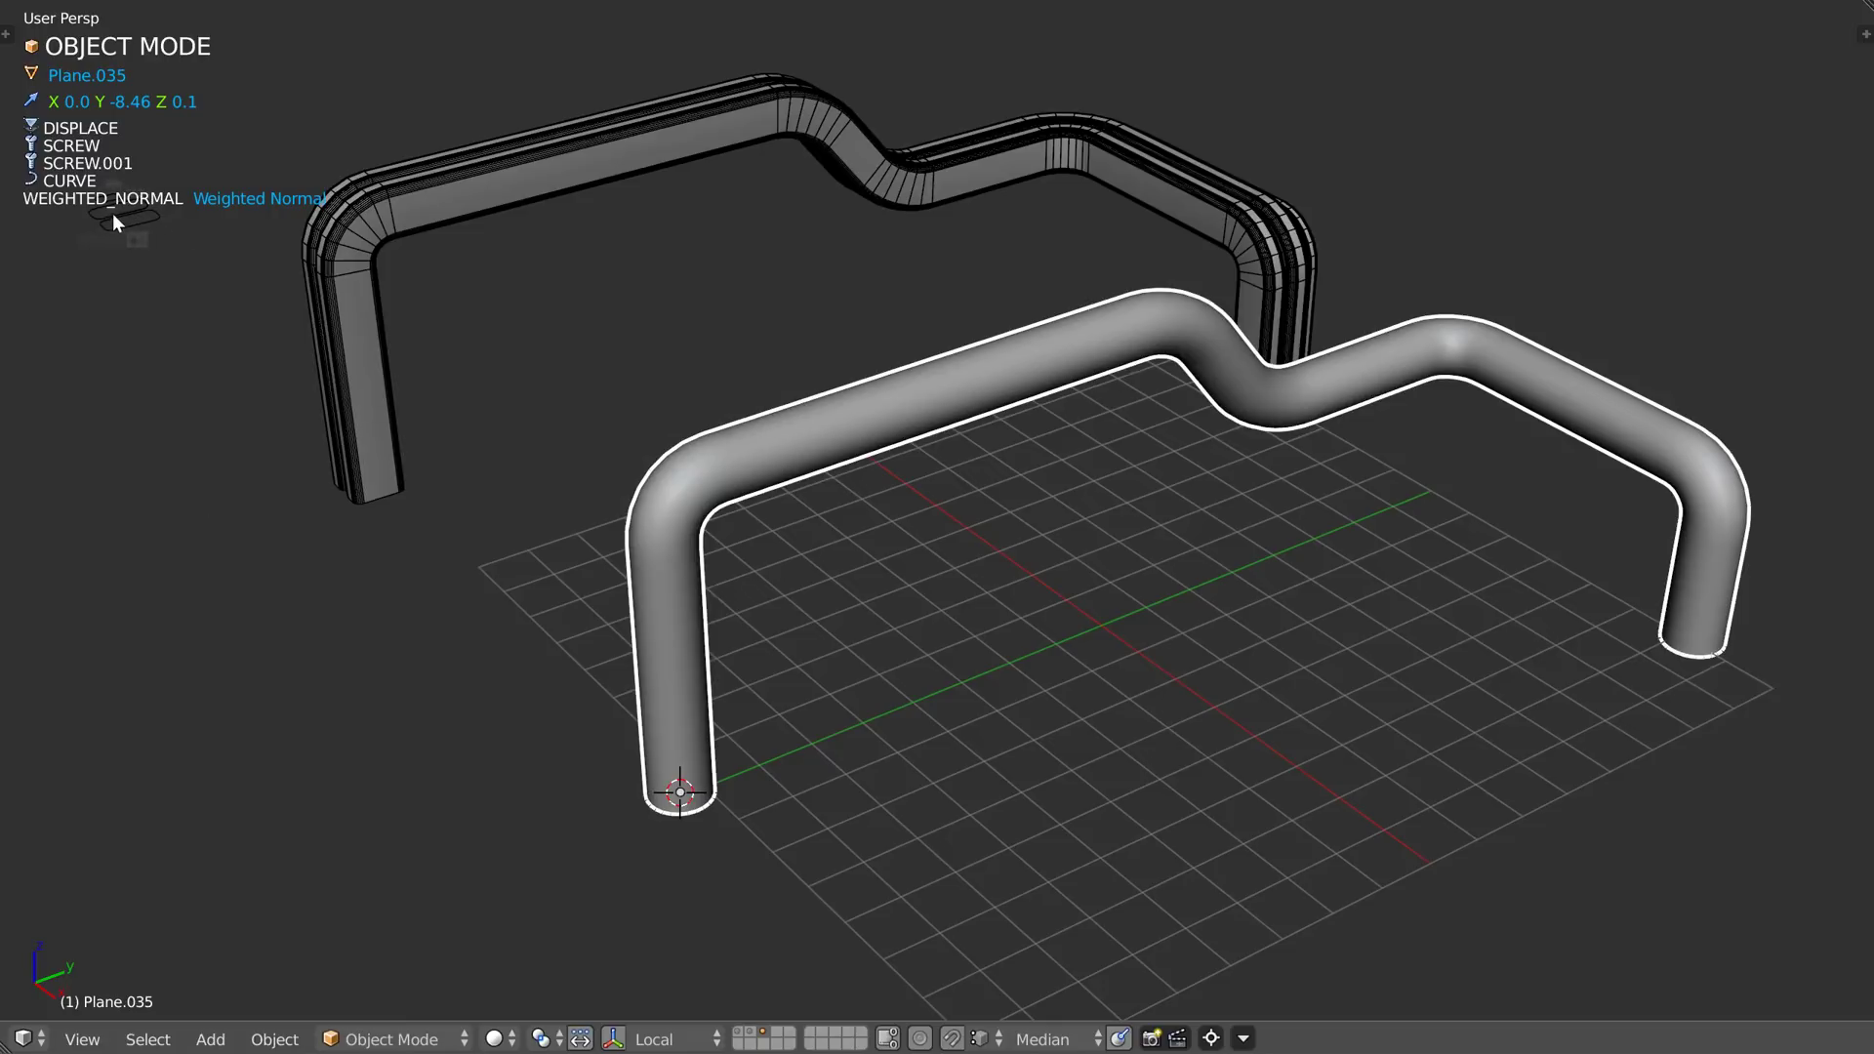
- Set the Displace modifier's strength to 0.32 to turn the tube into a thin cable
{"action": "middle_click_drag", "start_coordinate": [725, 548], "coordinate": [772, 518]}
{"action": "middle_click_drag", "start_coordinate": [820, 591], "coordinate": [781, 515], "text": "shift"}
{"action": "key", "text": "shift+space"}
{"action": "left_click_drag", "start_coordinate": [730, 481], "coordinate": [1177, 254]}
{"action": "left_click_drag", "start_coordinate": [1263, 681], "coordinate": [1207, 683]}
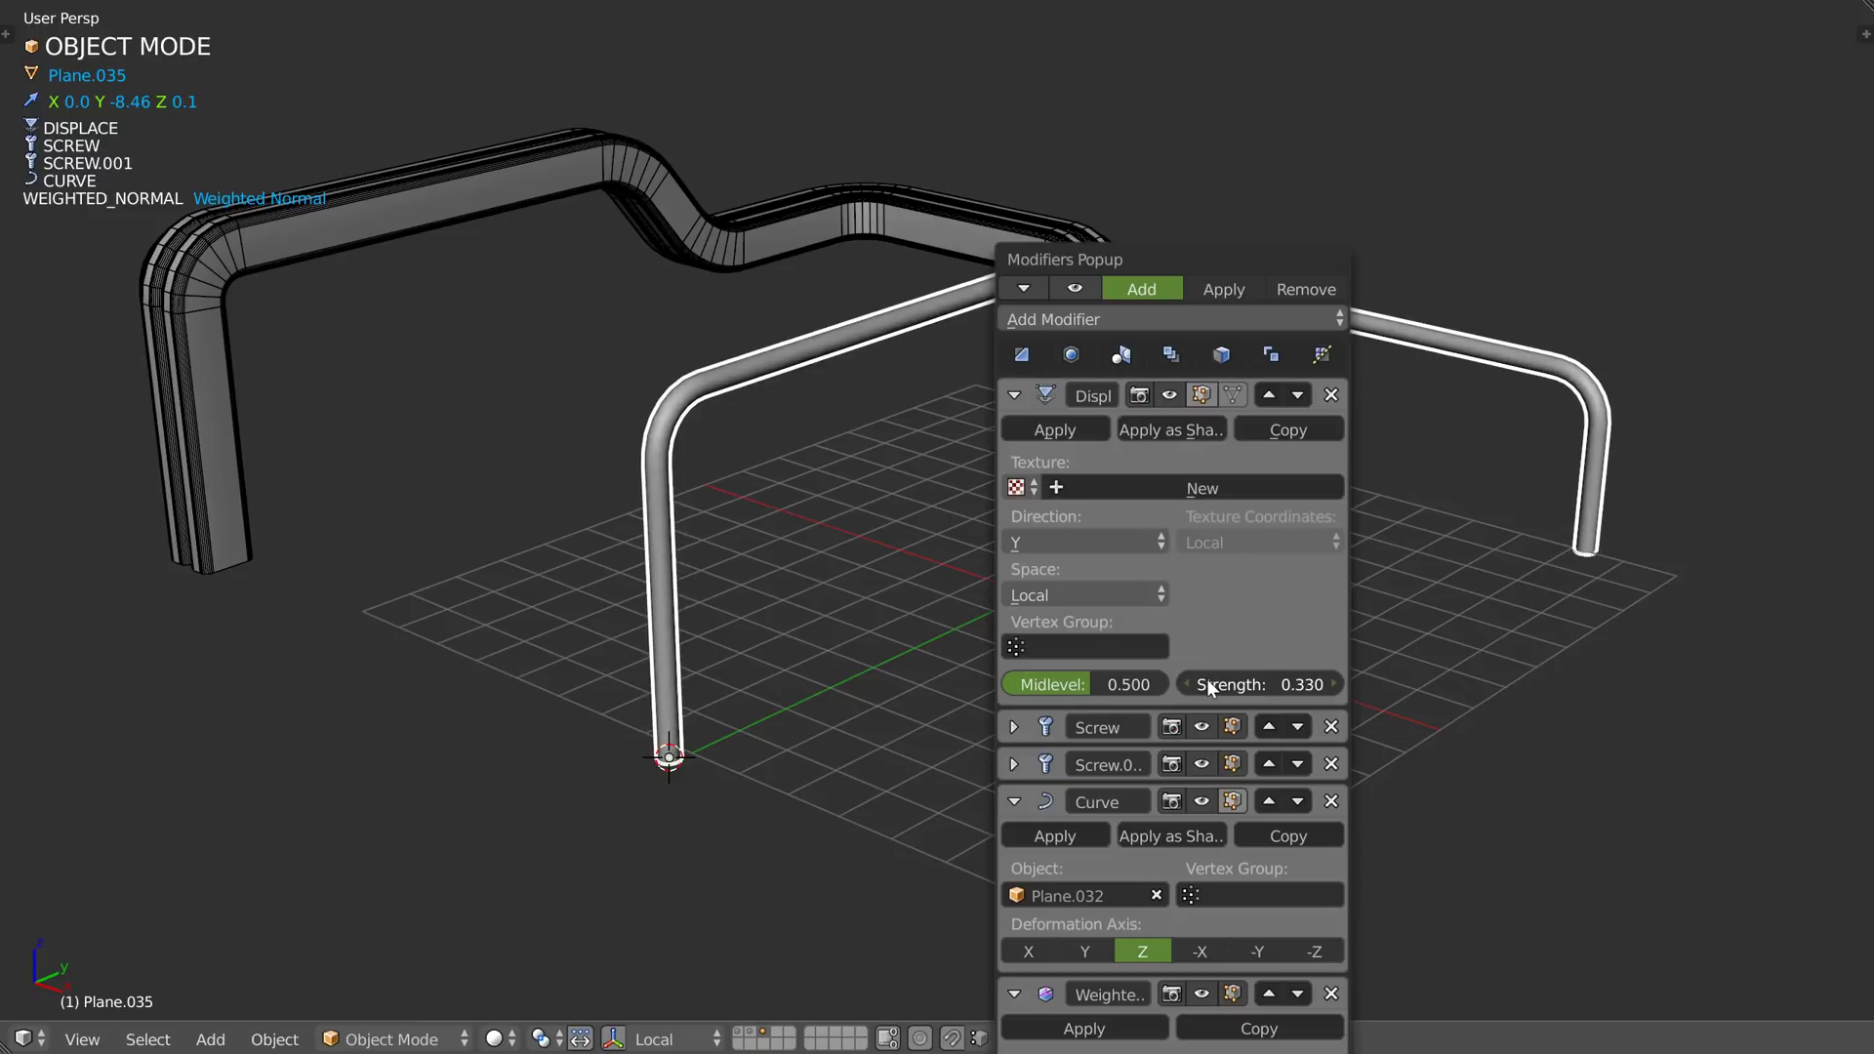
- Duplicate the thin tube in place and raise the copy's Displace strength slightly so it surrounds the original
{"action": "scroll", "coordinate": [799, 764], "scroll_direction": "up", "scroll_amount": 5}
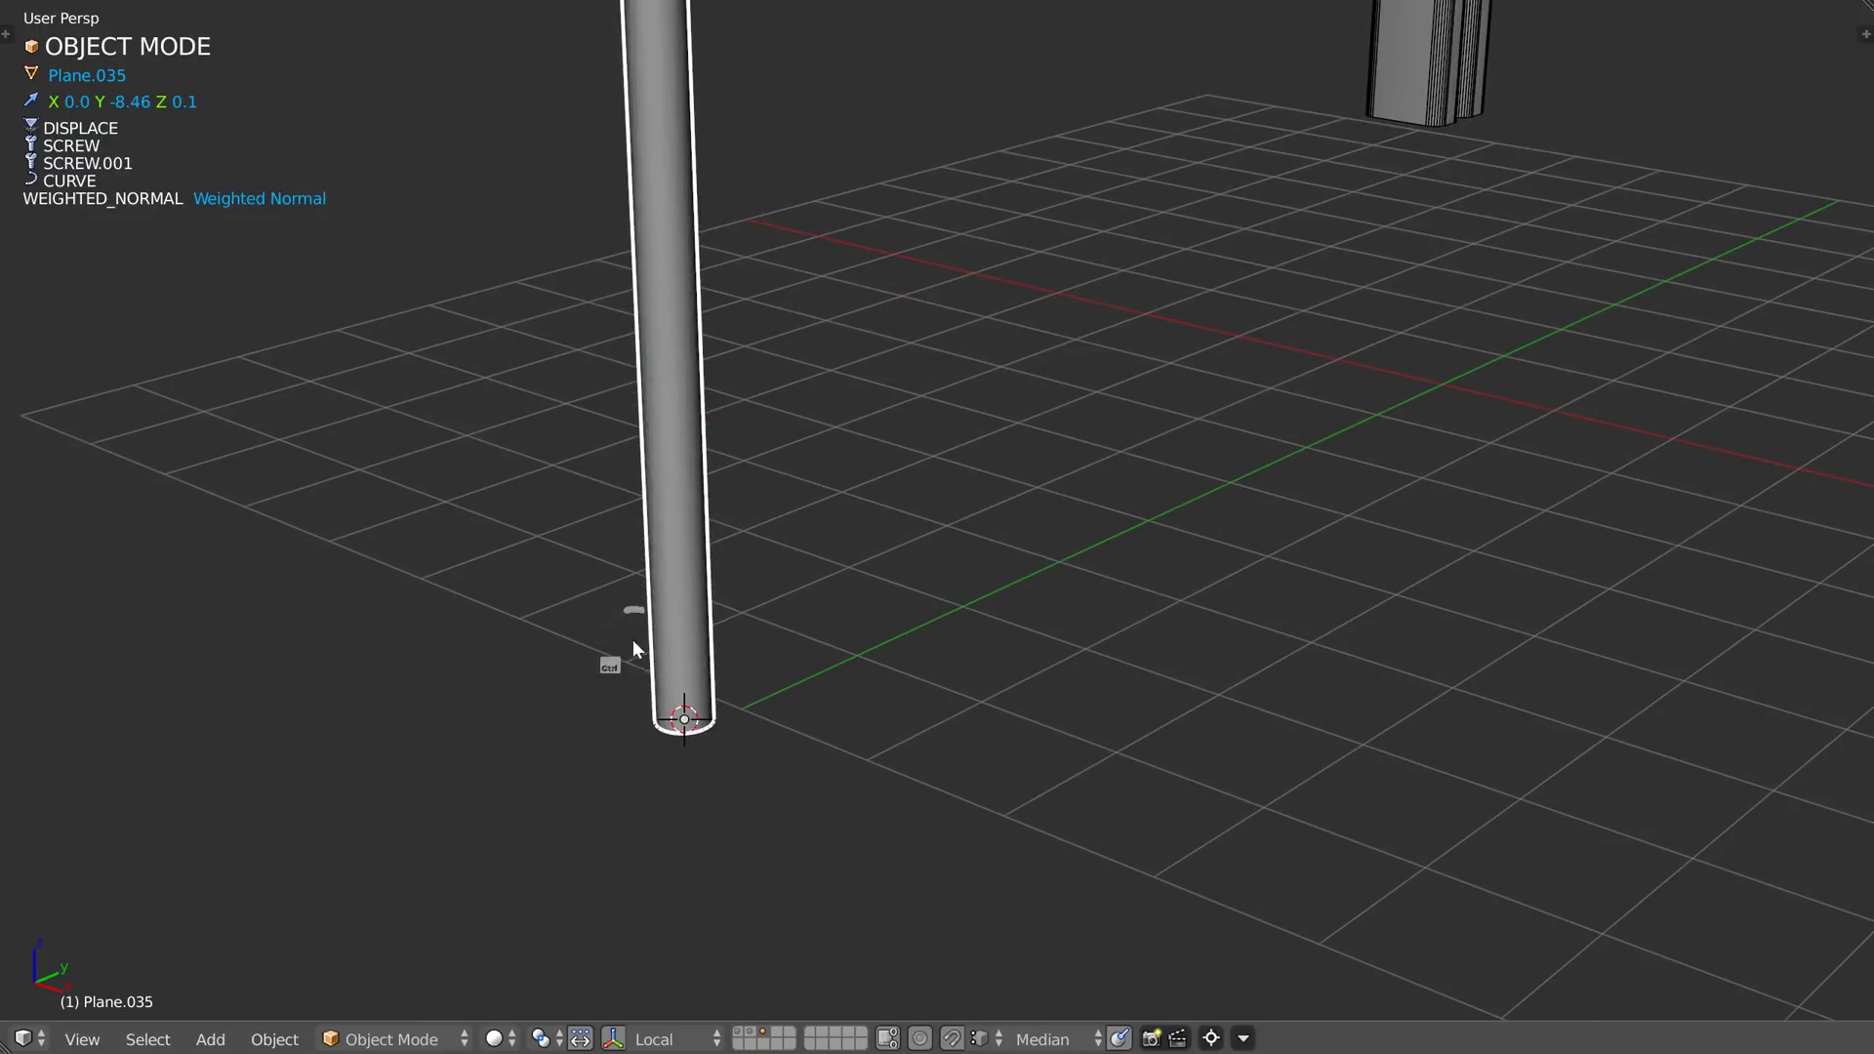
{"action": "key", "text": "shift+d"}
{"action": "key", "text": "ctrl+grave"}
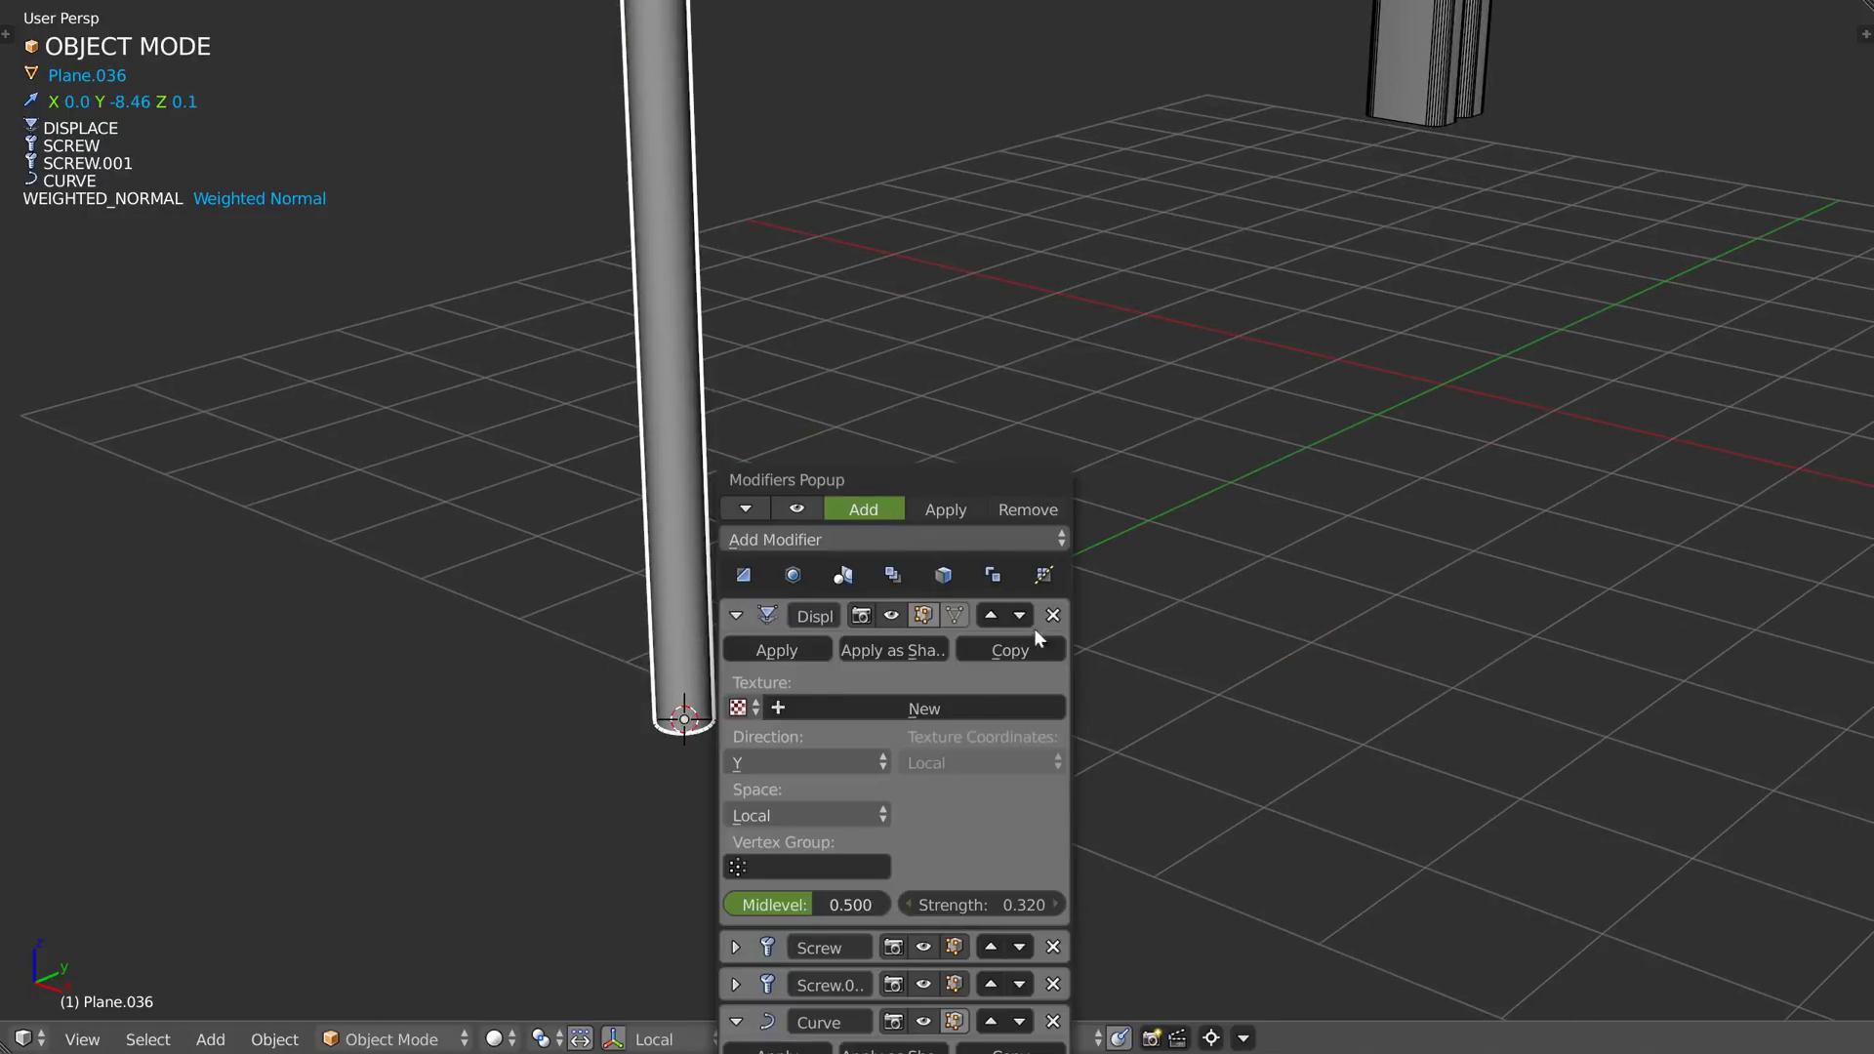
{"action": "left_click_drag", "start_coordinate": [963, 898], "coordinate": [1016, 895]}
{"action": "scroll", "coordinate": [976, 390], "scroll_direction": "down", "scroll_amount": 10}
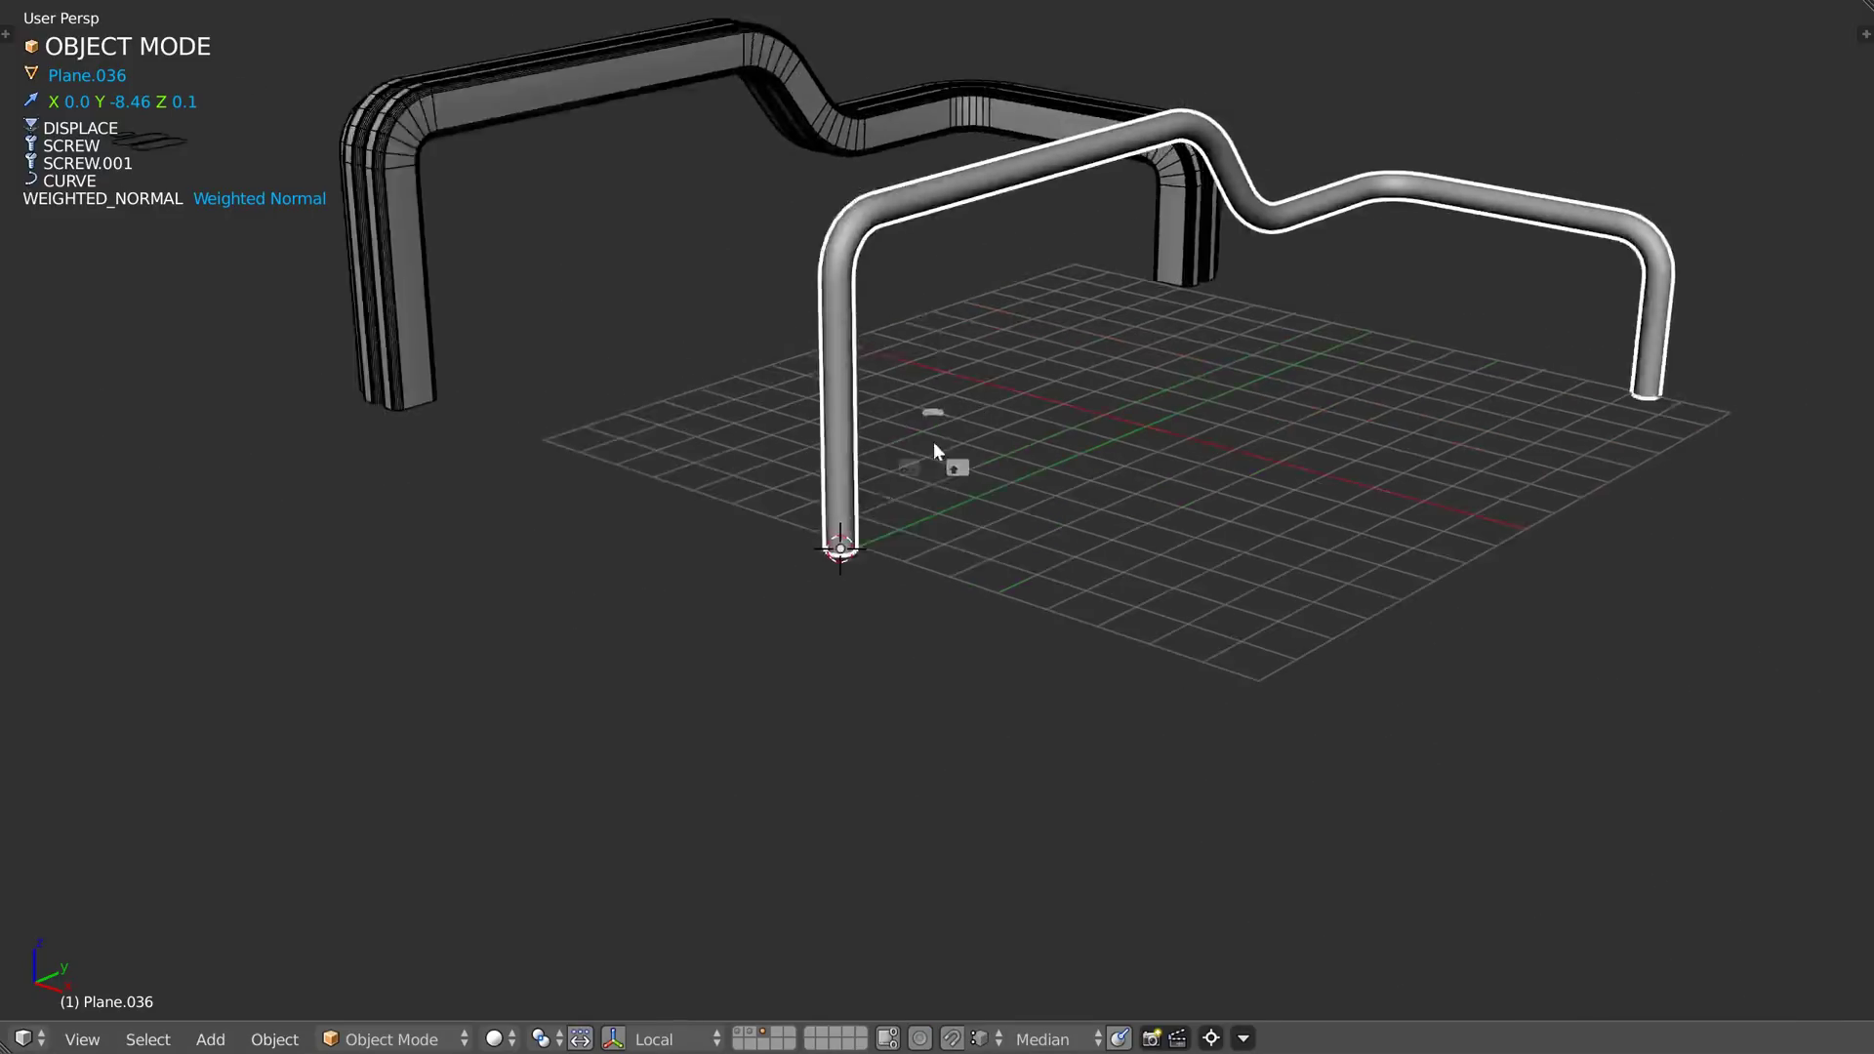
- Start Speedflow's screw editing on the duplicate and set the Screw modifier's screw offset to 1.54
{"action": "key", "text": "ctrl+shift+q"}
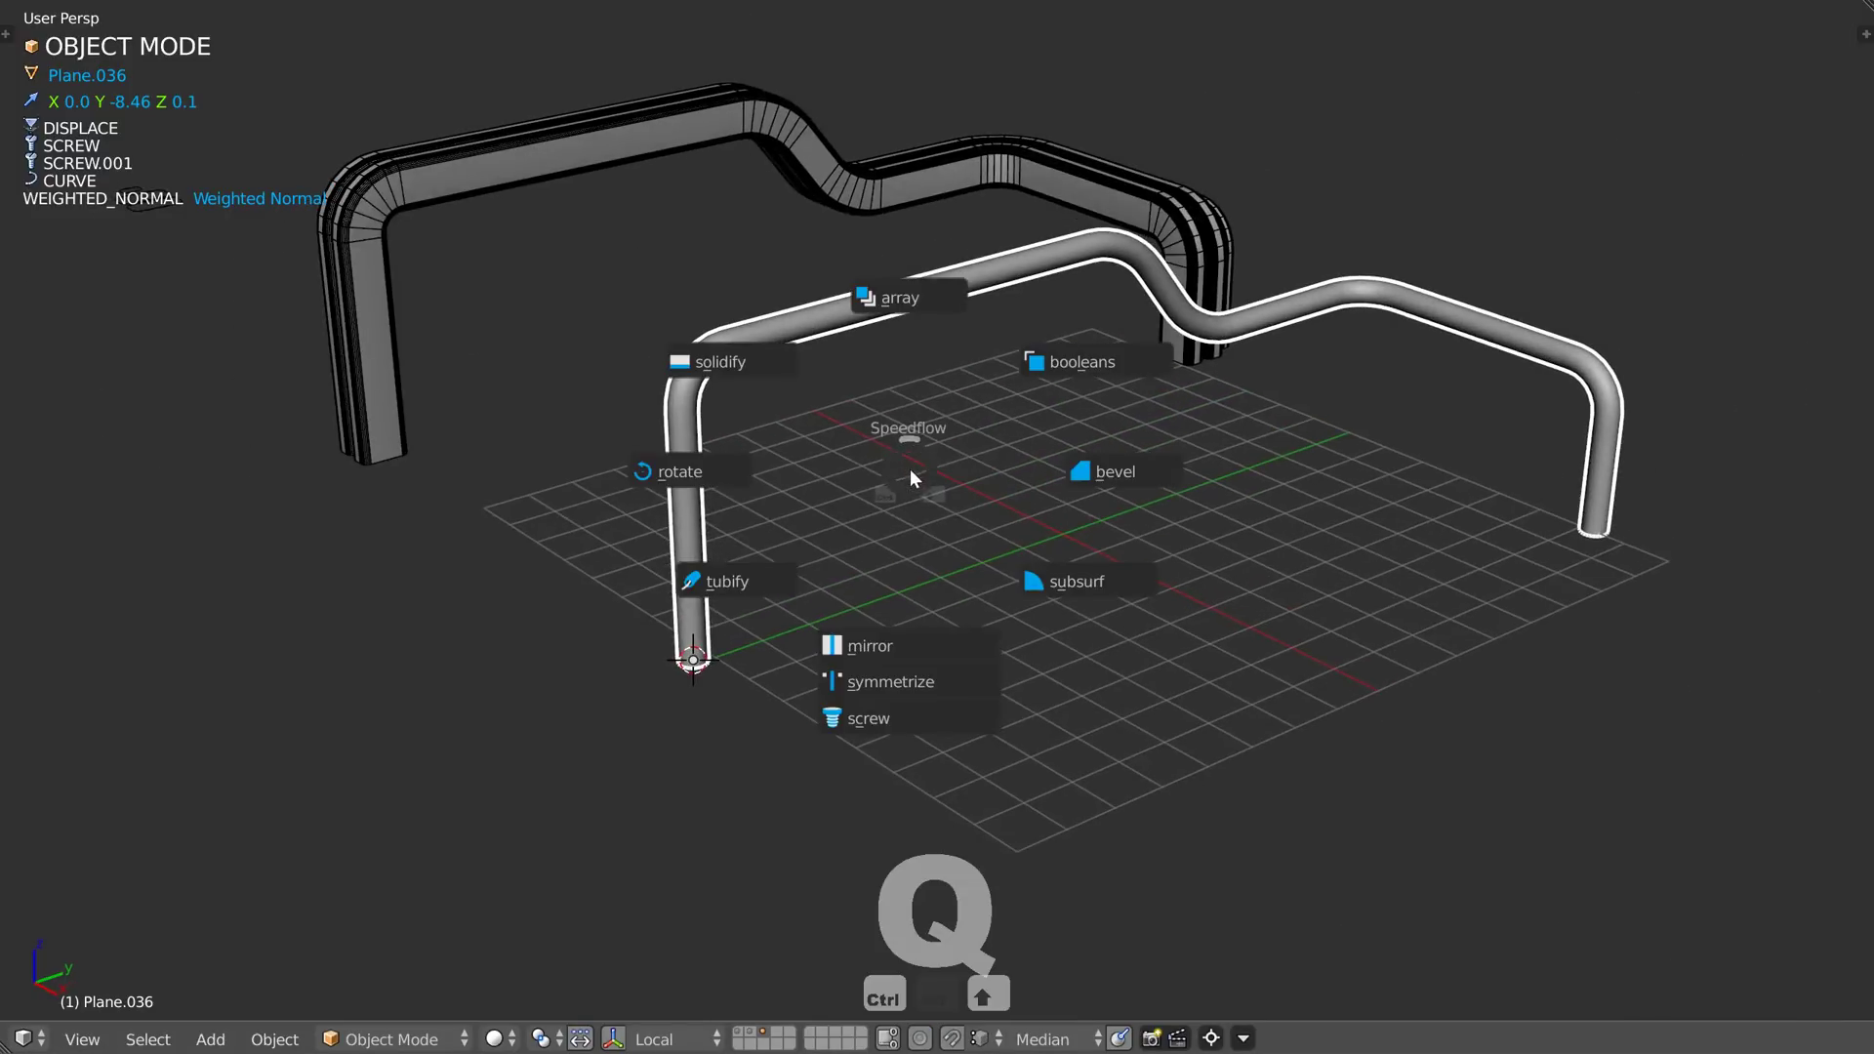
{"action": "left_click", "coordinate": [896, 717]}
{"action": "key", "text": "d"}
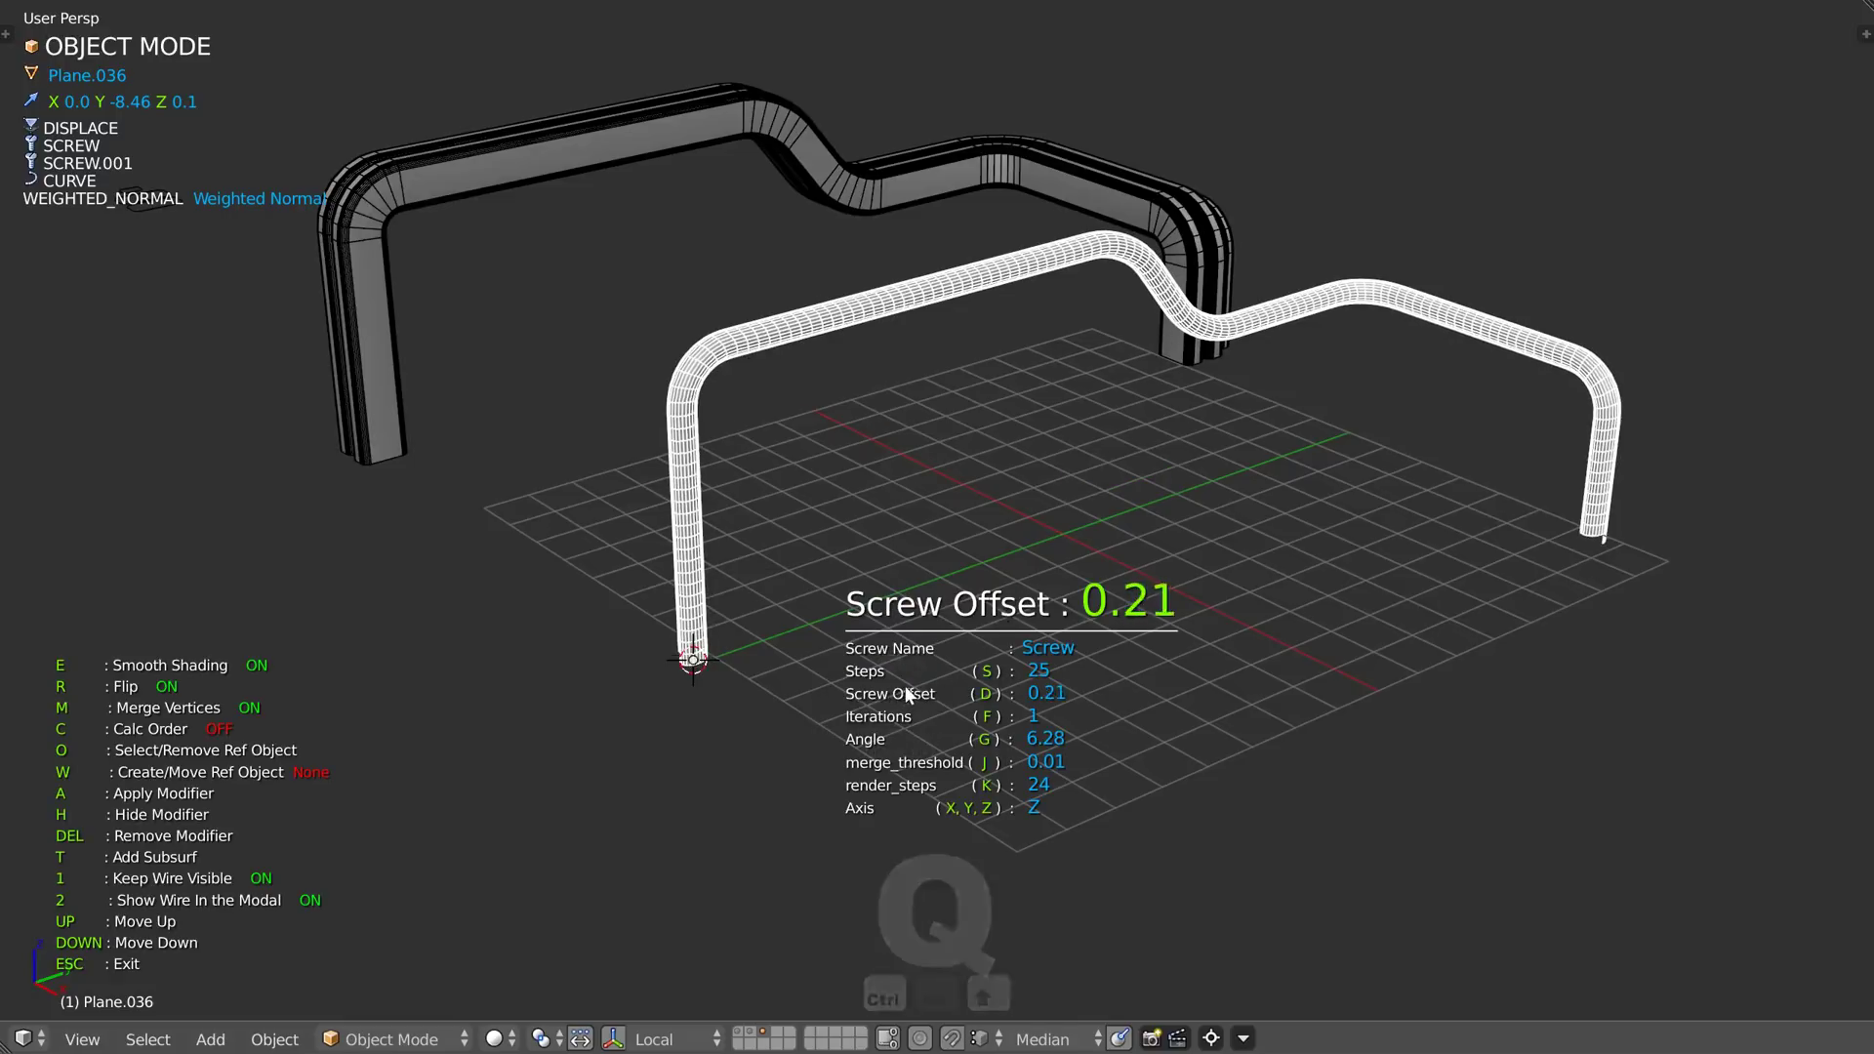
{"action": "key", "text": "d"}
{"action": "middle_click_drag", "start_coordinate": [793, 664], "coordinate": [1049, 625]}
{"action": "middle_click_drag", "start_coordinate": [1049, 624], "coordinate": [914, 480], "text": "shift"}
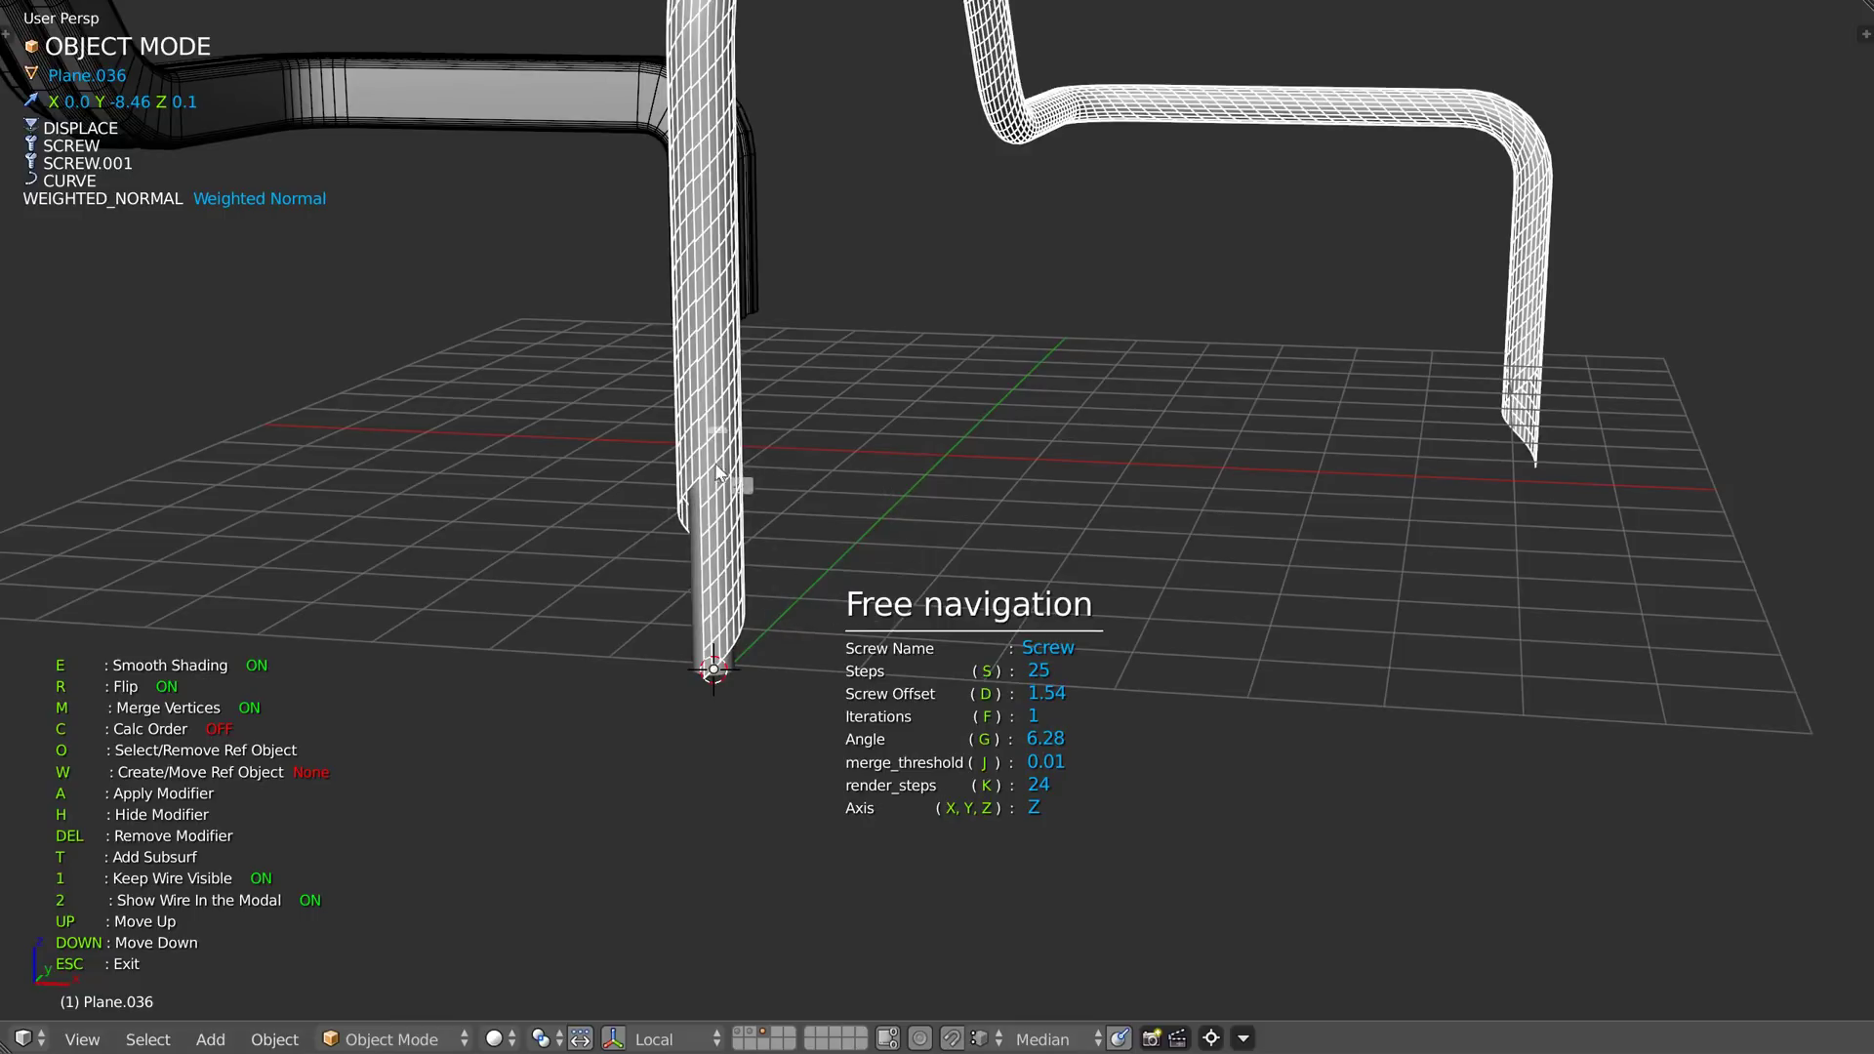
- Switch to the Screw.001 modifier and set its iterations to 1
{"action": "scroll", "coordinate": [878, 539], "scroll_direction": "down", "scroll_amount": 2}
{"action": "scroll", "coordinate": [963, 603], "scroll_direction": "down", "scroll_amount": 1, "text": "shift"}
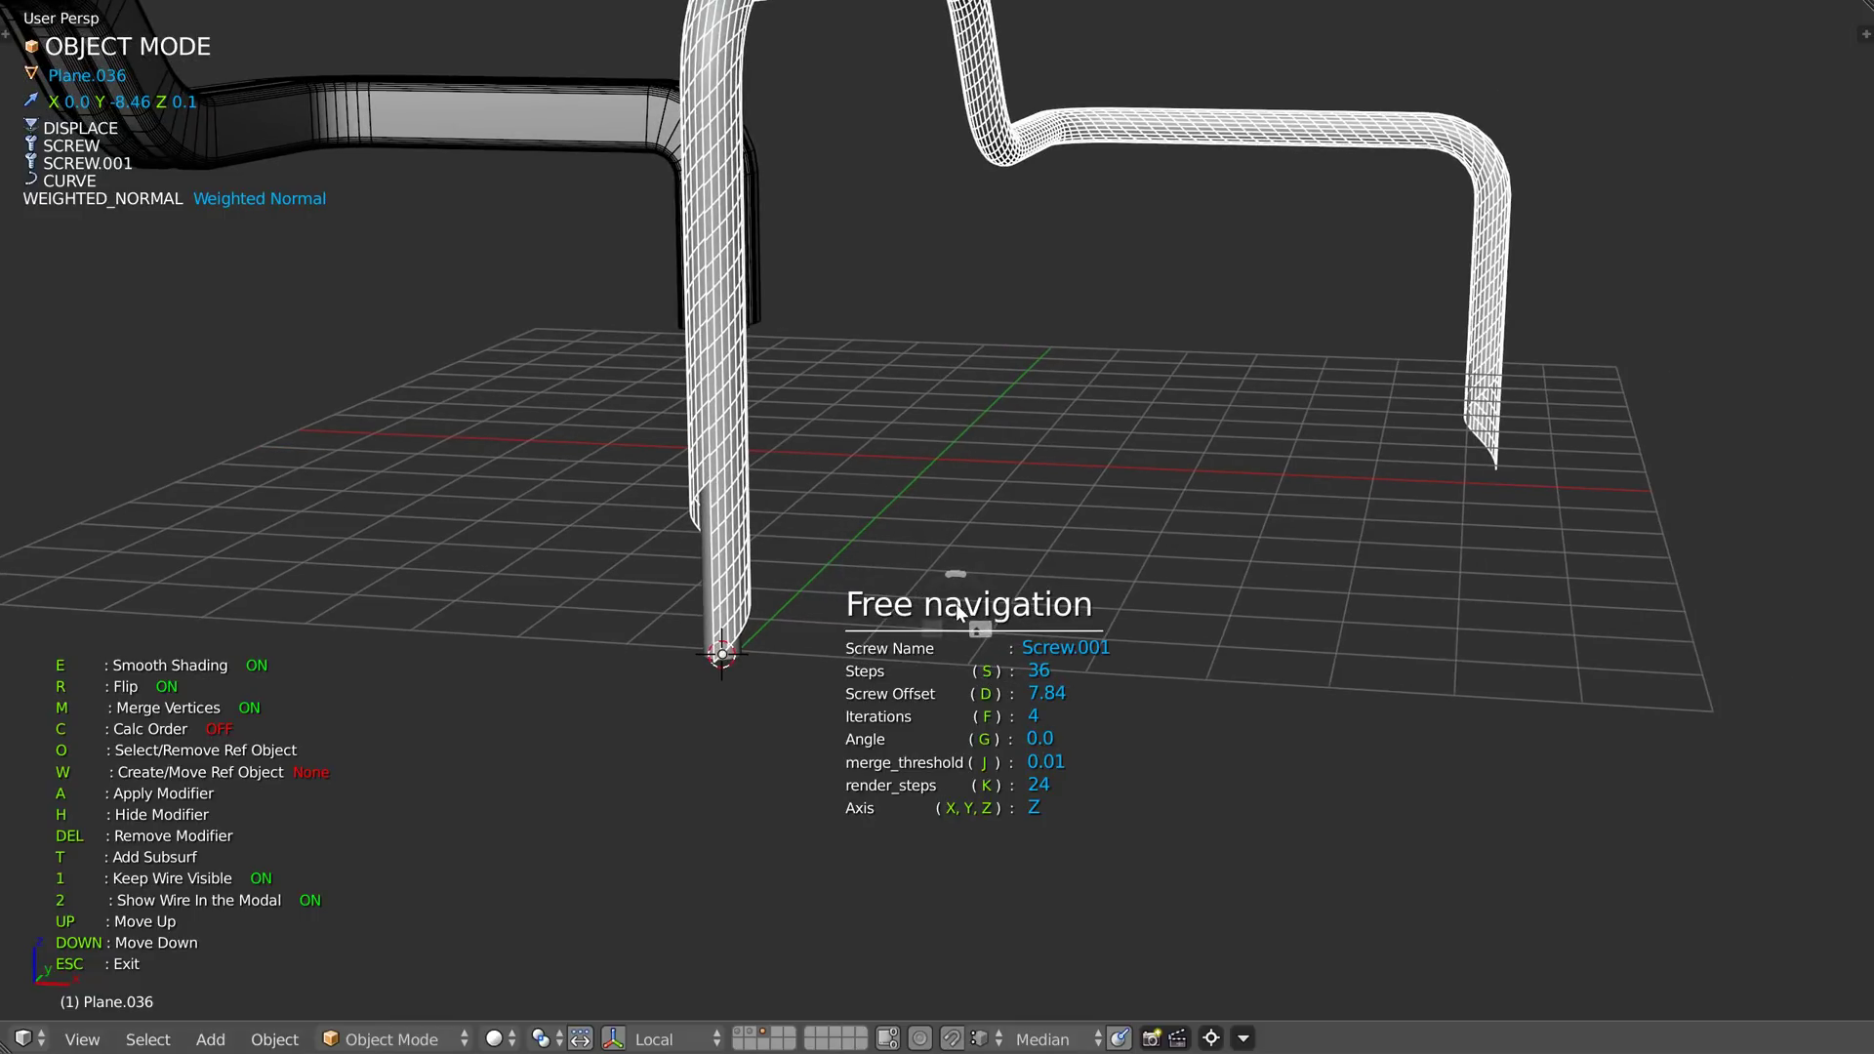
{"action": "key", "text": "f"}
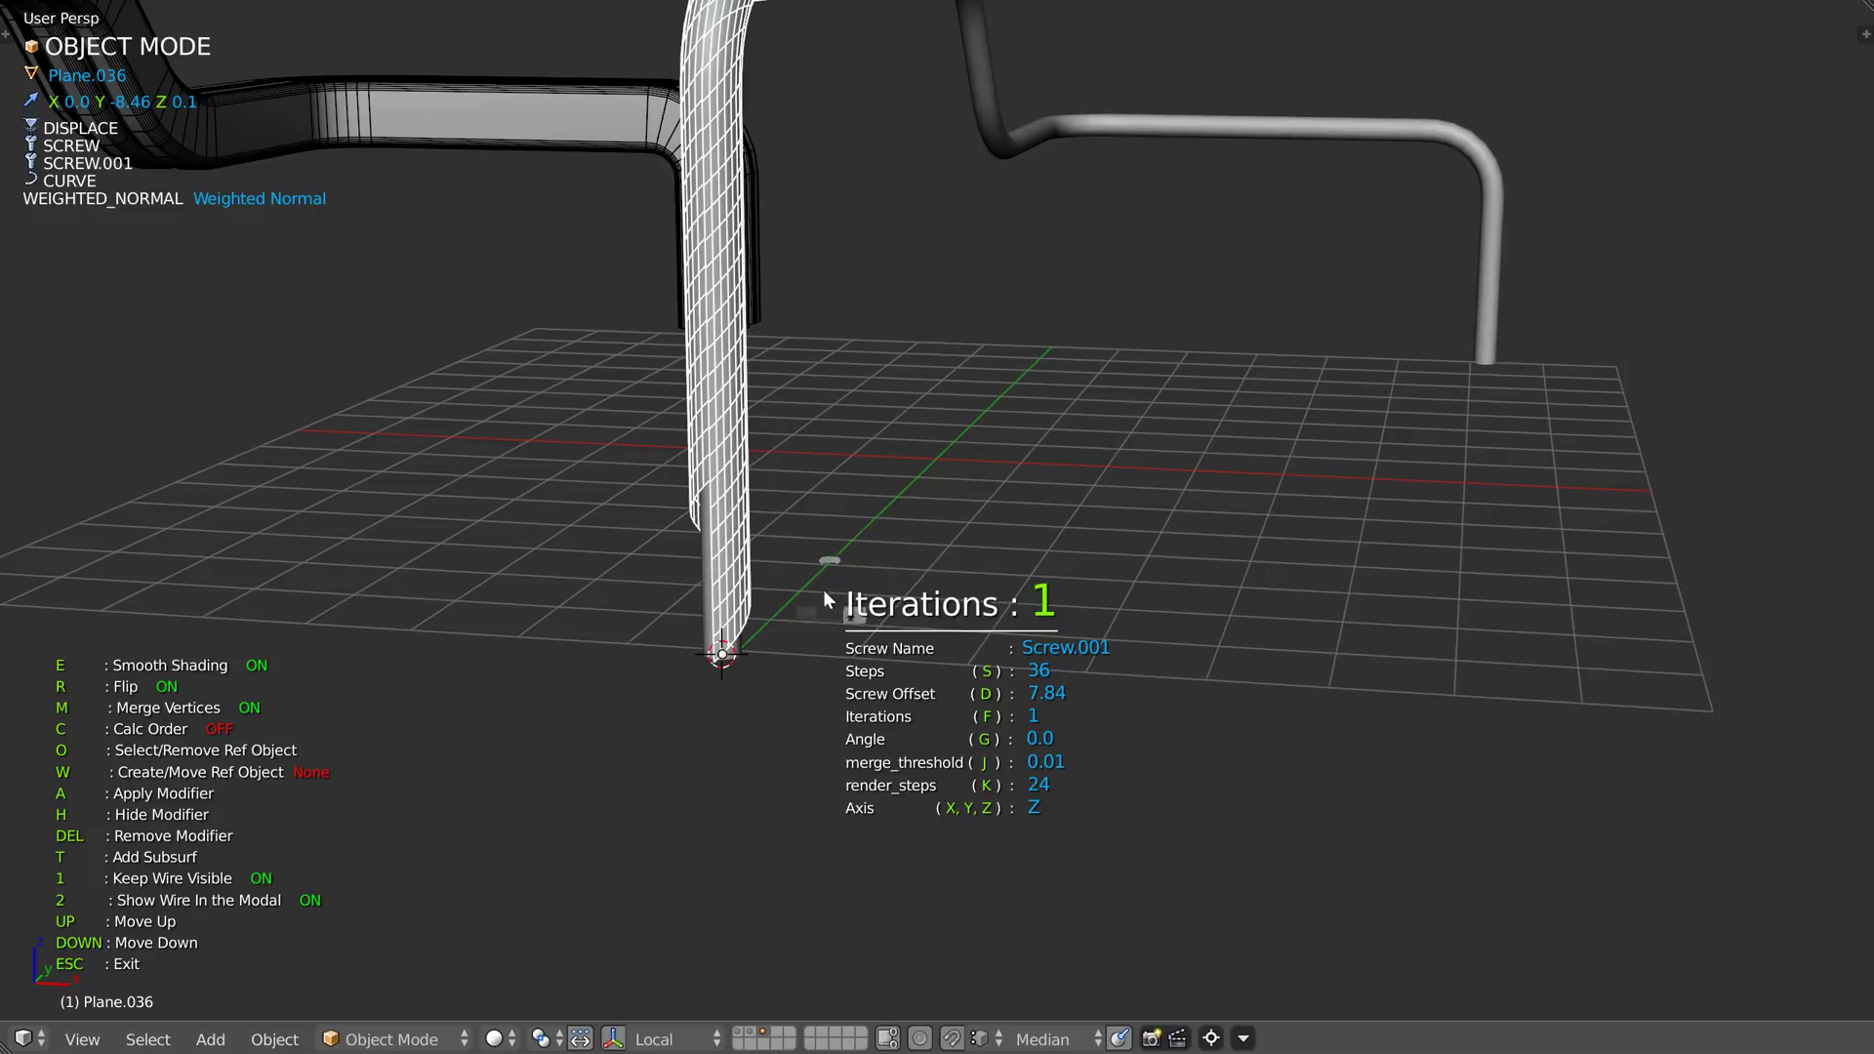
{"action": "middle_click_drag", "start_coordinate": [629, 615], "coordinate": [807, 568]}
- Set Screw.001's screw offset to 2.69 and its steps to 9
{"action": "key", "text": "d"}
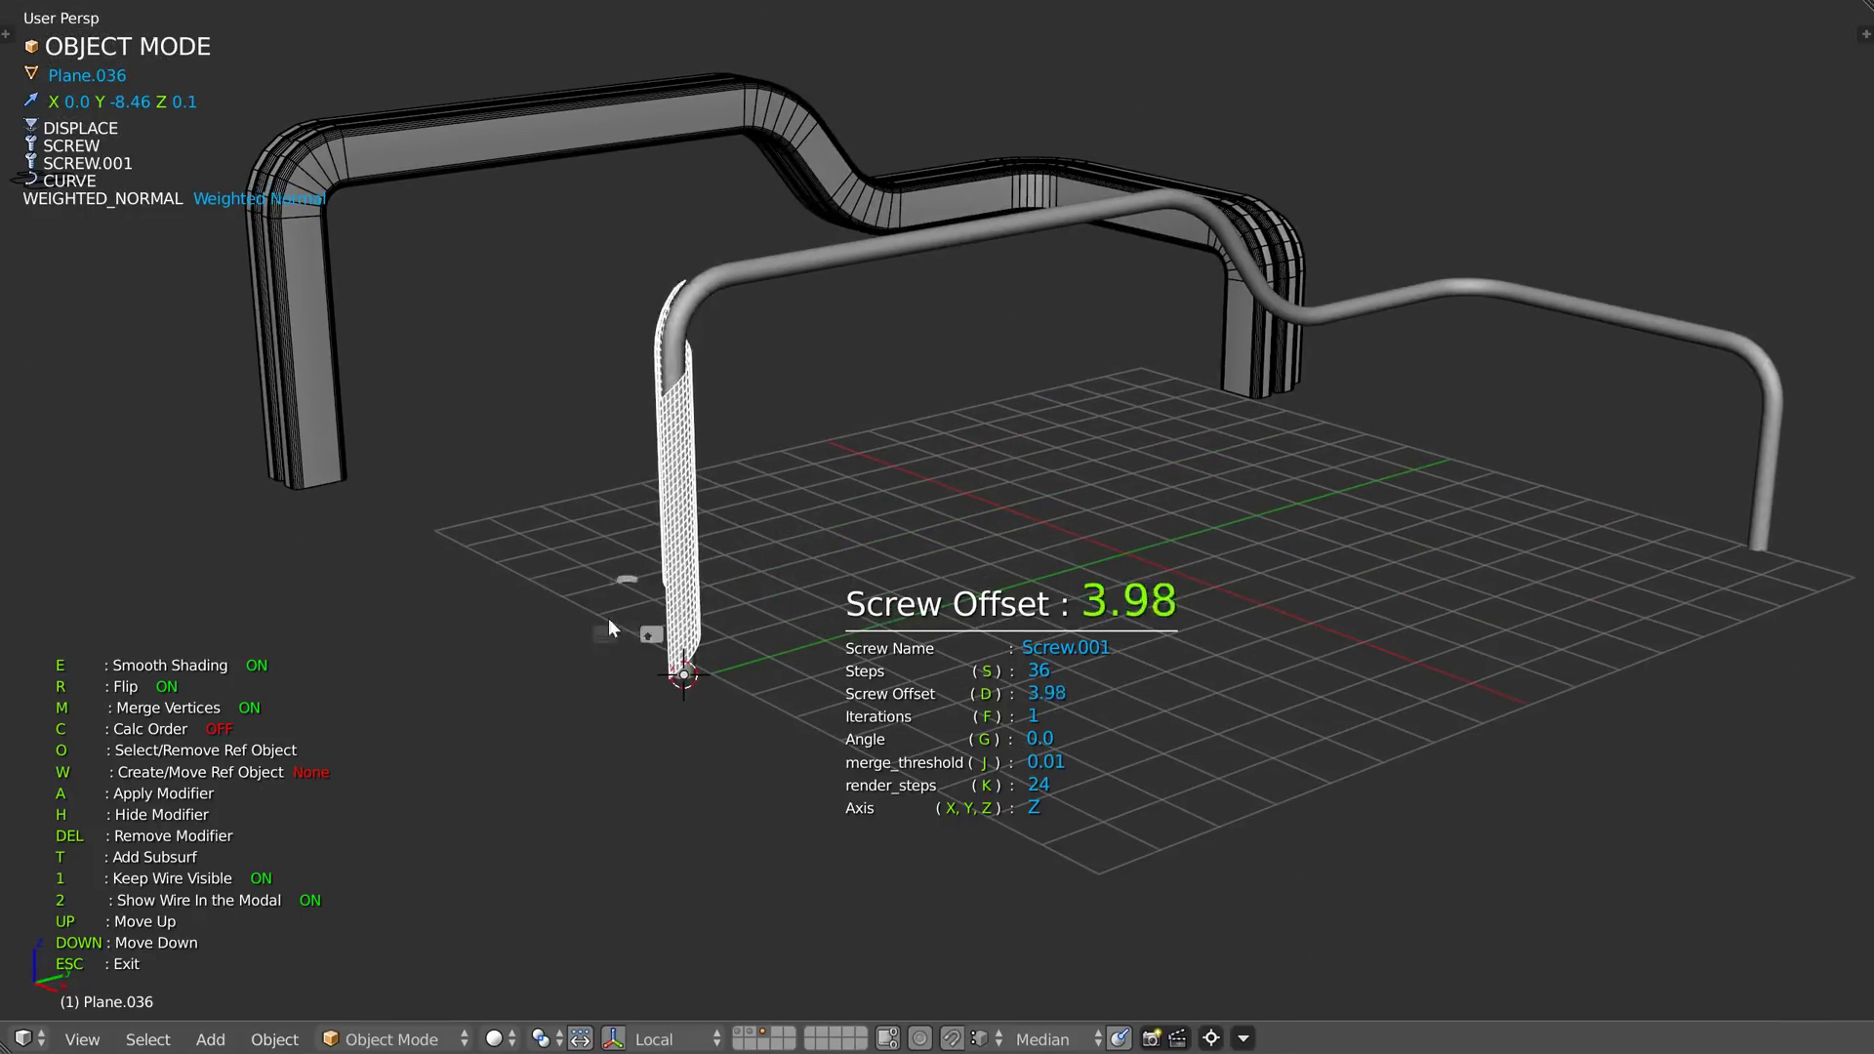
{"action": "key", "text": "space"}
{"action": "key", "text": "s"}
{"action": "key", "text": "s"}
{"action": "key", "text": "s"}
{"action": "middle_click_drag", "start_coordinate": [361, 719], "coordinate": [585, 613]}
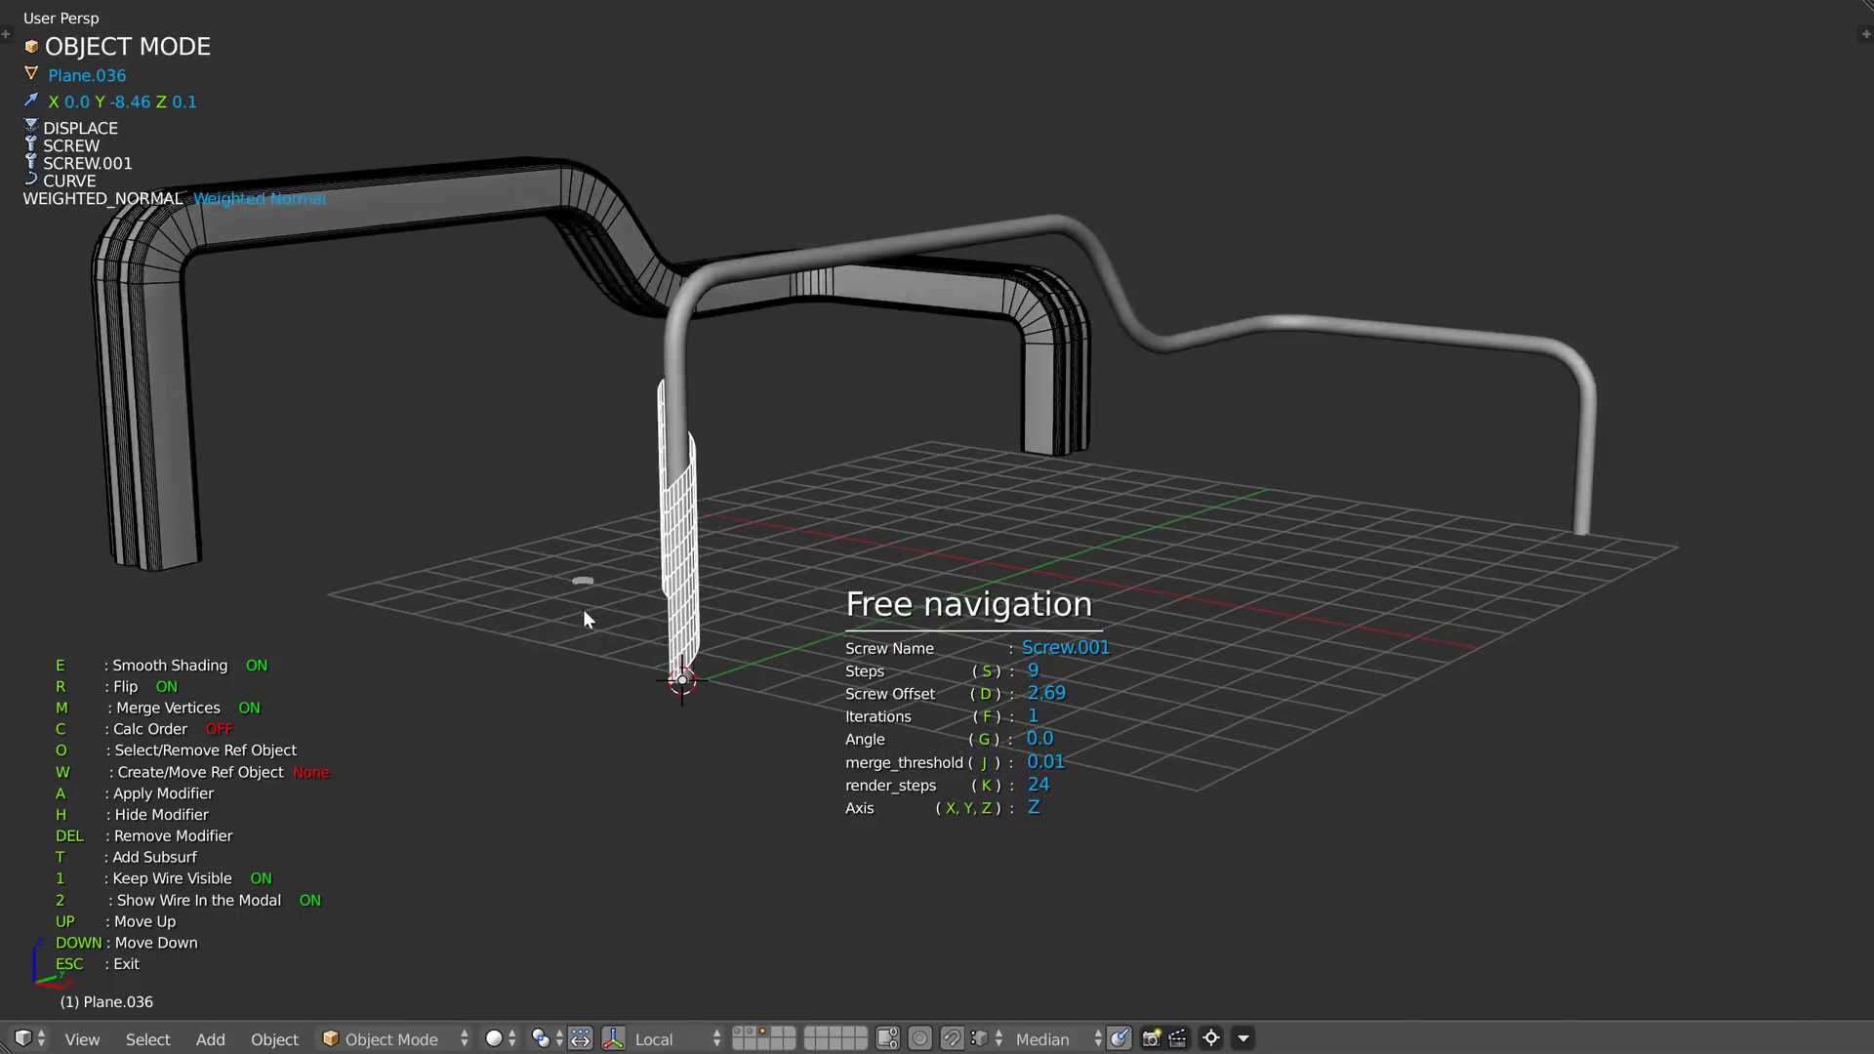
- Switch back to the Screw modifier and set its iterations to 2
{"action": "key", "text": "f"}
{"action": "scroll", "coordinate": [762, 596], "scroll_direction": "up", "scroll_amount": 1}
{"action": "scroll", "coordinate": [781, 597], "scroll_direction": "down", "scroll_amount": 1}
{"action": "key", "text": "f"}
{"action": "key", "text": "Left"}
{"action": "key", "text": "f"}
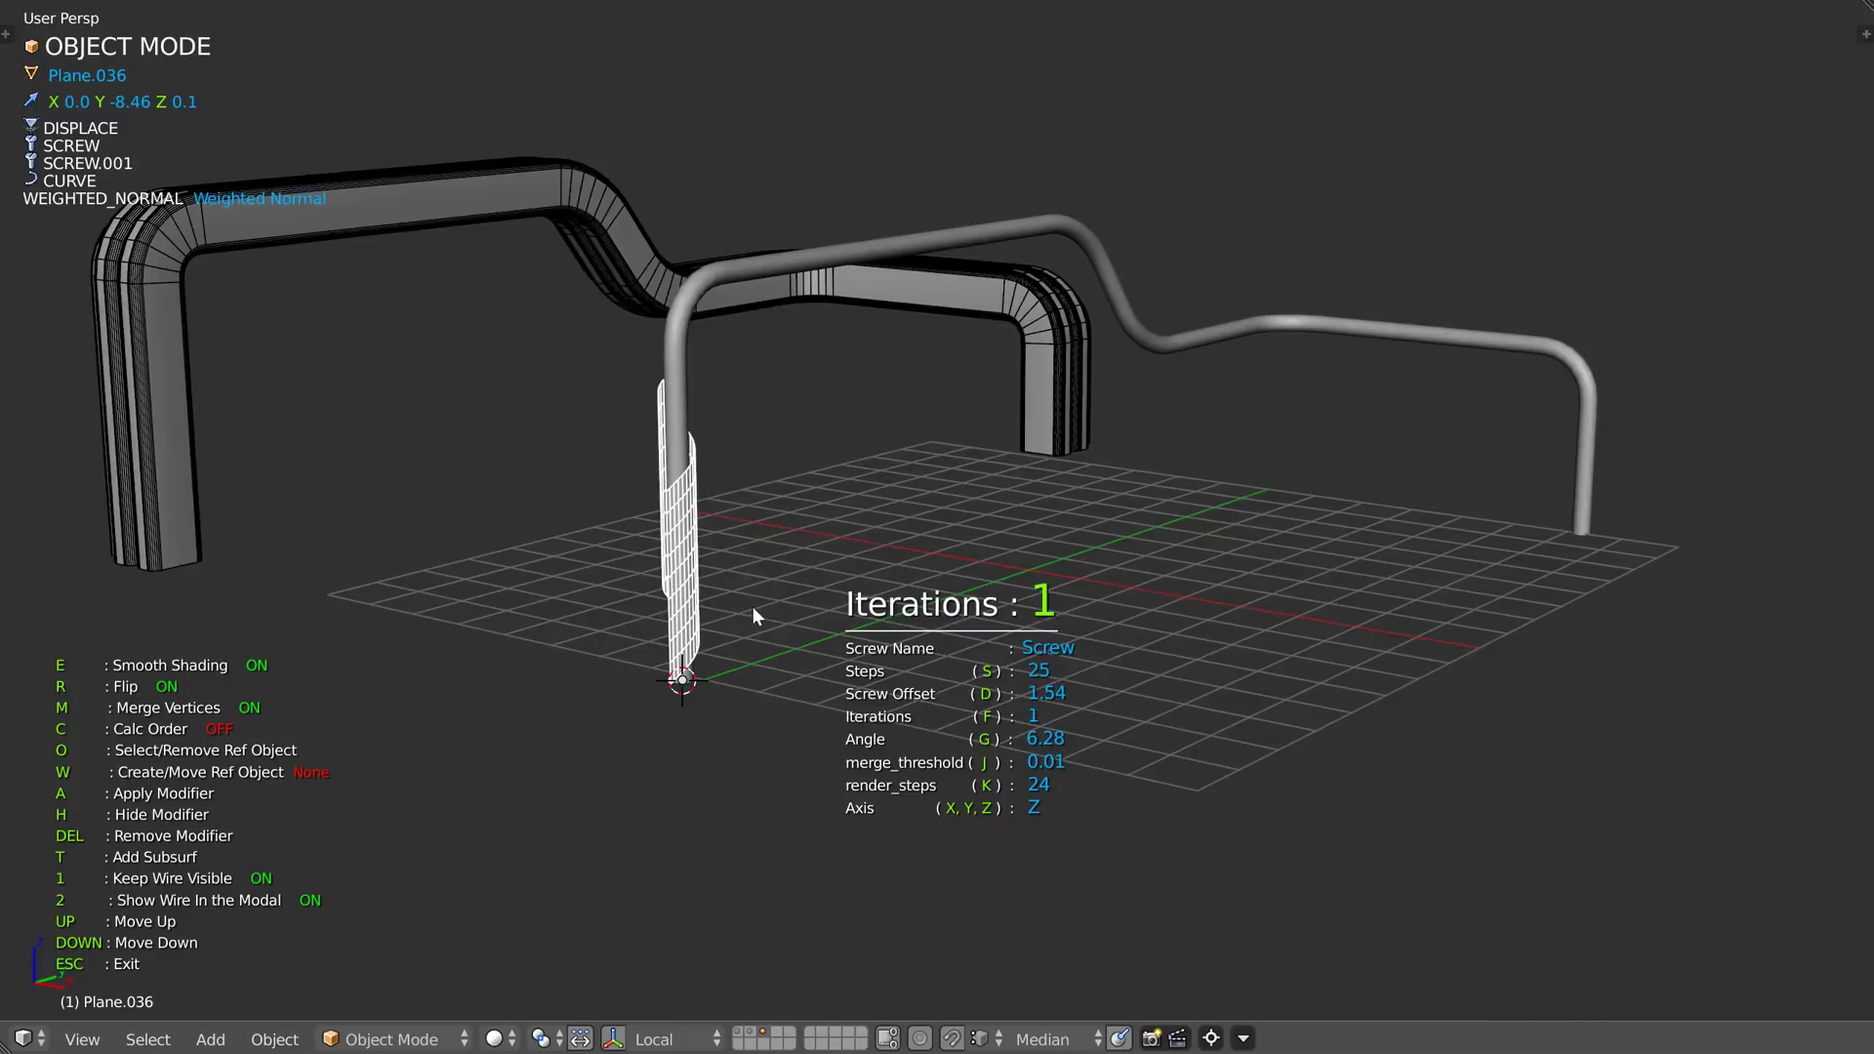
- Set the Screw modifier's screw offset to 3.67 and its steps to 23
{"action": "key", "text": "d"}
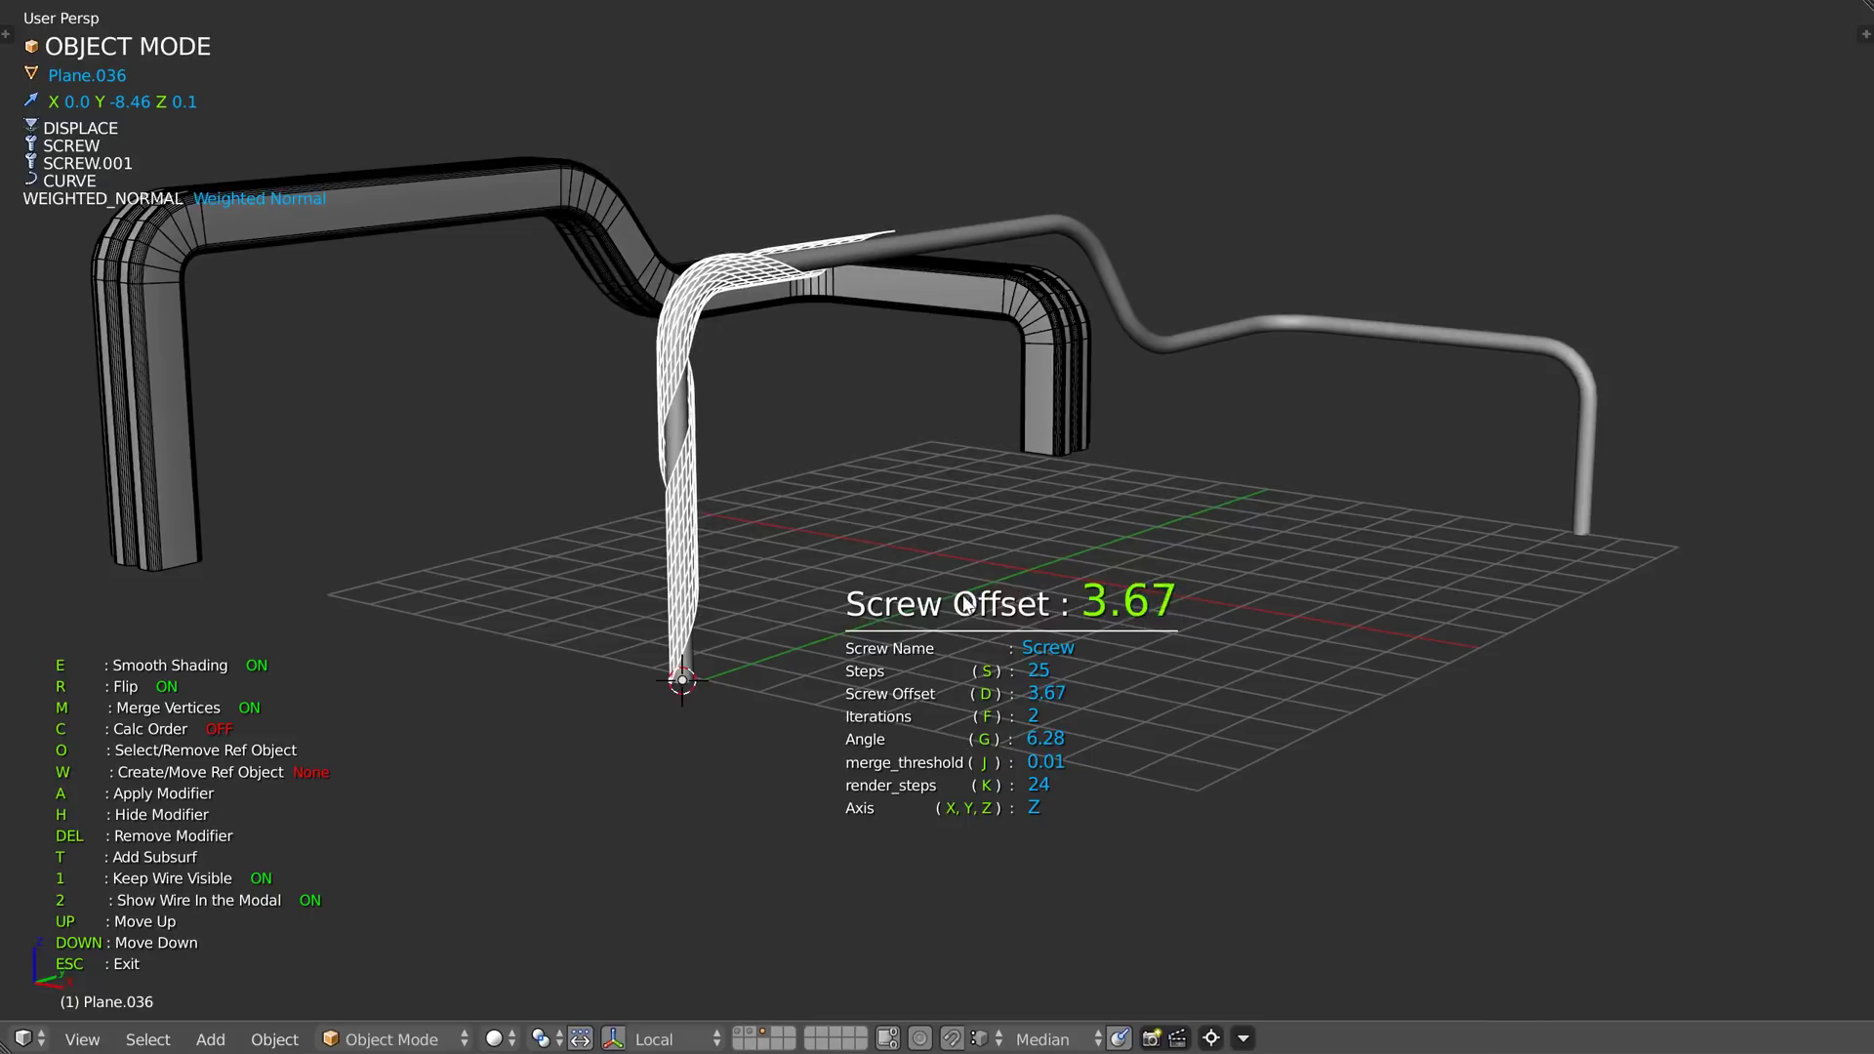
{"action": "key", "text": "d"}
{"action": "key", "text": "s"}
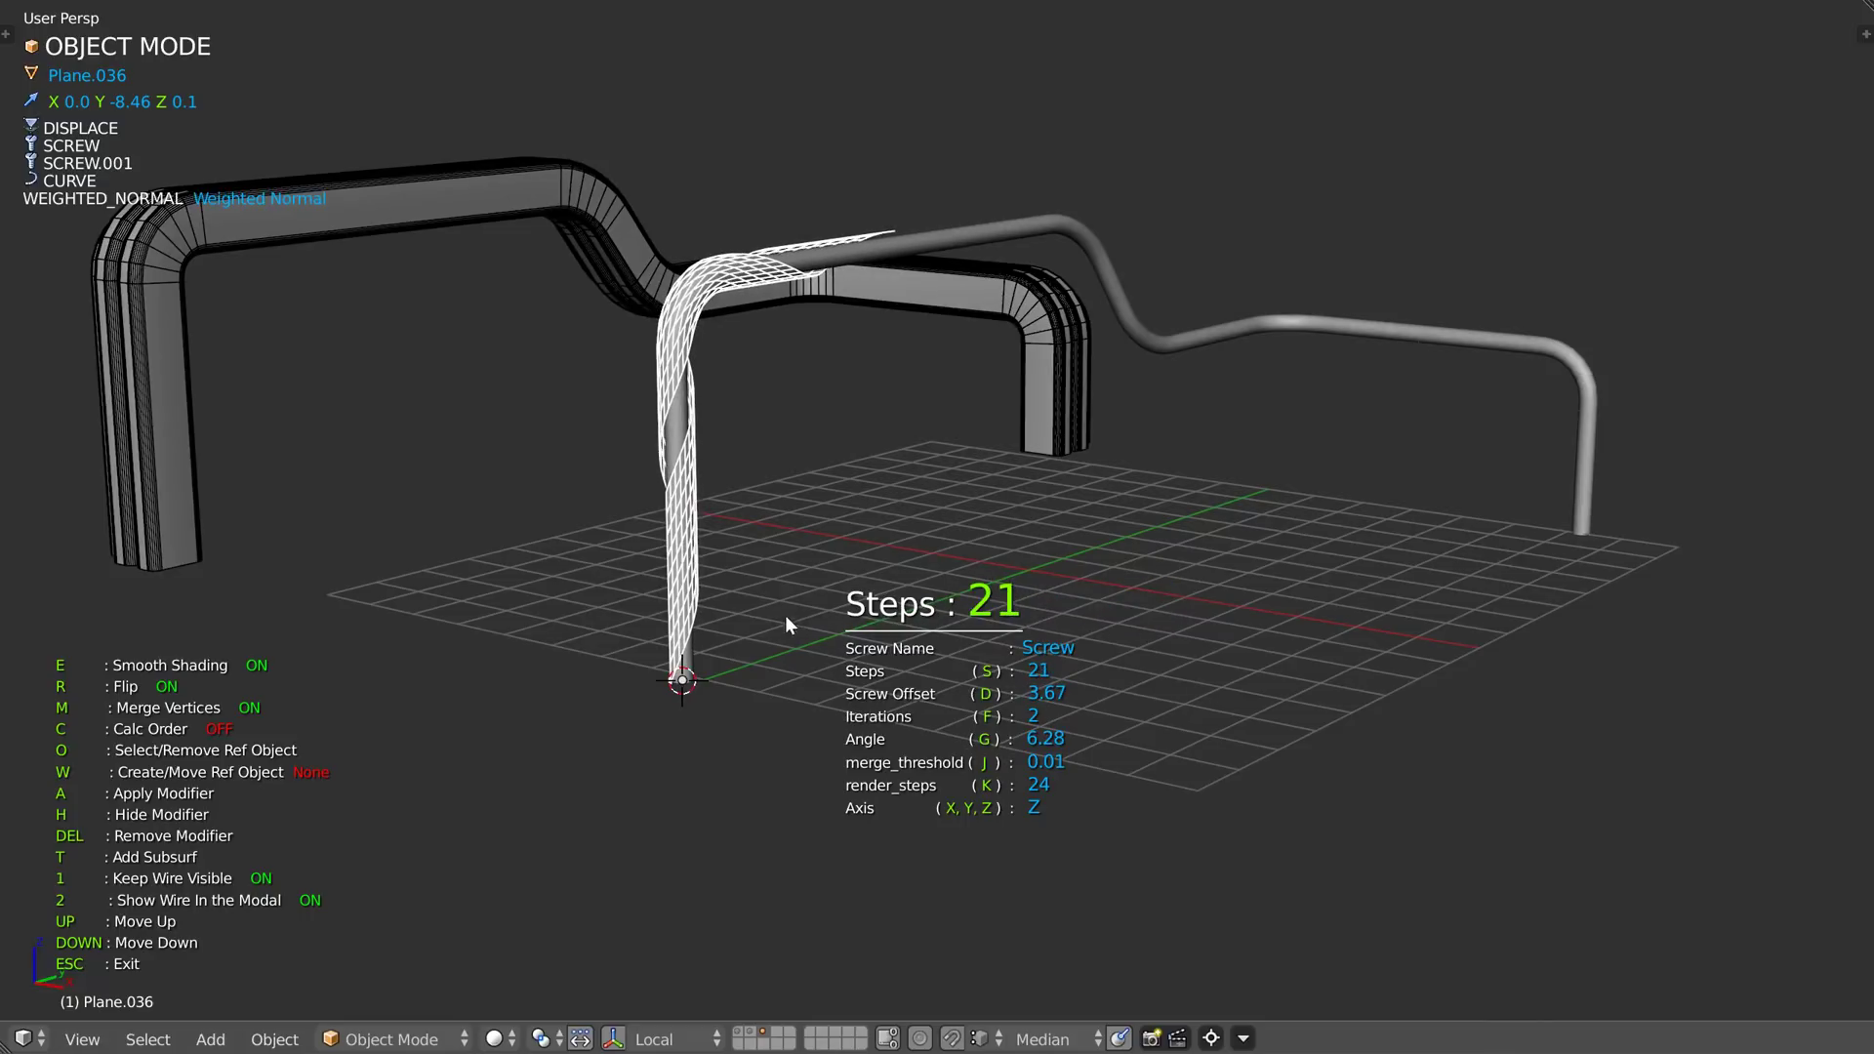
{"action": "key", "text": "s"}
- Switch to Screw.001 and set its screw offset to 1.45 and its steps to 4
{"action": "key", "text": "Right"}
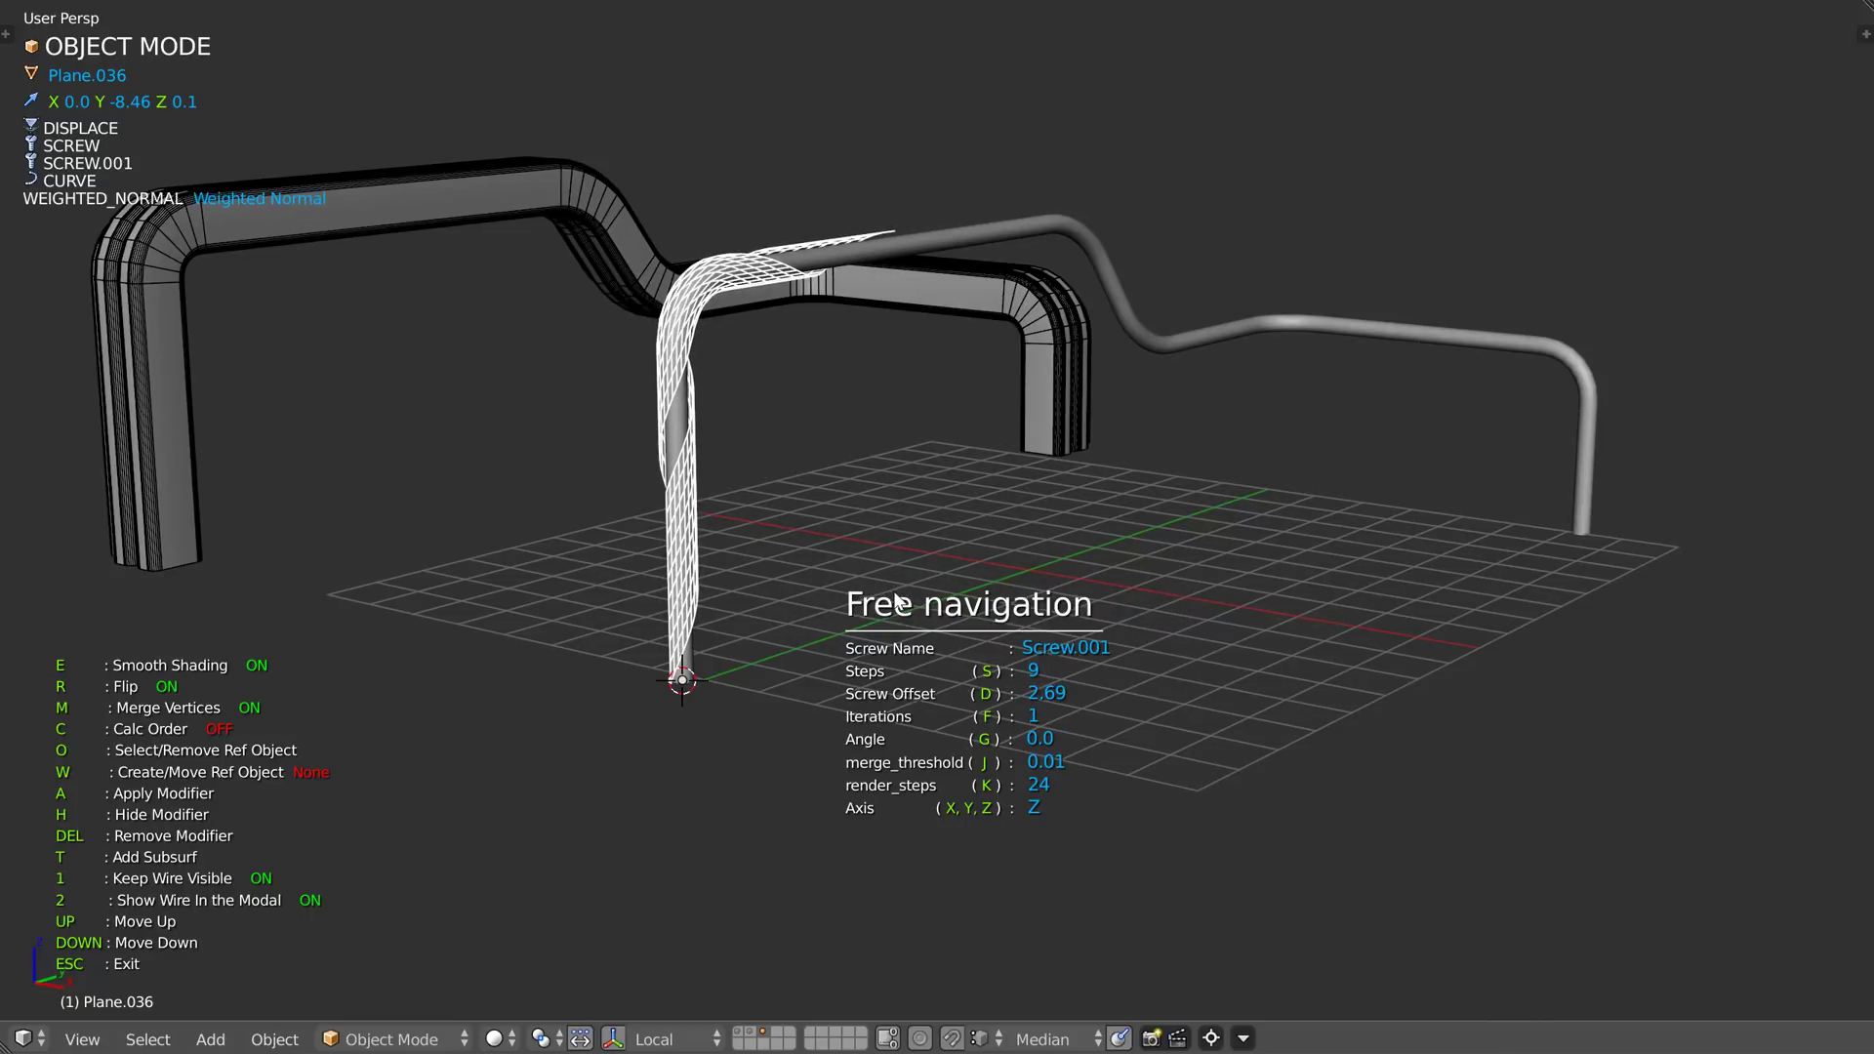
{"action": "key", "text": "d"}
{"action": "left_click", "coordinate": [825, 615]}
{"action": "key", "text": "s"}
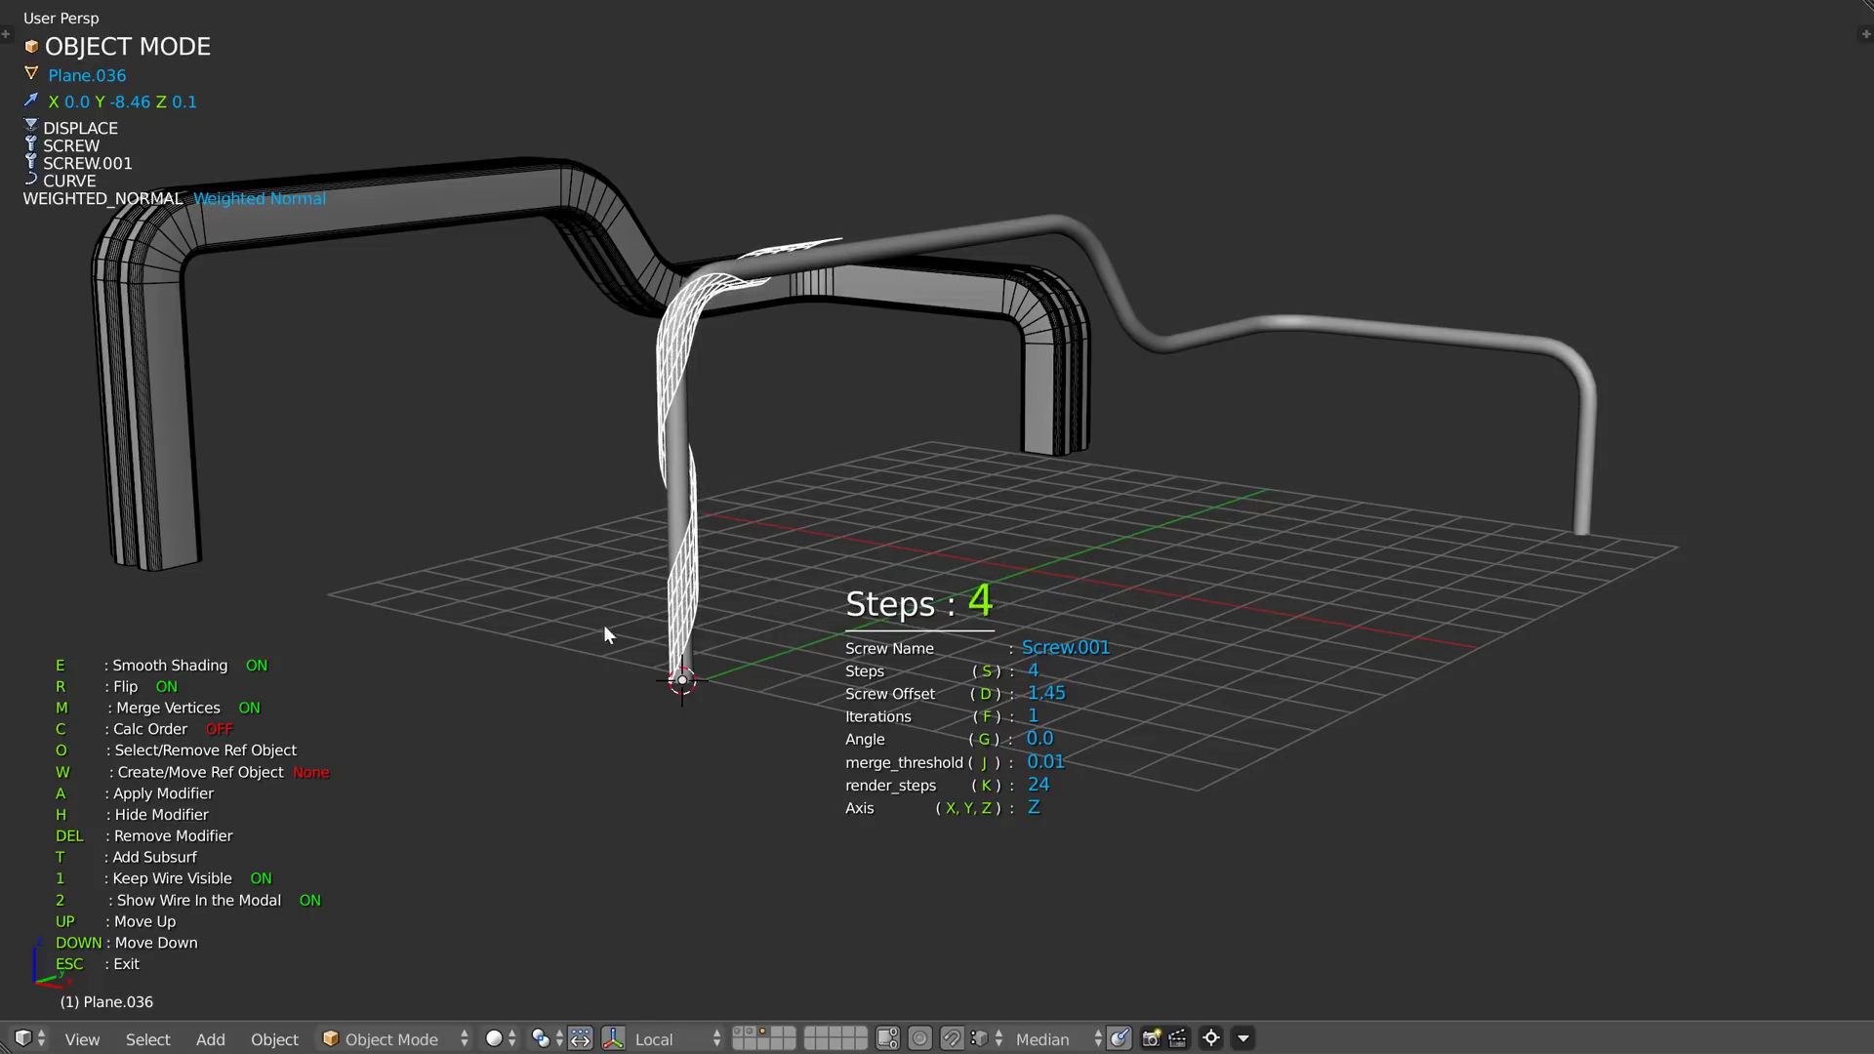
{"action": "left_click", "coordinate": [630, 629]}
- Switch to the Screw modifier and set its screw offset to 1.89 and its steps to 24
{"action": "key", "text": "Up"}
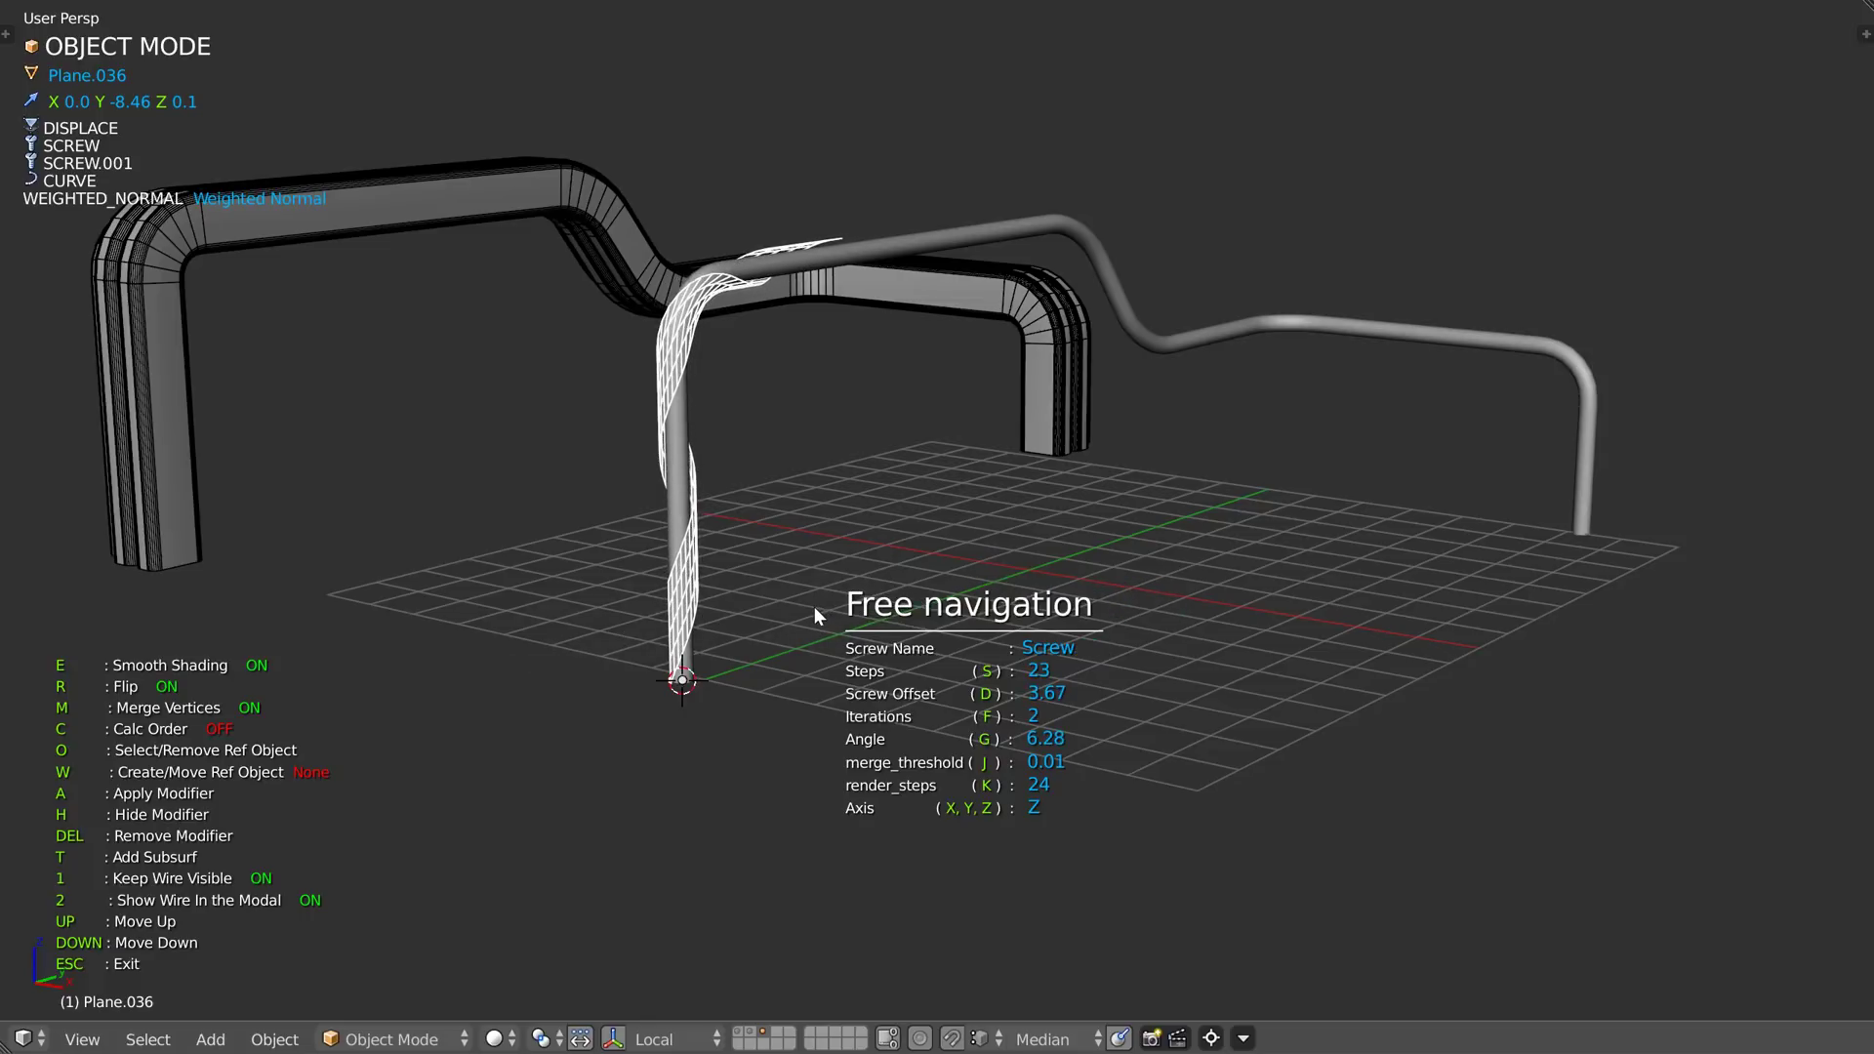
{"action": "key", "text": "d"}
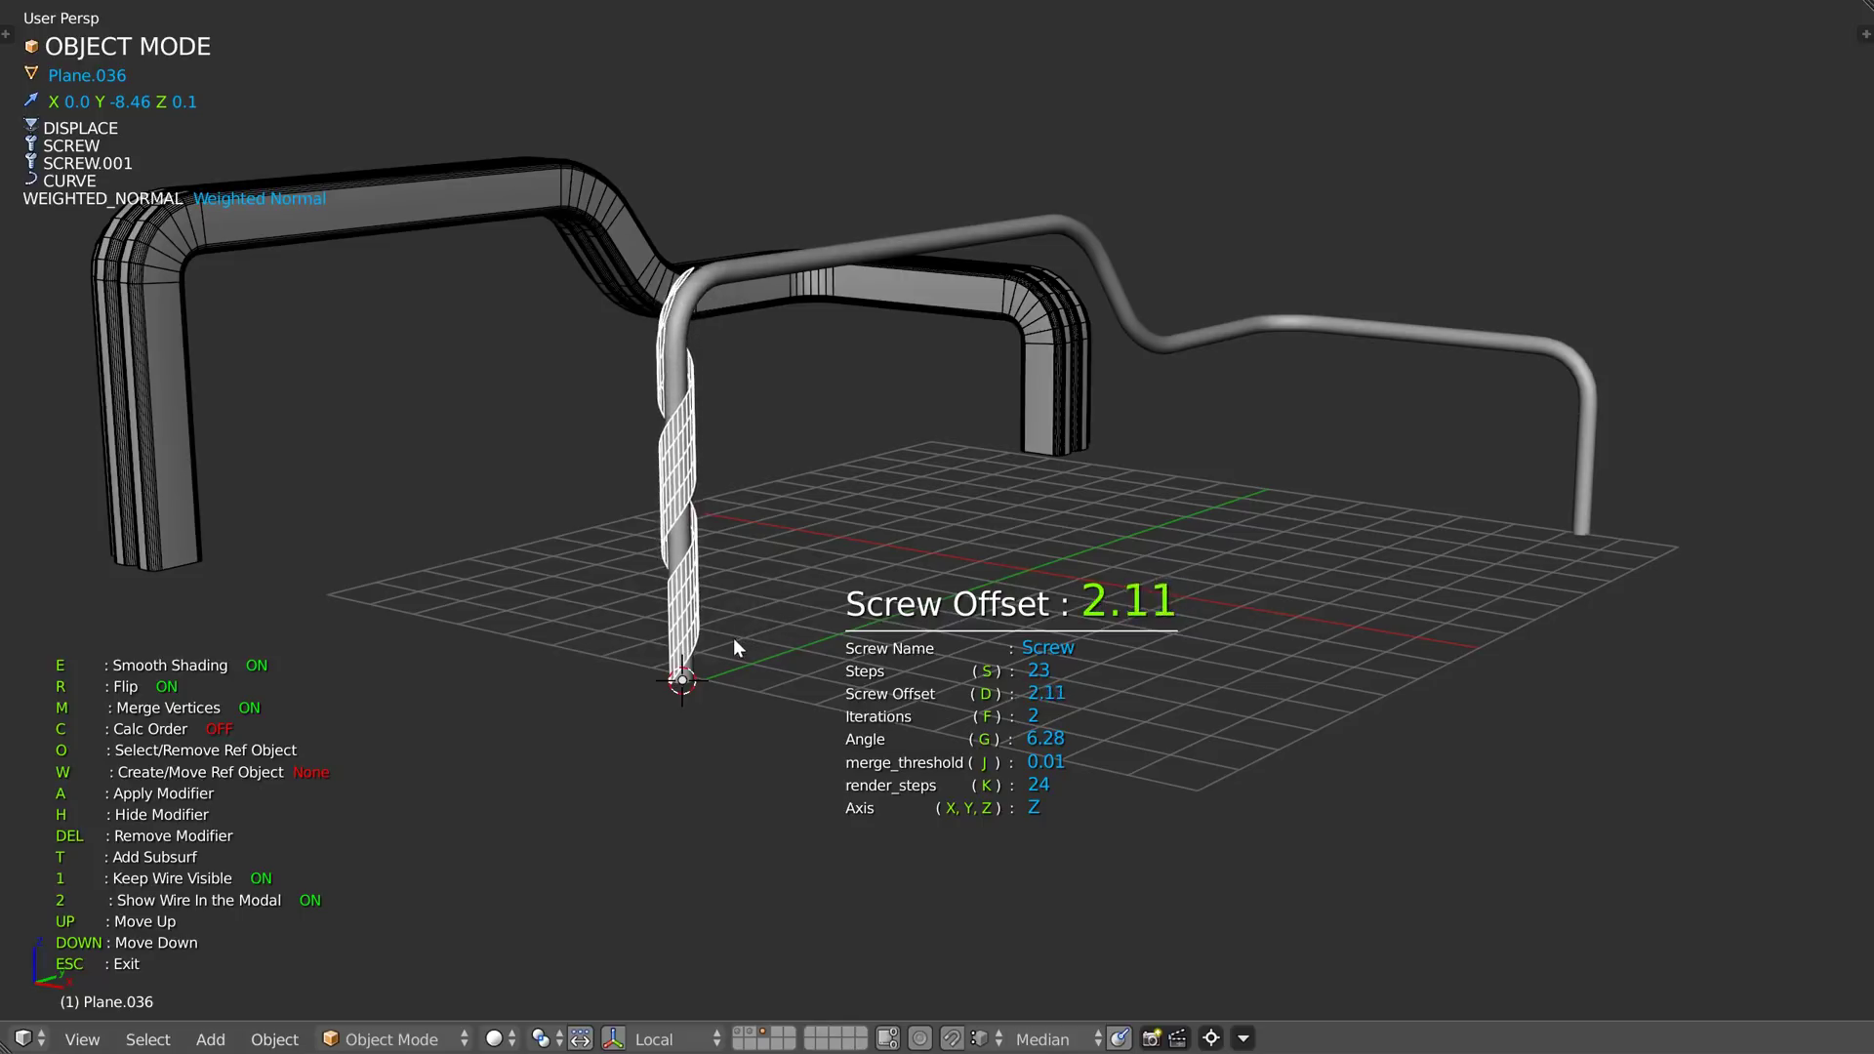
{"action": "left_click", "coordinate": [723, 647]}
{"action": "key", "text": "s"}
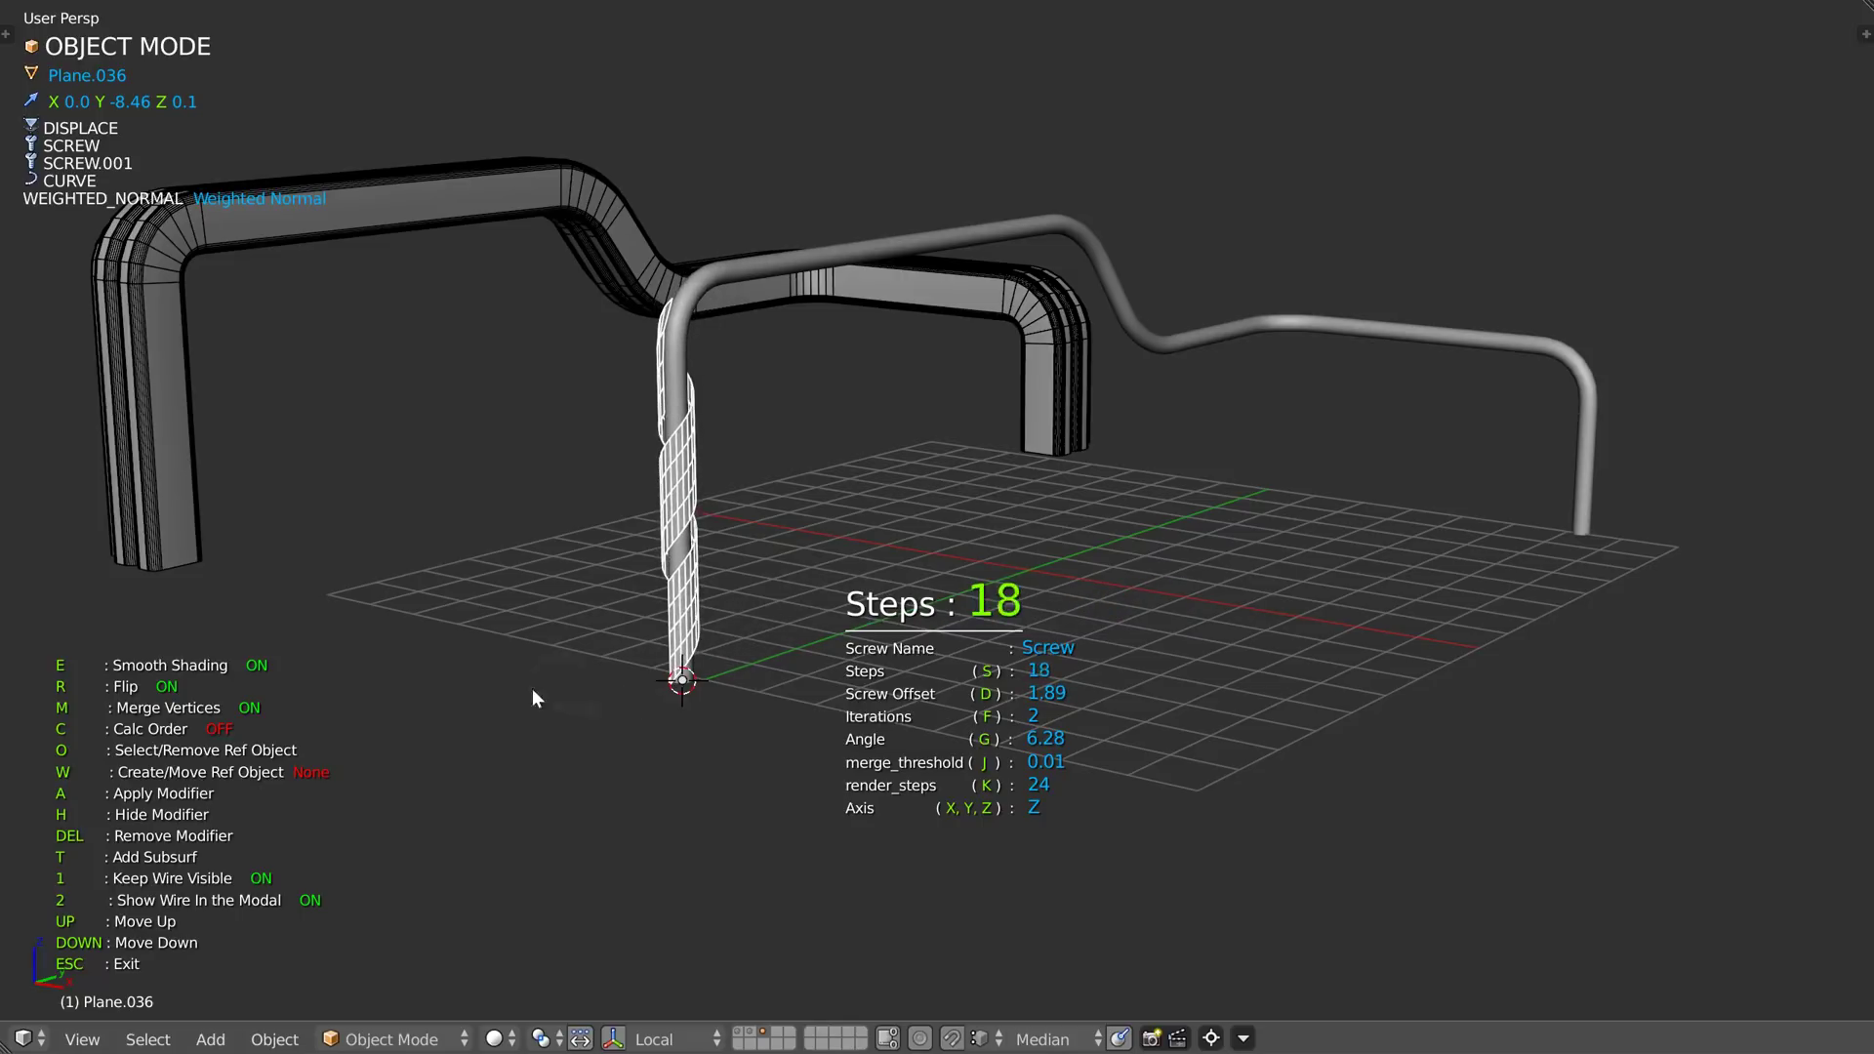
{"action": "left_click", "coordinate": [867, 640]}
- Tighten the spiral by setting Screw's screw offset to about 1.61 and Screw.001's screw offset to 0.69
{"action": "scroll", "coordinate": [789, 473], "scroll_direction": "up", "scroll_amount": 4}
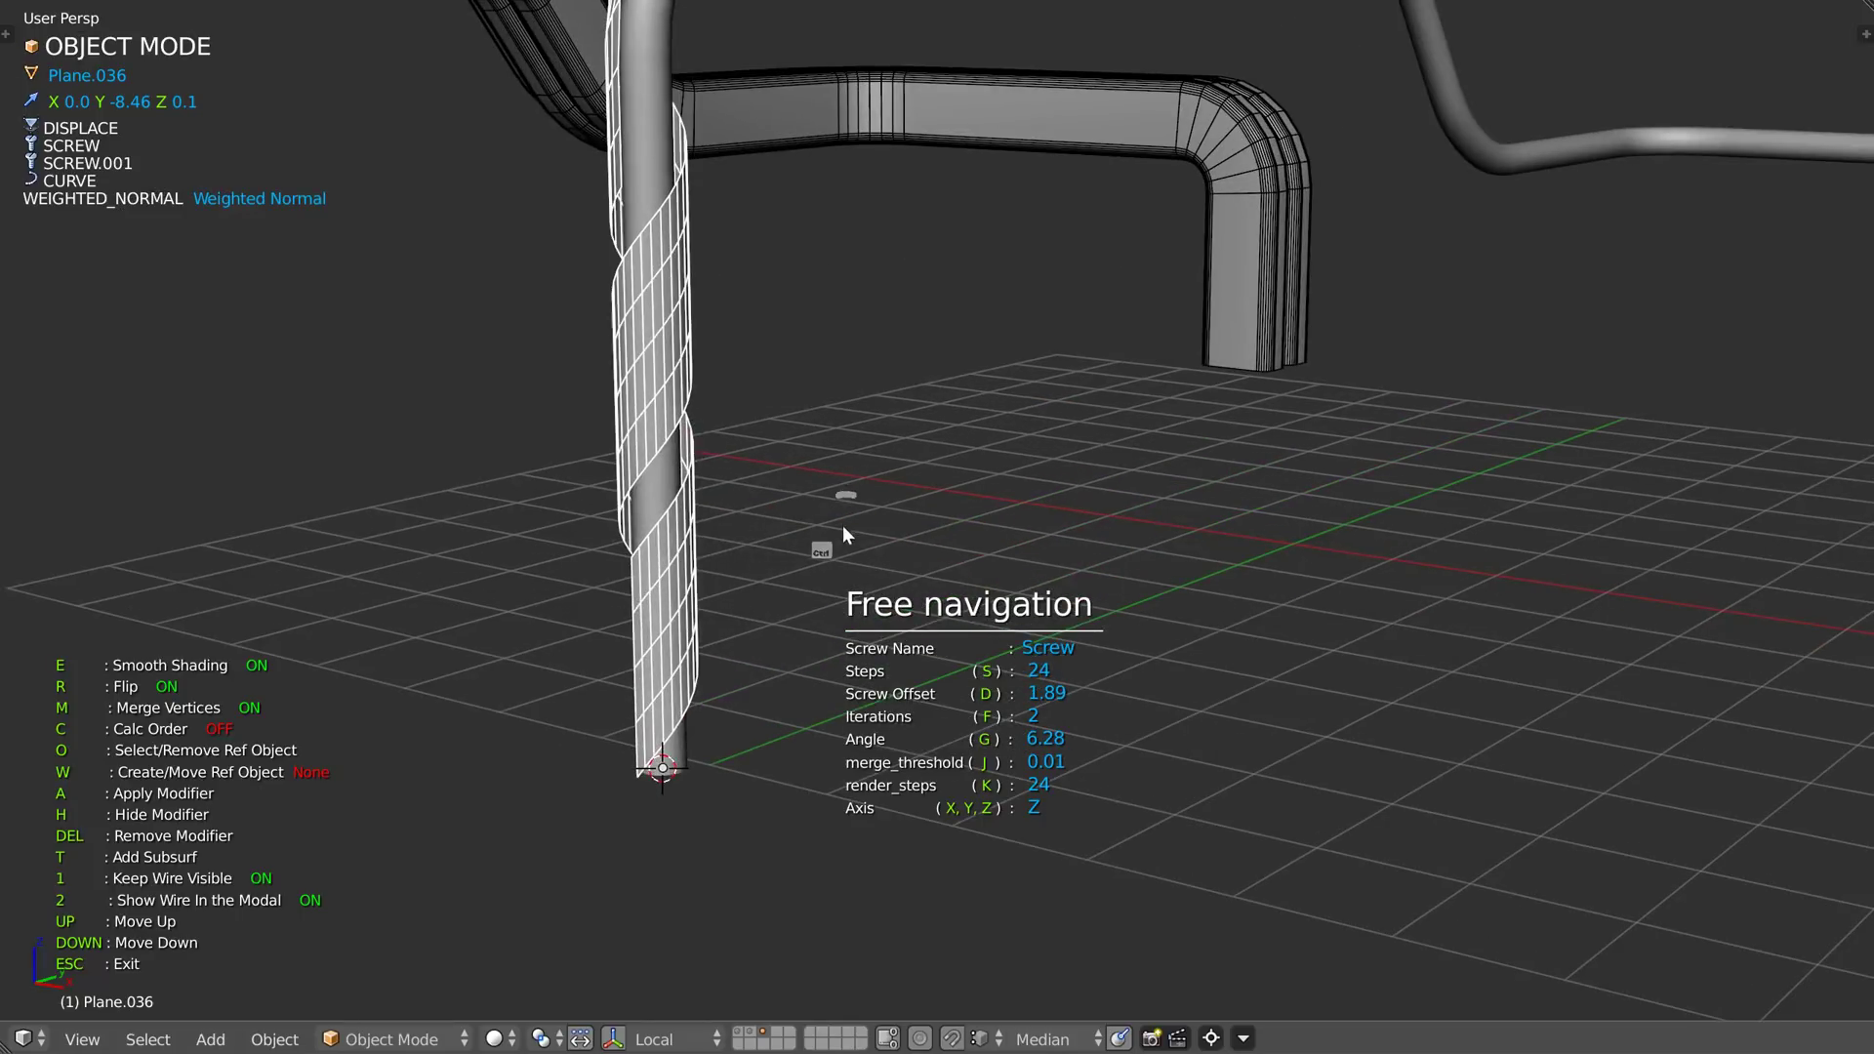
{"action": "key", "text": "d"}
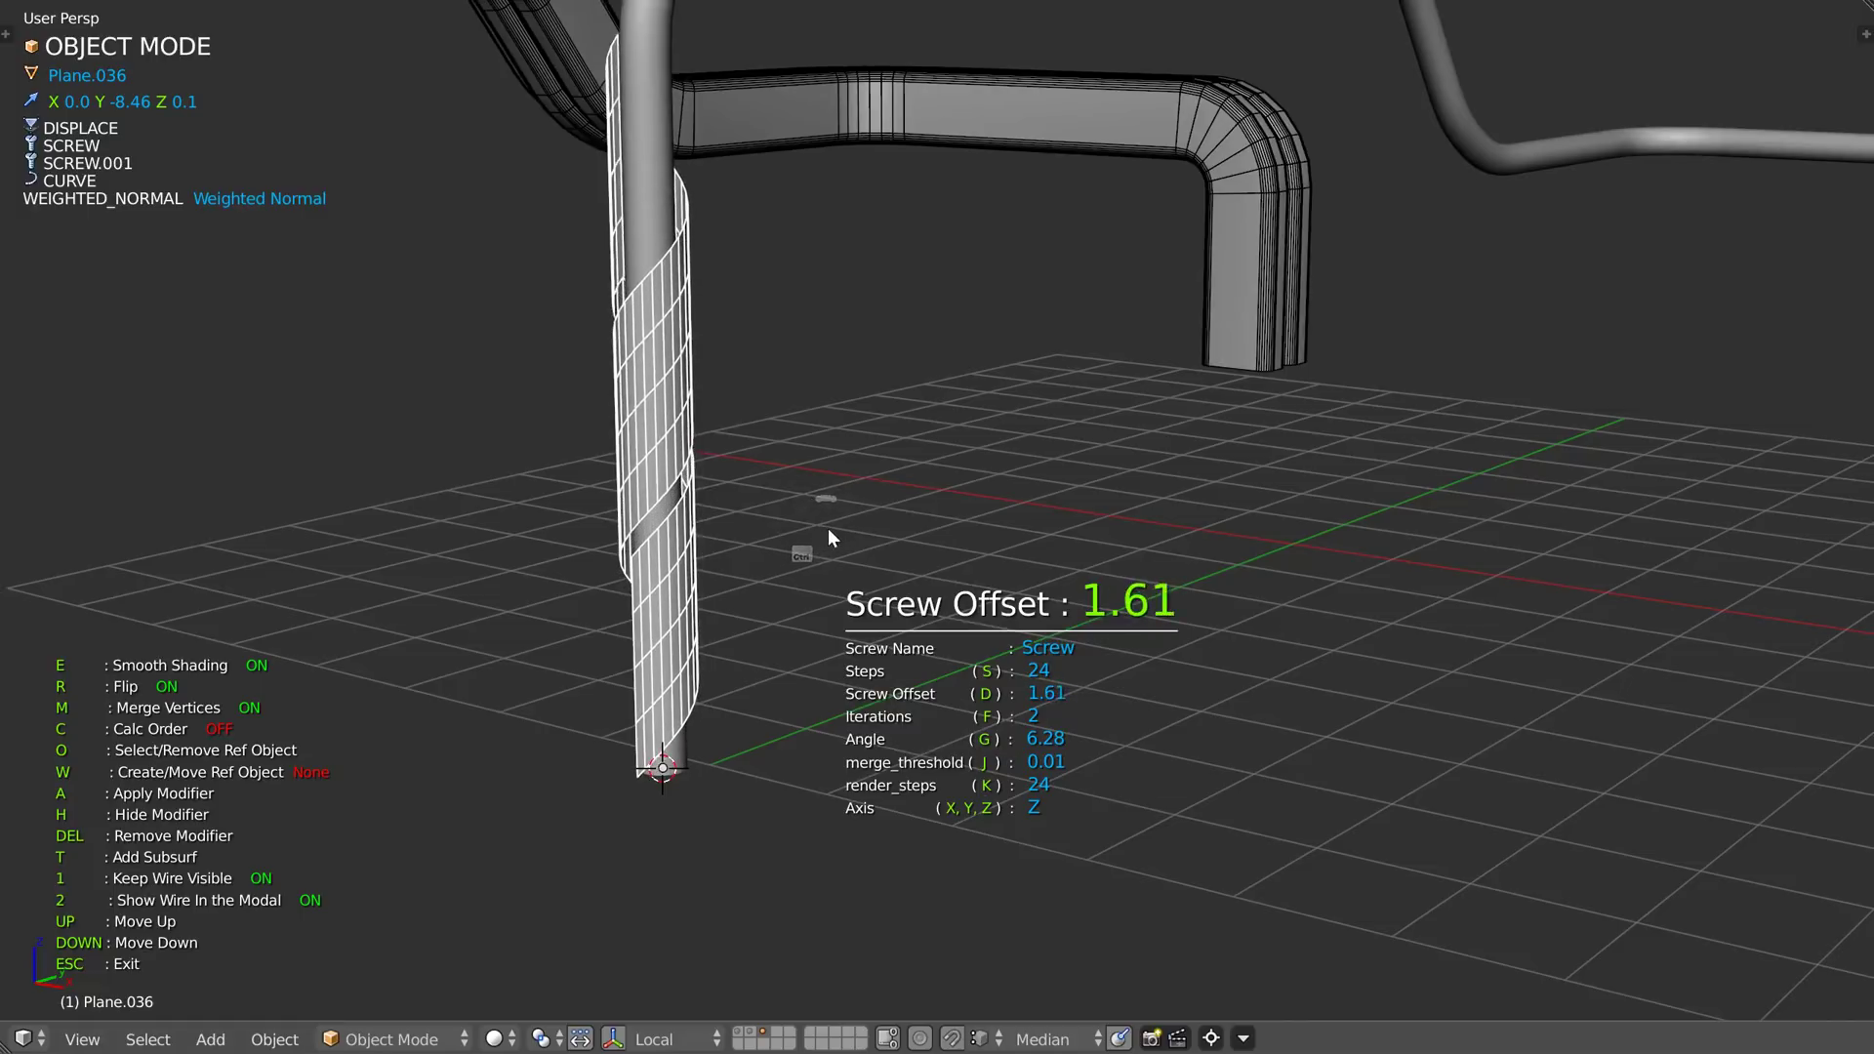
{"action": "left_click", "coordinate": [825, 533]}
{"action": "key", "text": "Down"}
{"action": "key", "text": "d"}
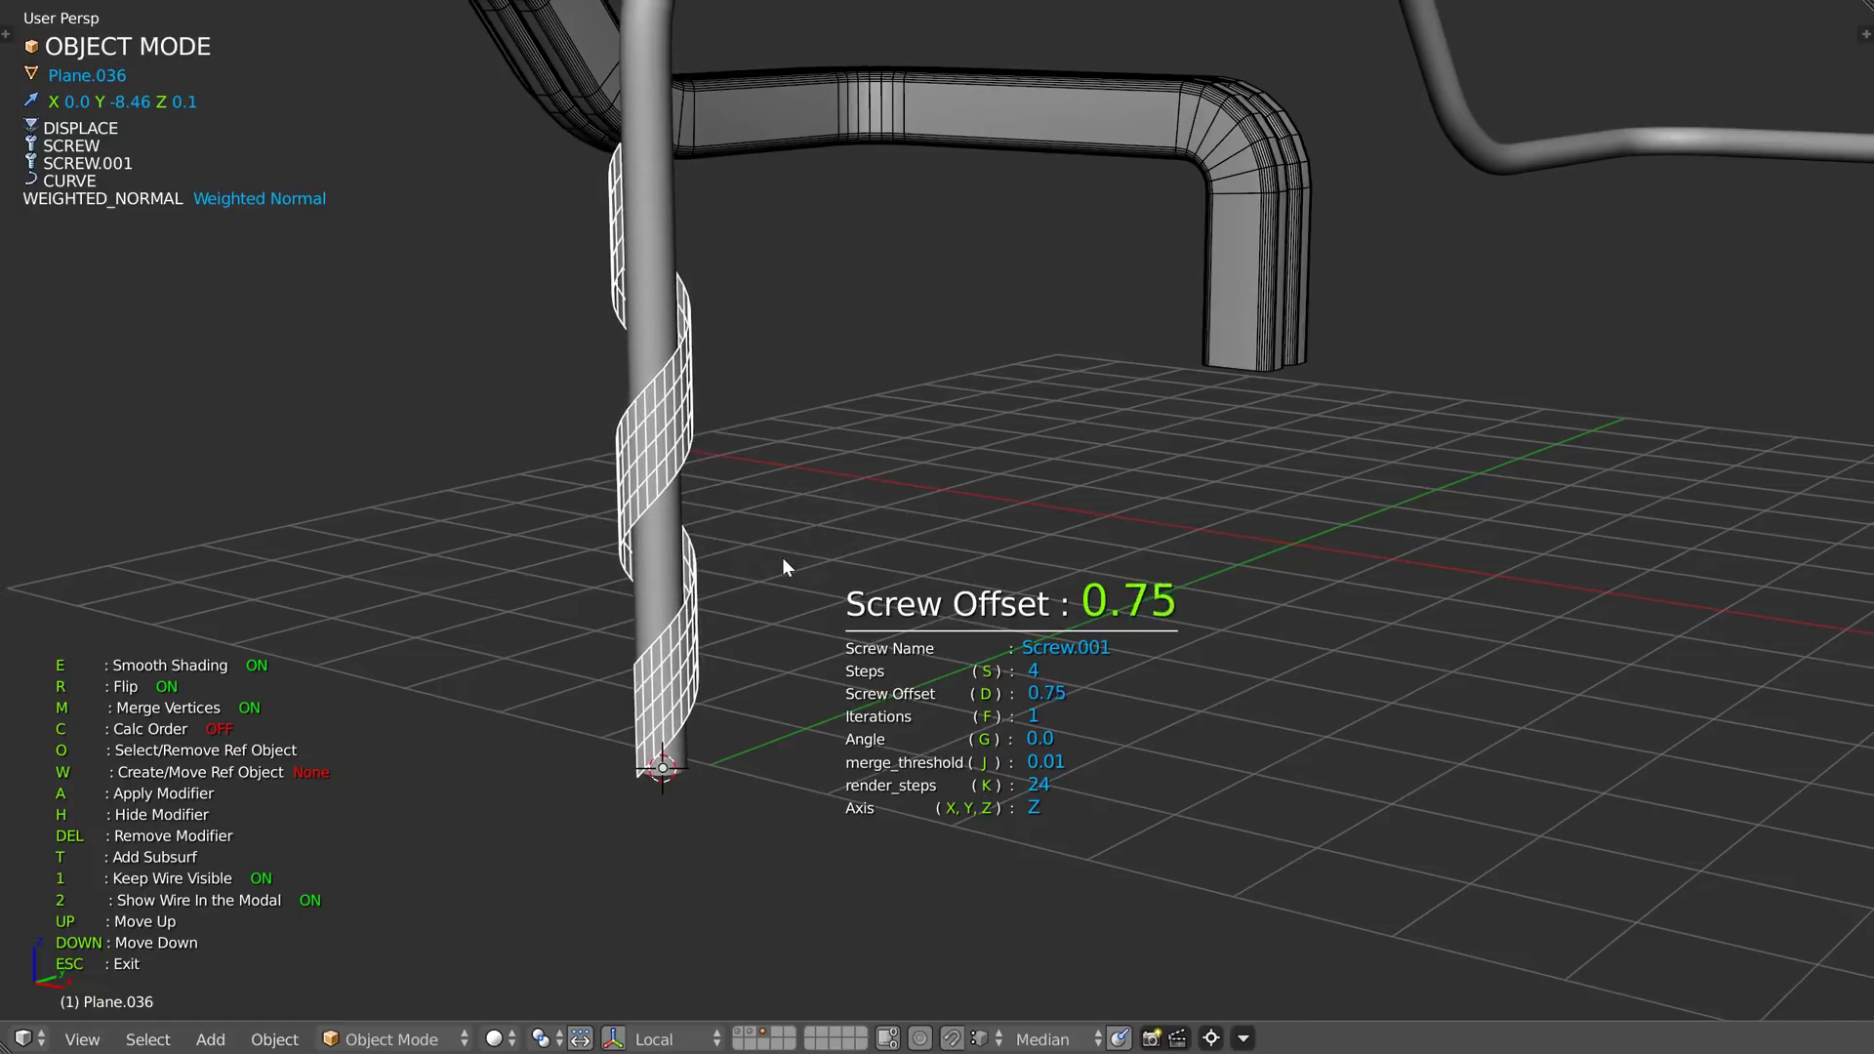
{"action": "left_click", "coordinate": [781, 558]}
- Set the Screw modifier's screw offset to 1.11 and Screw.001's steps to 2
{"action": "key", "text": "Up"}
{"action": "key", "text": "d"}
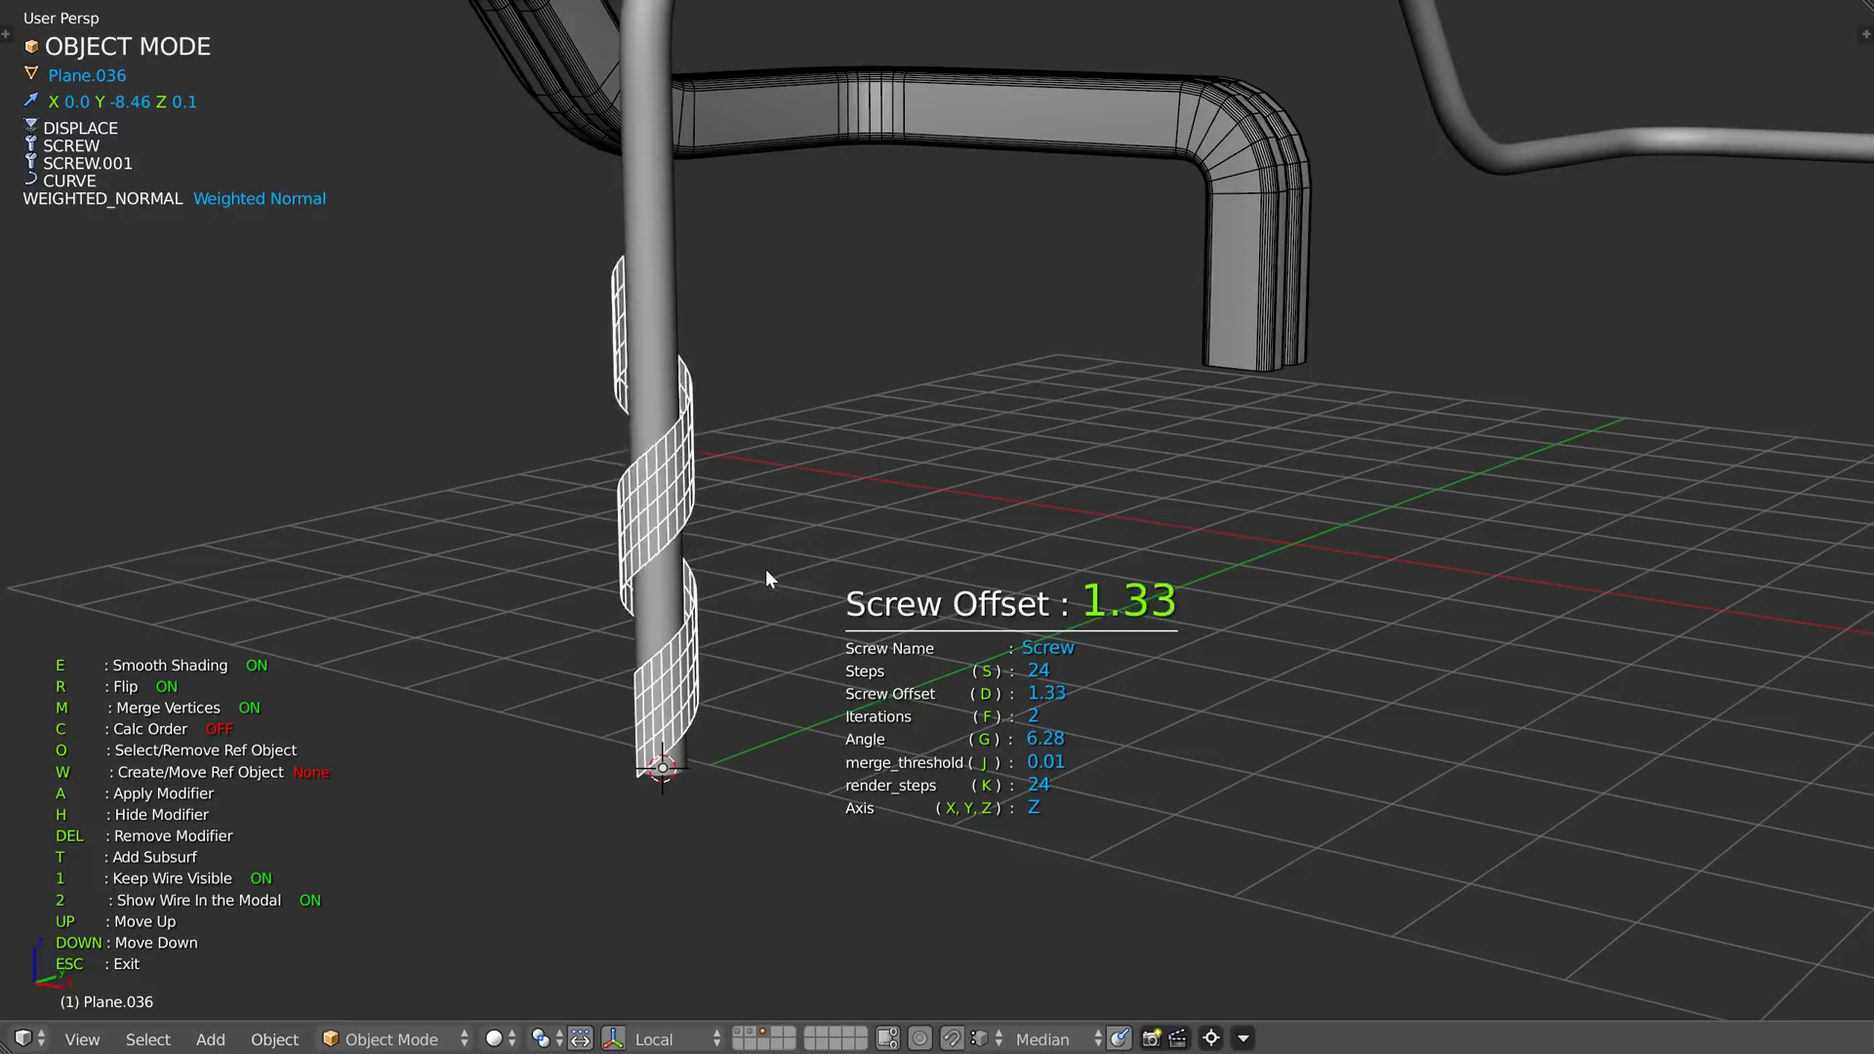
{"action": "left_click", "coordinate": [758, 577]}
{"action": "key", "text": "Down"}
{"action": "key", "text": "s"}
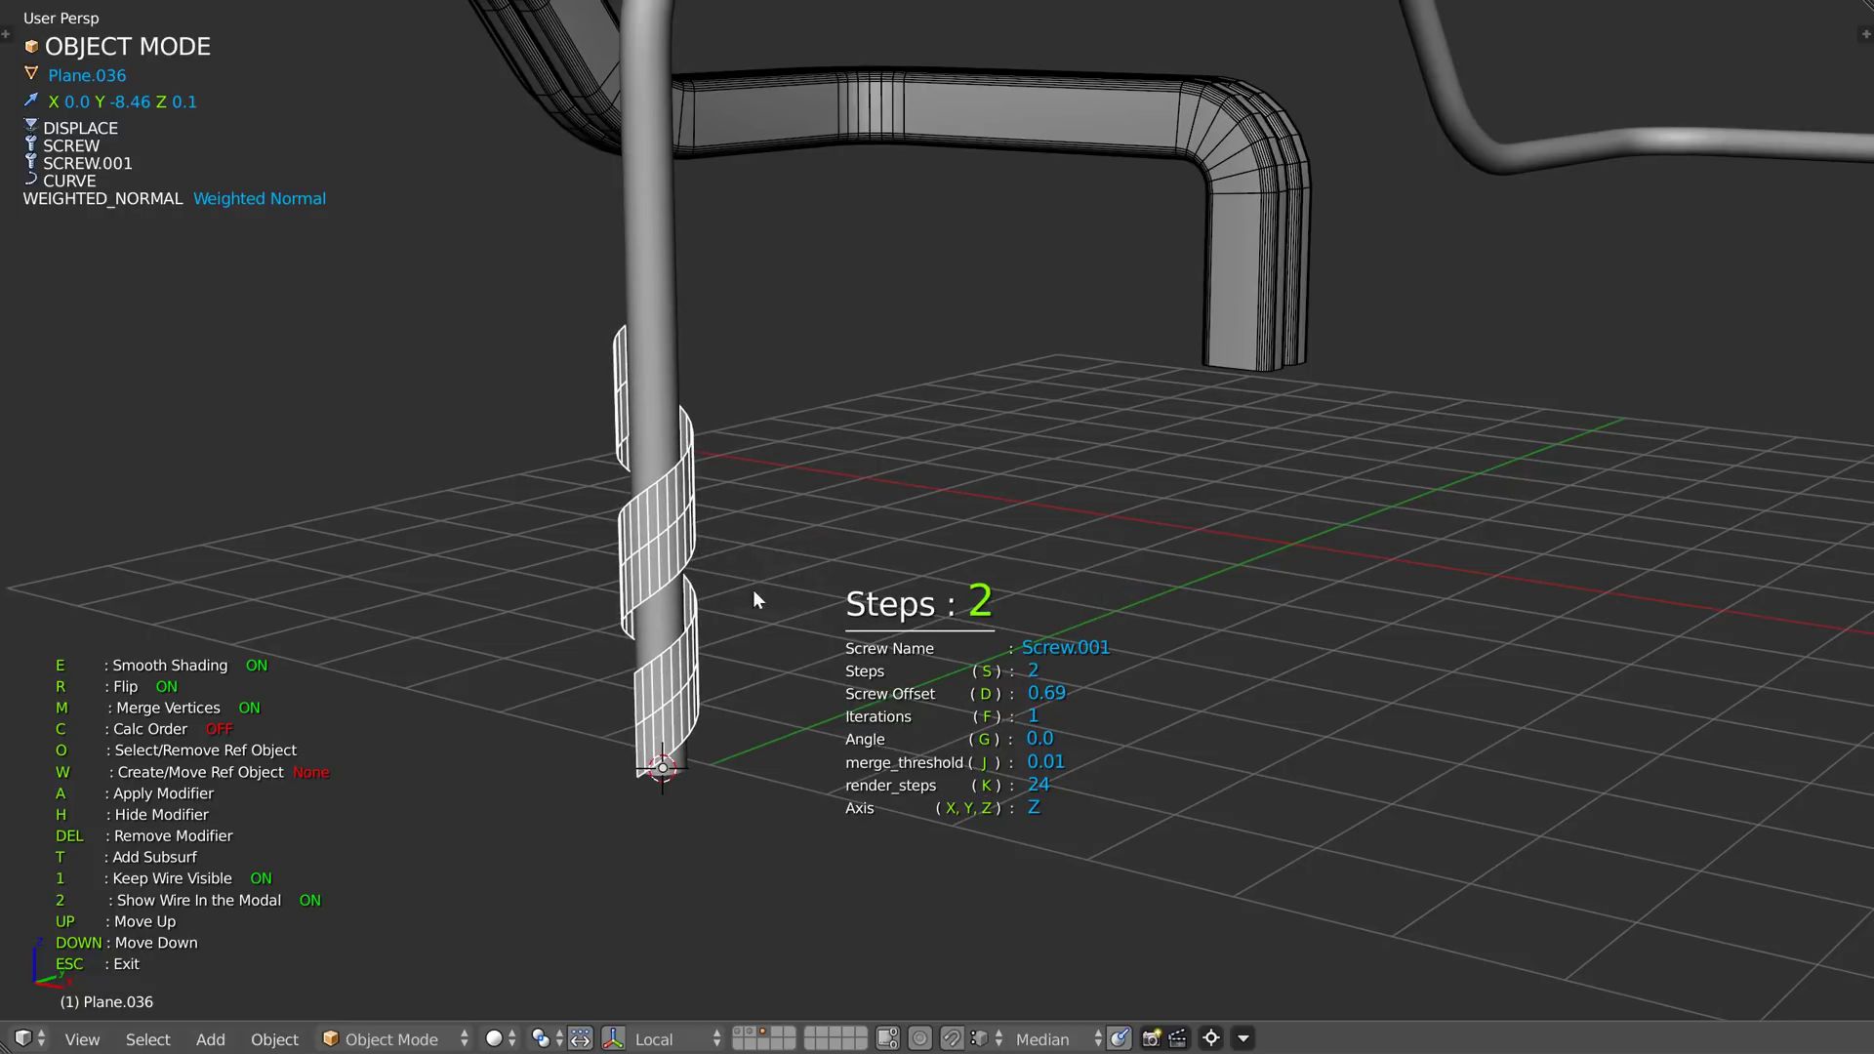
{"action": "left_click", "coordinate": [724, 591]}
- Set the Screw modifier's iterations to 8 so the ribbon winds further along the tube
{"action": "key", "text": "f"}
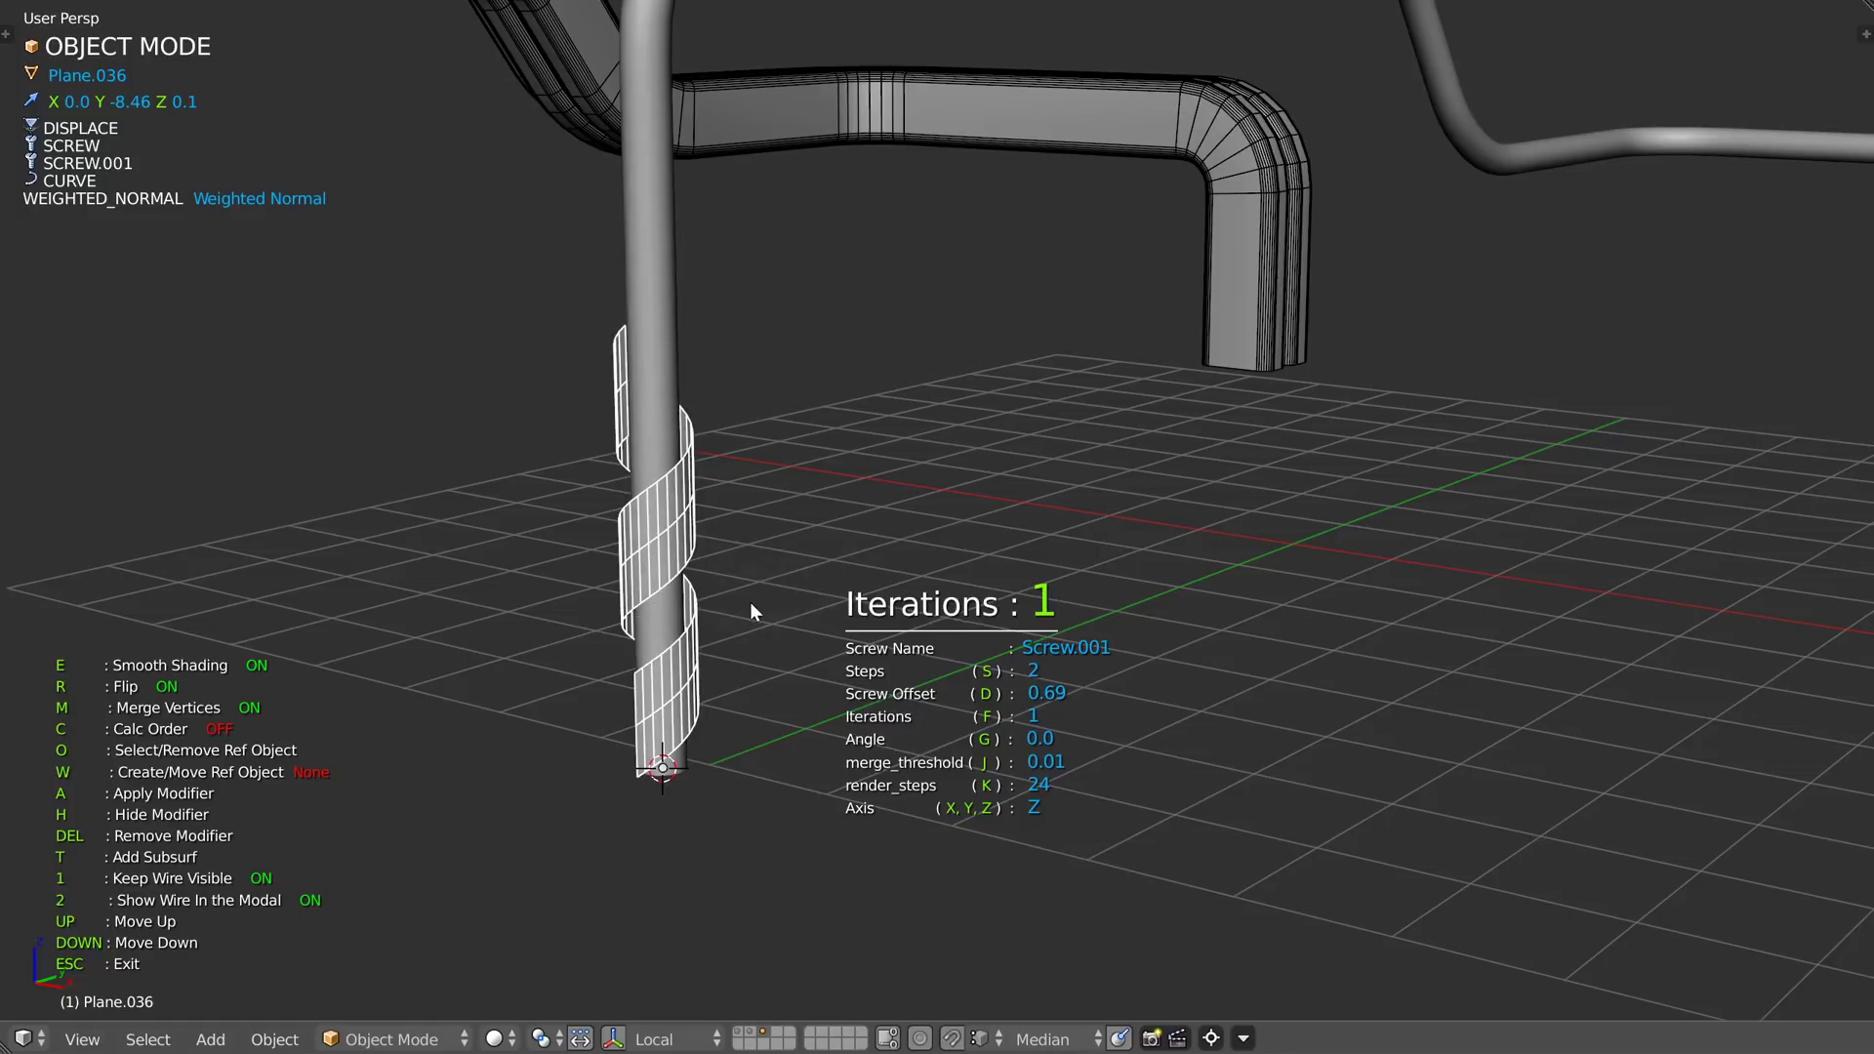
{"action": "left_click", "coordinate": [750, 601]}
{"action": "key", "text": "Up"}
{"action": "key", "text": "f"}
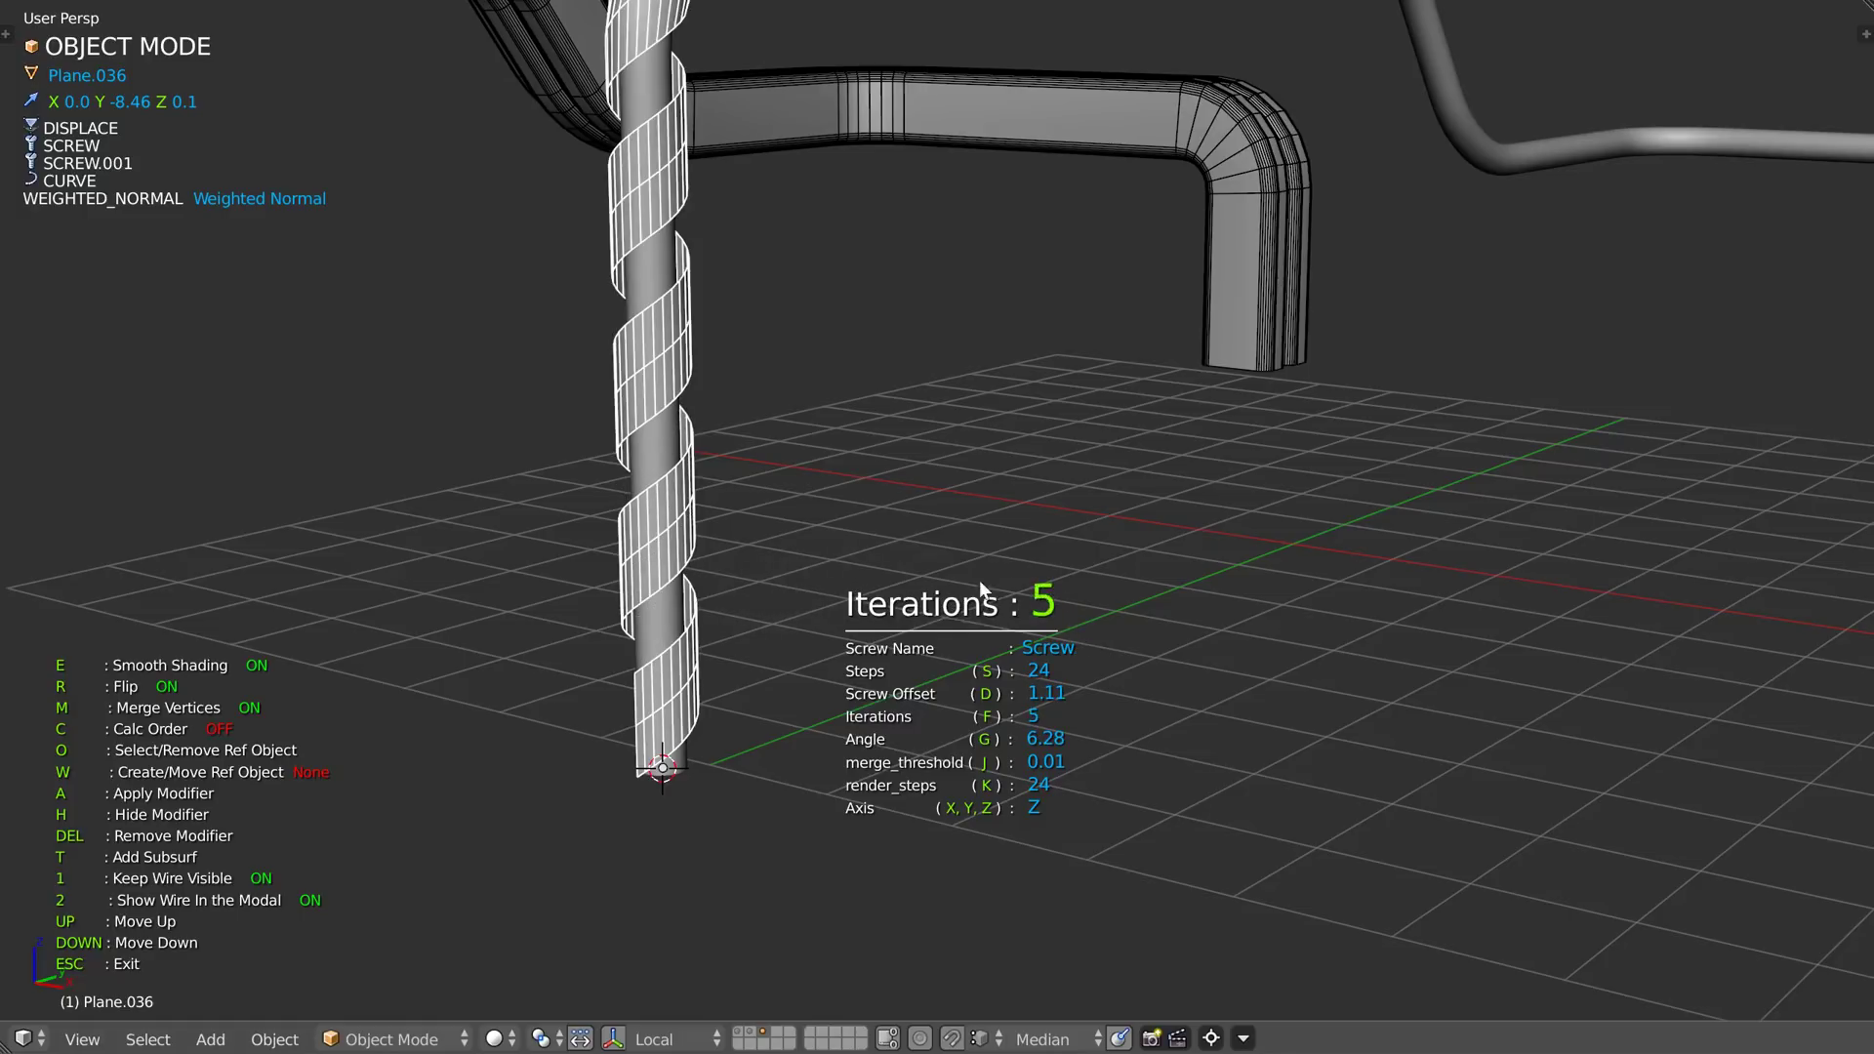
{"action": "left_click", "coordinate": [1092, 577]}
{"action": "middle_click_drag", "start_coordinate": [1092, 577], "coordinate": [719, 570]}
{"action": "middle_click_drag", "start_coordinate": [854, 549], "coordinate": [763, 466]}
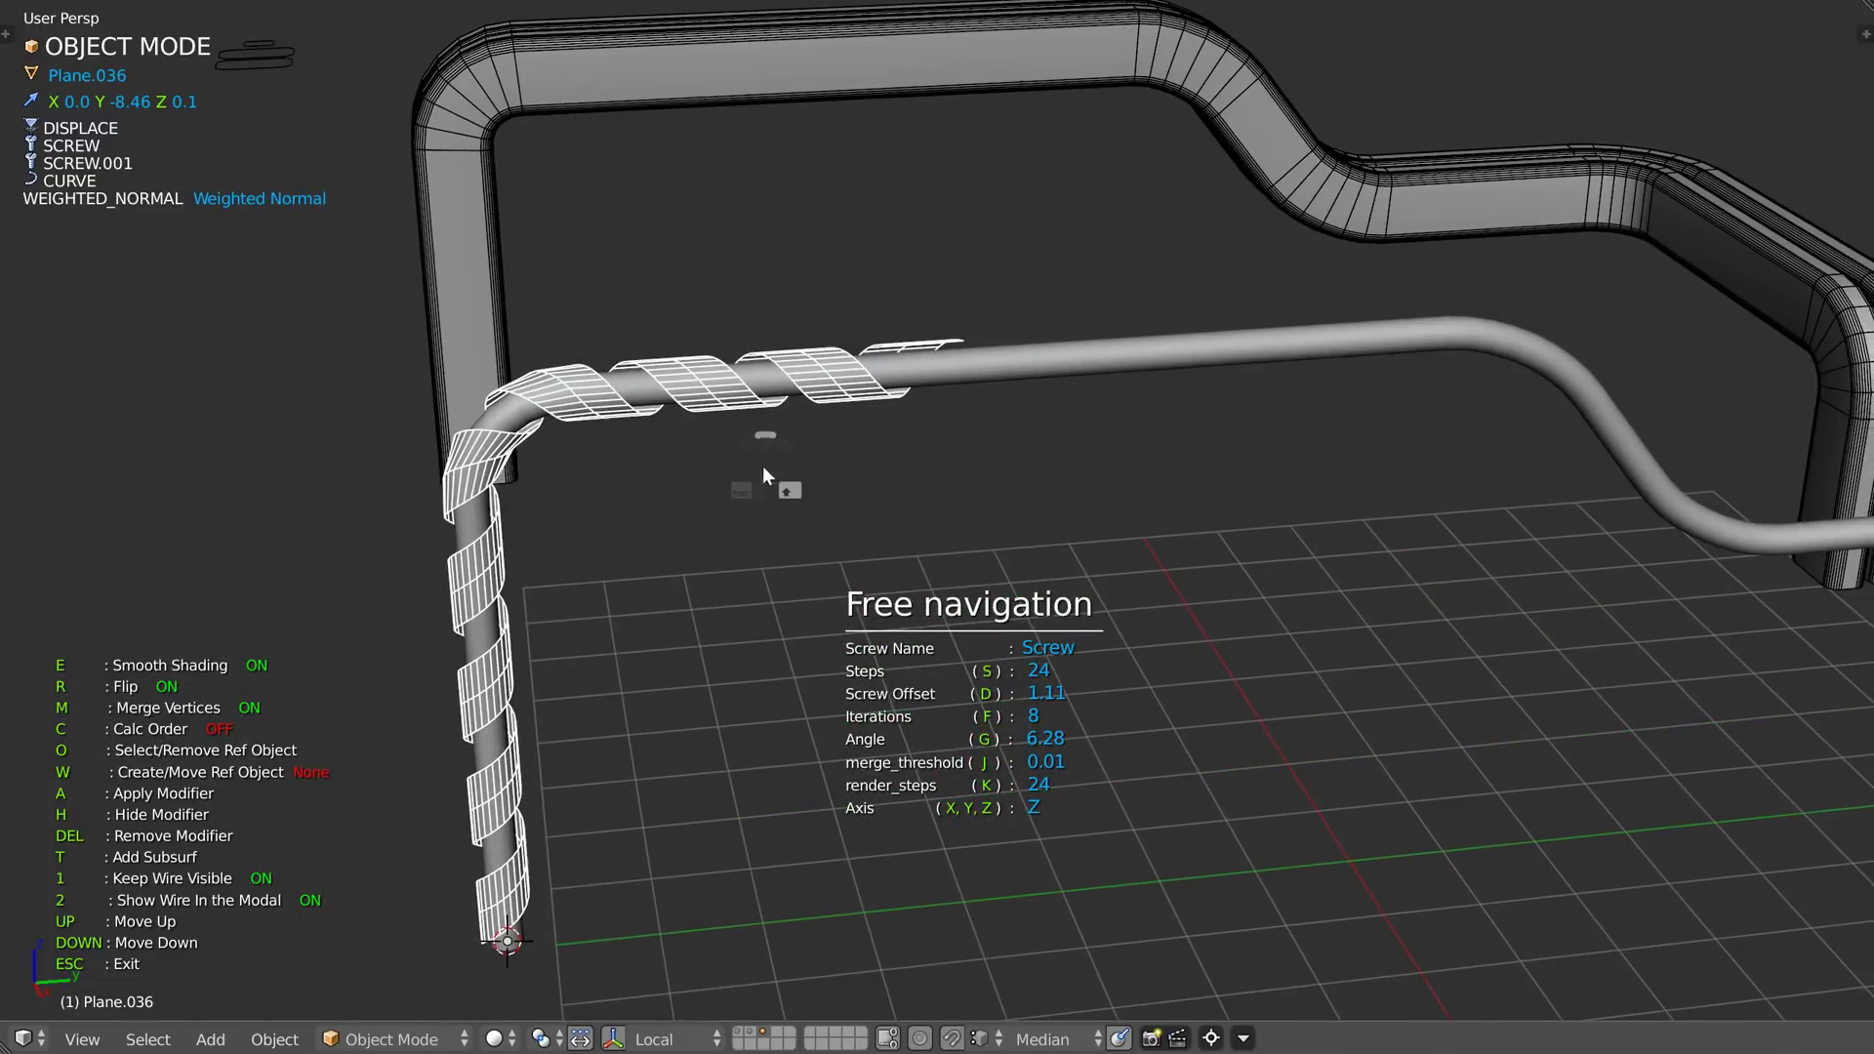
- Fine-tune the Screw modifier's iterations, raise Screw.001's steps for a denser ribbon mesh, and exit Speedflow
{"action": "key", "text": "f"}
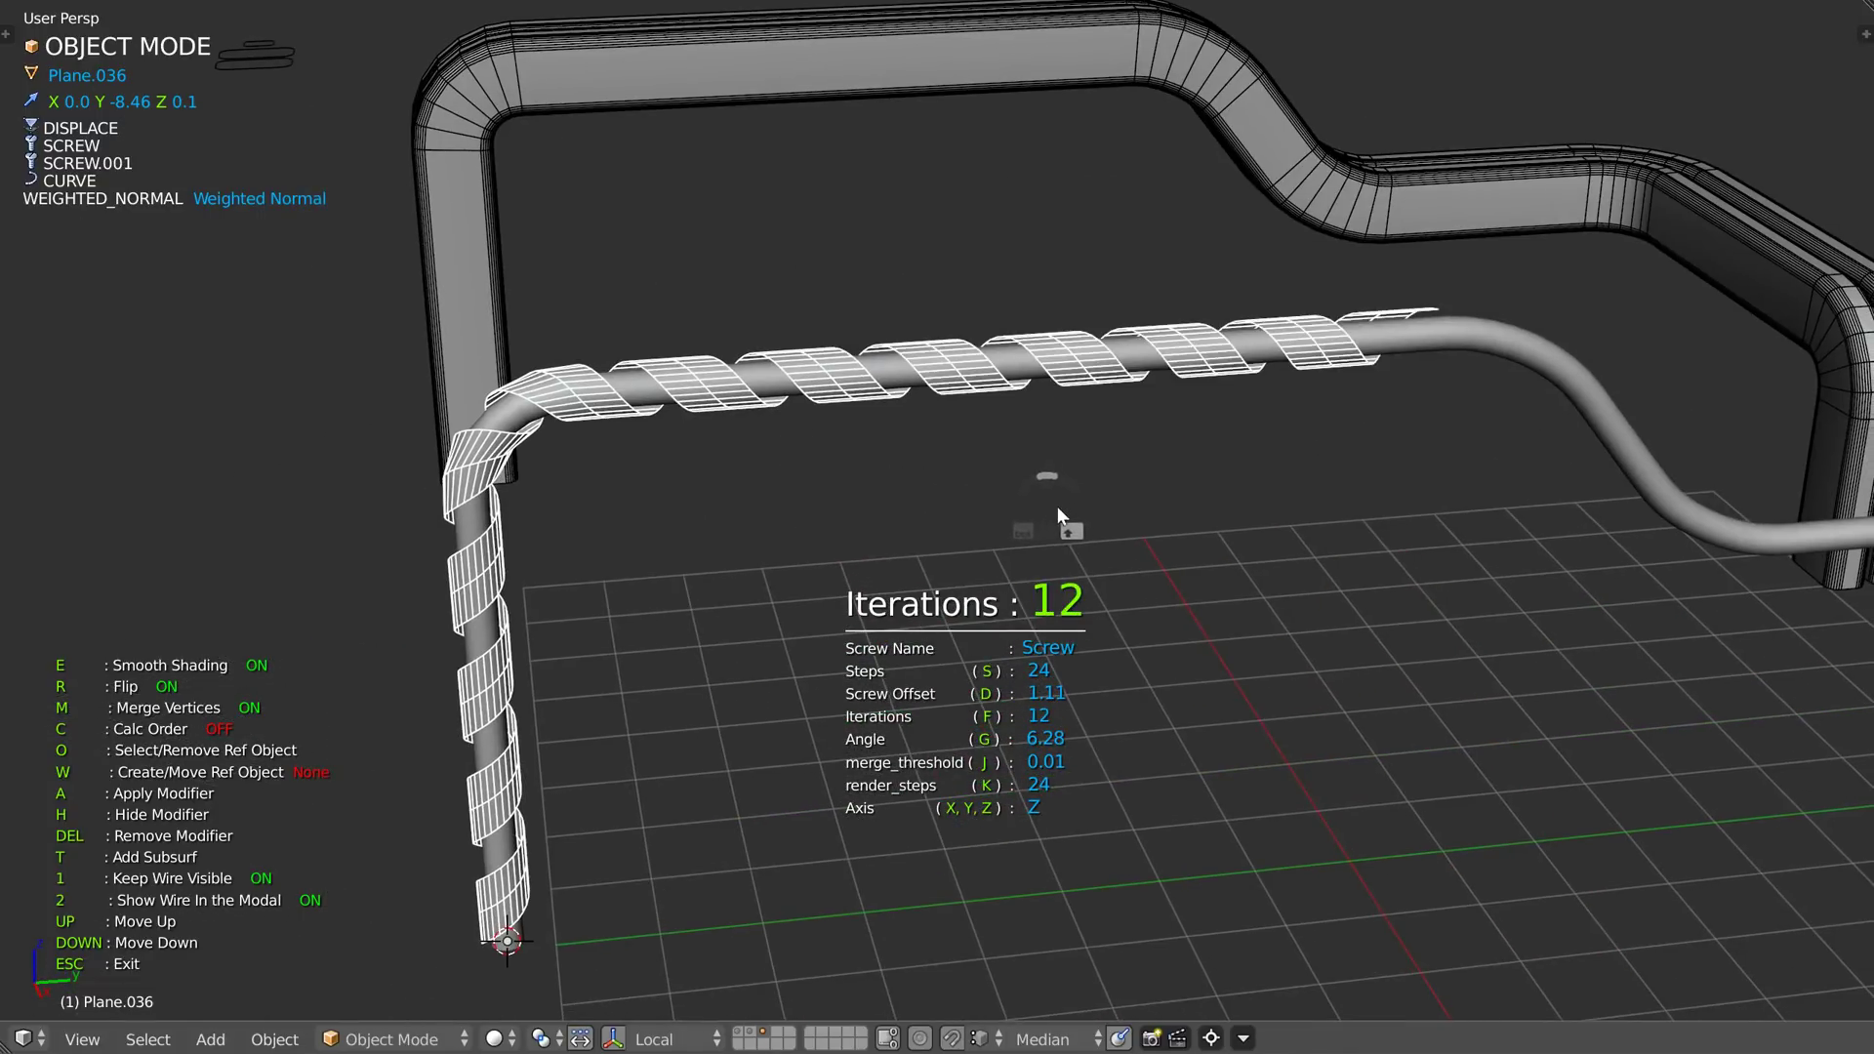
{"action": "left_click", "coordinate": [920, 512]}
{"action": "middle_click_drag", "start_coordinate": [918, 507], "coordinate": [814, 494]}
{"action": "key", "text": "Right"}
{"action": "key", "text": "s"}
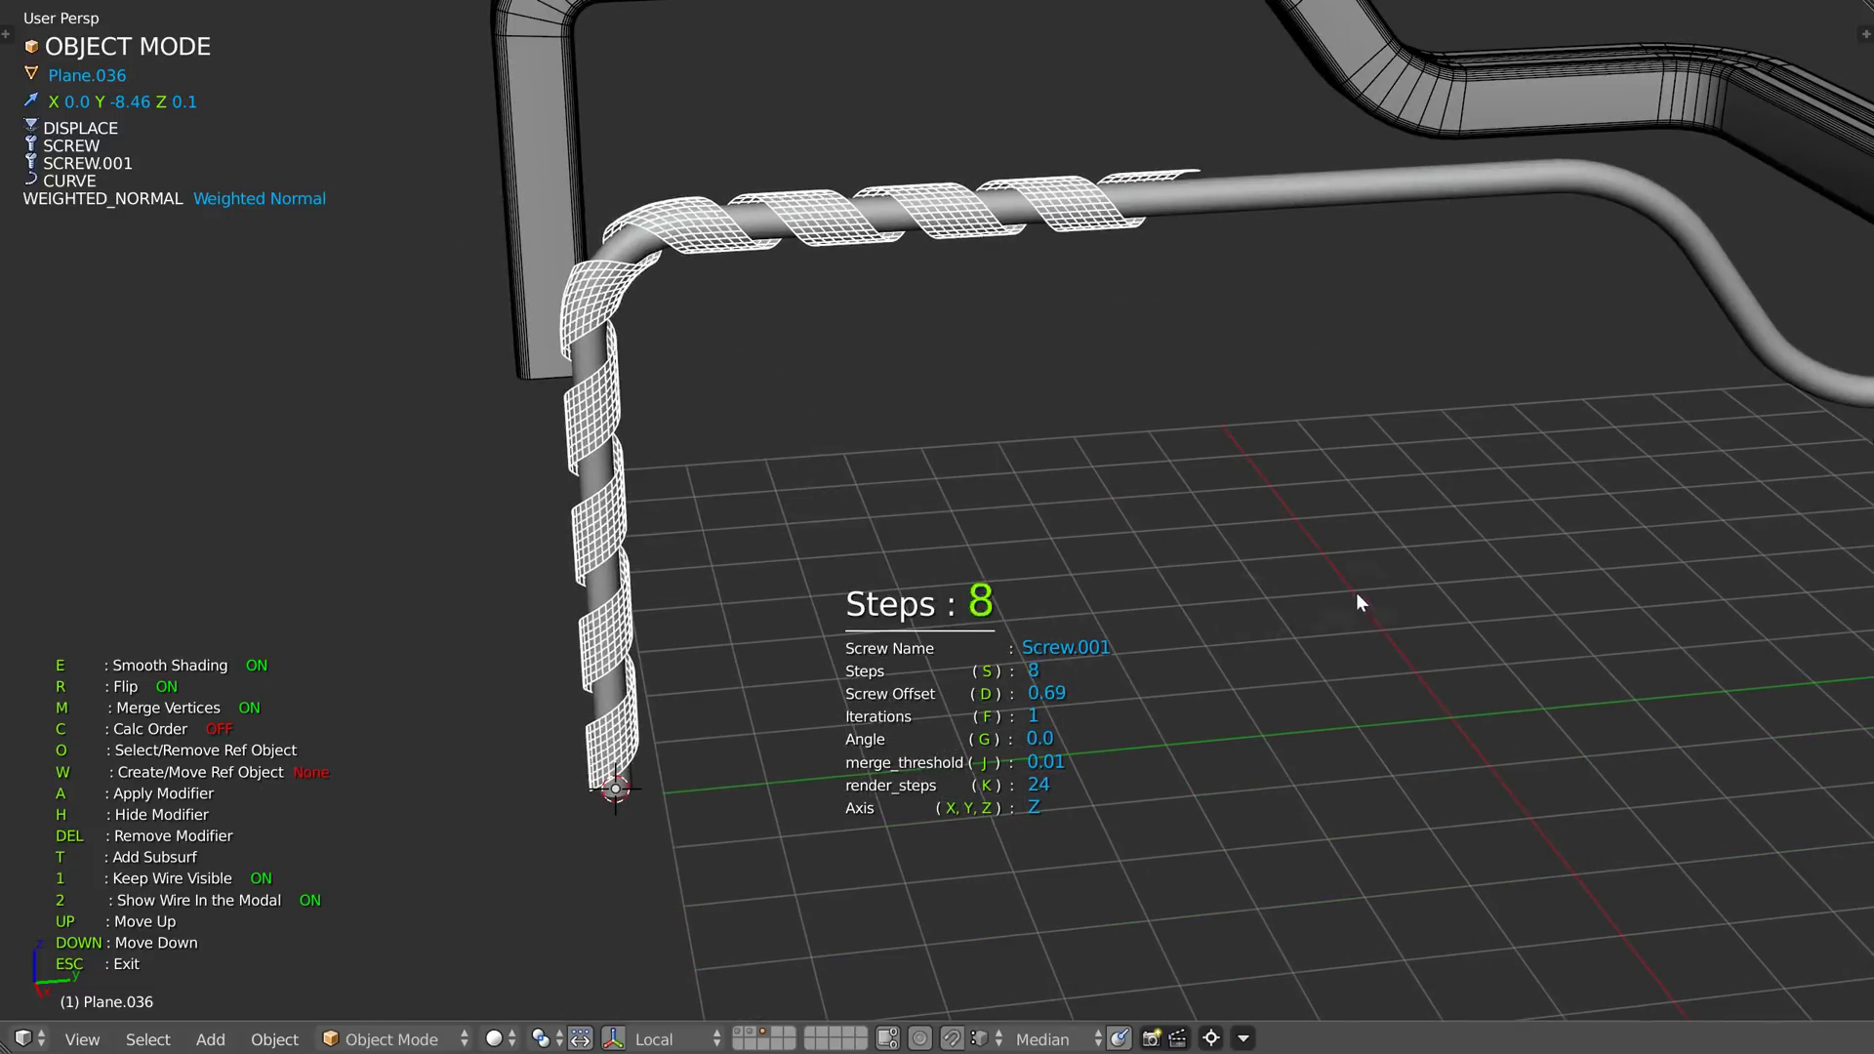
{"action": "left_click", "coordinate": [1235, 596]}
{"action": "middle_click_drag", "start_coordinate": [820, 352], "coordinate": [670, 313]}
{"action": "key", "text": "Escape"}
- Add a Solidify modifier to the spiral ribbon with thickness 0.08 and offset -1.0
{"action": "middle_click_drag", "start_coordinate": [816, 295], "coordinate": [818, 488], "text": "shift"}
{"action": "middle_click_drag", "start_coordinate": [818, 488], "coordinate": [787, 443], "text": "ctrl"}
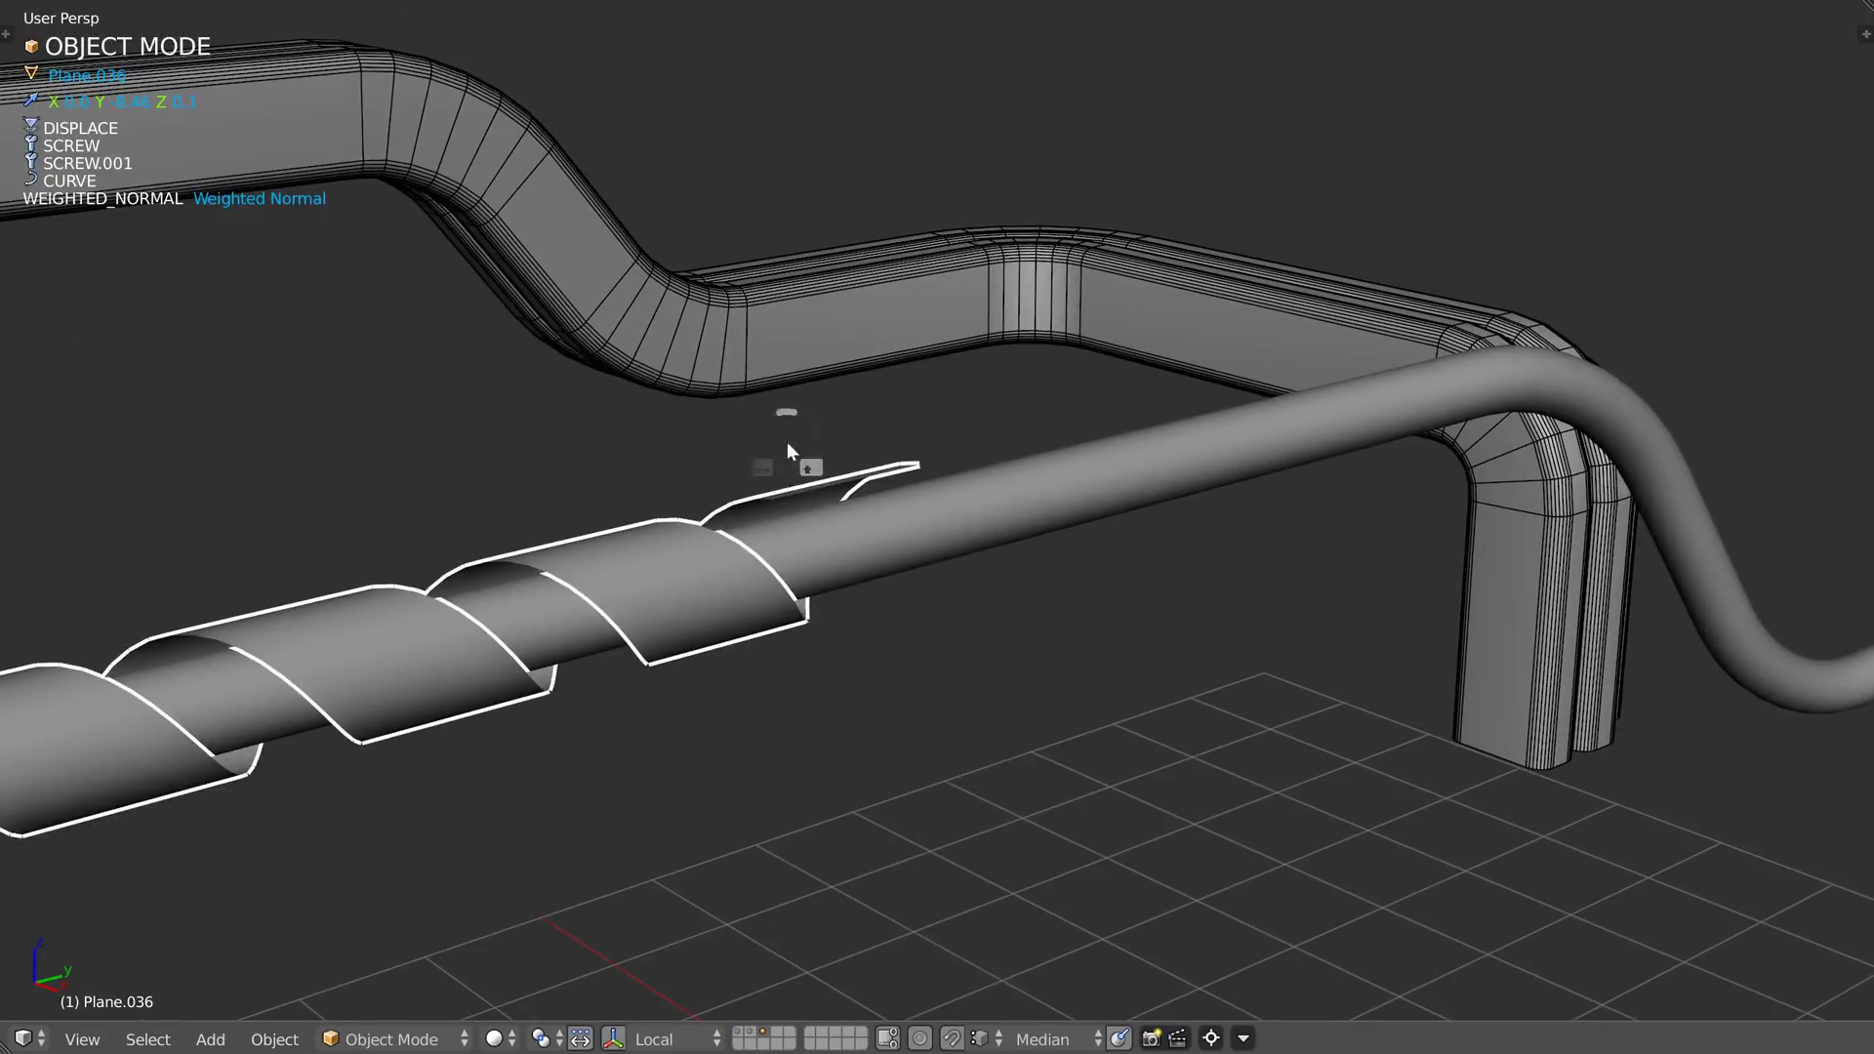
{"action": "key", "text": "ctrl+shift+q"}
{"action": "left_click", "coordinate": [635, 381]}
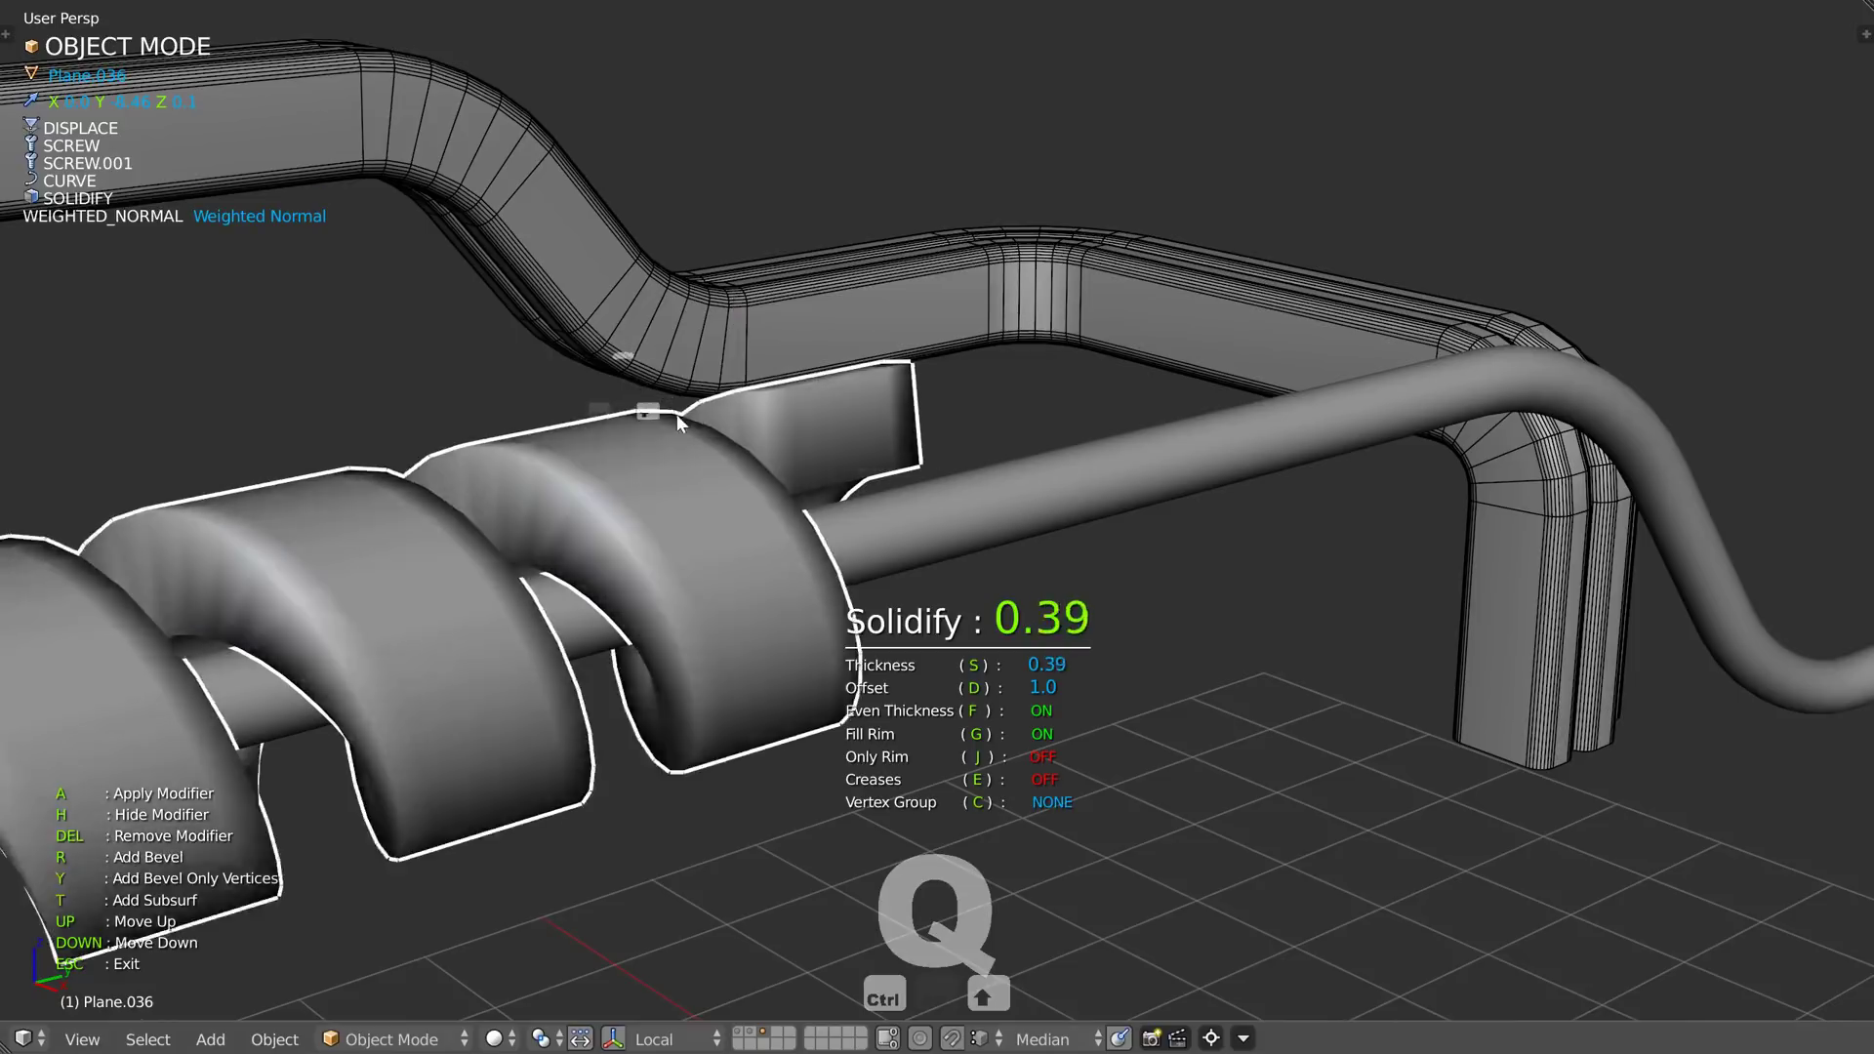
{"action": "left_click", "coordinate": [507, 451]}
{"action": "key", "text": "d"}
{"action": "key", "text": "n"}
{"action": "scroll", "coordinate": [801, 492], "scroll_direction": "up", "scroll_amount": 5}
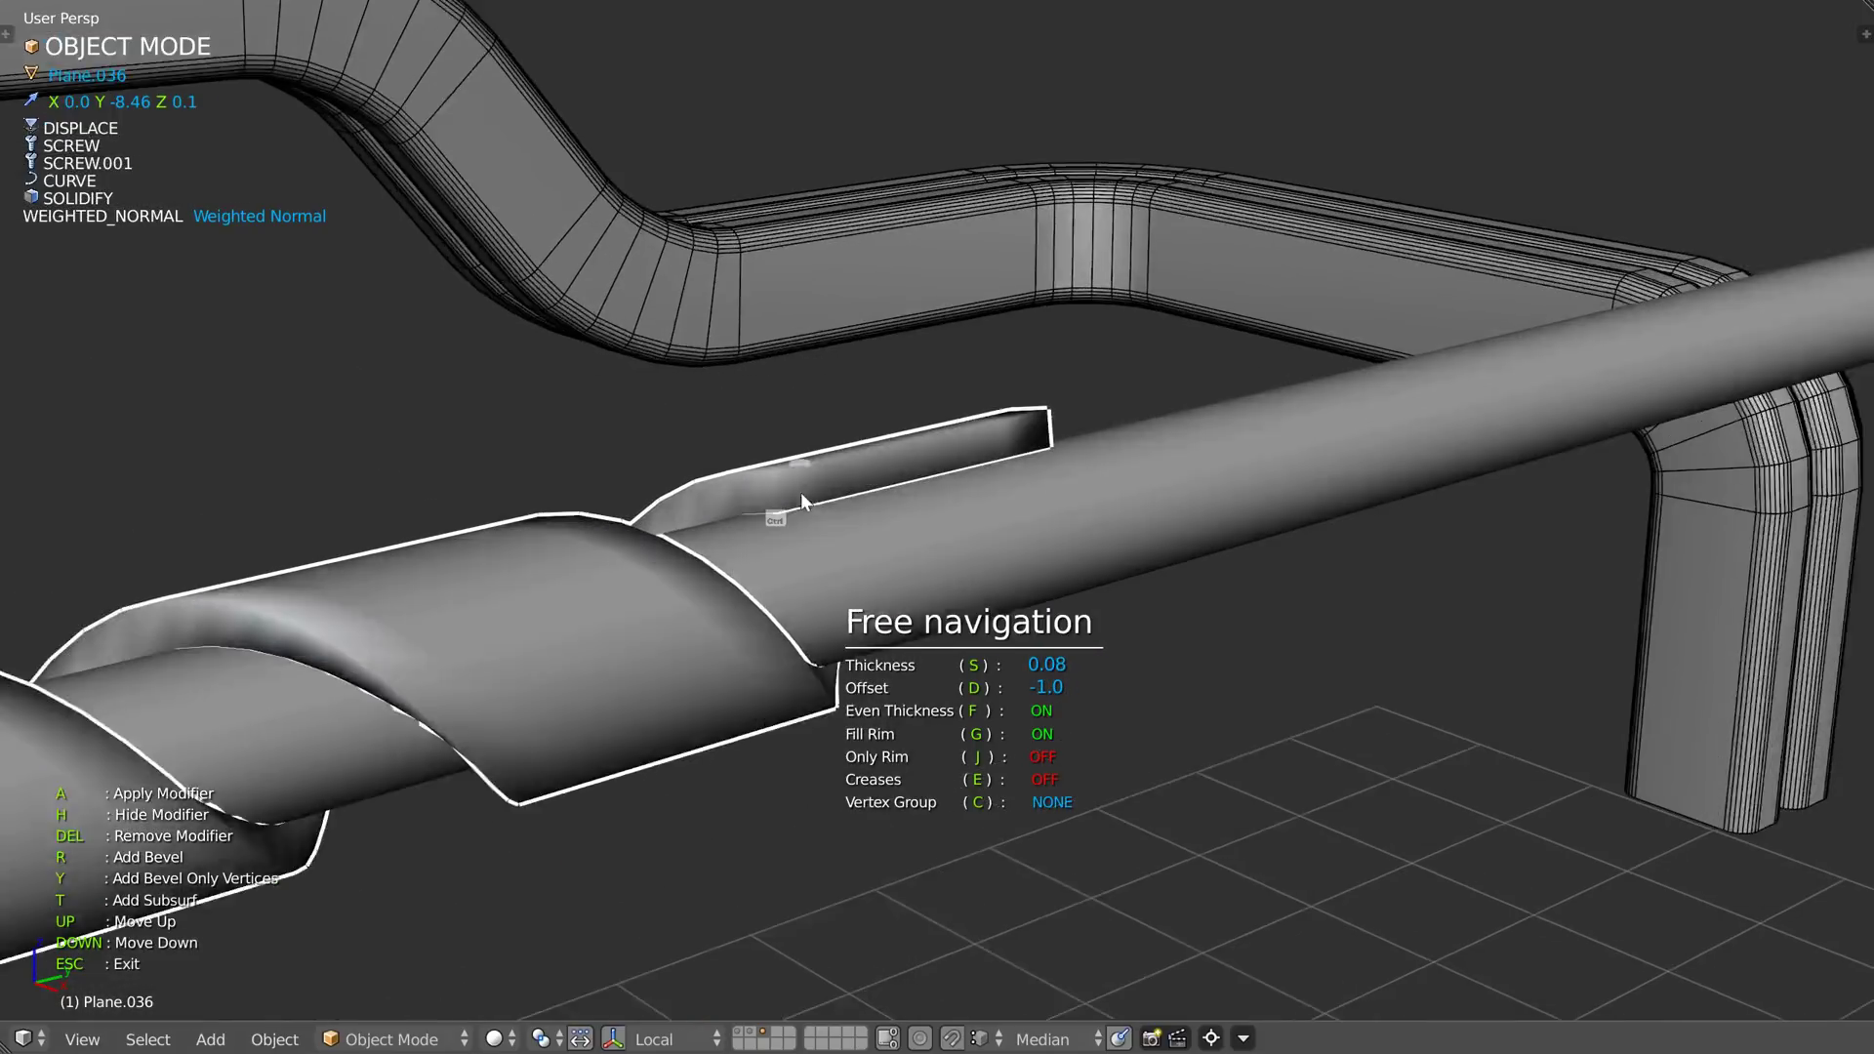
- Add an angle-limited bevel to the solidified ribbon and set its width to 0.01
{"action": "scroll", "coordinate": [791, 449], "scroll_direction": "down", "scroll_amount": 5}
{"action": "mouse_move", "coordinate": [837, 475]}
{"action": "middle_mouse_down"}
{"action": "mouse_move", "coordinate": [811, 487]}
{"action": "mouse_move", "coordinate": [821, 472]}
{"action": "middle_mouse_up"}
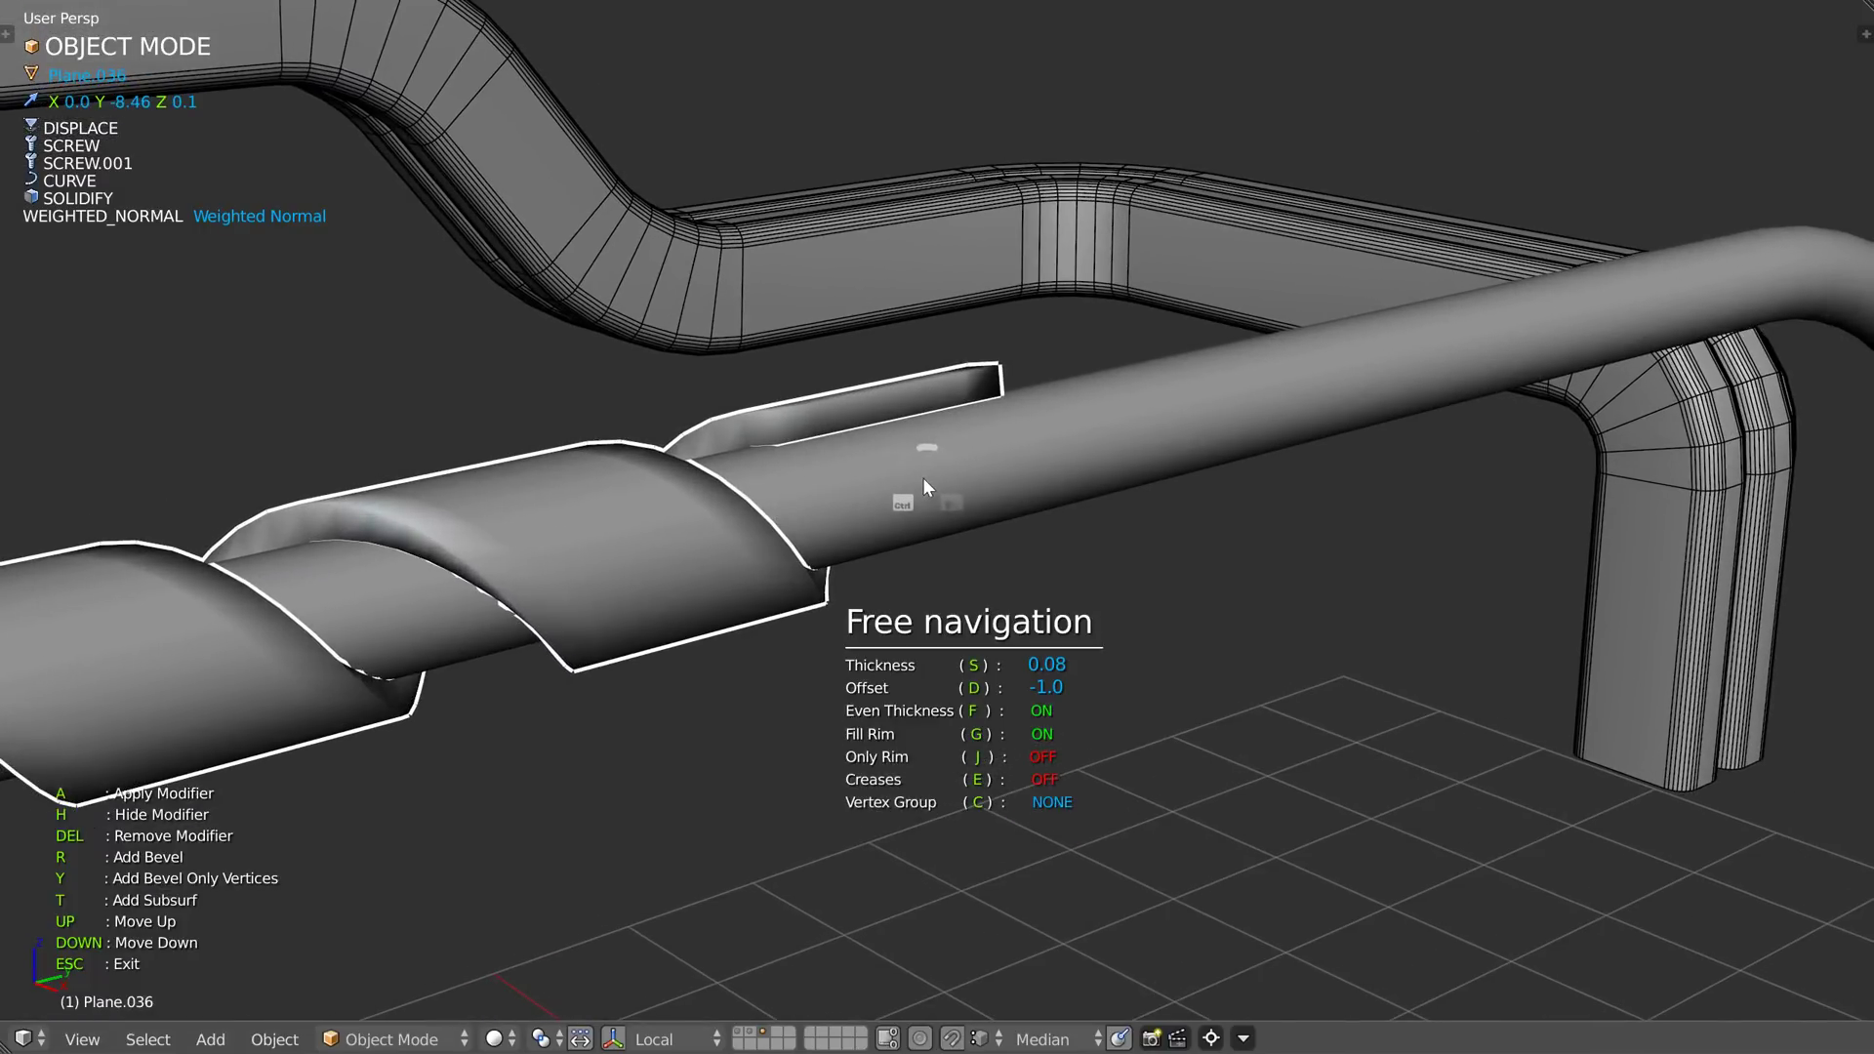
{"action": "key", "text": "r"}
{"action": "key", "text": "s"}
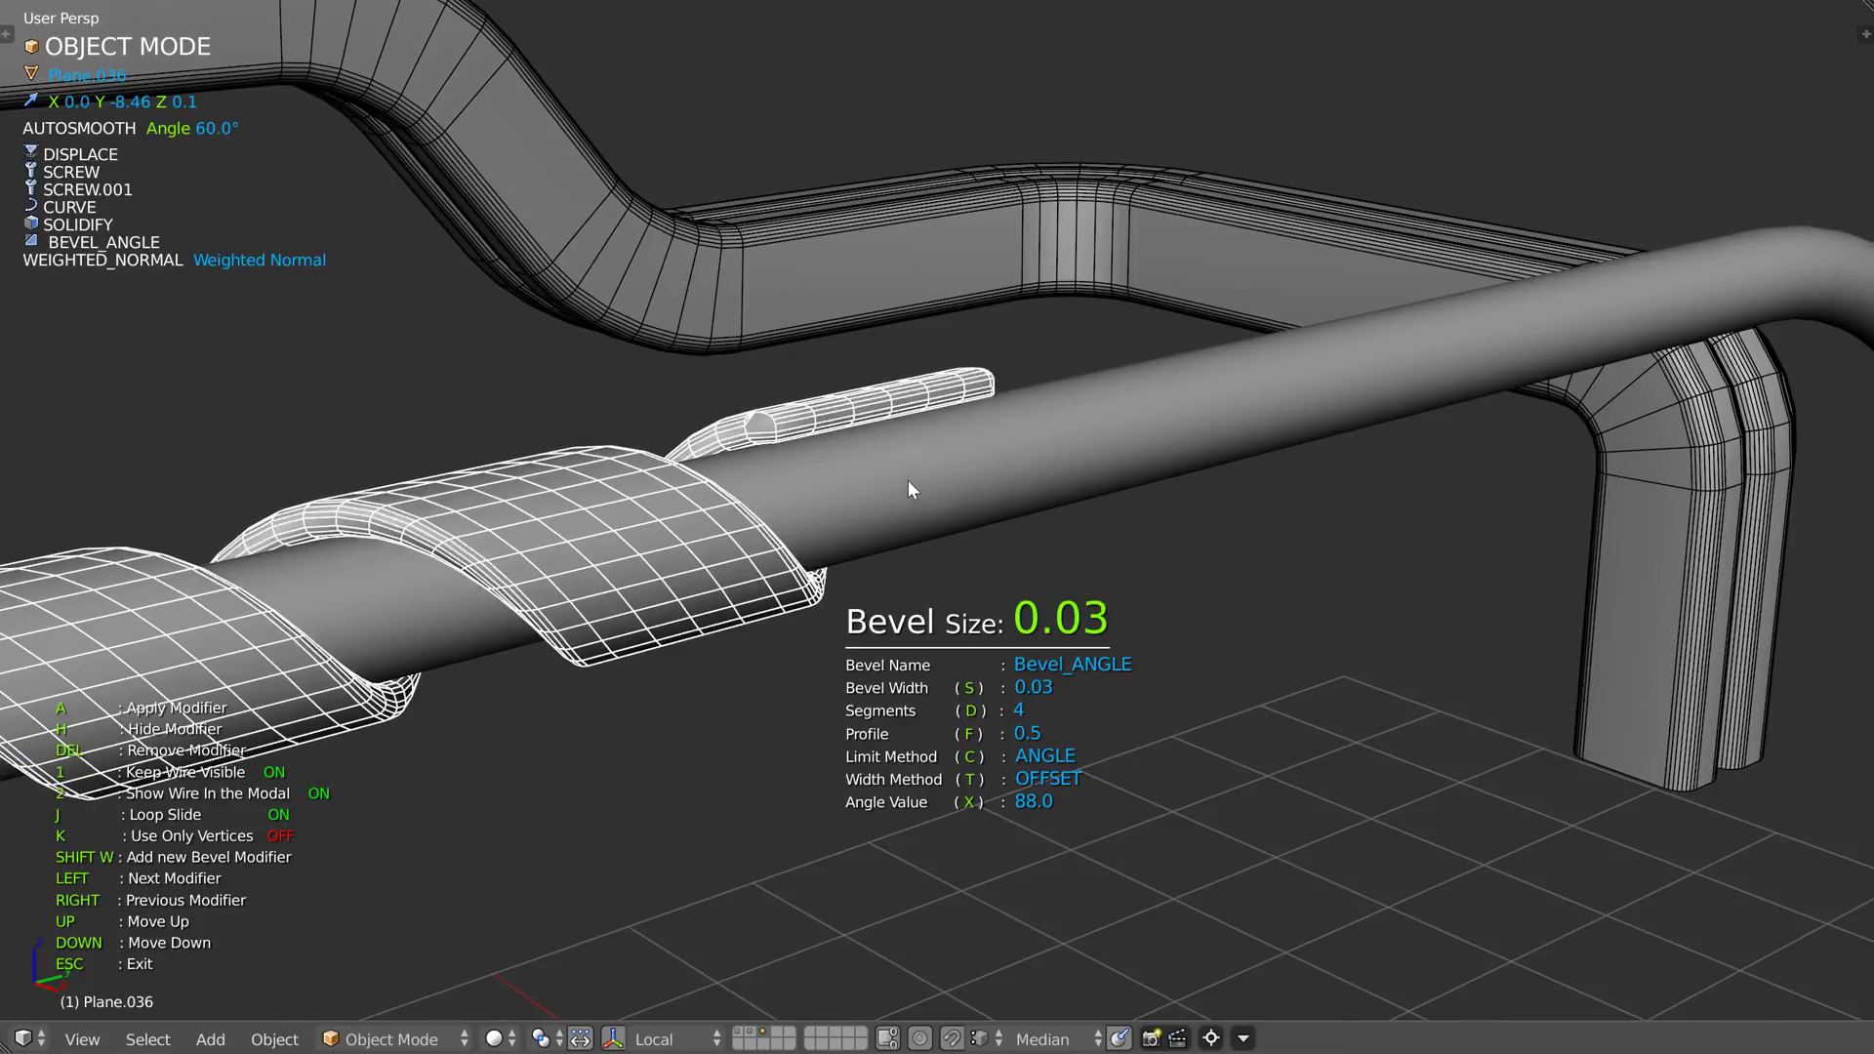
{"action": "key", "text": "n"}
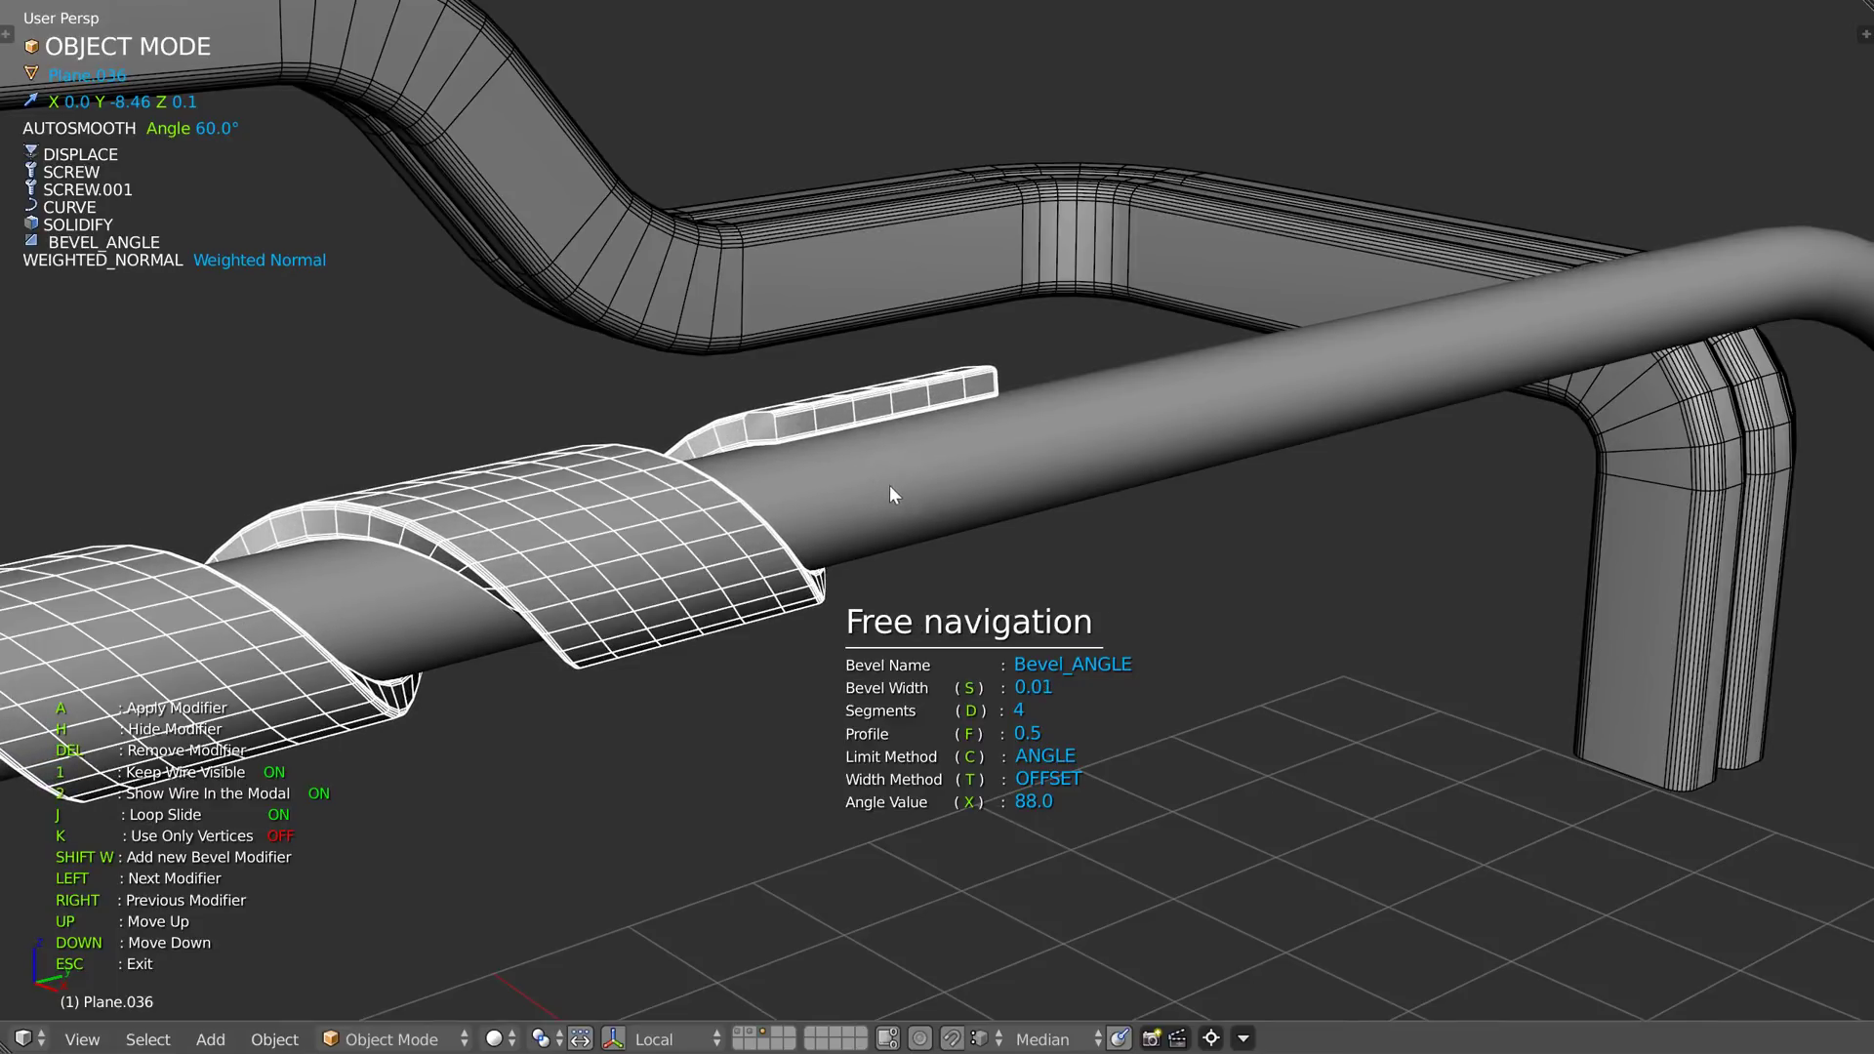
- Adjust the bevel's angle value and exit Speedflow
{"action": "key", "text": "x"}
{"action": "key", "text": "n"}
{"action": "middle_click_drag", "start_coordinate": [660, 495], "coordinate": [697, 477]}
{"action": "key", "text": "Escape"}
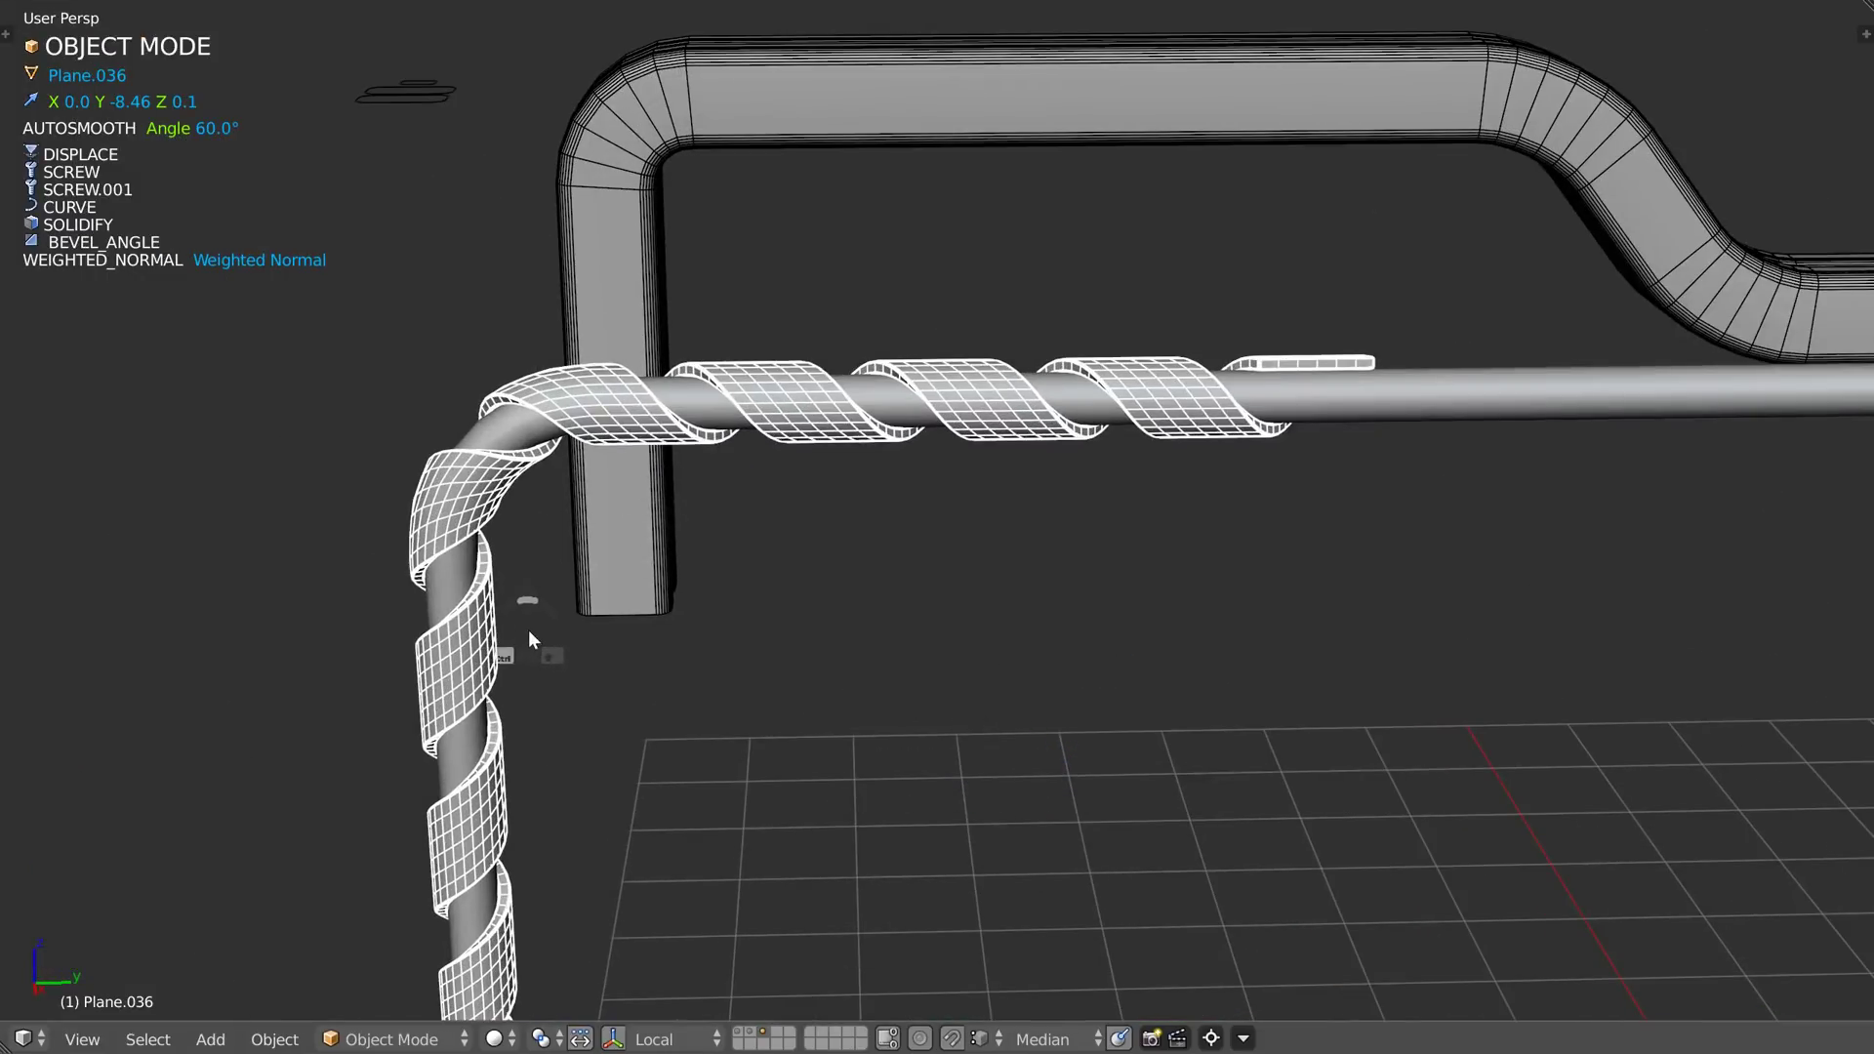
- Turn off the spiral ribbon's wireframe overlay and check how it wraps around the cable
{"action": "key", "text": "z"}
{"action": "left_click", "coordinate": [734, 626]}
{"action": "mouse_move", "coordinate": [734, 626]}
{"action": "middle_mouse_down"}
{"action": "mouse_move", "coordinate": [674, 595]}
{"action": "mouse_move", "coordinate": [749, 605]}
{"action": "middle_mouse_up"}
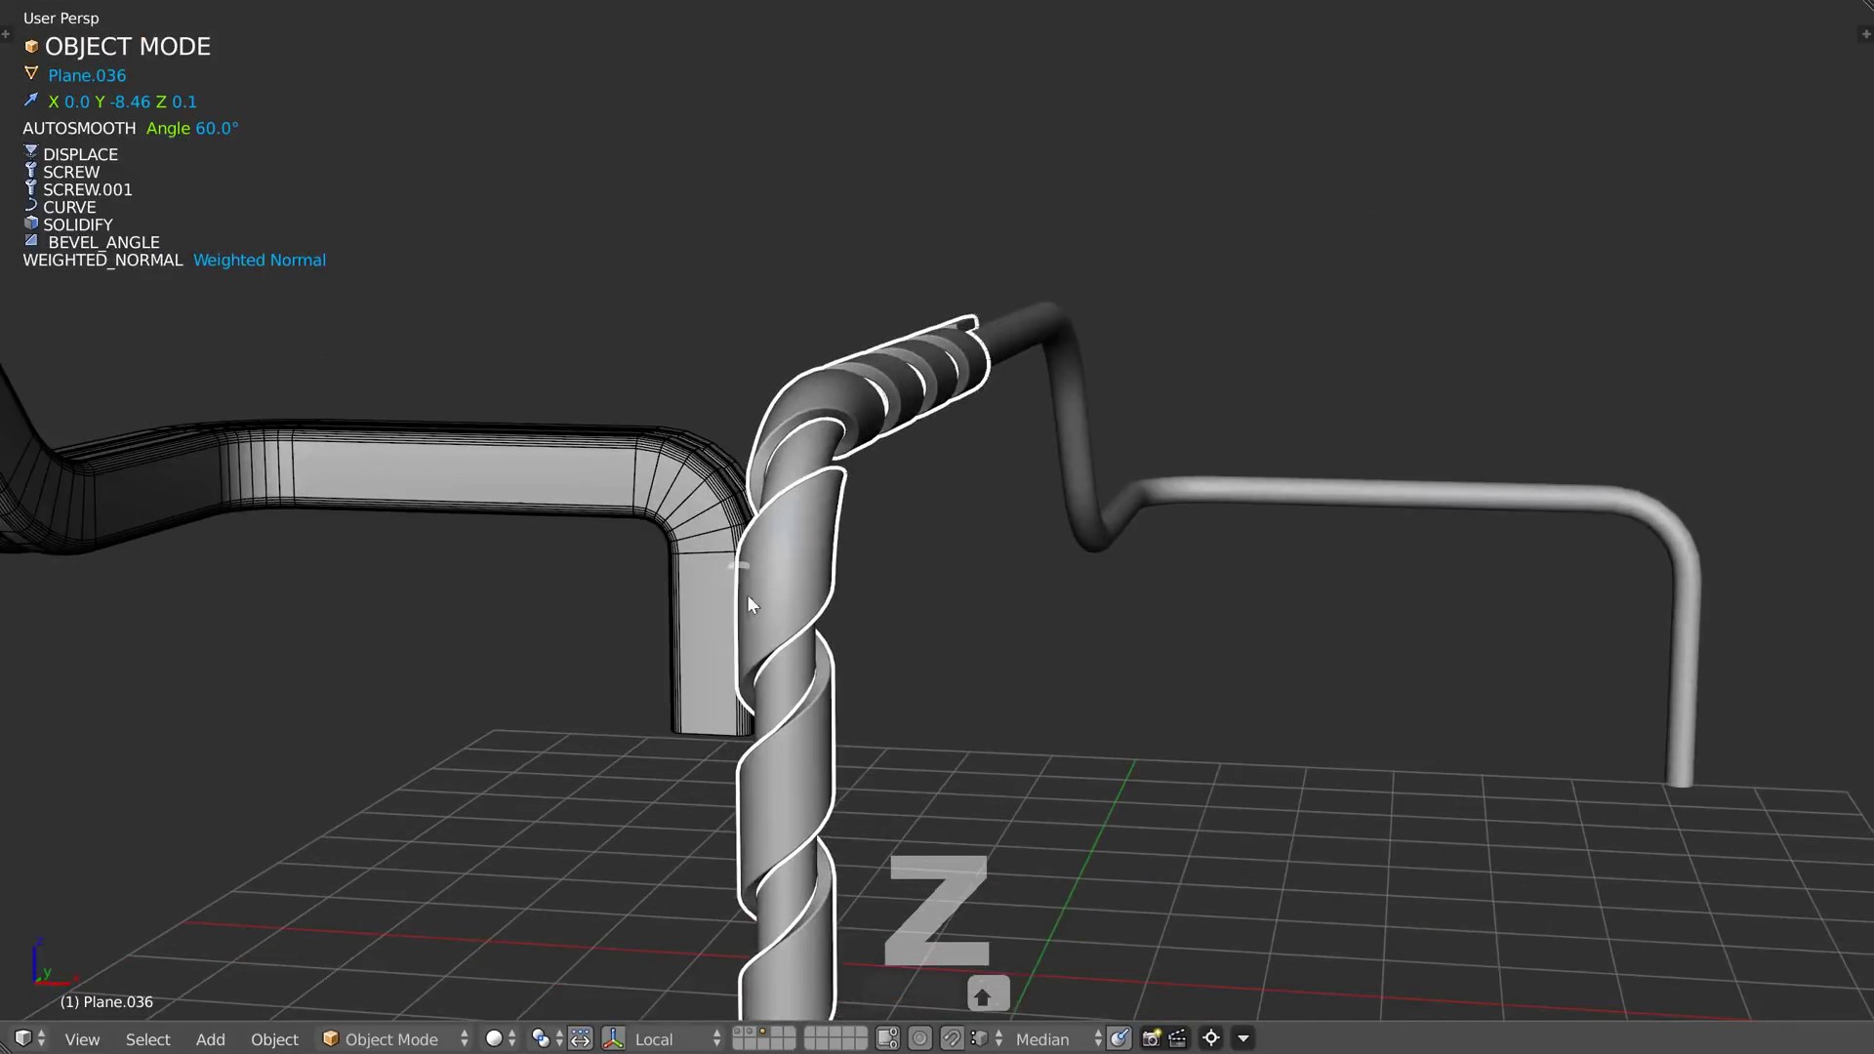
{"action": "middle_click_drag", "start_coordinate": [921, 537], "coordinate": [840, 469]}
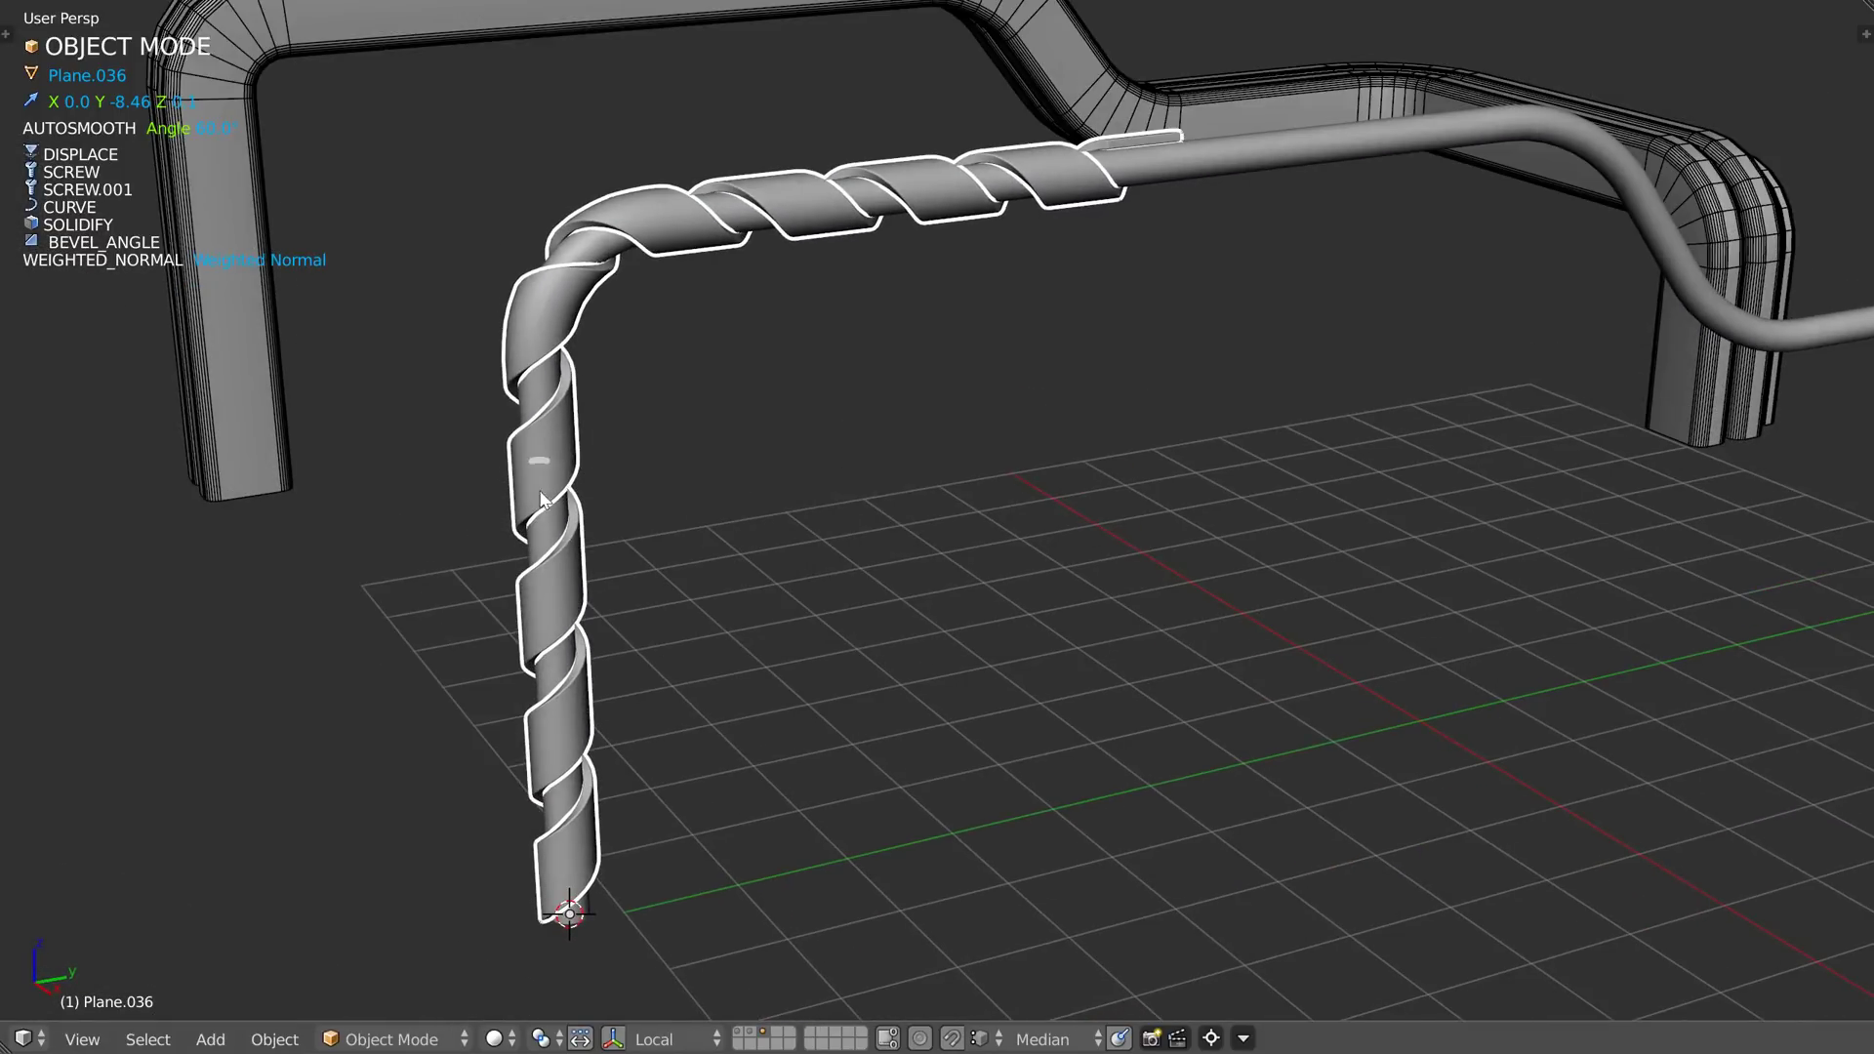
{"action": "middle_click_drag", "start_coordinate": [611, 641], "coordinate": [678, 613]}
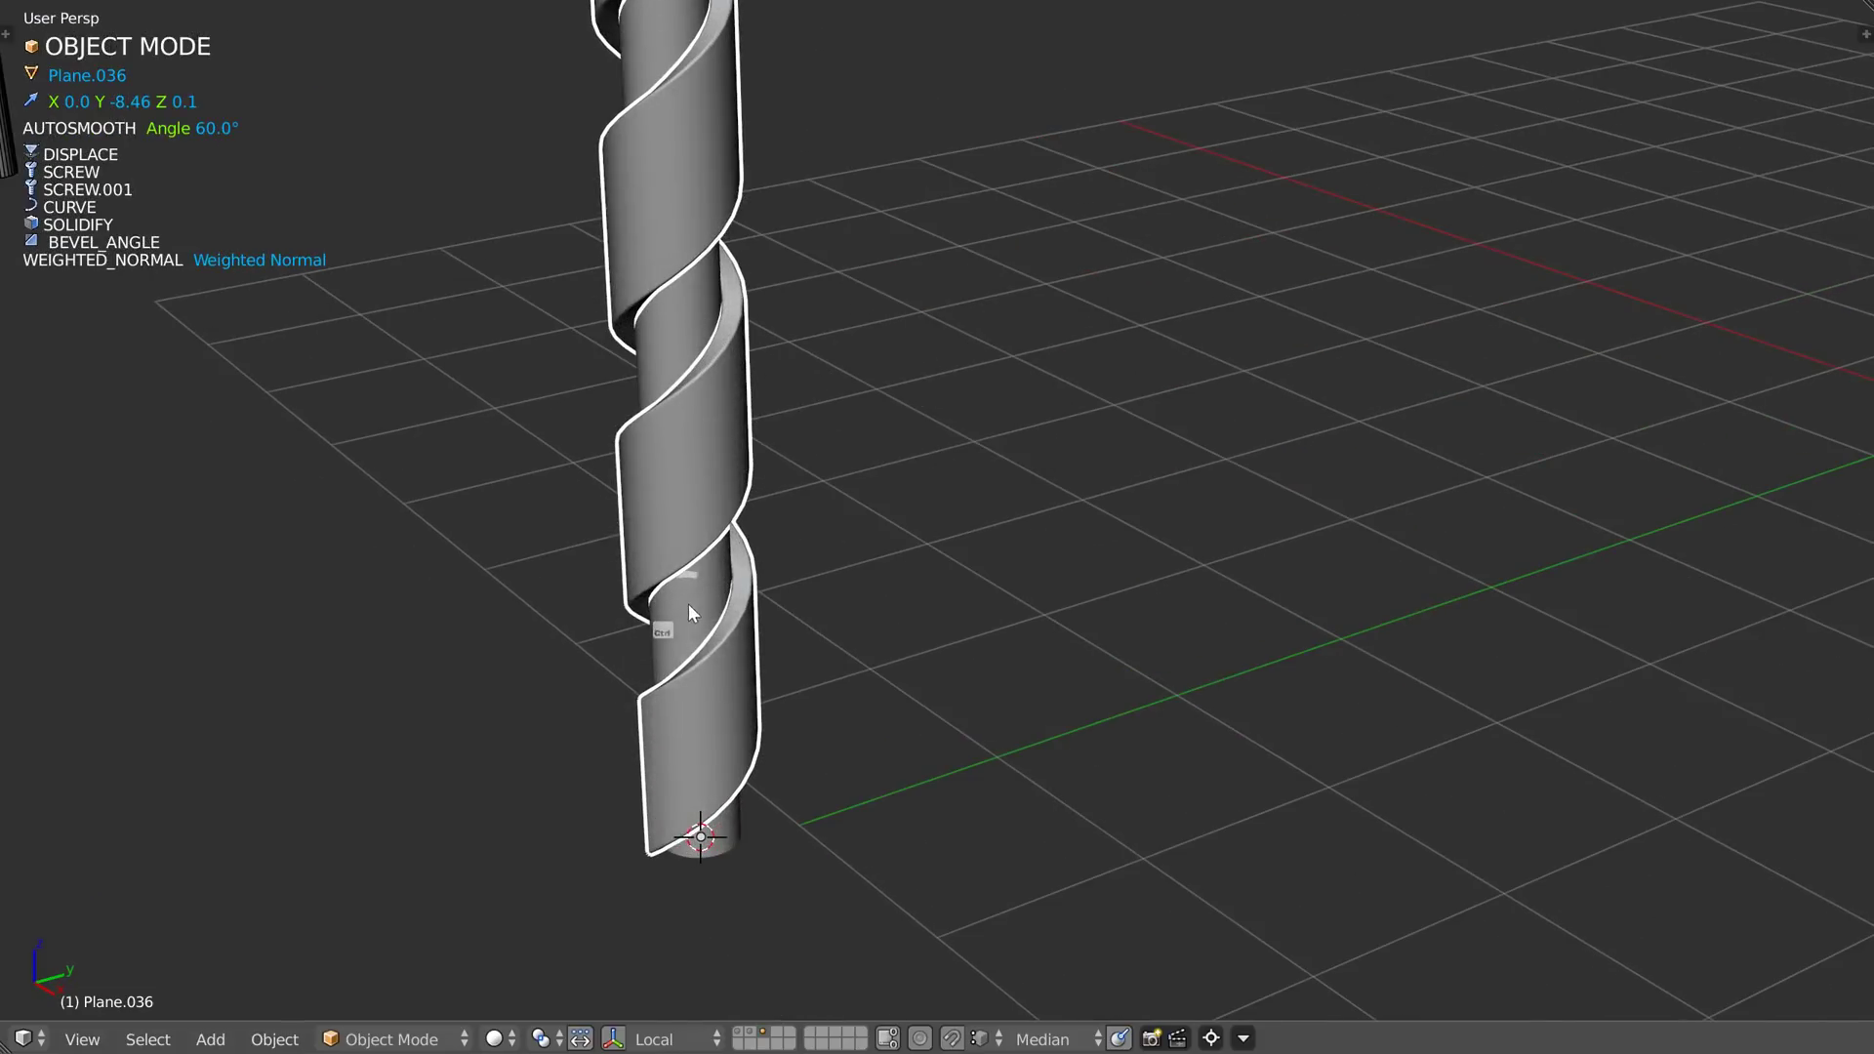
{"action": "middle_click_drag", "start_coordinate": [812, 586], "coordinate": [820, 543], "text": "ctrl"}
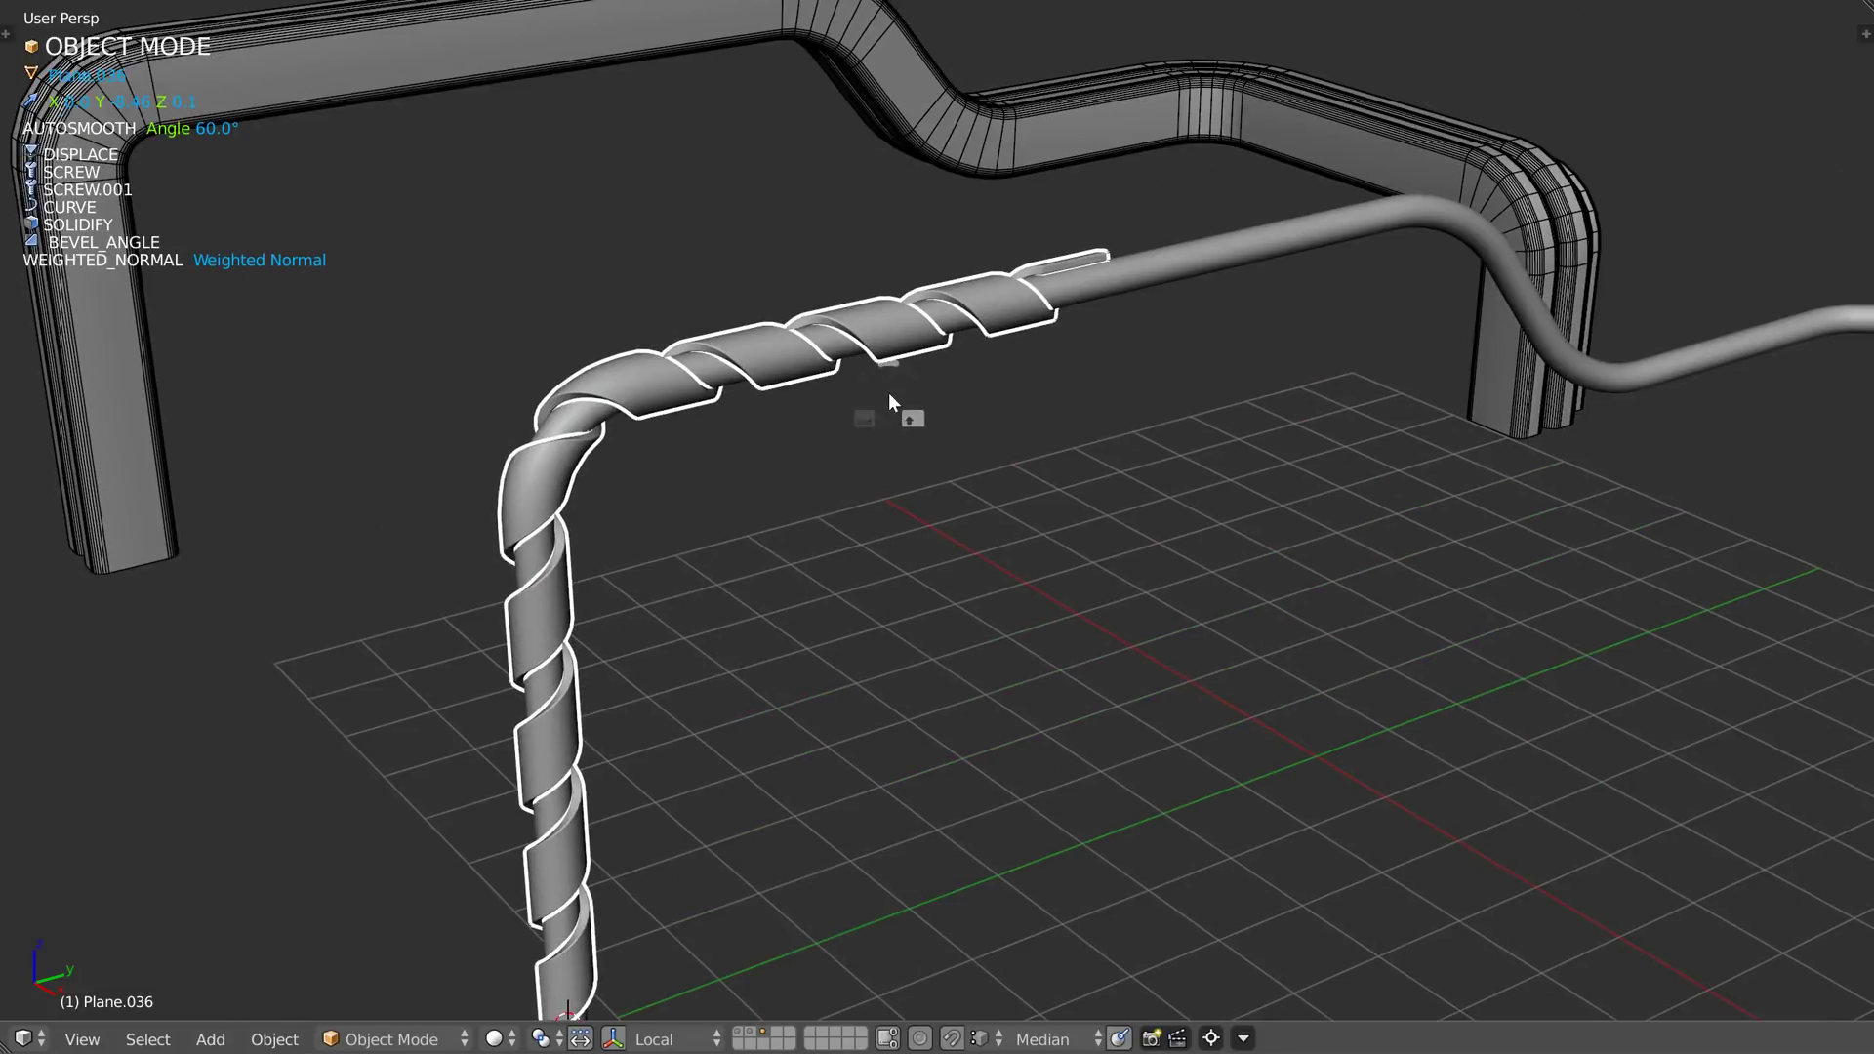
- Set the iterations of the ribbon's first Screw modifier to 8 and exit Speedflow
{"action": "key", "text": "ctrl+shift+q"}
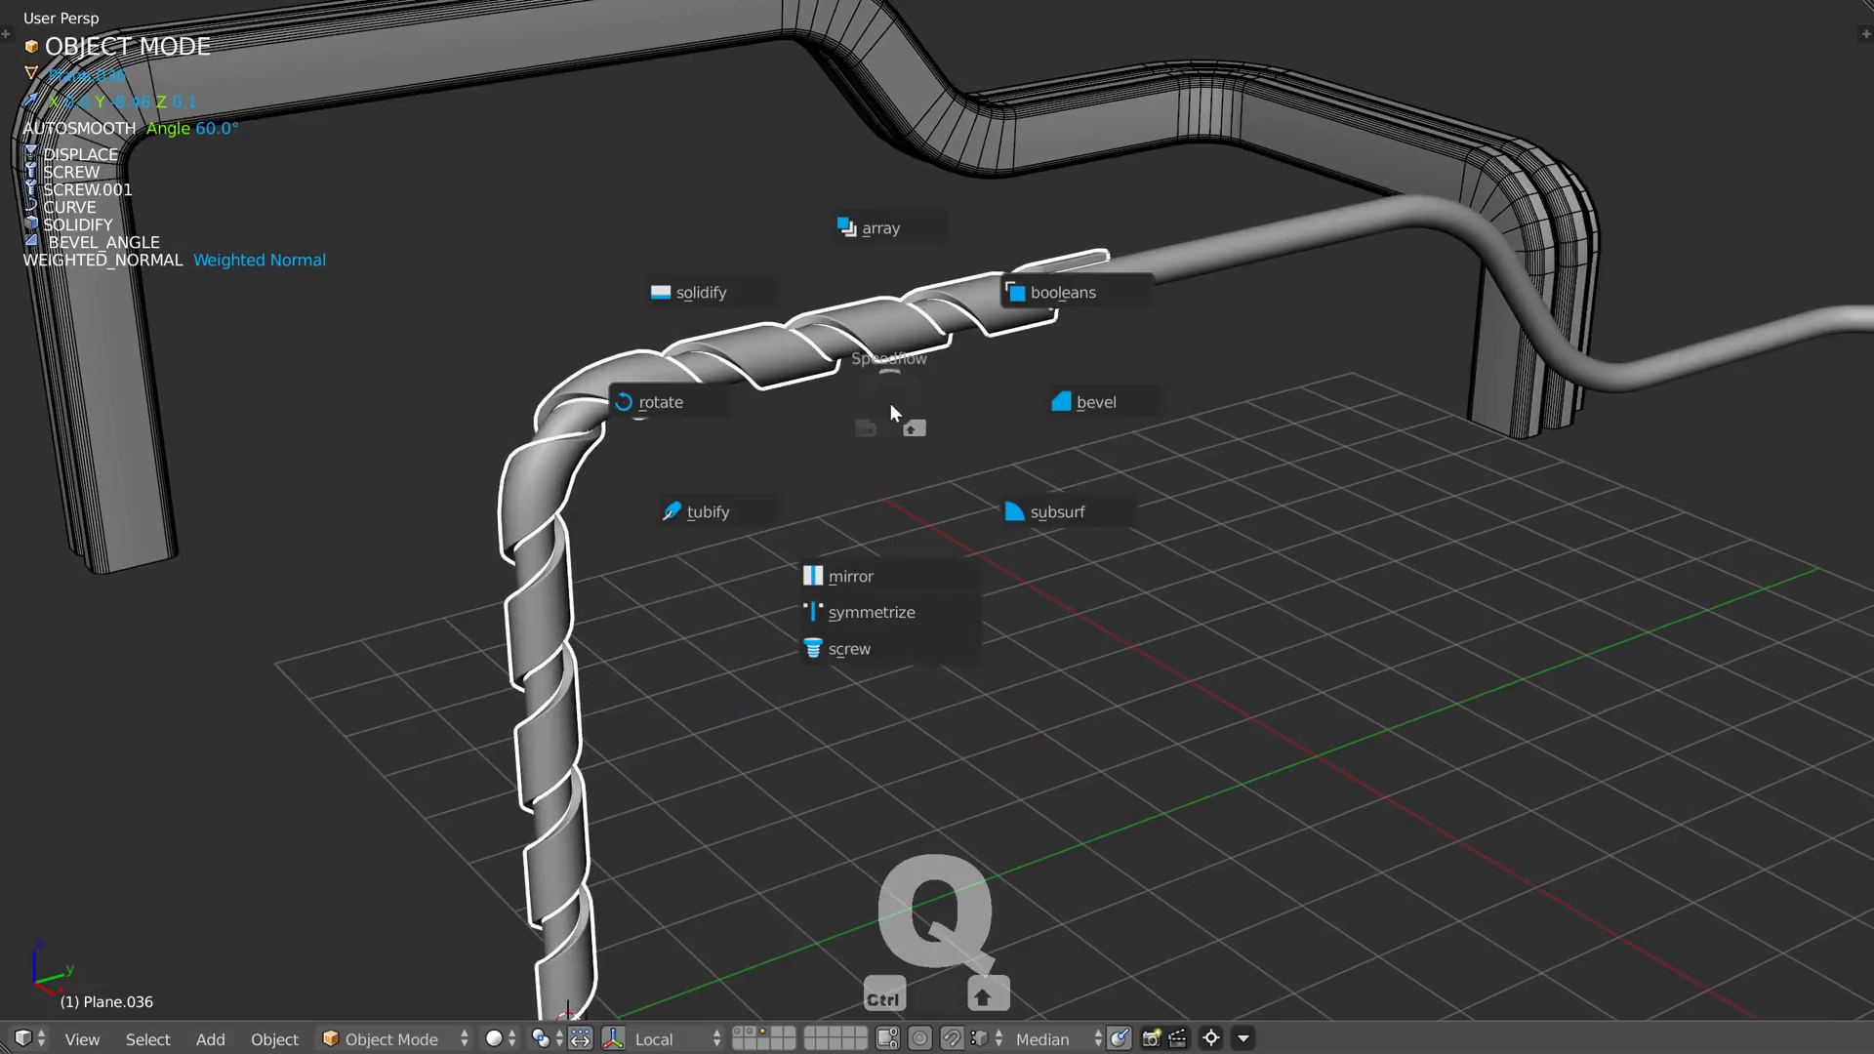
{"action": "left_click", "coordinate": [855, 651]}
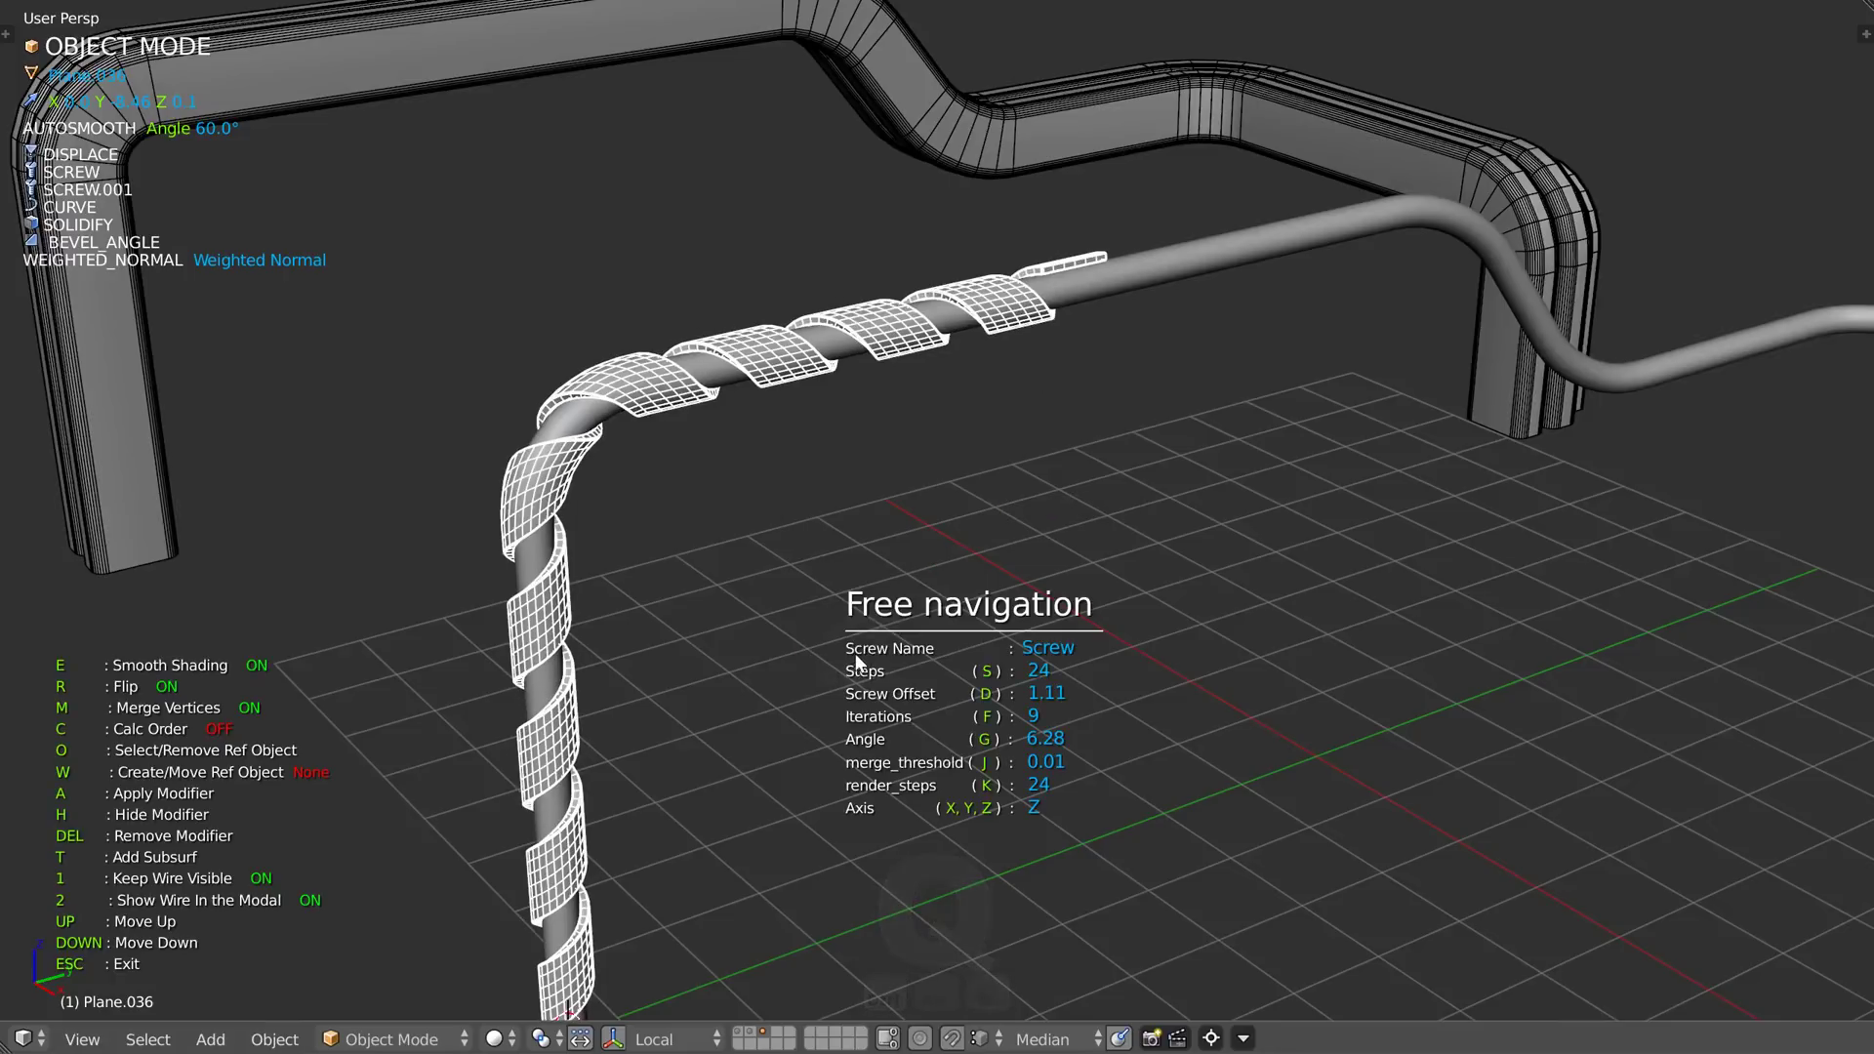
{"action": "key", "text": "f"}
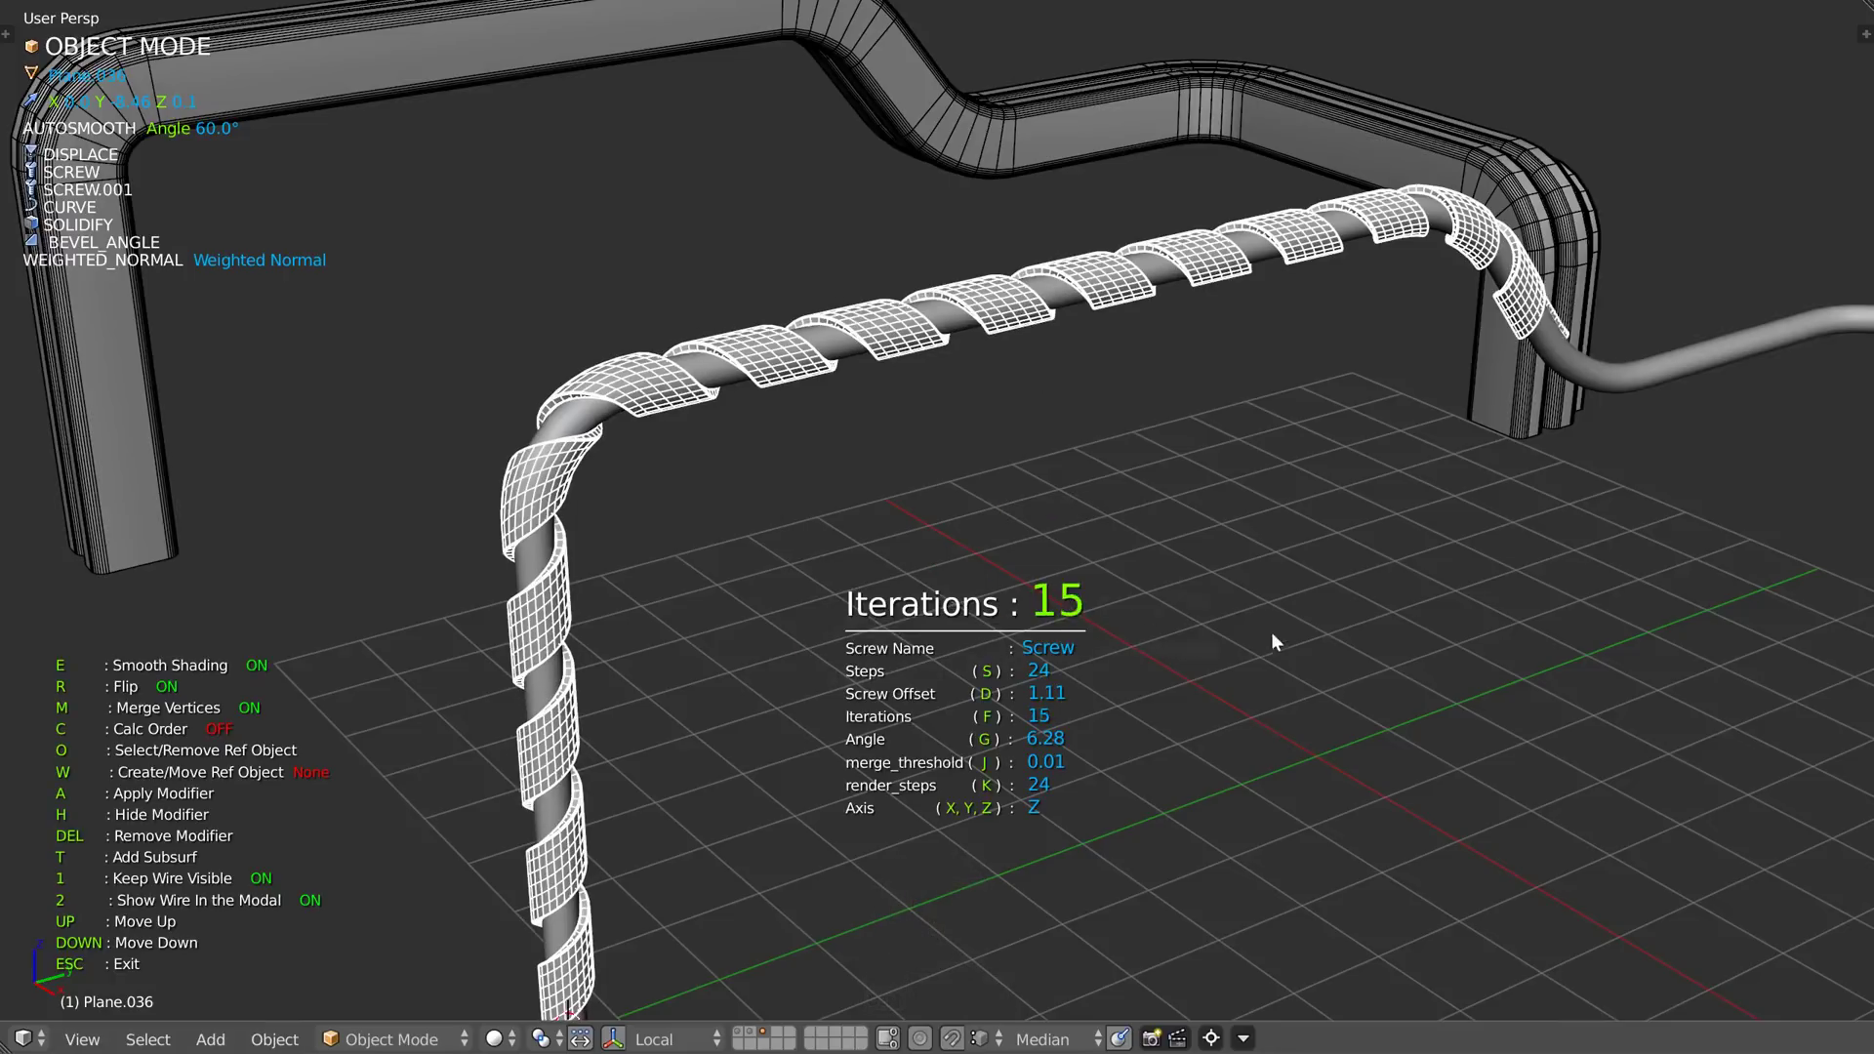
{"action": "right_click", "coordinate": [1397, 629]}
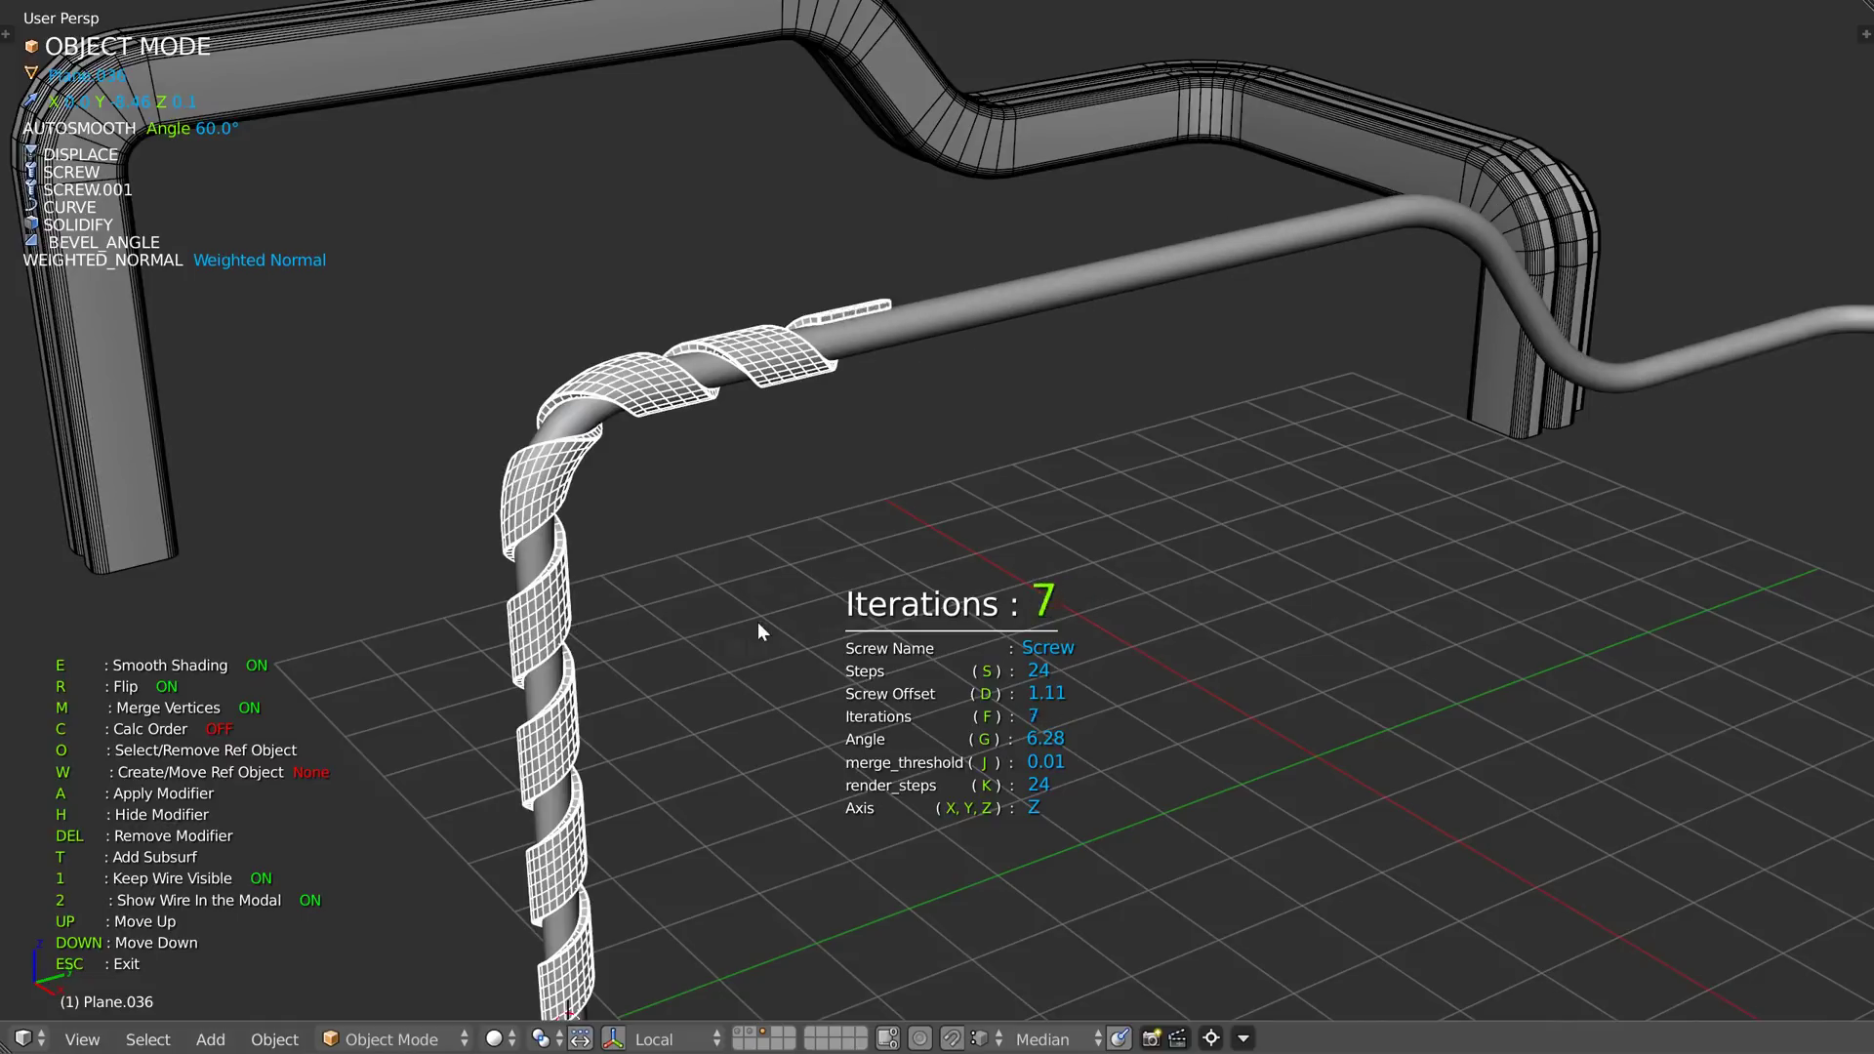
{"action": "left_click", "coordinate": [855, 645]}
{"action": "middle_click_drag", "start_coordinate": [677, 529], "coordinate": [613, 488], "text": "ctrl"}
{"action": "middle_click_drag", "start_coordinate": [607, 607], "coordinate": [698, 653], "text": "ctrl"}
{"action": "scroll", "coordinate": [724, 549], "scroll_direction": "up", "scroll_amount": 5}
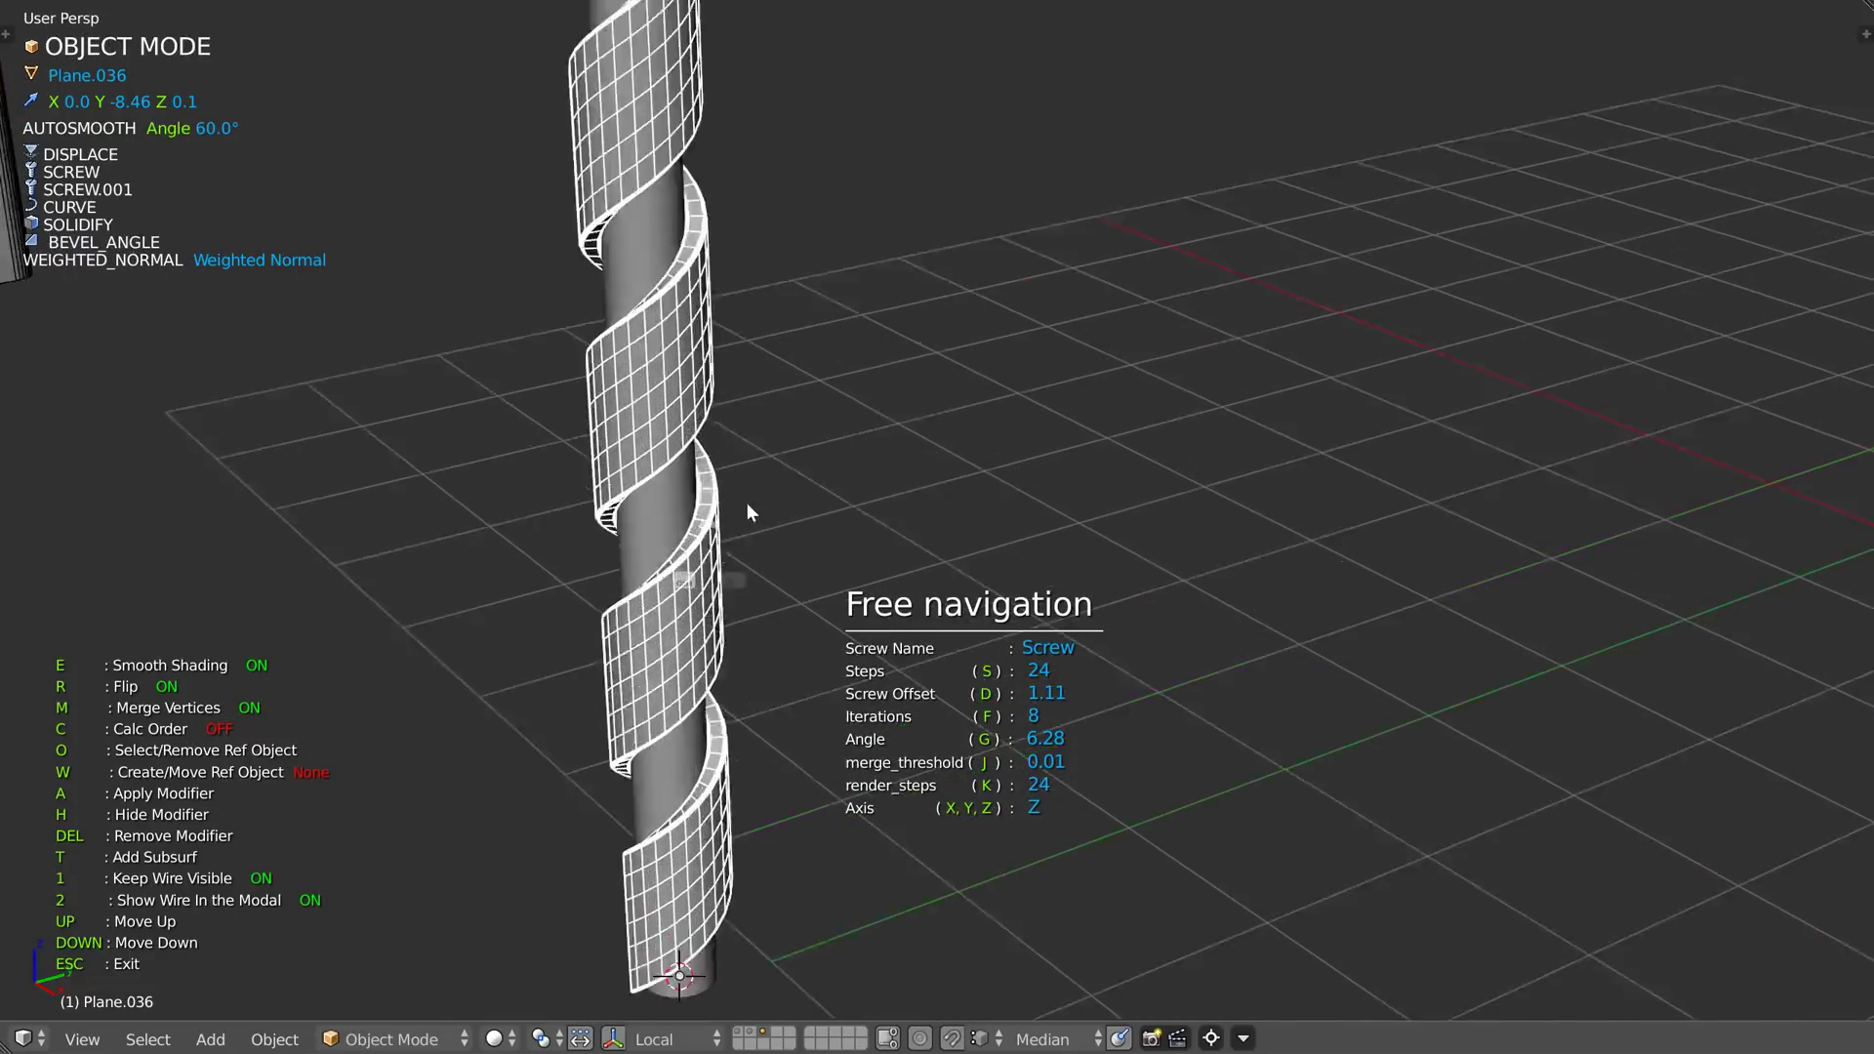
{"action": "scroll", "coordinate": [631, 472], "scroll_direction": "down", "scroll_amount": 3}
{"action": "scroll", "coordinate": [630, 473], "scroll_direction": "down", "scroll_amount": 6}
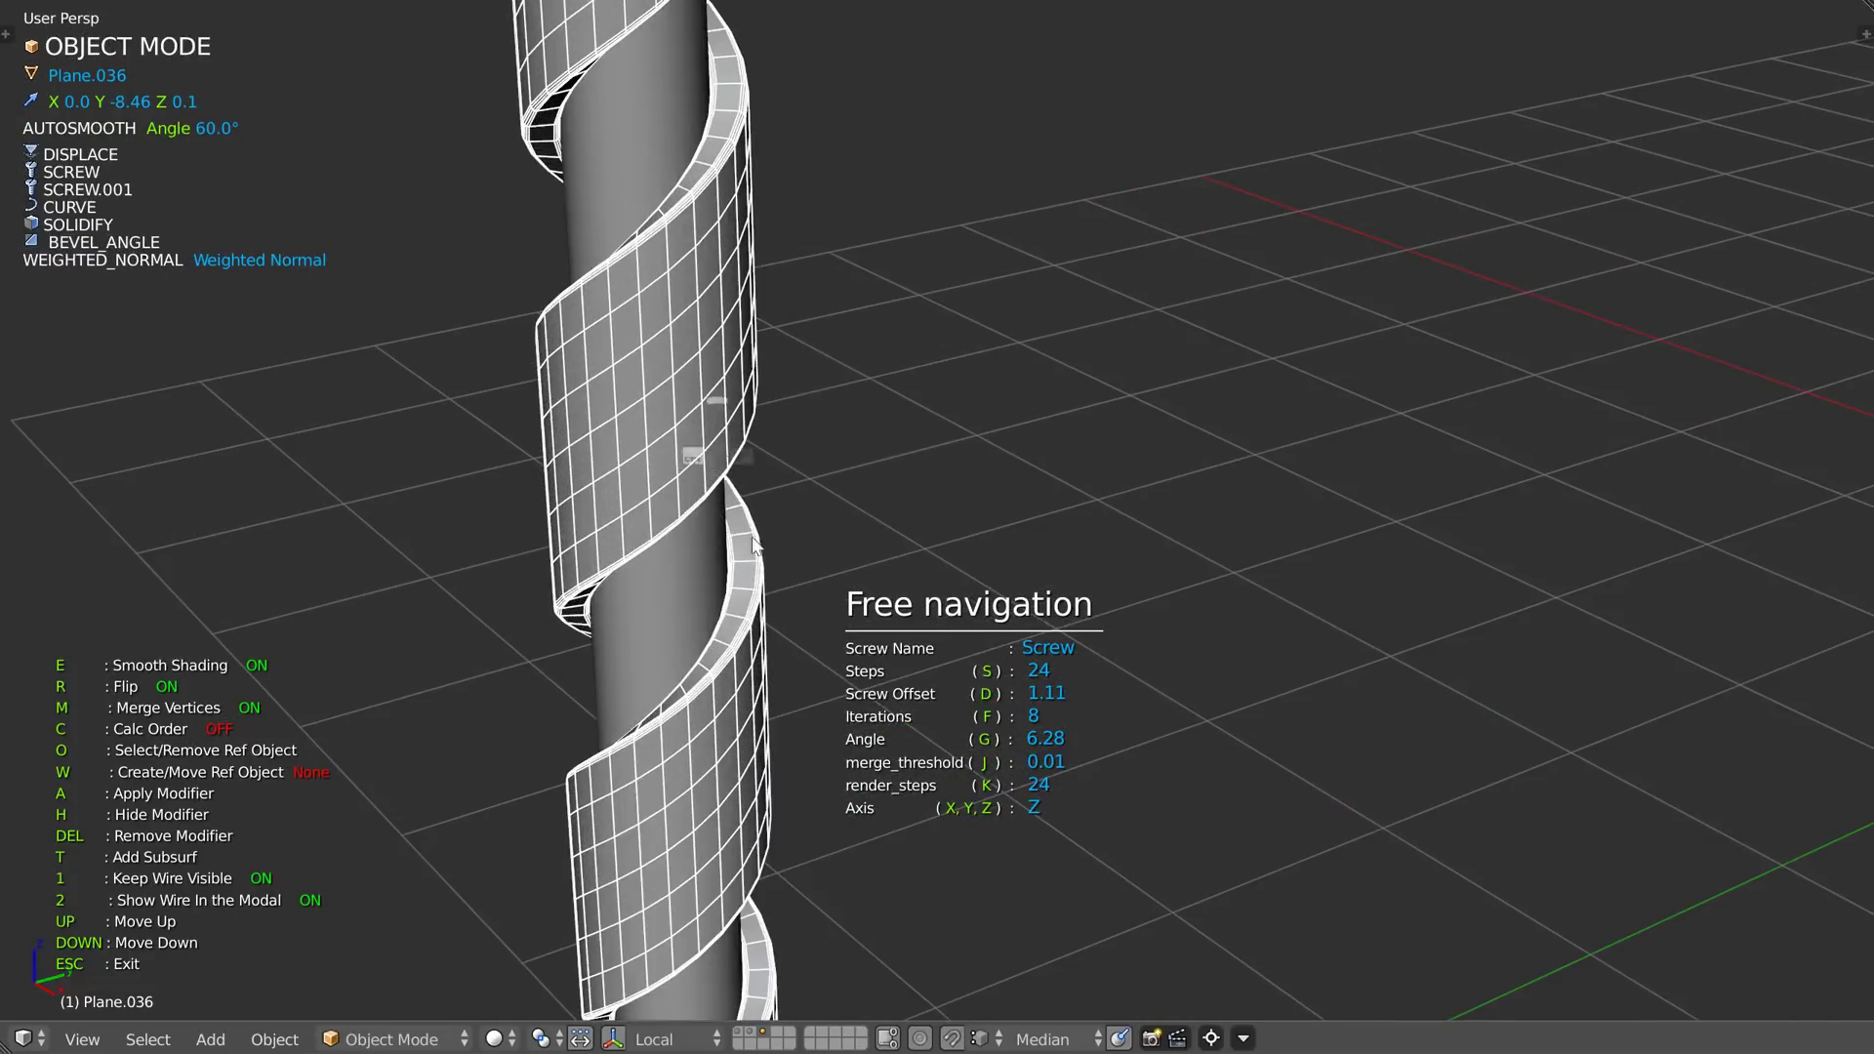
{"action": "left_click", "coordinate": [945, 533]}
{"action": "middle_click_drag", "start_coordinate": [873, 587], "coordinate": [804, 580], "text": "shift"}
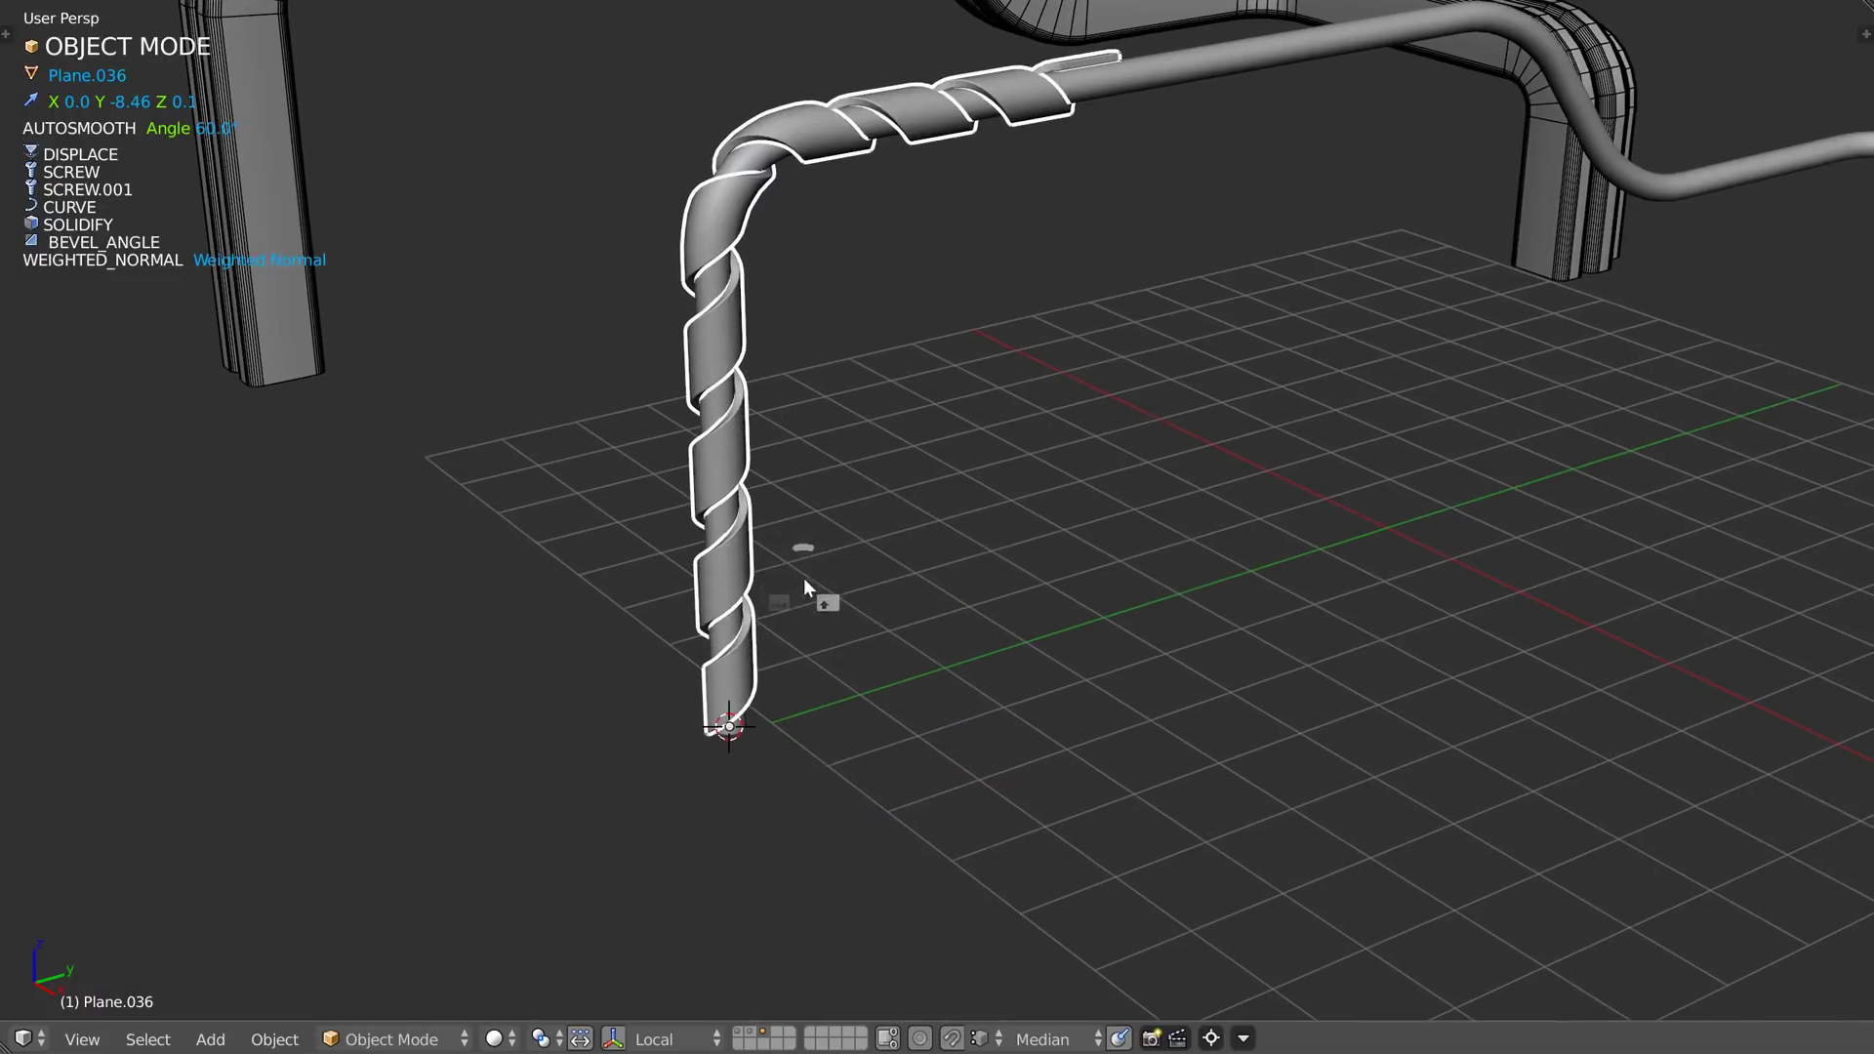
- Hide all of the spiral ribbon's modifiers and show them again
{"action": "key", "text": "shift+q"}
{"action": "left_click", "coordinate": [562, 595]}
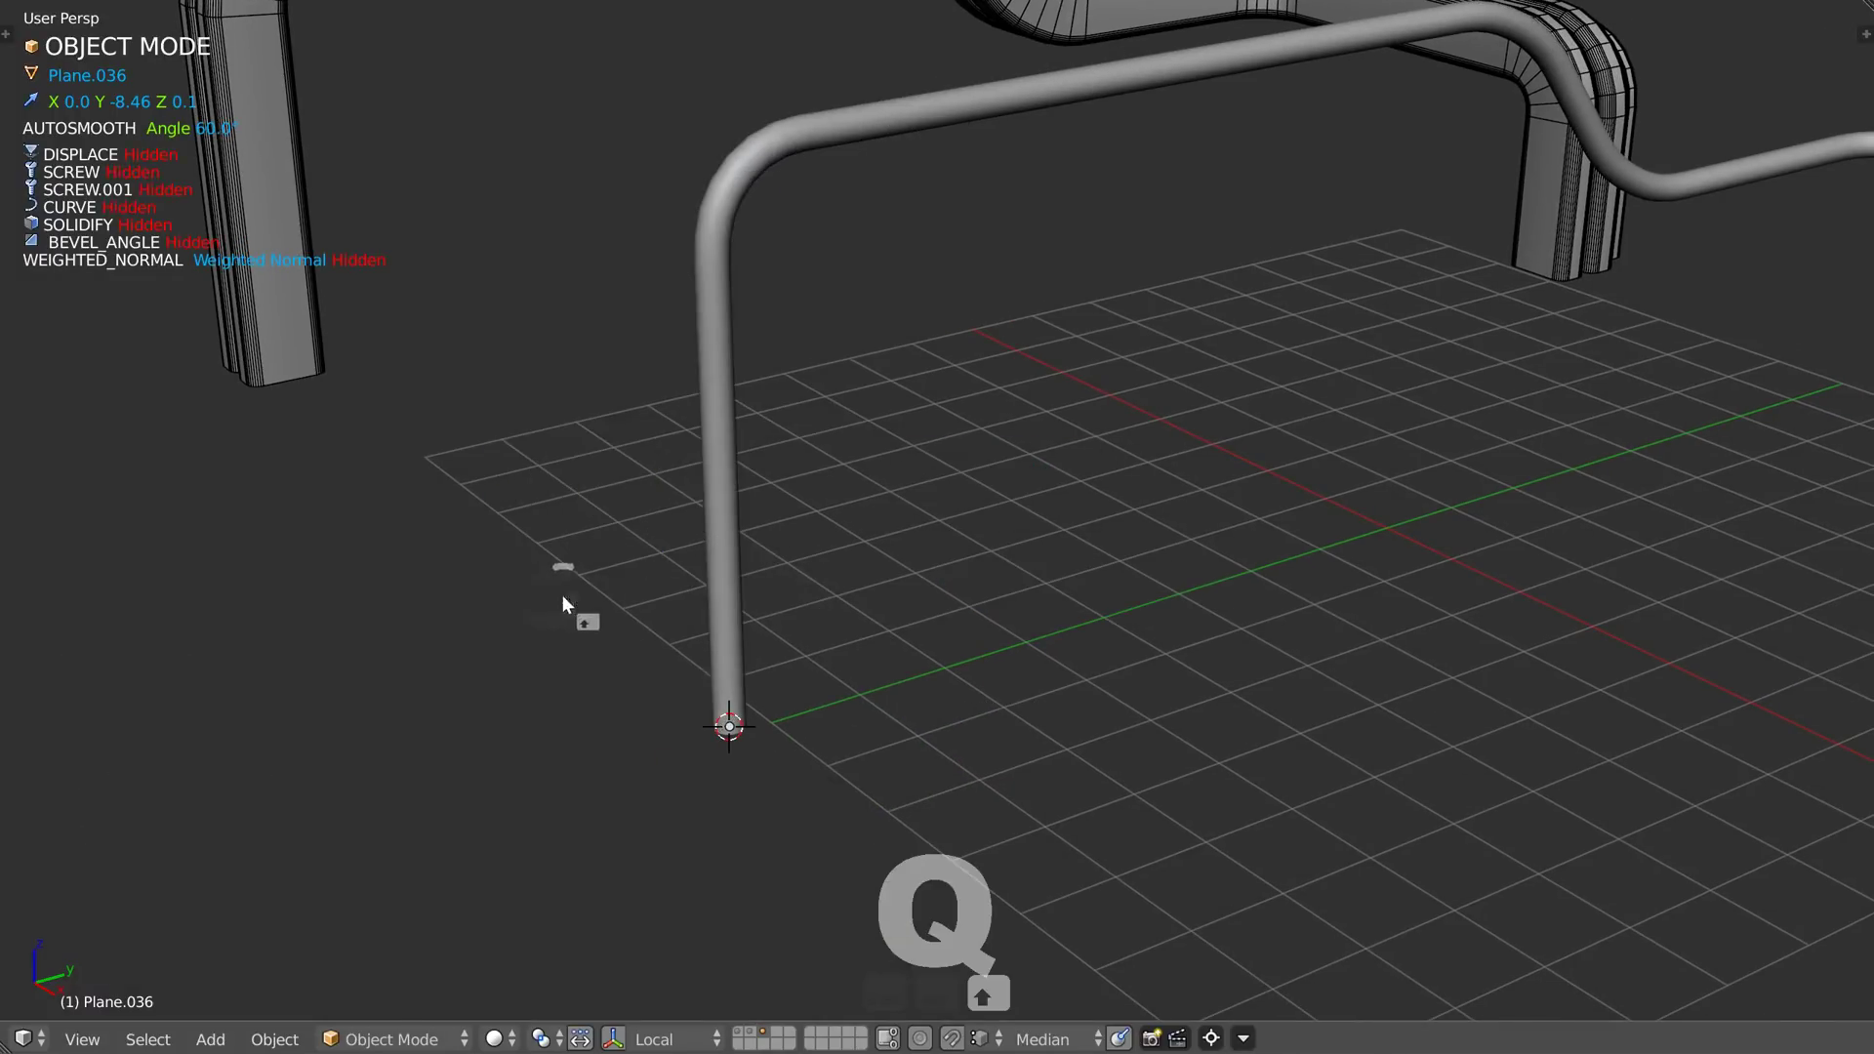
{"action": "key", "text": "shift+q"}
{"action": "left_click", "coordinate": [630, 690]}
{"action": "middle_click_drag", "start_coordinate": [958, 467], "coordinate": [861, 539]}
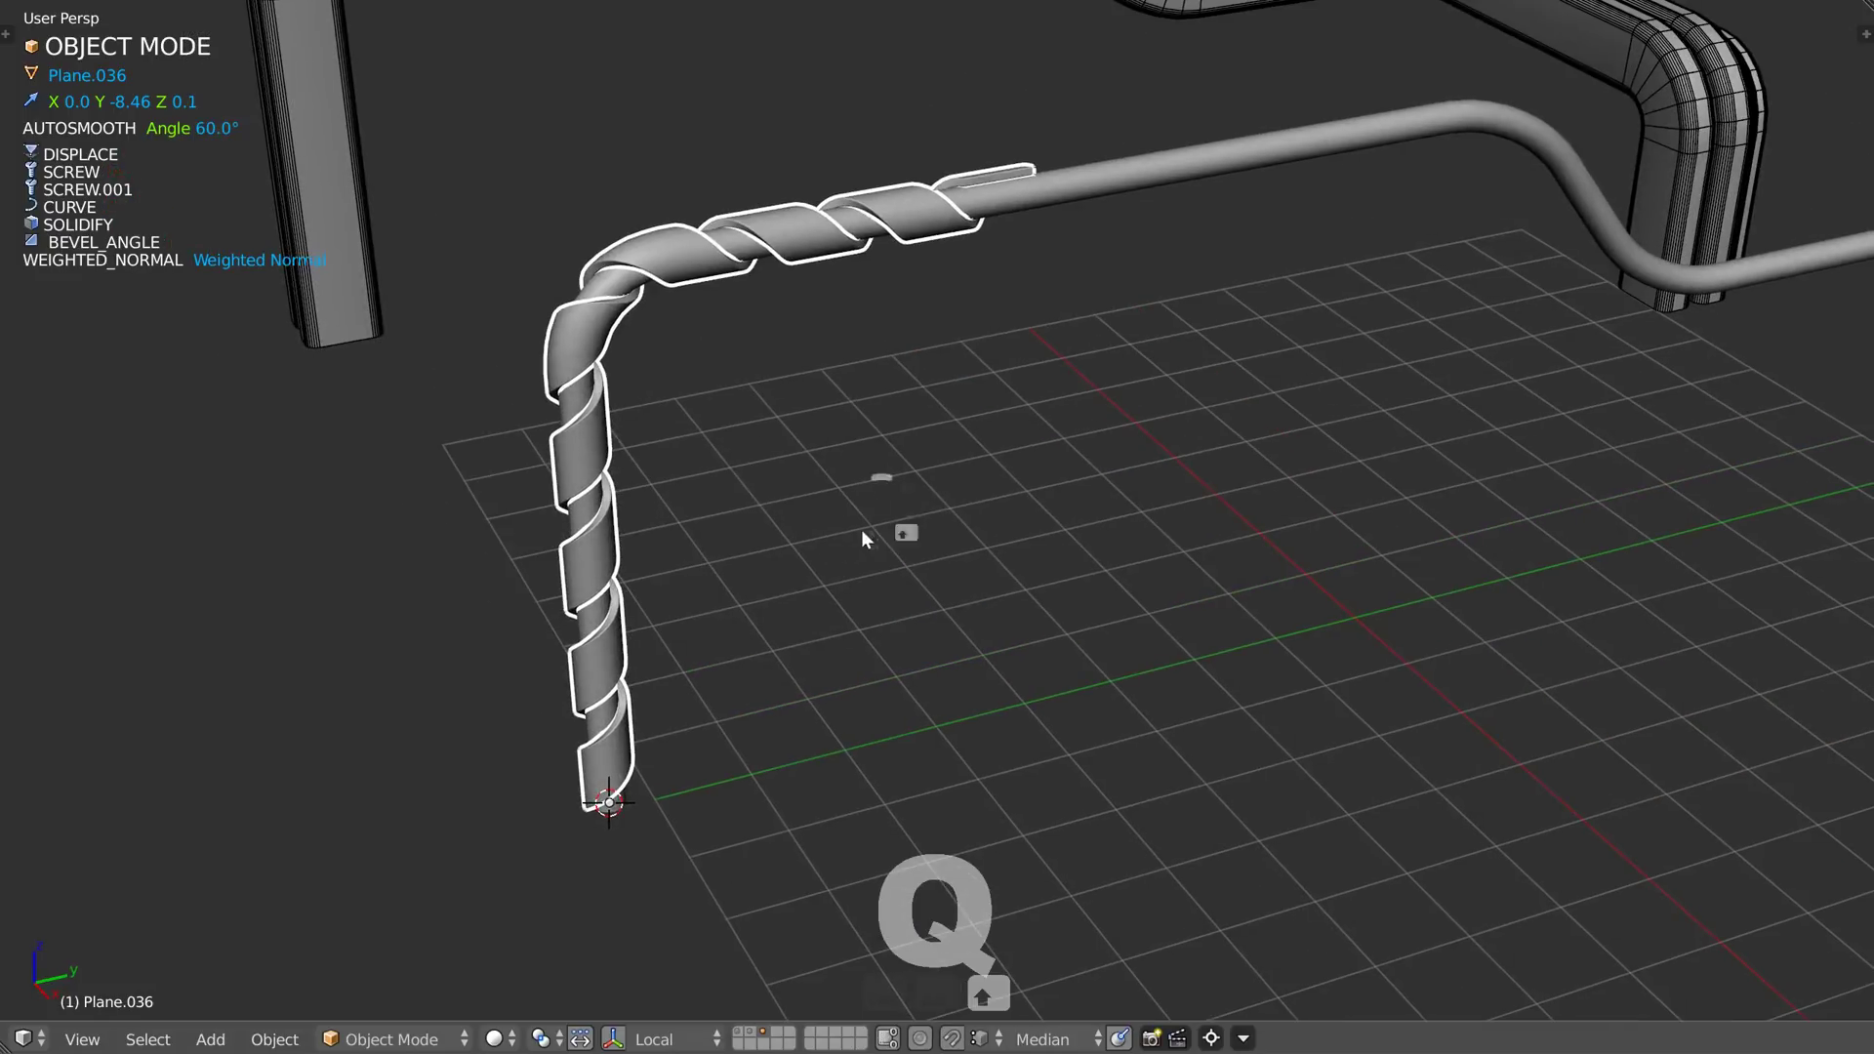
- Examine the wrapped ribbon and the cable along the path from several angles
{"action": "middle_click_drag", "start_coordinate": [891, 326], "coordinate": [753, 369]}
{"action": "middle_click_drag", "start_coordinate": [958, 293], "coordinate": [671, 237]}
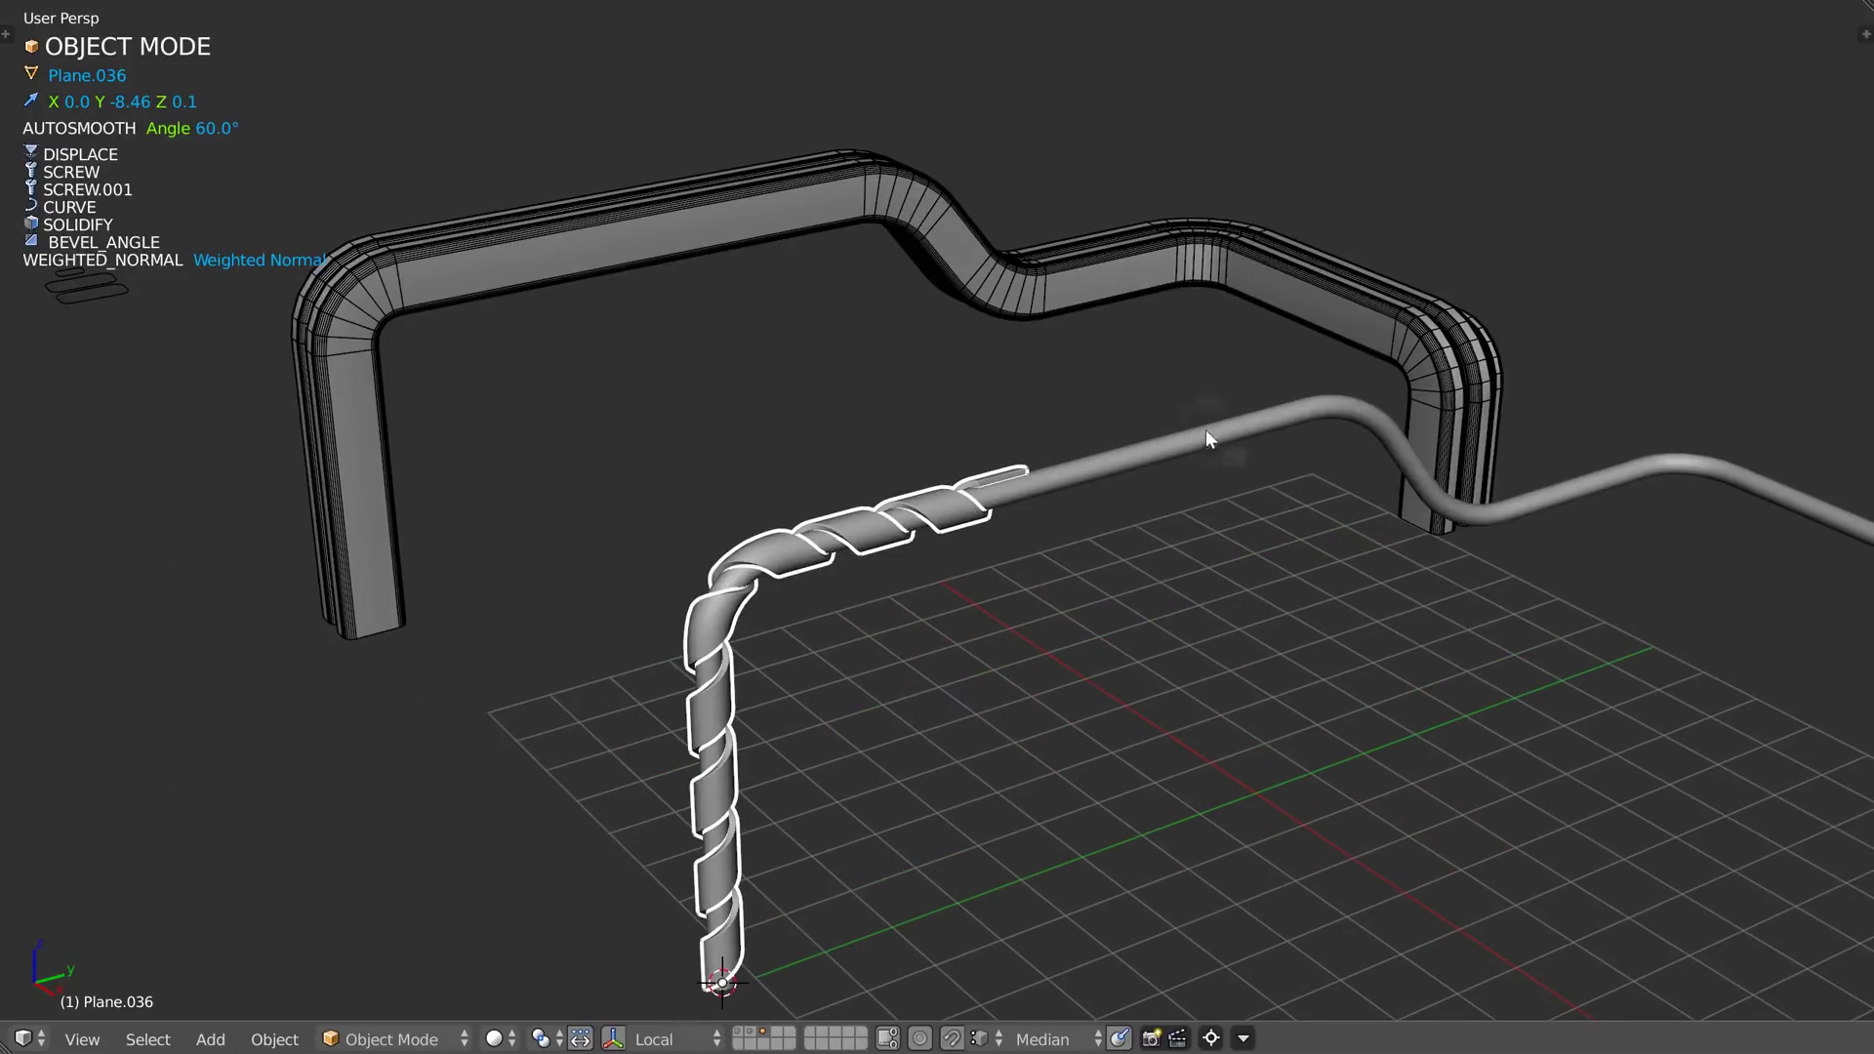
{"action": "middle_click_drag", "start_coordinate": [1104, 463], "coordinate": [1028, 442], "text": "shift"}
{"action": "middle_click_drag", "start_coordinate": [672, 594], "coordinate": [677, 463], "text": "ctrl"}
{"action": "middle_click_drag", "start_coordinate": [990, 430], "coordinate": [1037, 507], "text": "ctrl"}
{"action": "middle_click_drag", "start_coordinate": [1260, 340], "coordinate": [910, 329], "text": "shift"}
{"action": "middle_click_drag", "start_coordinate": [1178, 413], "coordinate": [1096, 356]}
{"action": "middle_click_drag", "start_coordinate": [1095, 356], "coordinate": [1096, 485], "text": "ctrl"}
{"action": "middle_click_drag", "start_coordinate": [1095, 484], "coordinate": [887, 414], "text": "shift"}
{"action": "middle_click_drag", "start_coordinate": [784, 452], "coordinate": [855, 516]}
{"action": "middle_click_drag", "start_coordinate": [856, 515], "coordinate": [832, 359], "text": "ctrl"}
- Select the cable inside the ribbon and set its Screw modifier's steps to 4 for a square profile
{"action": "right_click", "coordinate": [772, 390]}
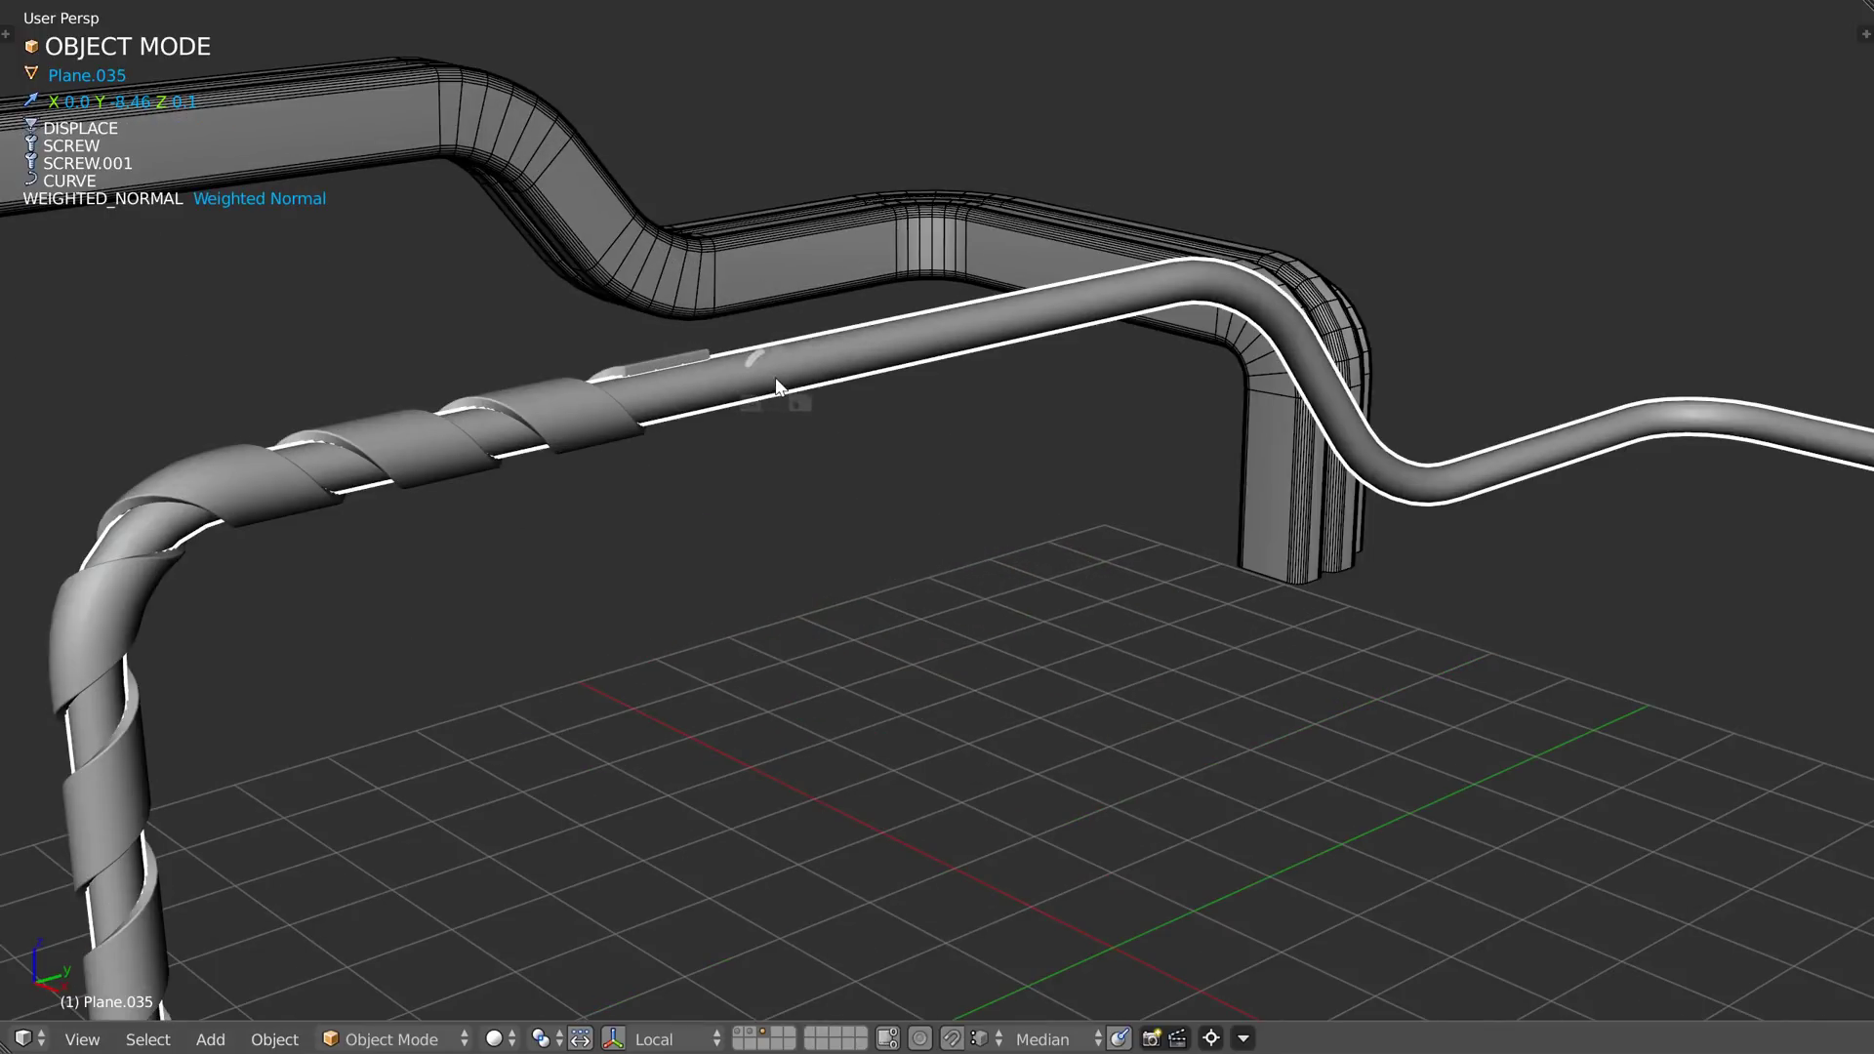
{"action": "key", "text": "ctrl+shift+q"}
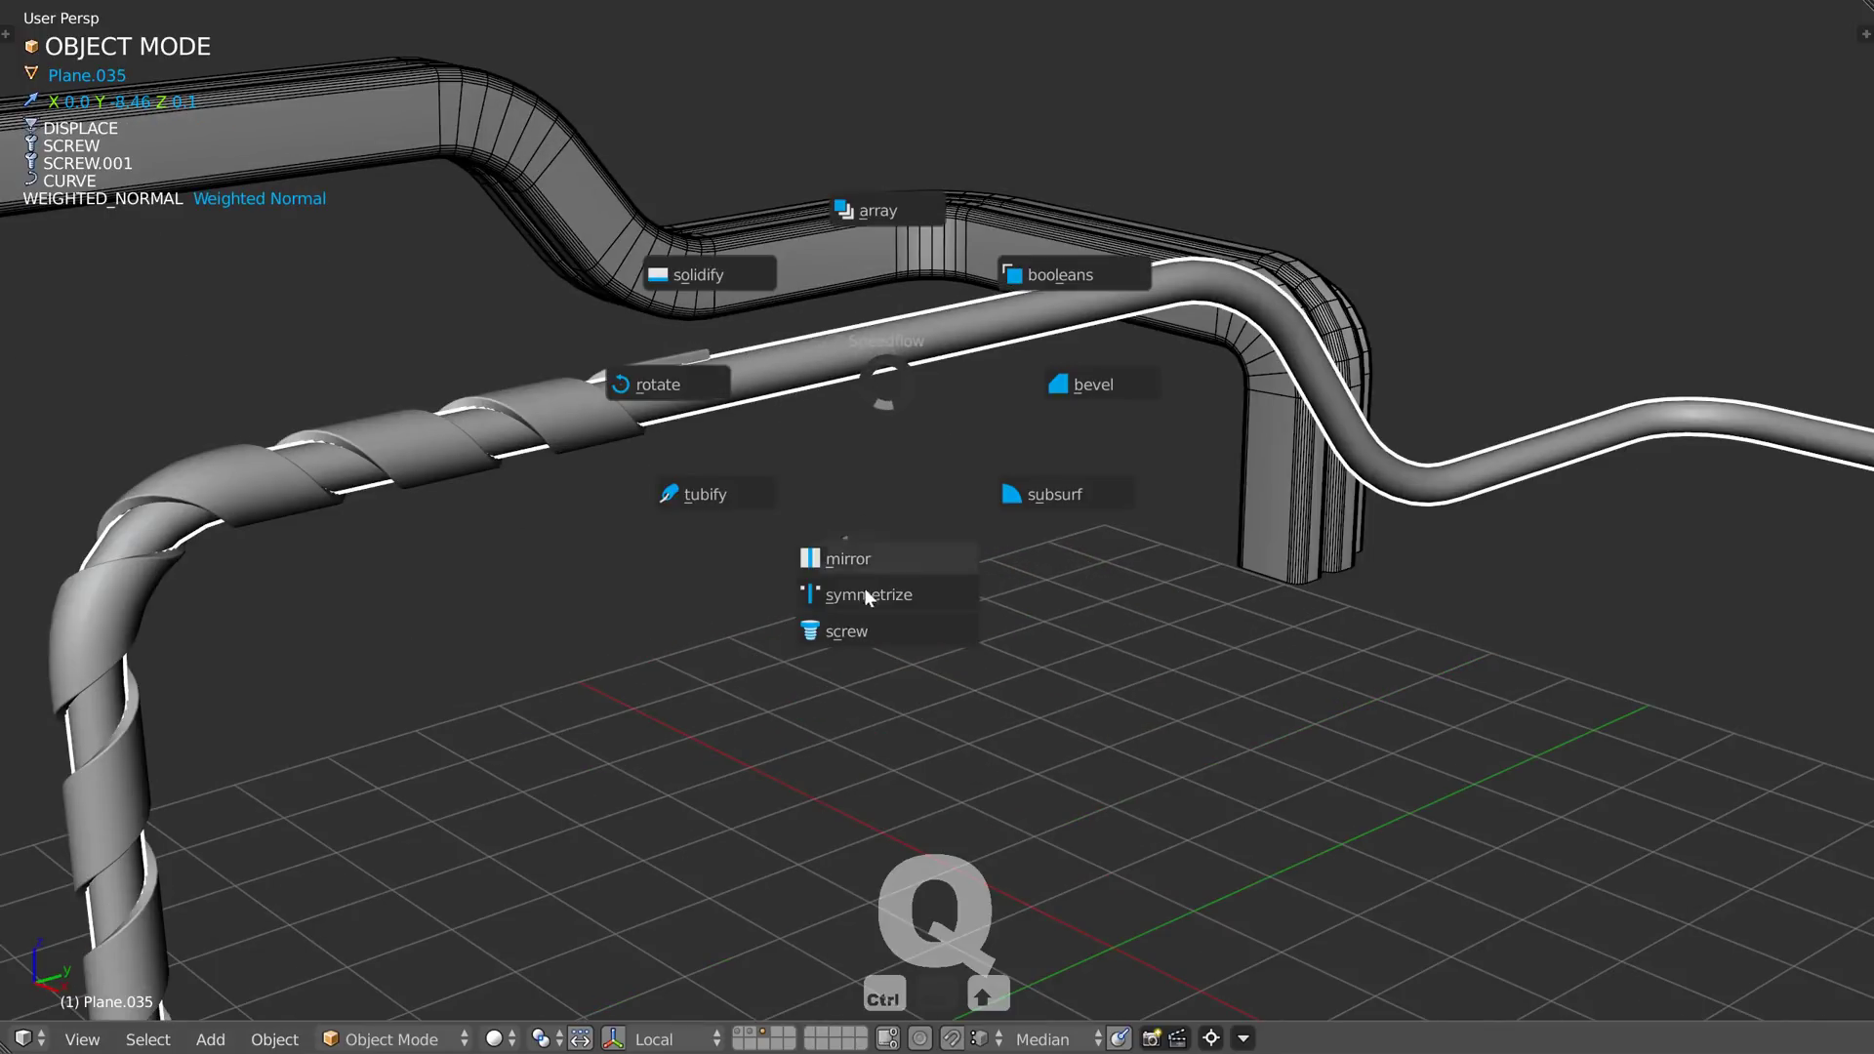
{"action": "left_click", "coordinate": [859, 633]}
{"action": "key", "text": "s"}
{"action": "key", "text": "s"}
{"action": "key", "text": "s"}
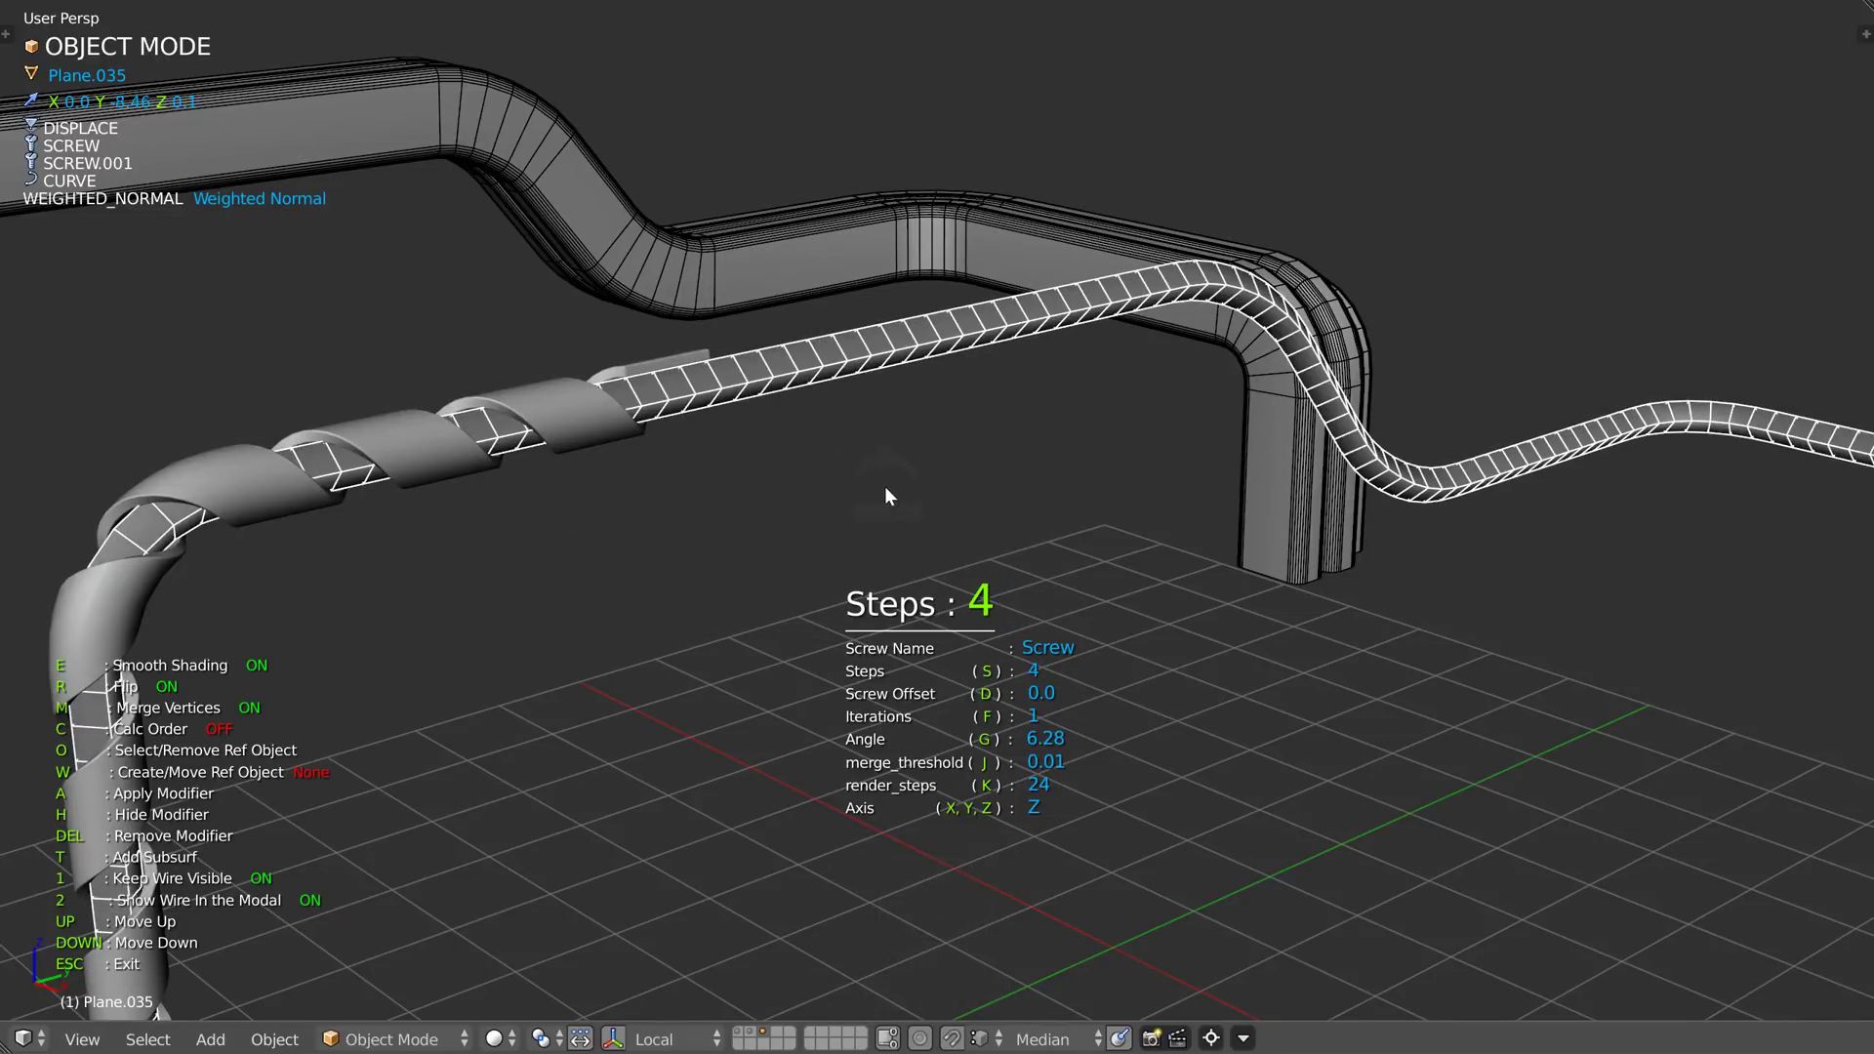
{"action": "left_click", "coordinate": [884, 486]}
{"action": "key", "text": "Escape"}
- Add an angle-limited bevel about 0.03 wide to the square cable and turn off its wireframe overlay
{"action": "key", "text": "ctrl+shift+q"}
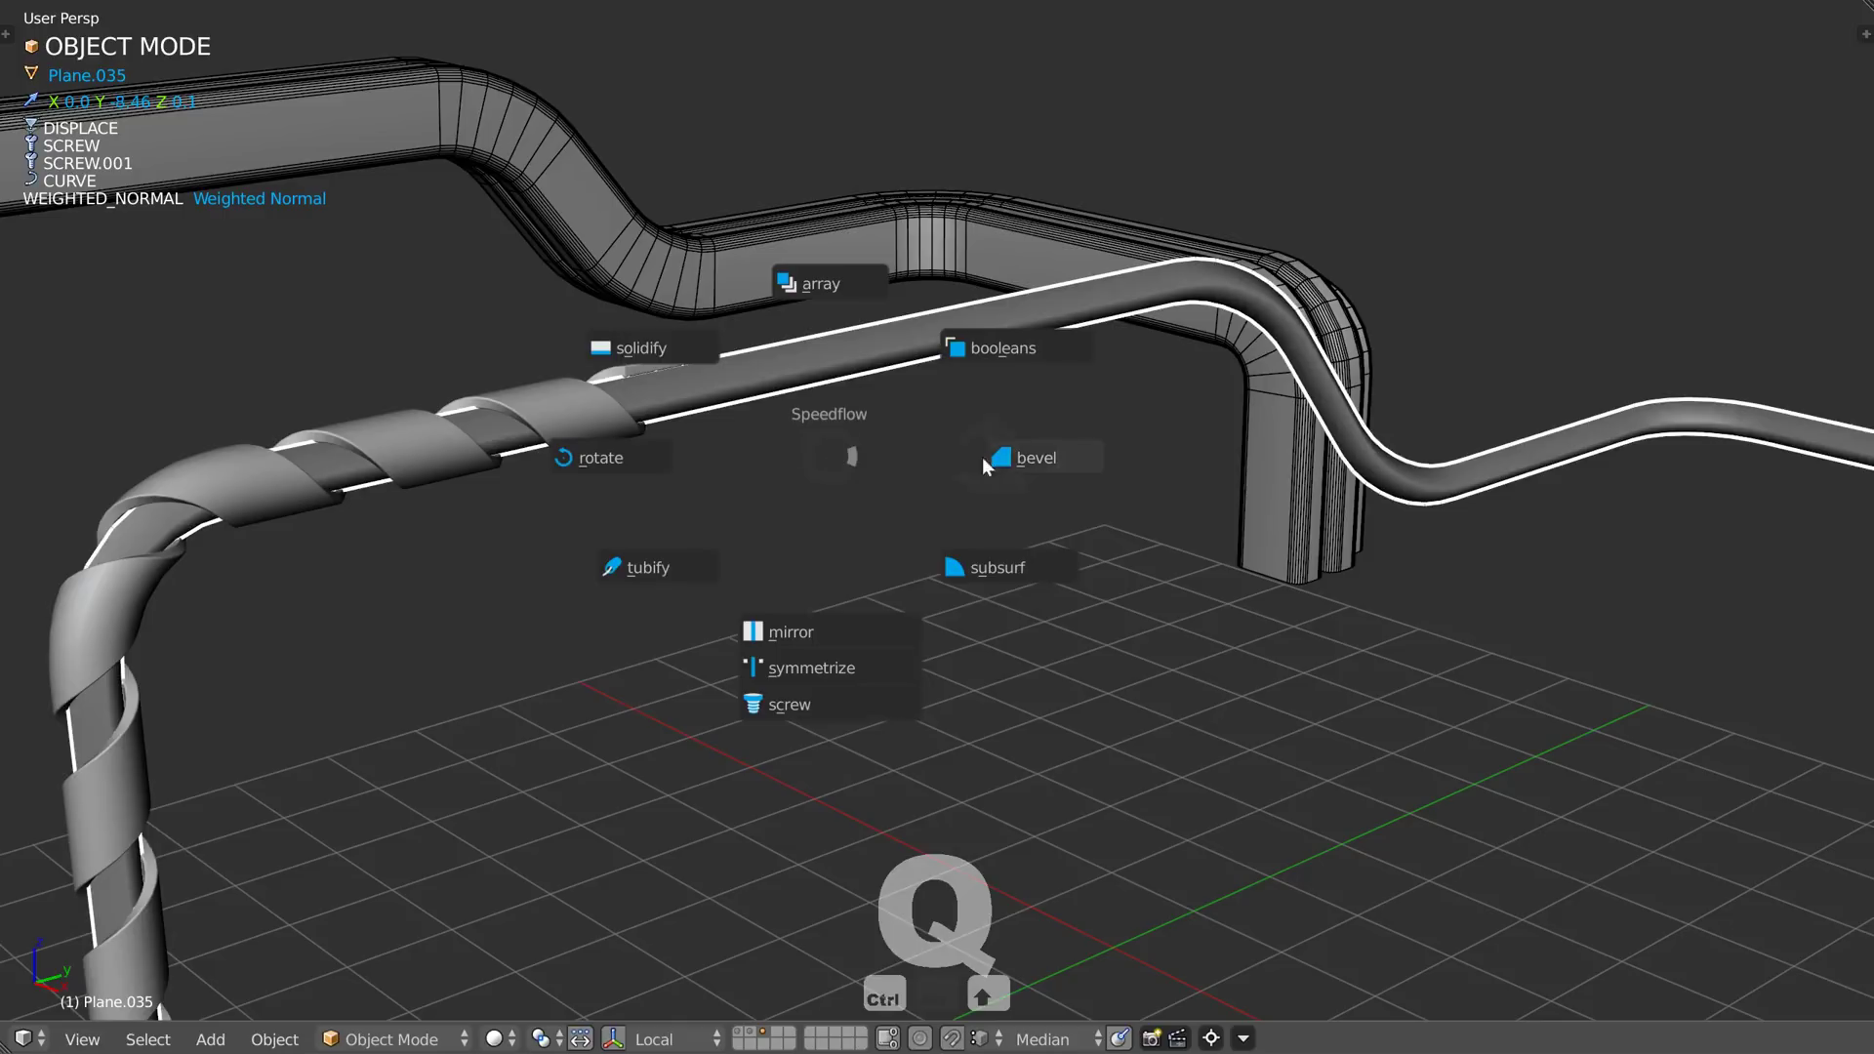
{"action": "left_click", "coordinate": [1017, 459]}
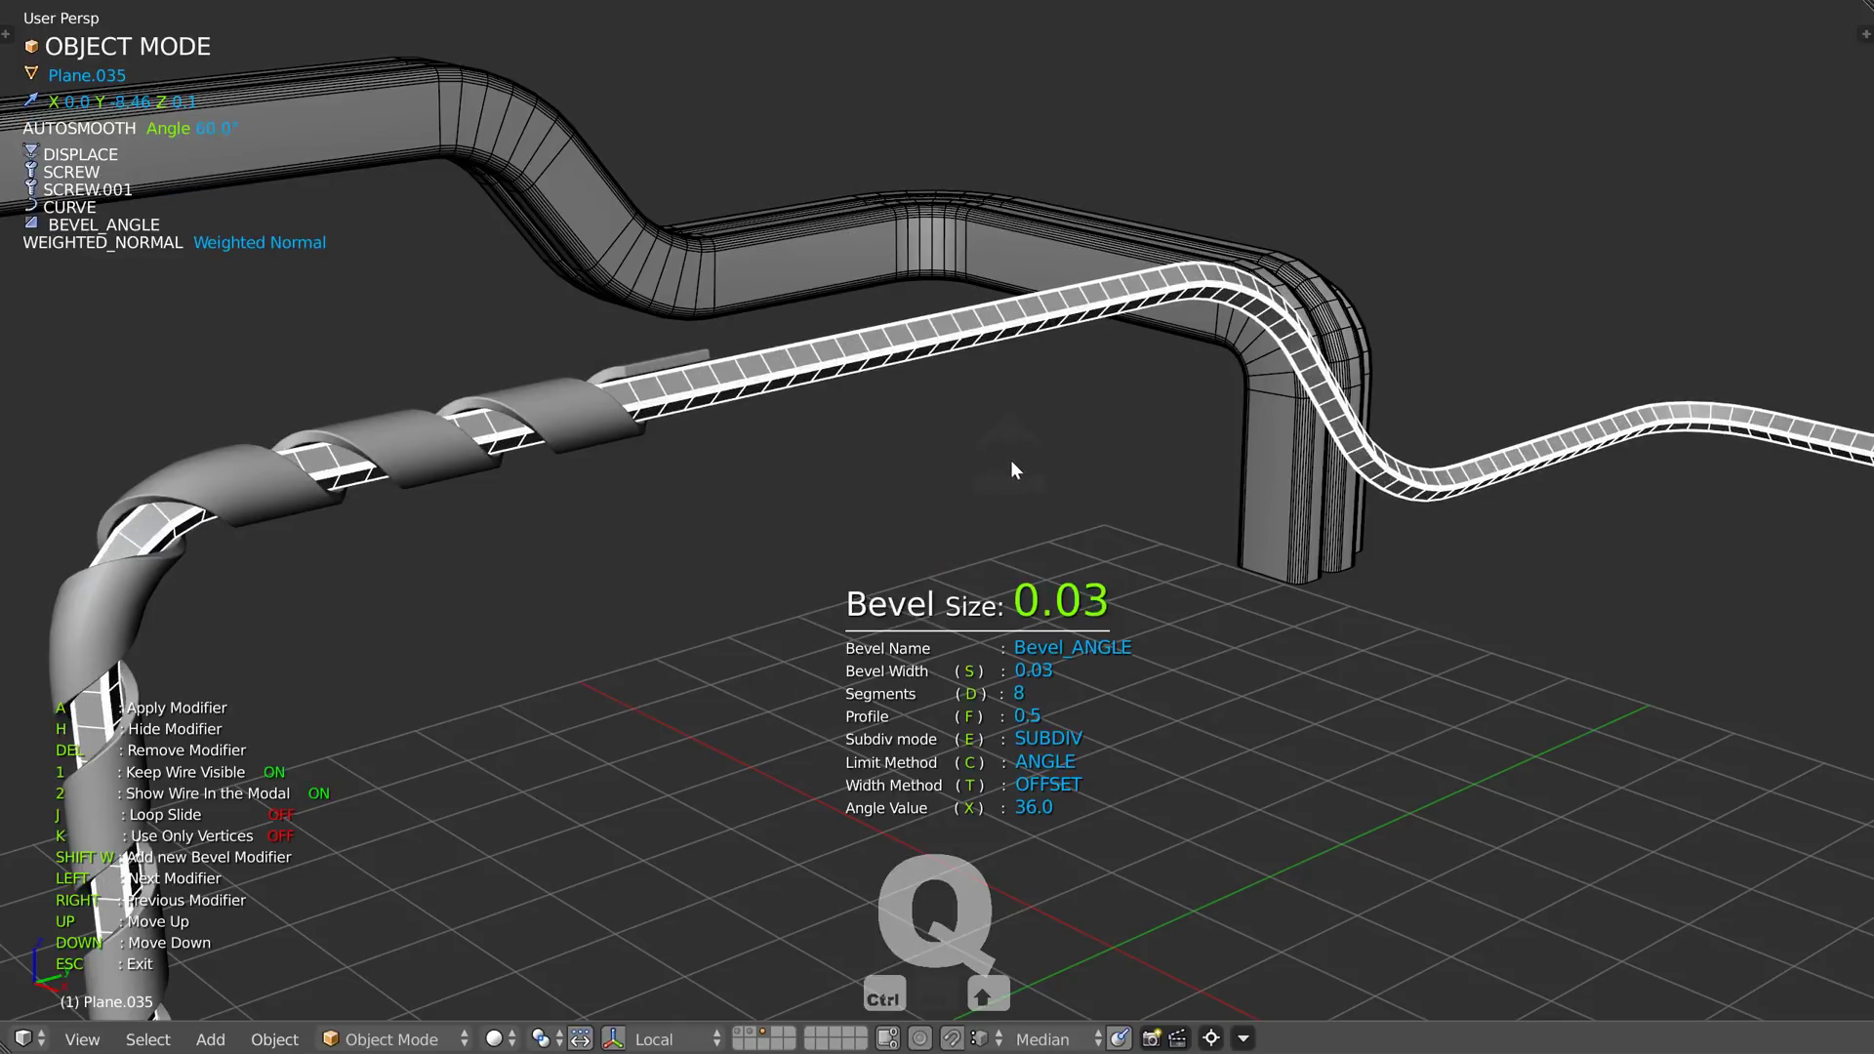
{"action": "left_click", "coordinate": [1017, 454]}
{"action": "key", "text": "shift+z"}
{"action": "left_click", "coordinate": [1035, 448]}
- Inspect the beveled square cable and the ribbon around it from several angles
{"action": "scroll", "coordinate": [900, 447], "scroll_direction": "down", "scroll_amount": 2}
{"action": "mouse_move", "coordinate": [828, 439]}
{"action": "middle_mouse_down"}
{"action": "mouse_move", "coordinate": [901, 447]}
{"action": "mouse_move", "coordinate": [903, 369]}
{"action": "middle_mouse_up"}
{"action": "middle_click_drag", "start_coordinate": [789, 475], "coordinate": [838, 455], "text": "ctrl"}
{"action": "middle_click_drag", "start_coordinate": [837, 455], "coordinate": [917, 496]}
{"action": "middle_click_drag", "start_coordinate": [1202, 229], "coordinate": [1054, 515], "text": "shift"}
{"action": "middle_click_drag", "start_coordinate": [1034, 507], "coordinate": [961, 379], "text": "ctrl"}
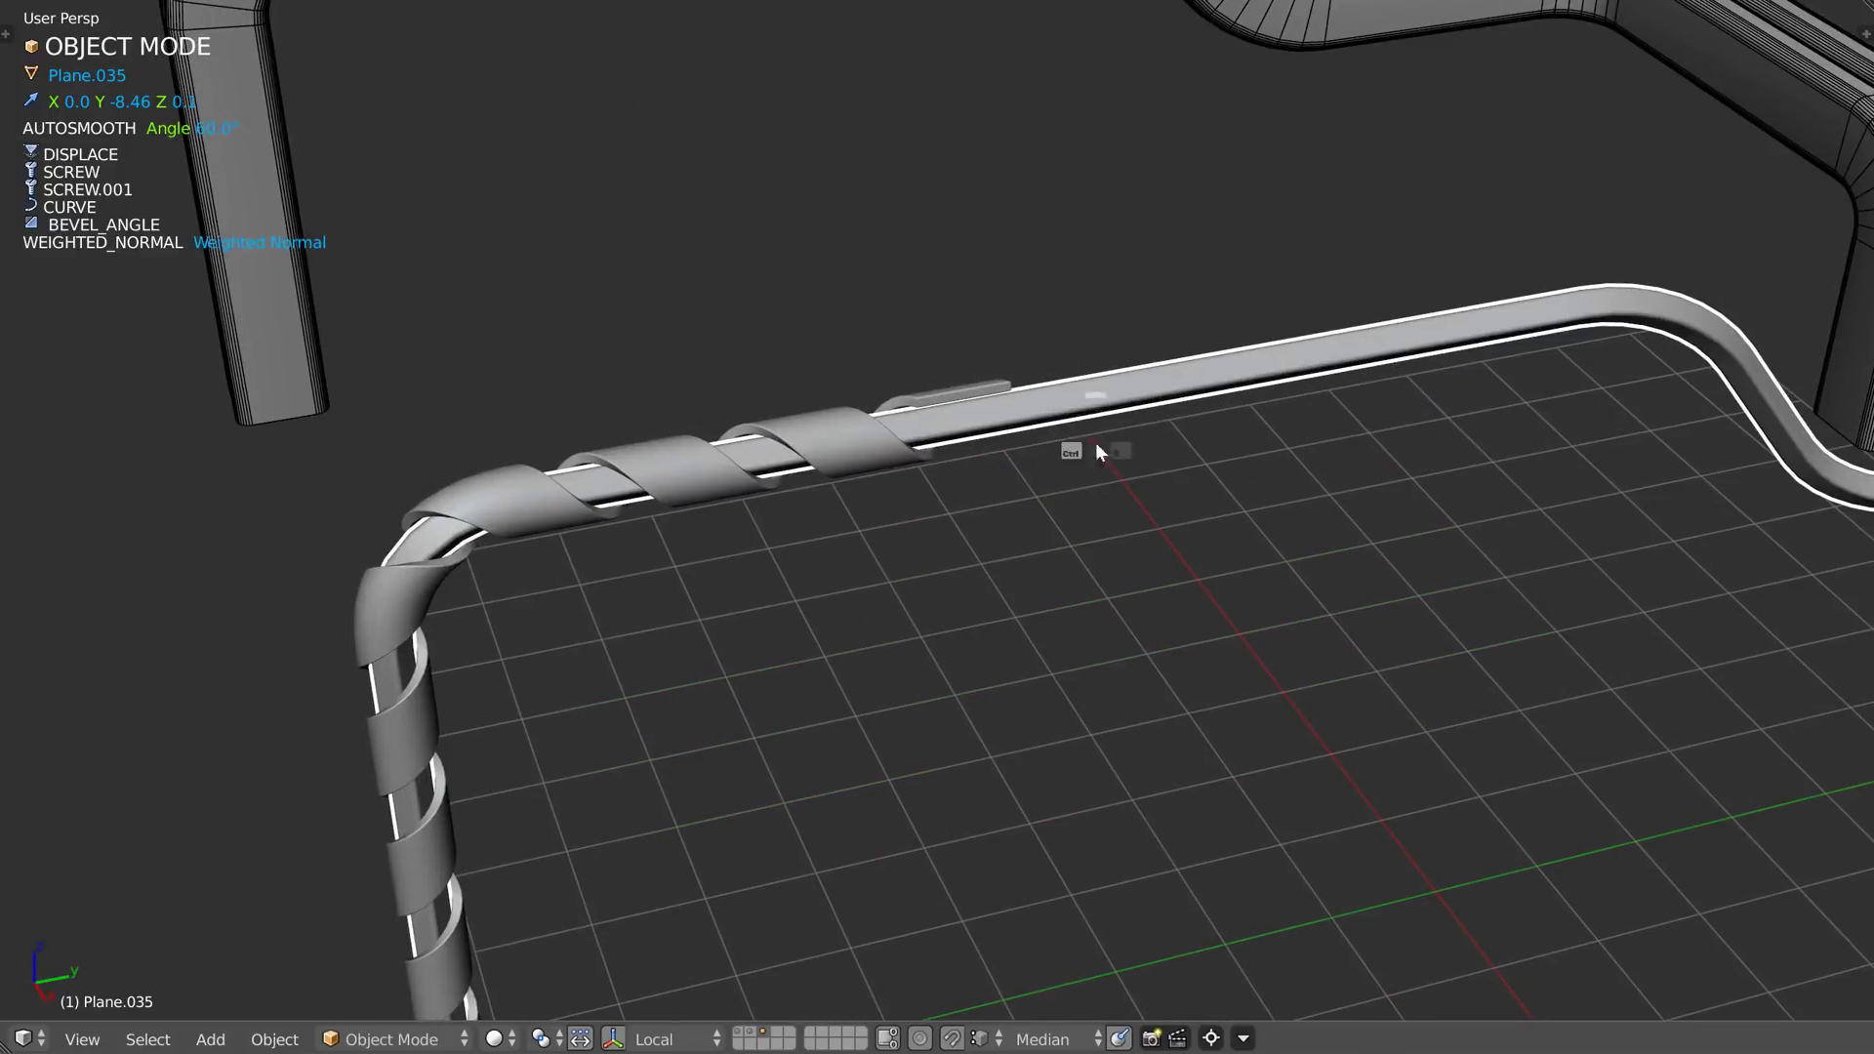
{"action": "middle_click_drag", "start_coordinate": [1057, 455], "coordinate": [900, 408], "text": "ctrl"}
- Add the ribbon to the selection, hide the modifiers of both objects and show them again
{"action": "left_click", "coordinate": [923, 389], "text": "shift"}
{"action": "key", "text": "shift+q"}
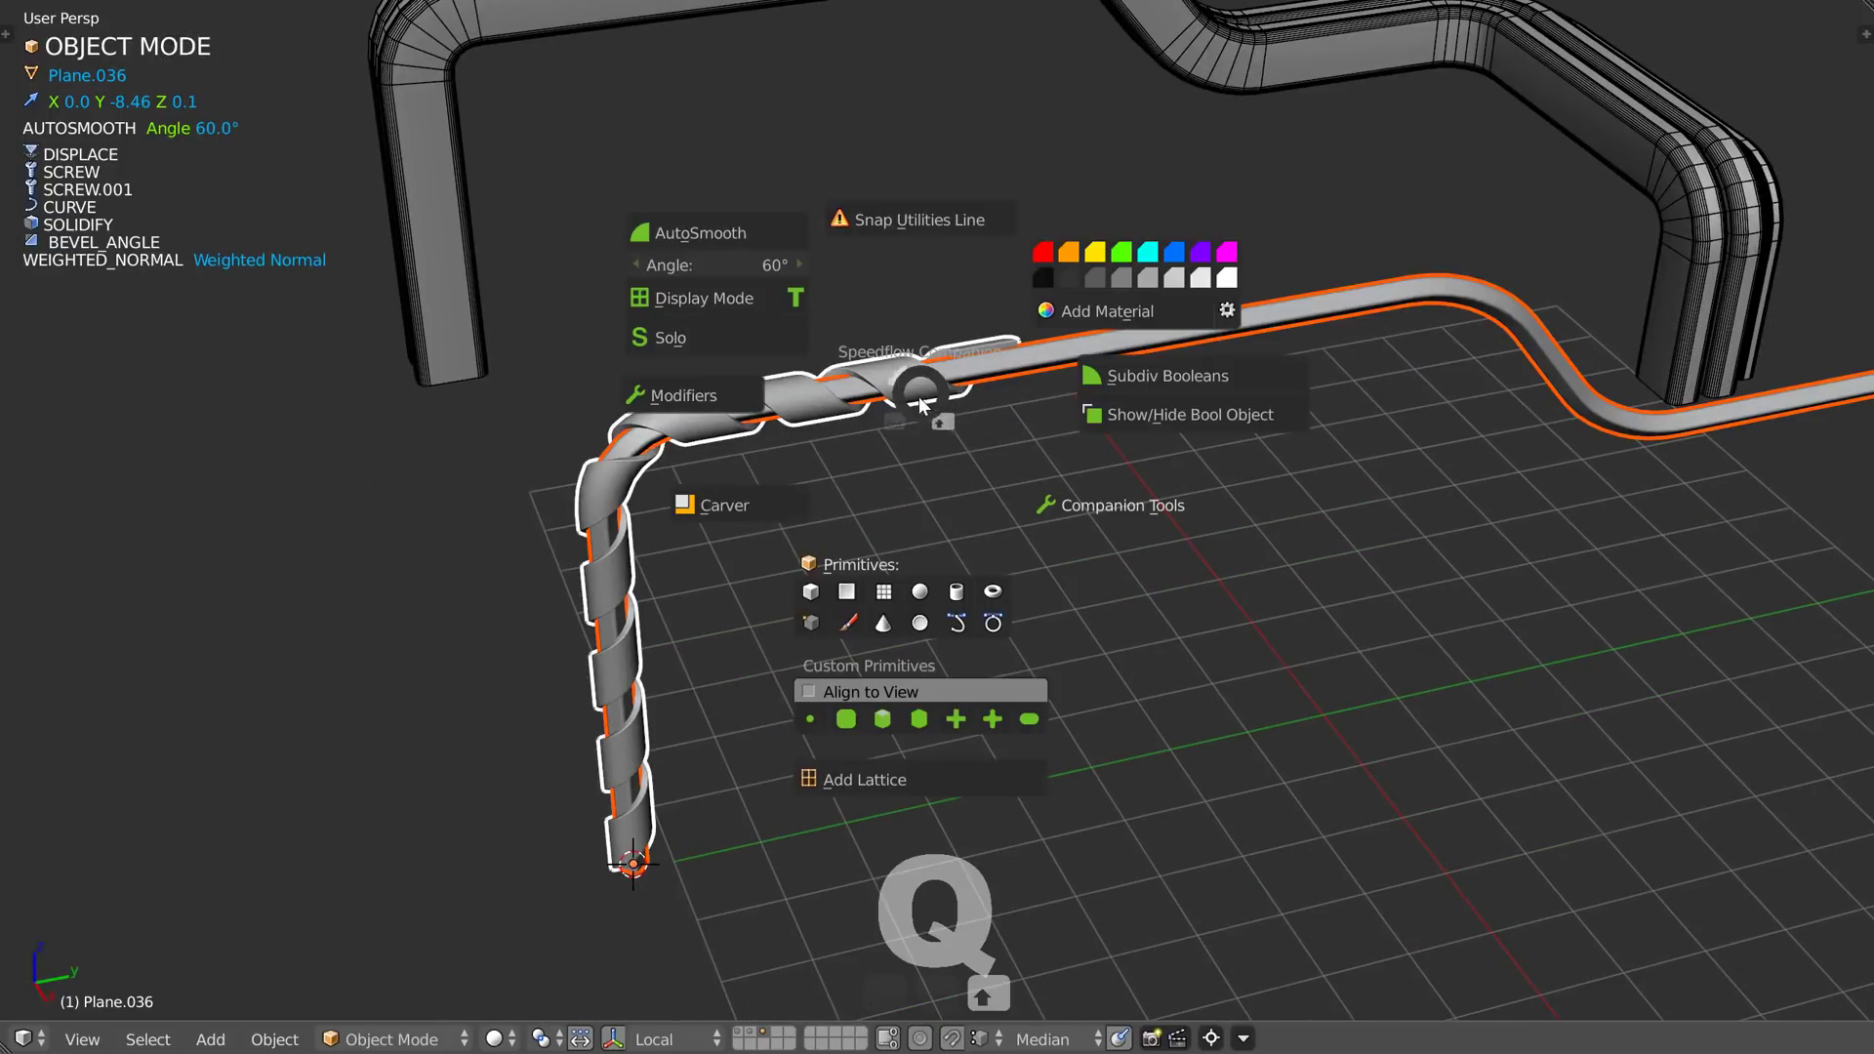
{"action": "left_click", "coordinate": [694, 396]}
{"action": "middle_click_drag", "start_coordinate": [706, 539], "coordinate": [717, 740]}
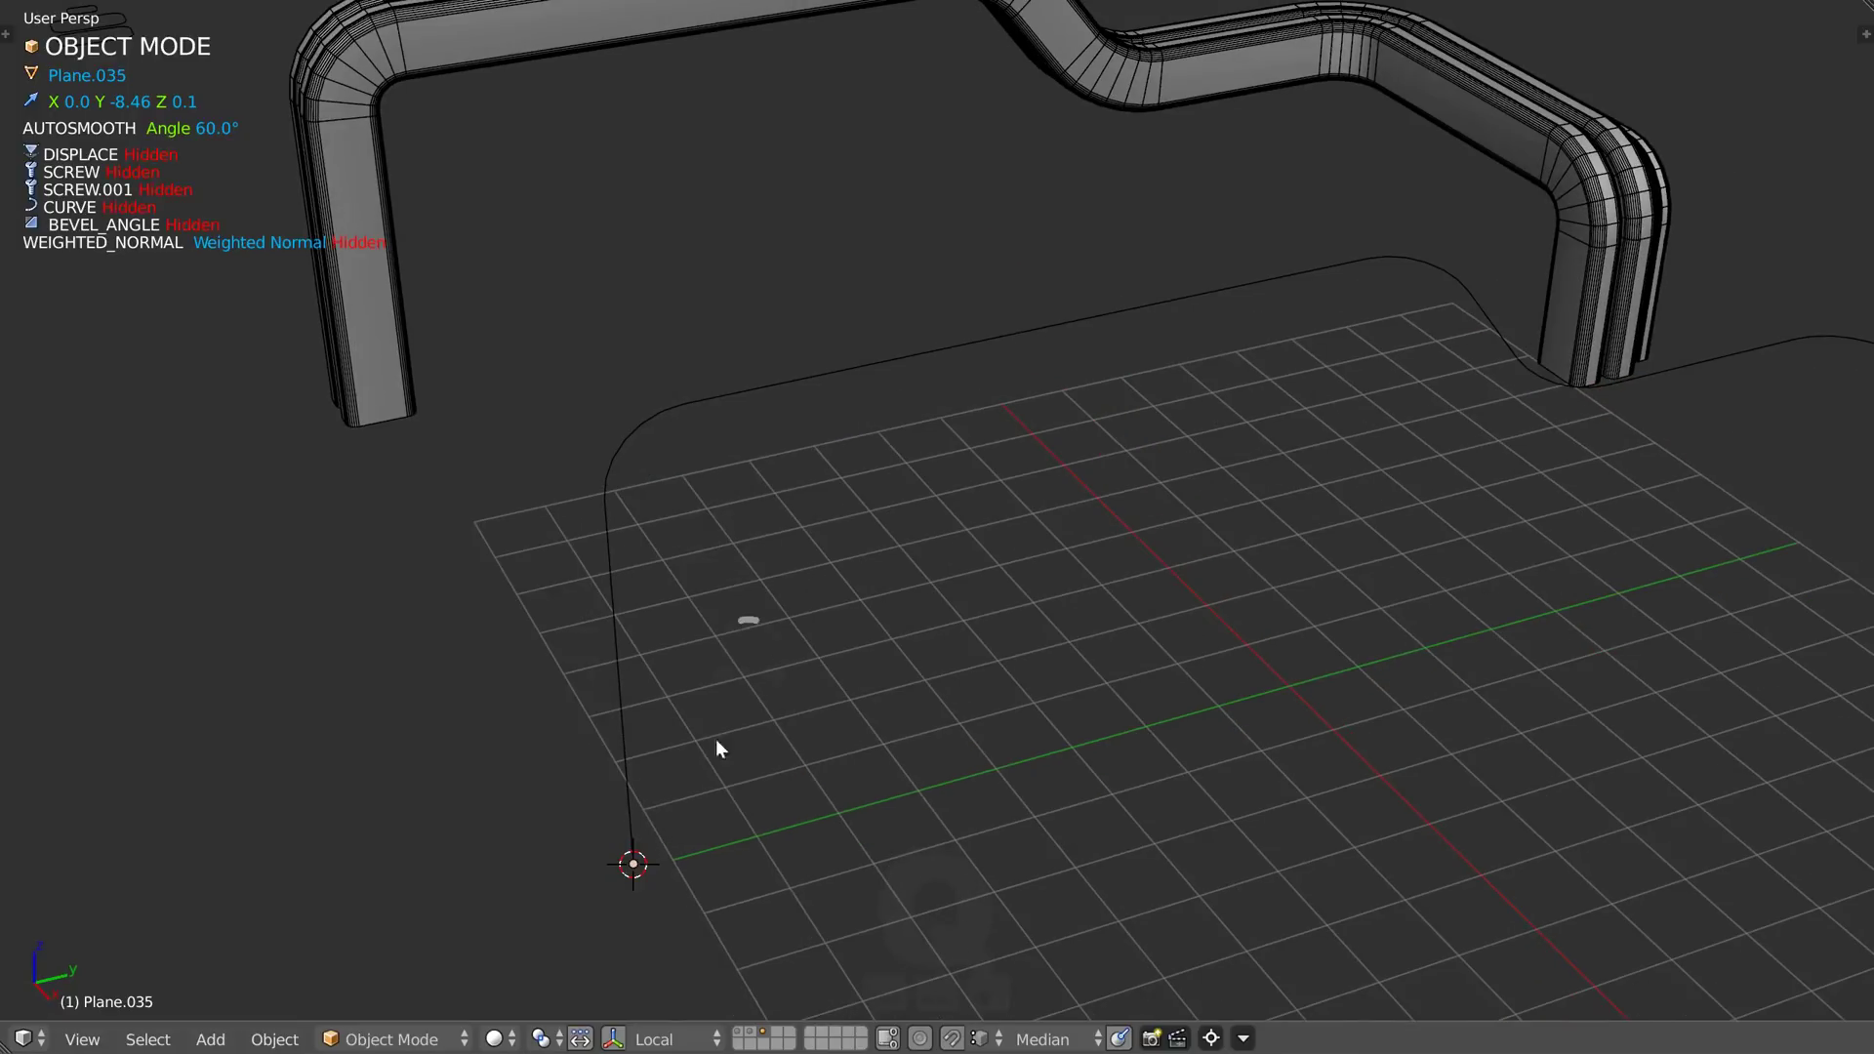
{"action": "key", "text": "shift+q"}
{"action": "left_click", "coordinate": [539, 705]}
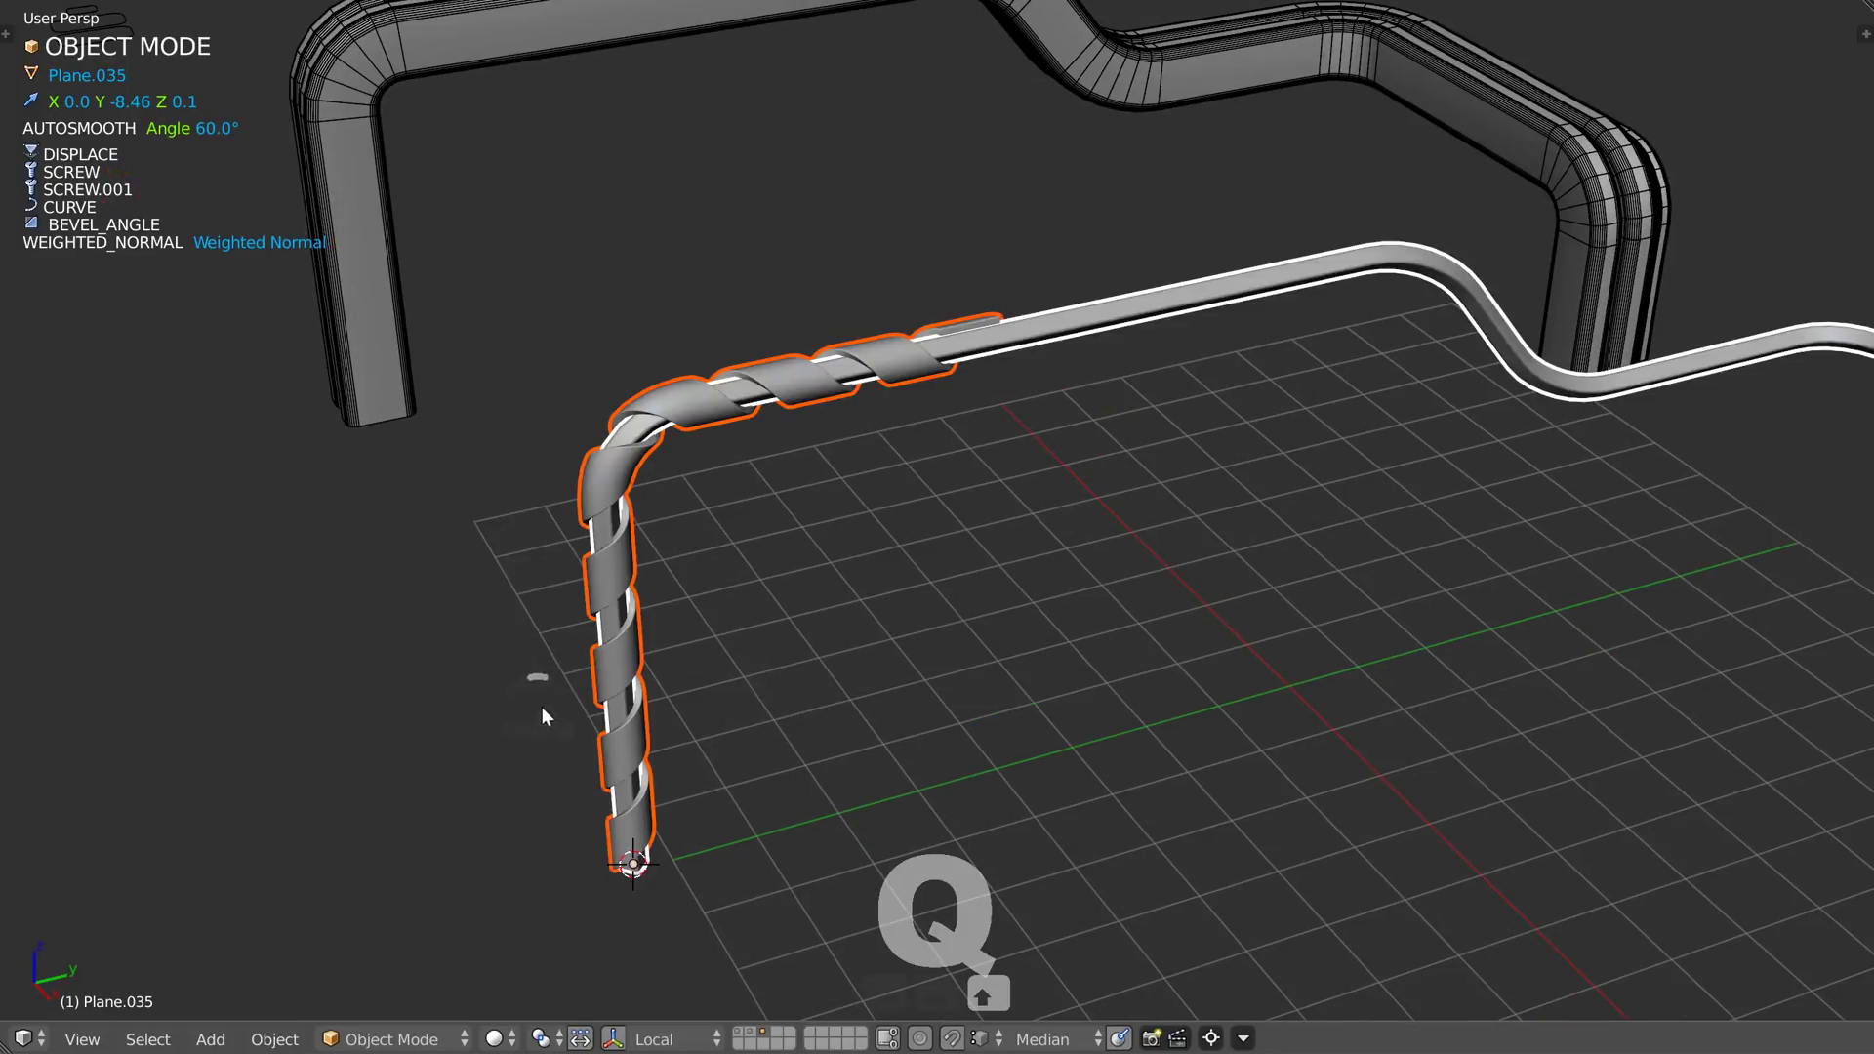
- Deselect everything, select the large curve-based tube behind the cable and compare it with the modifier-based tube
{"action": "key", "text": "a"}
{"action": "middle_click_drag", "start_coordinate": [849, 448], "coordinate": [547, 264]}
{"action": "right_click", "coordinate": [521, 240]}
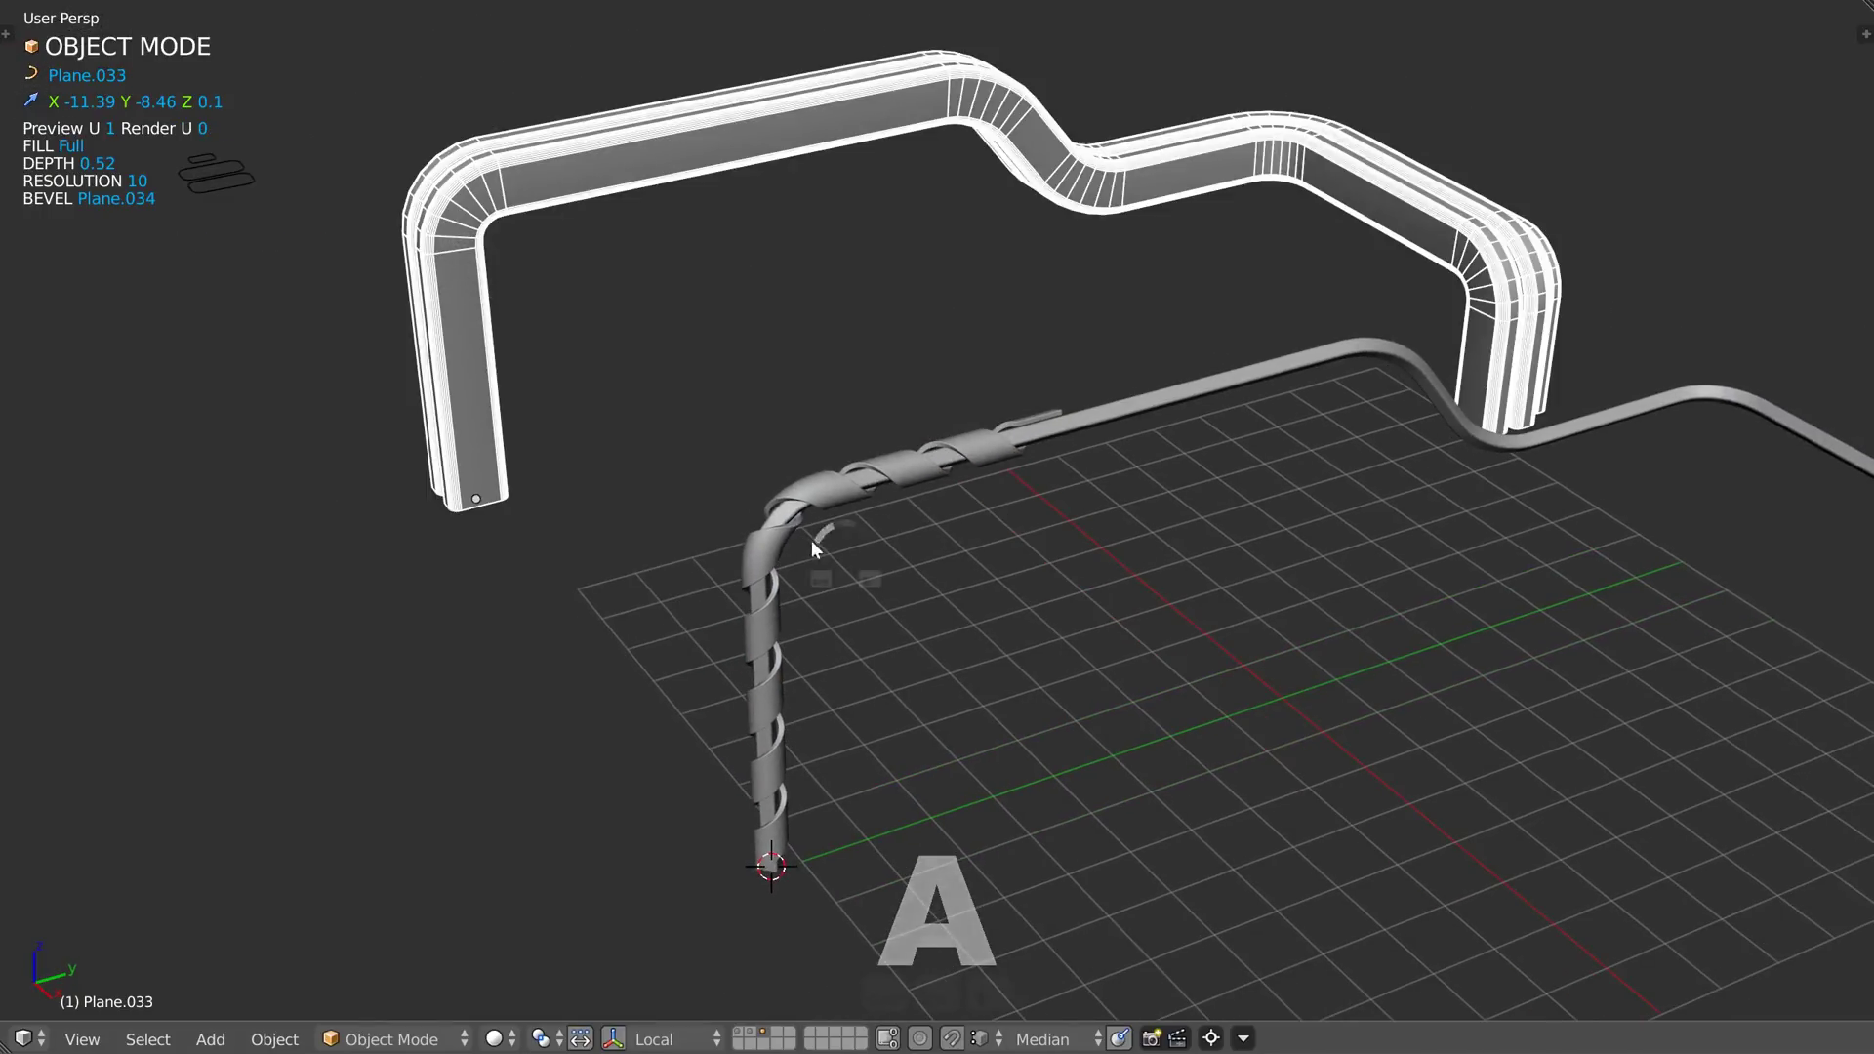
{"action": "middle_click_drag", "start_coordinate": [863, 566], "coordinate": [752, 453]}
{"action": "middle_click_drag", "start_coordinate": [451, 729], "coordinate": [450, 719], "text": "shift"}
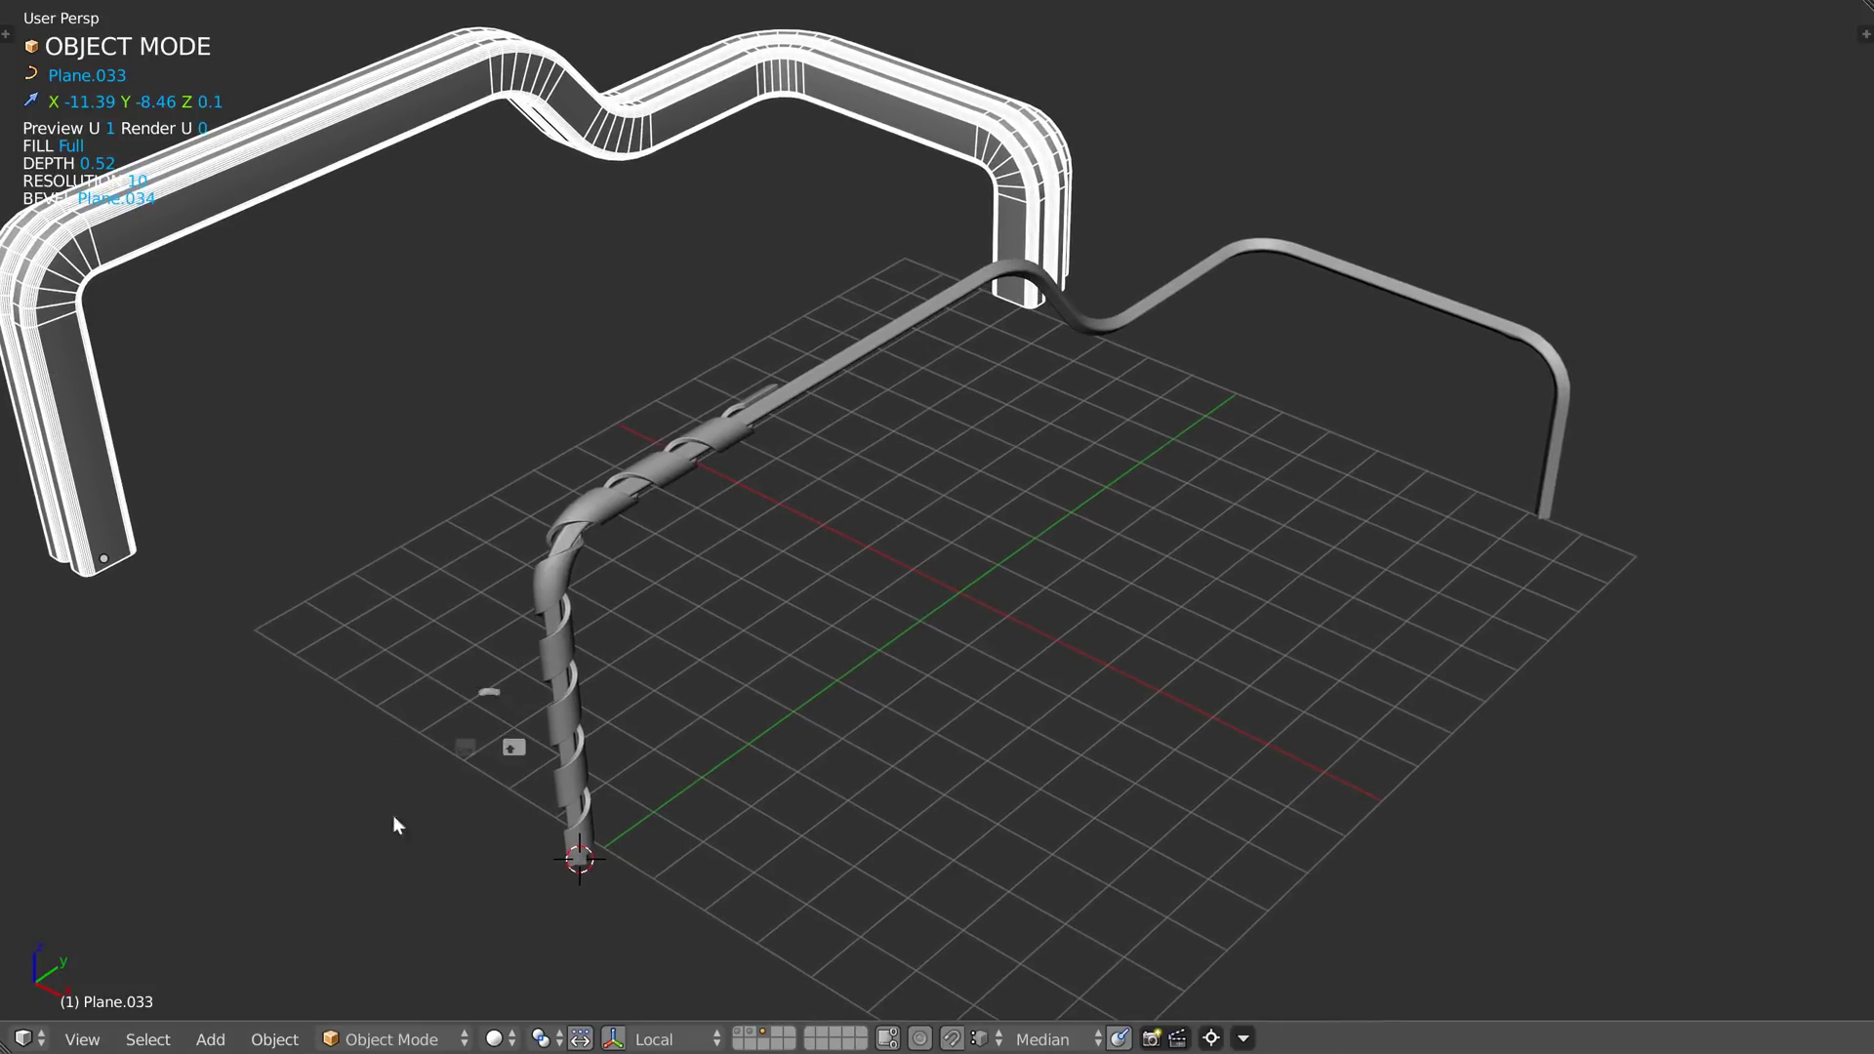